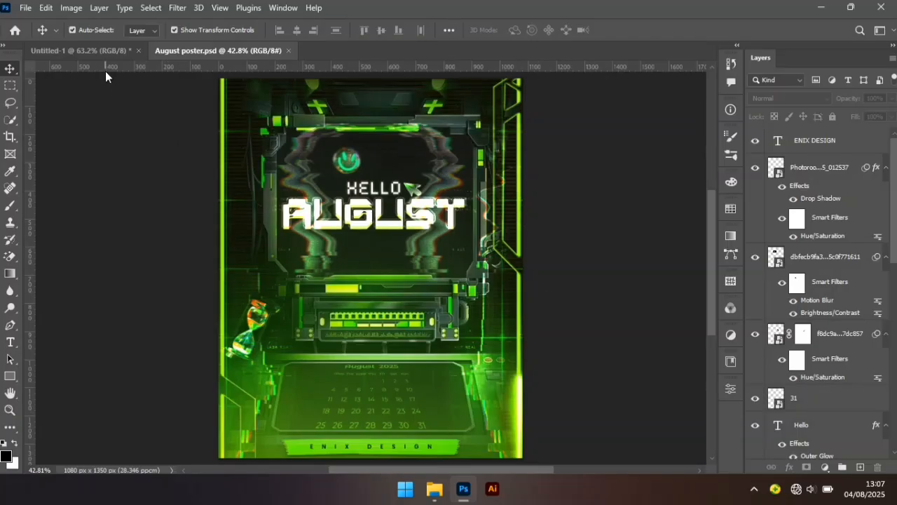
Step: Create a new 1080 x 1350 px document at 28.346 pixels/centimeter in RGB Color, 8 bit, with white background contents
click(26, 8)
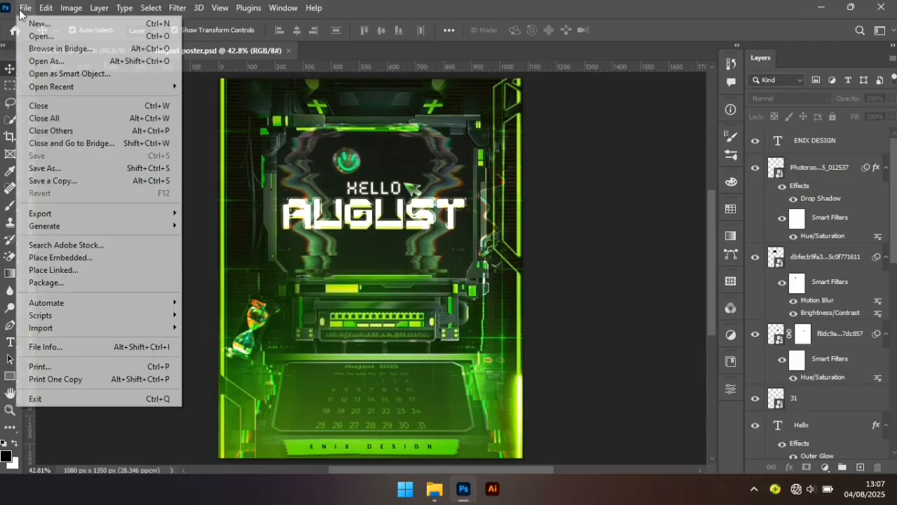
mouse_move(44, 17)
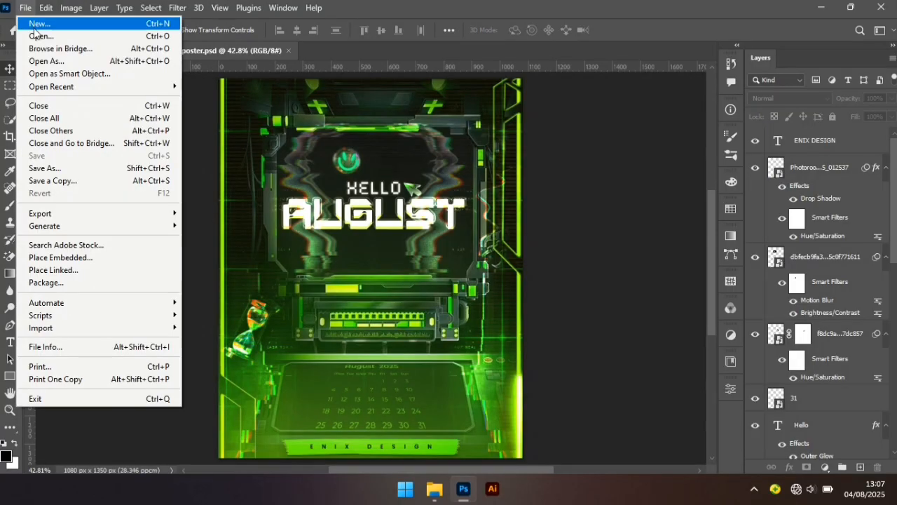
click(34, 28)
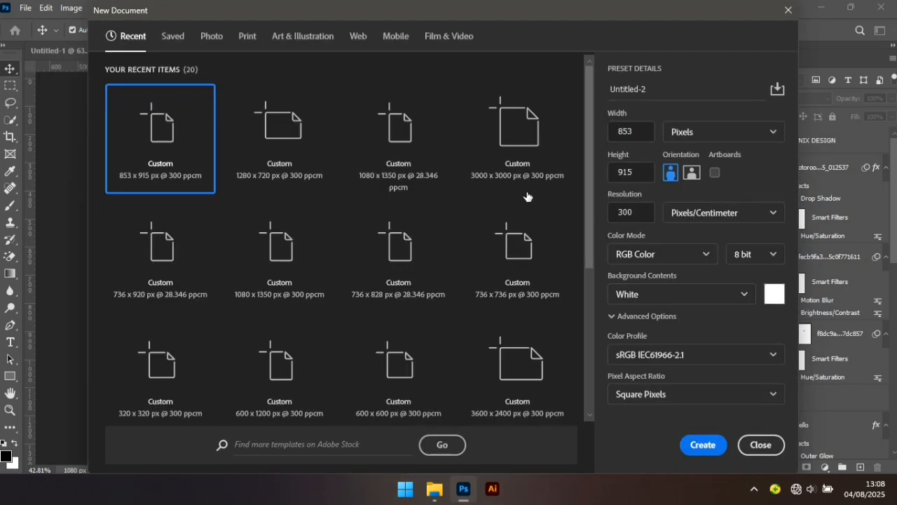
click(376, 169)
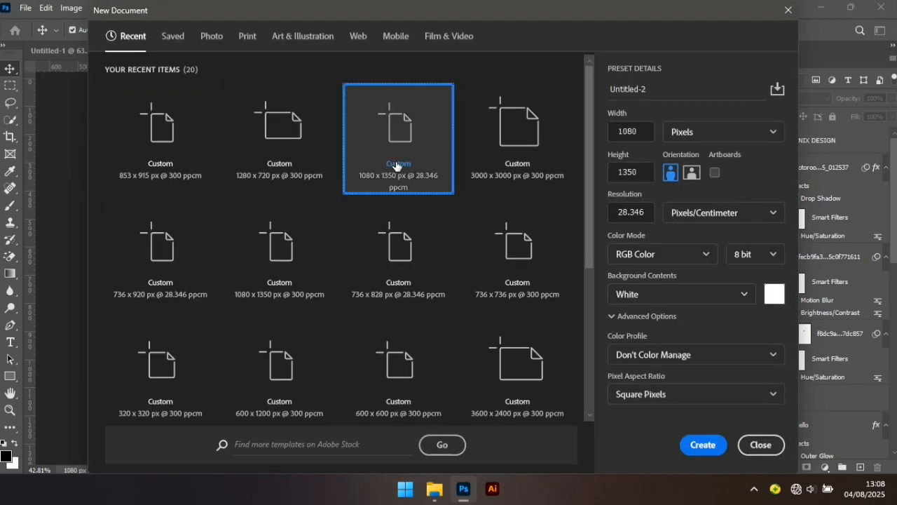
double_click(645, 130)
drag(643, 171, 609, 181)
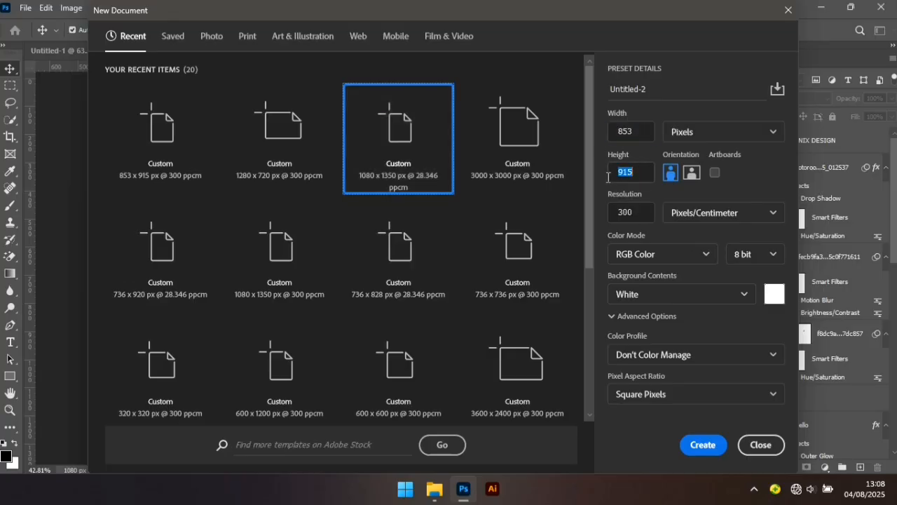
click(397, 165)
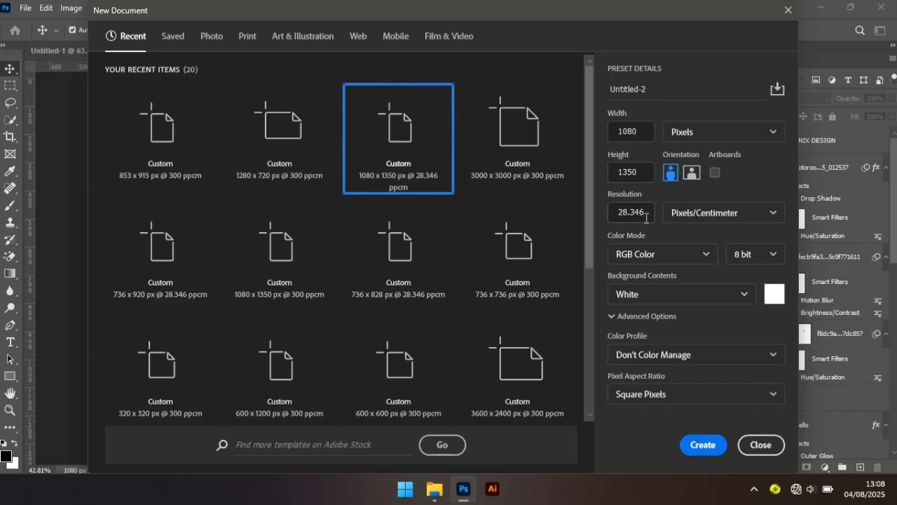
drag(647, 214, 598, 214)
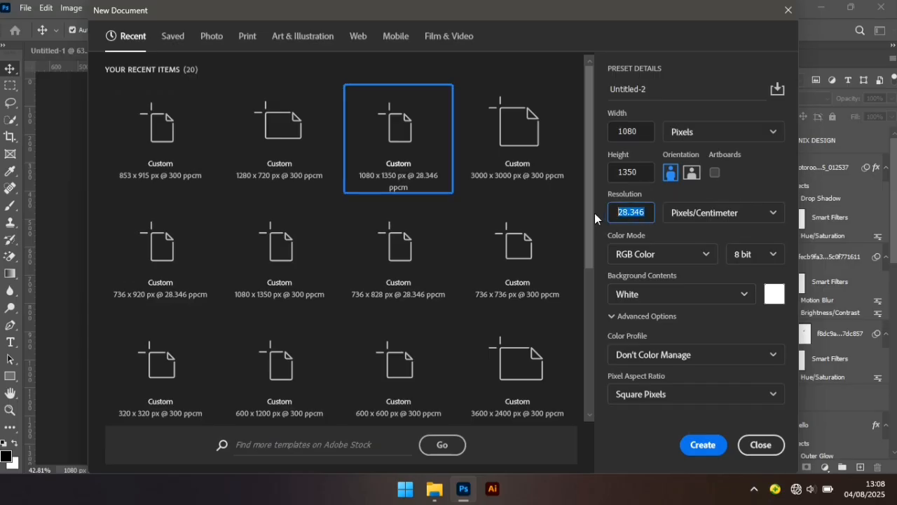
click(704, 445)
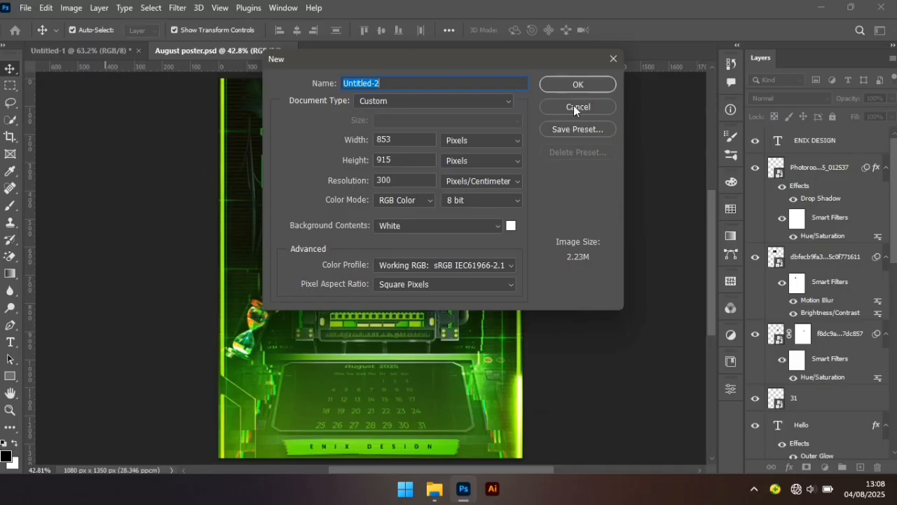
key(Return)
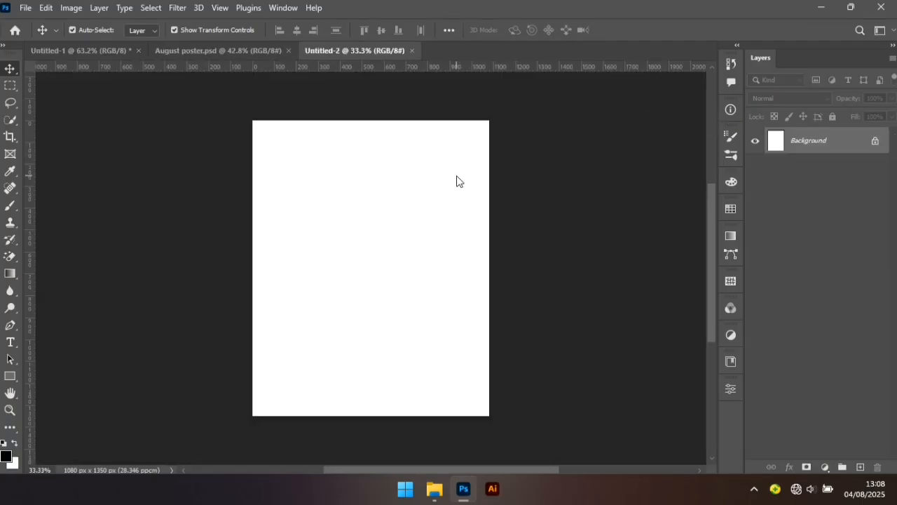
Step: Place the black-to-blue gradient image d4536eed6aef9d8d435275f5a3c02b9c.jpg from New folder (4) onto the blank canvas
key(z)
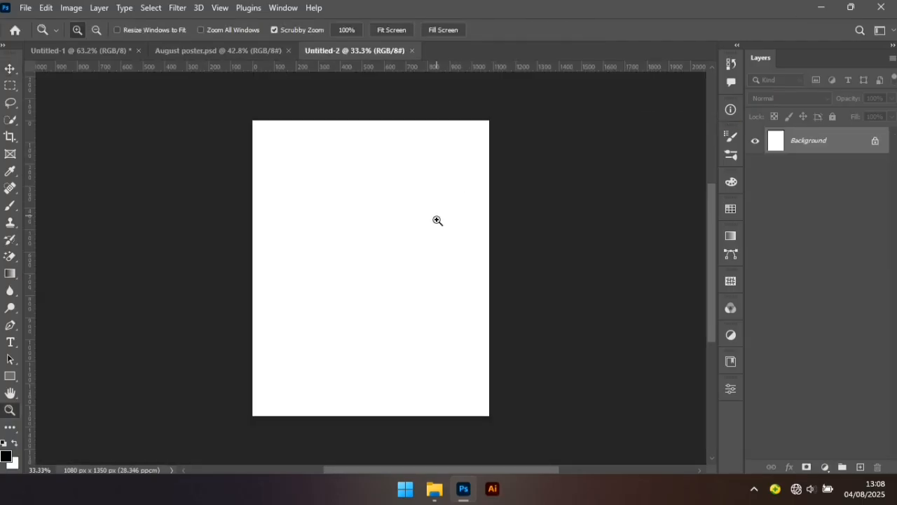
right_click(436, 222)
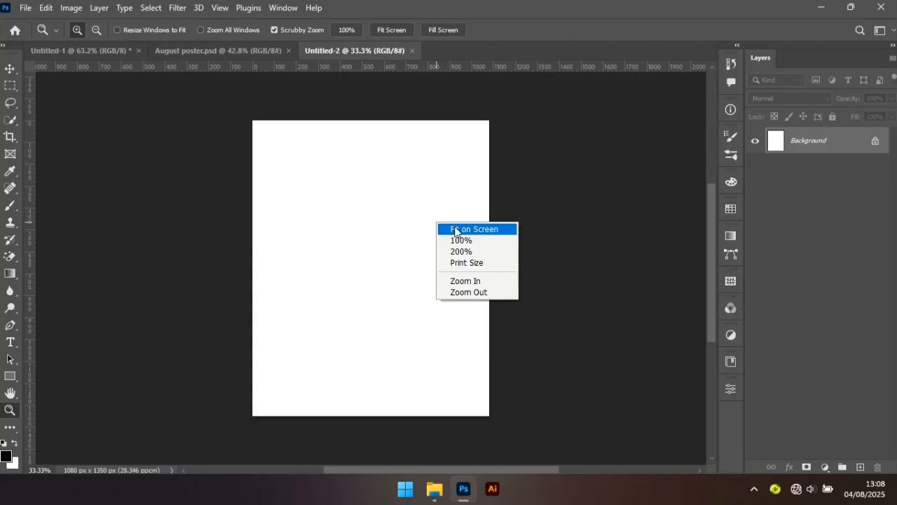
click(455, 229)
drag(426, 310, 404, 305)
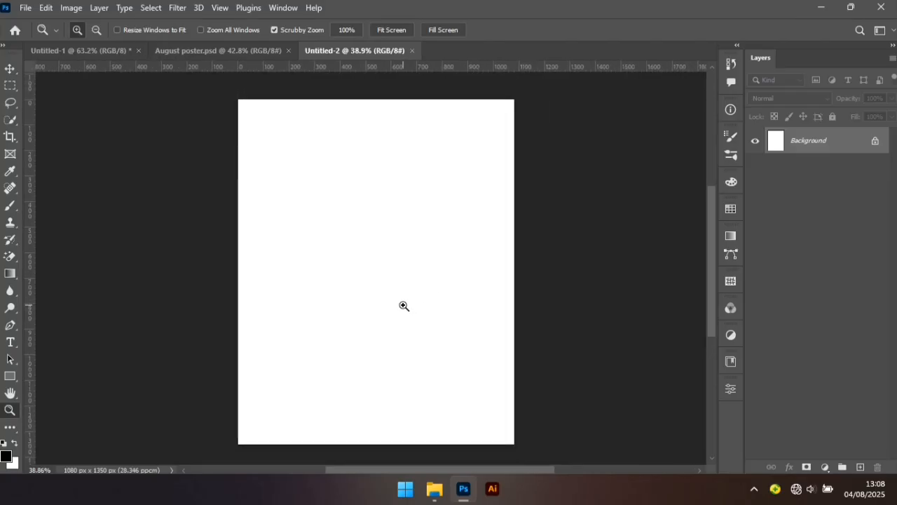
key(v)
mouse_move(433, 499)
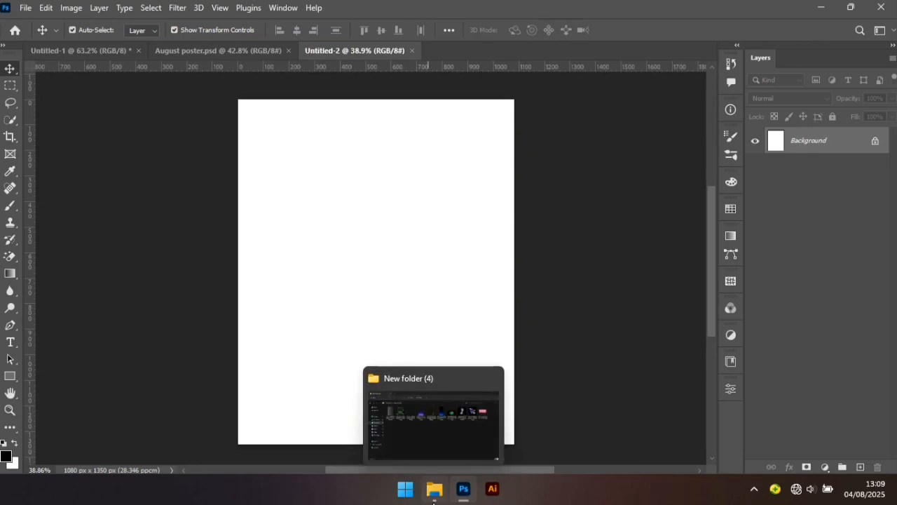
click(434, 499)
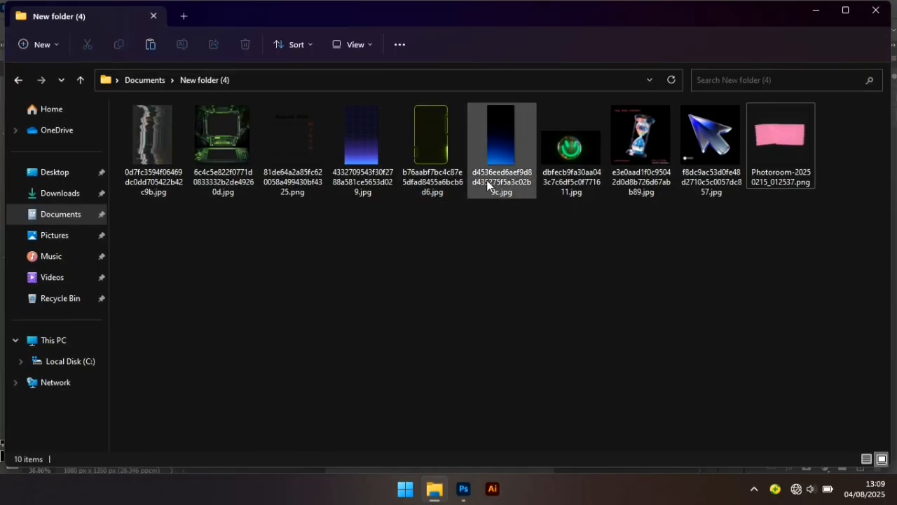
click(499, 175)
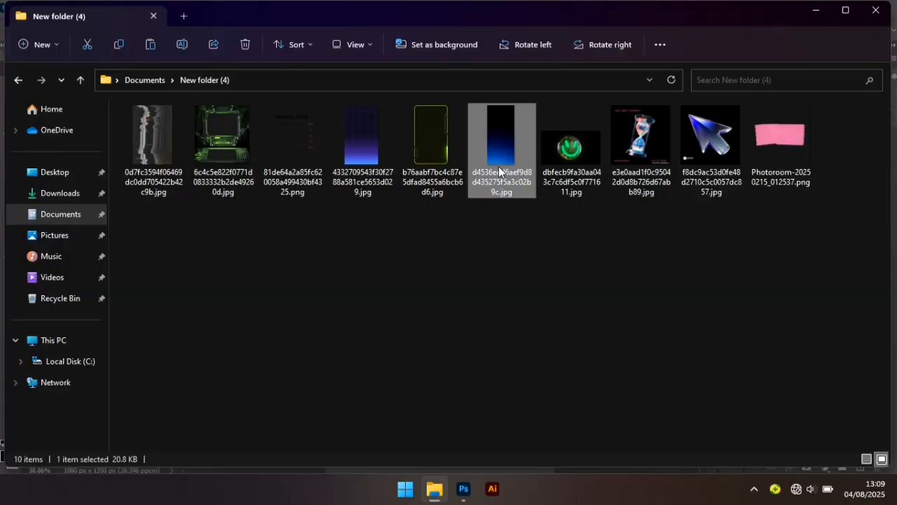
drag(503, 147, 370, 285)
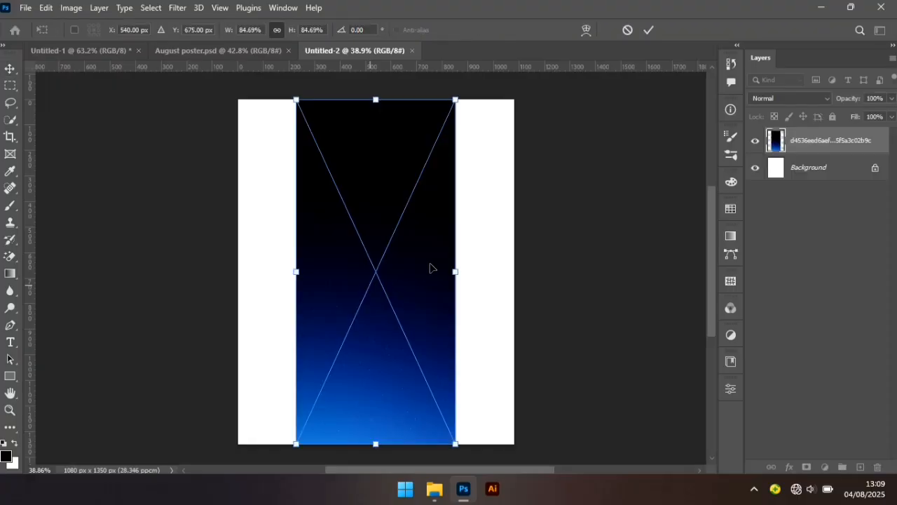
Step: Scale the placed gradient image proportionally to about 168% so it covers the whole canvas, and commit the transform
drag(457, 277, 534, 281)
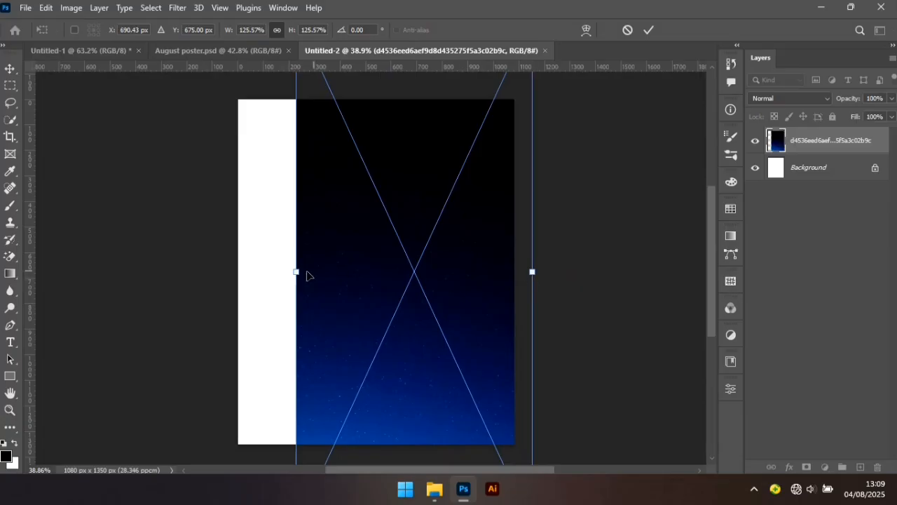
drag(293, 272, 210, 297)
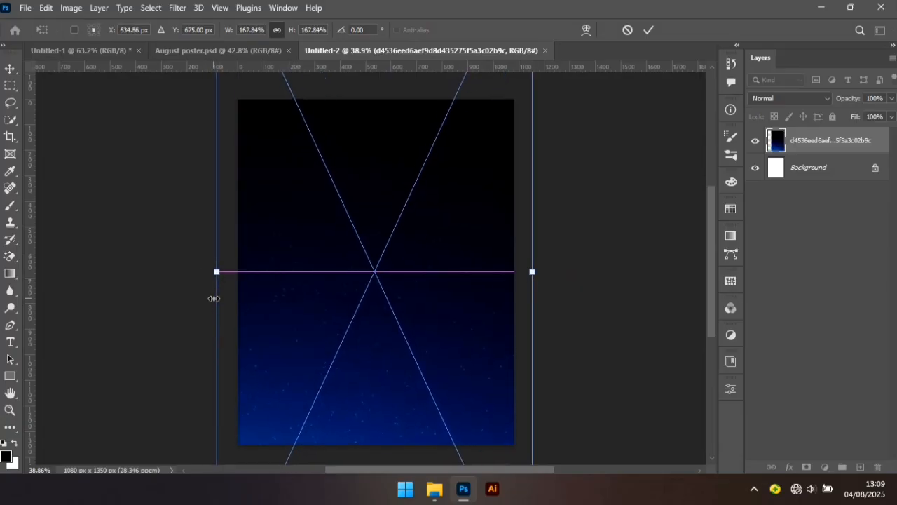
key(Return)
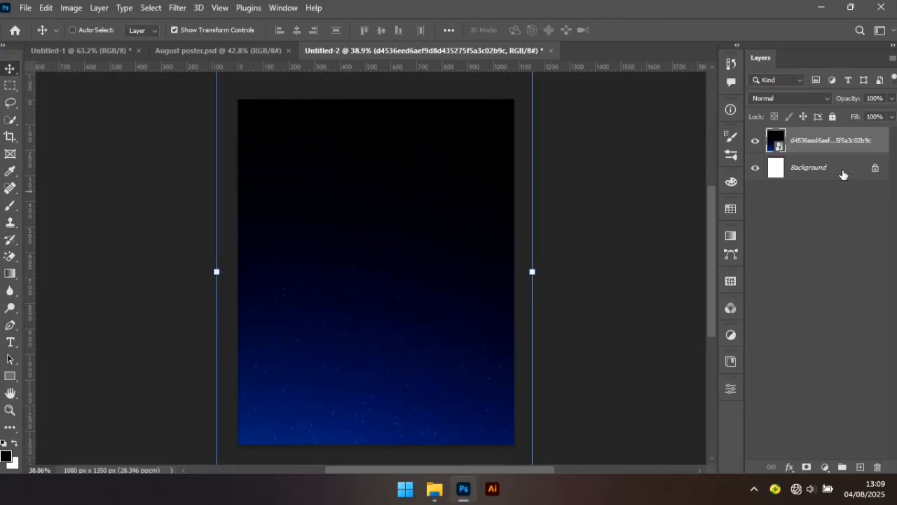
Step: Centre the gradient layer horizontally on the Background, and shift the gradient layer alone slightly downward
shift+click(819, 173)
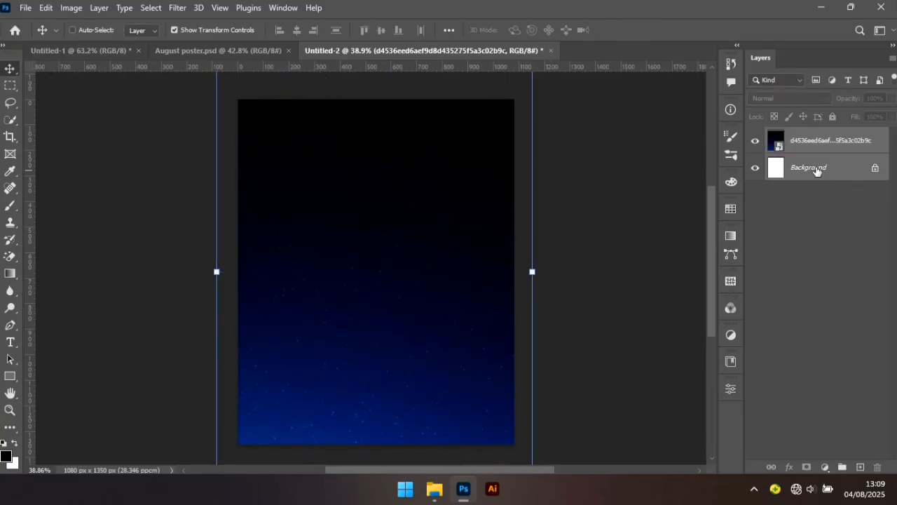
click(296, 30)
drag(387, 248, 377, 279)
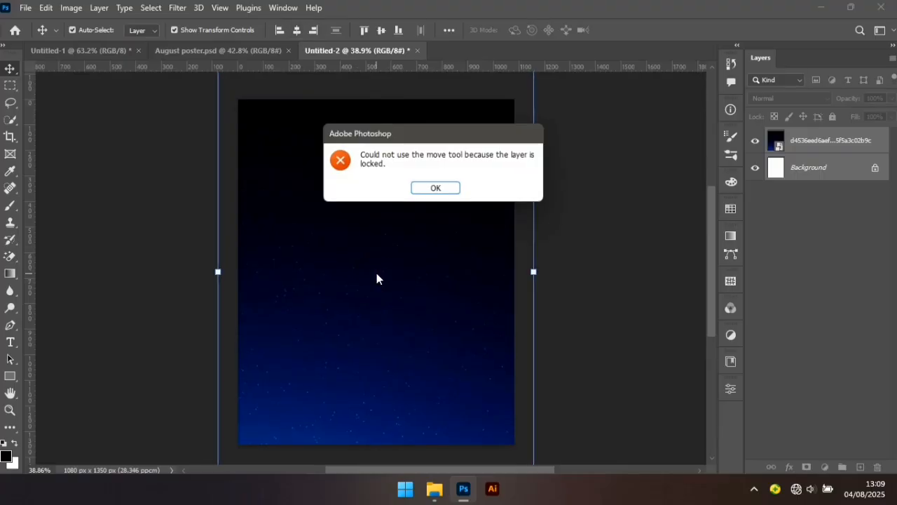
click(449, 189)
click(862, 138)
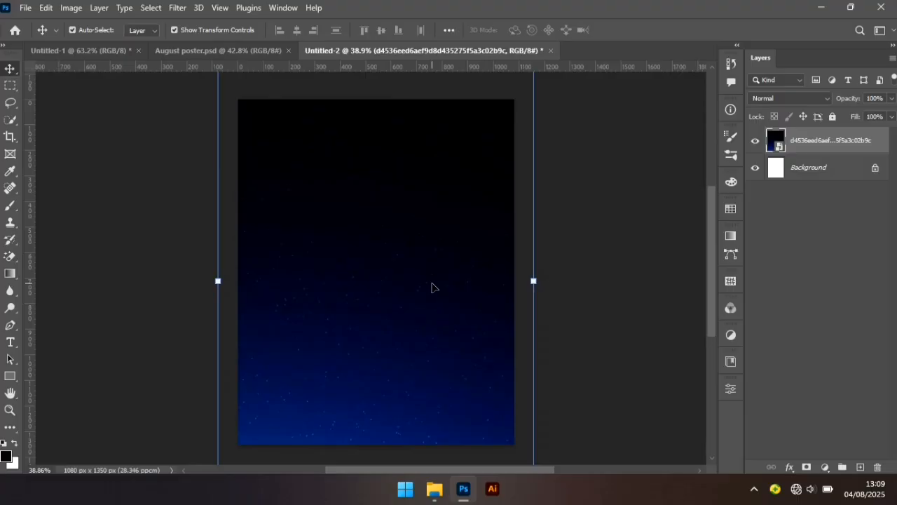
Step: Recolour the gradient layer green with a Hue/Saturation adjustment, setting Hue to -132
click(71, 9)
mouse_move(157, 45)
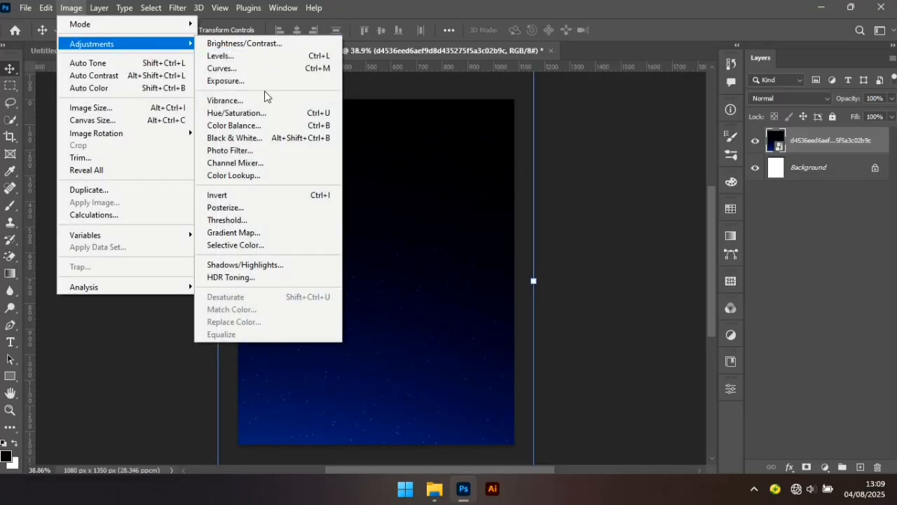
click(267, 114)
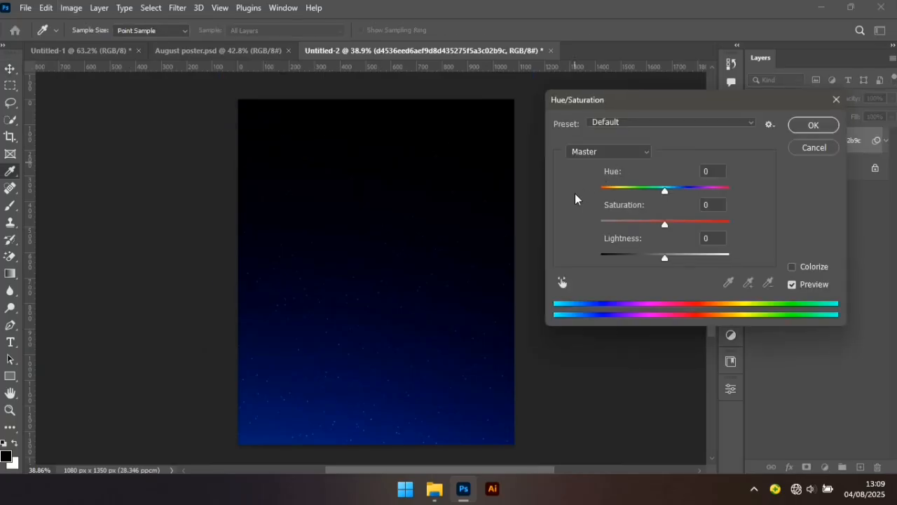
click(713, 168)
text(-132)
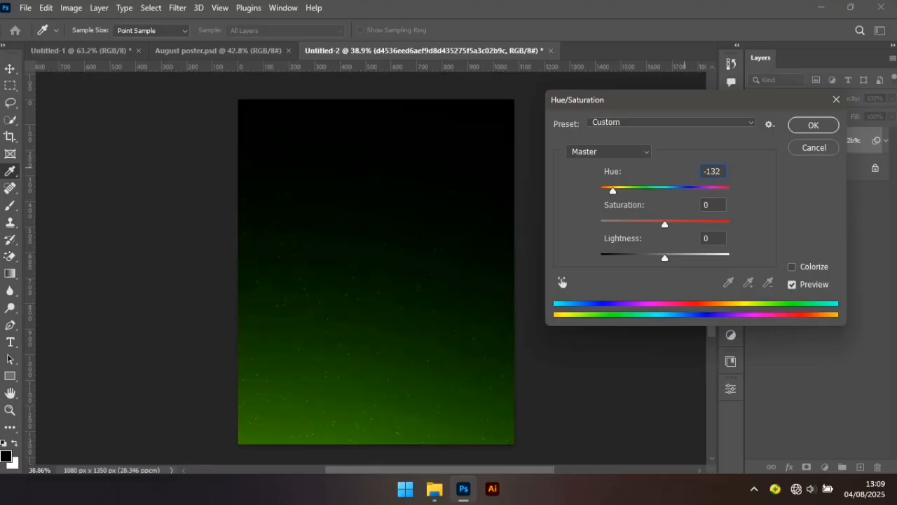
click(813, 125)
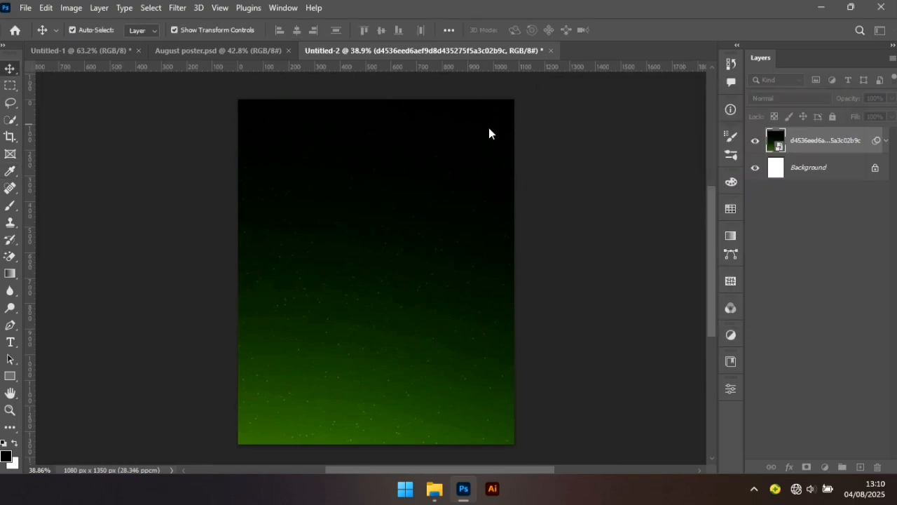
Step: Apply a Gaussian Blur with a radius of 37.4 pixels to the green gradient layer
click(176, 7)
mouse_move(318, 180)
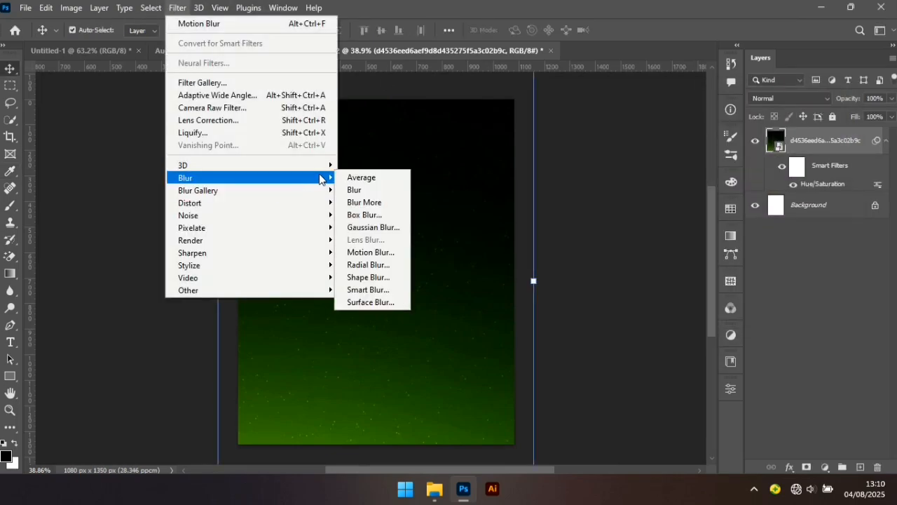
click(362, 229)
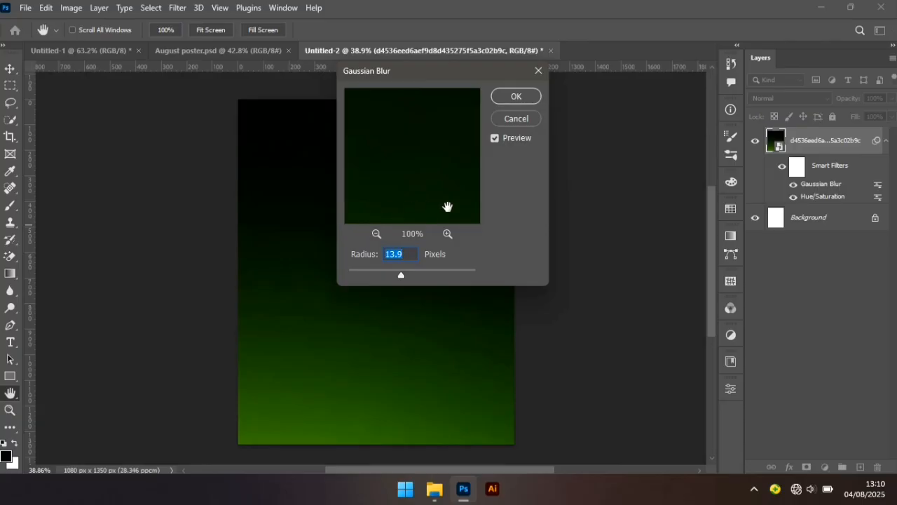
text(37.4)
key(Return)
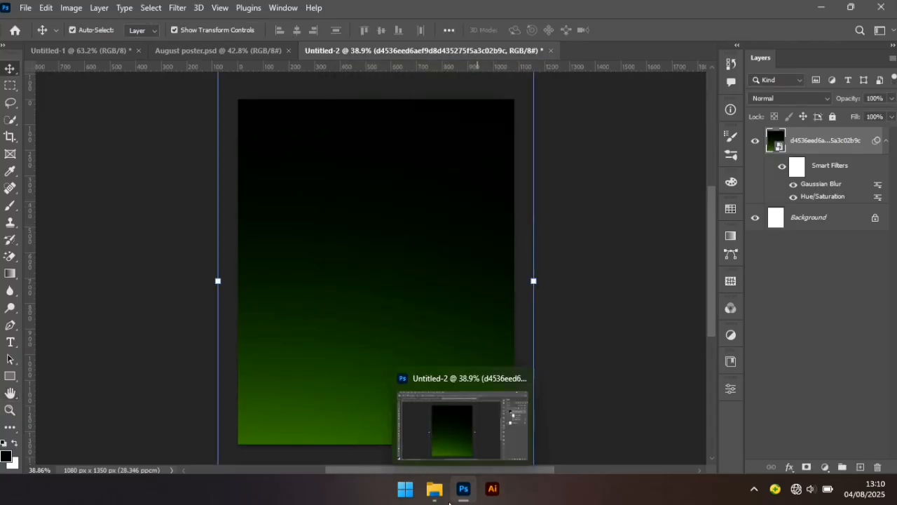
Step: Place the green sci-fi console image from New folder (4), scale it proportionally to about 190% to span the canvas height, and commit it
click(434, 500)
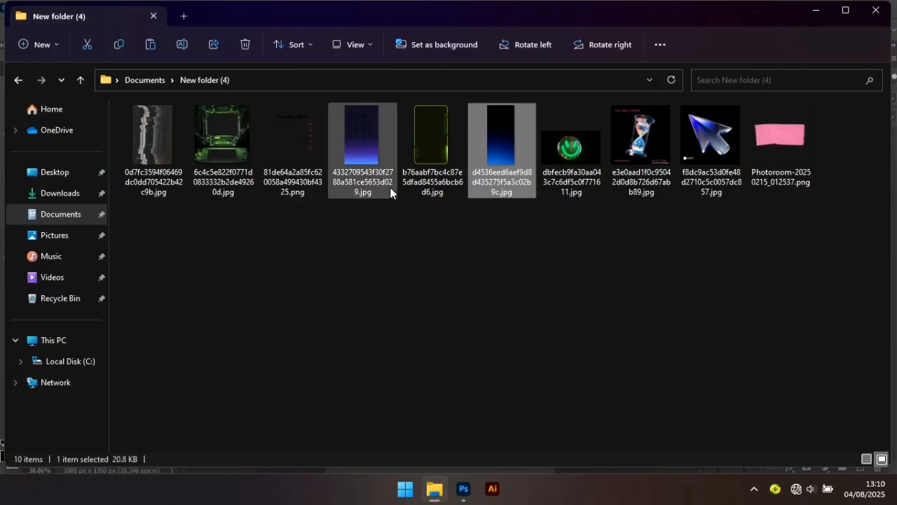
click(217, 154)
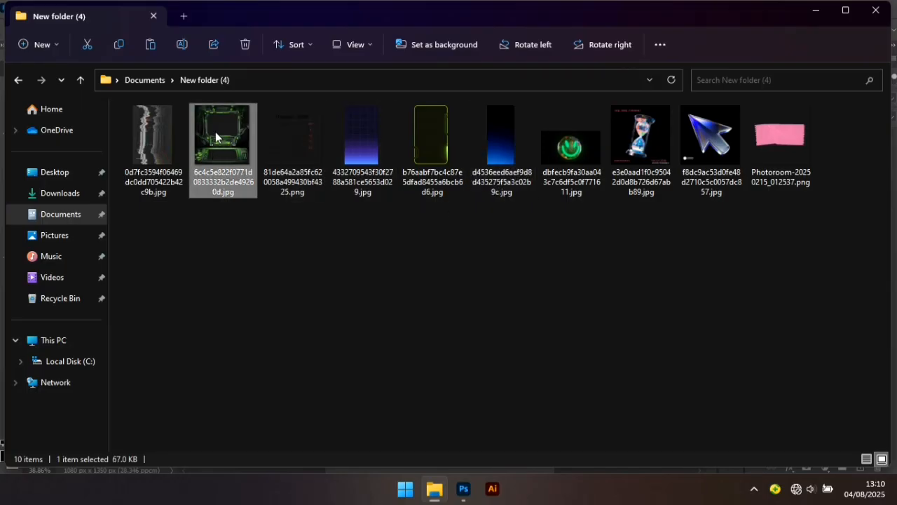
drag(218, 139, 372, 327)
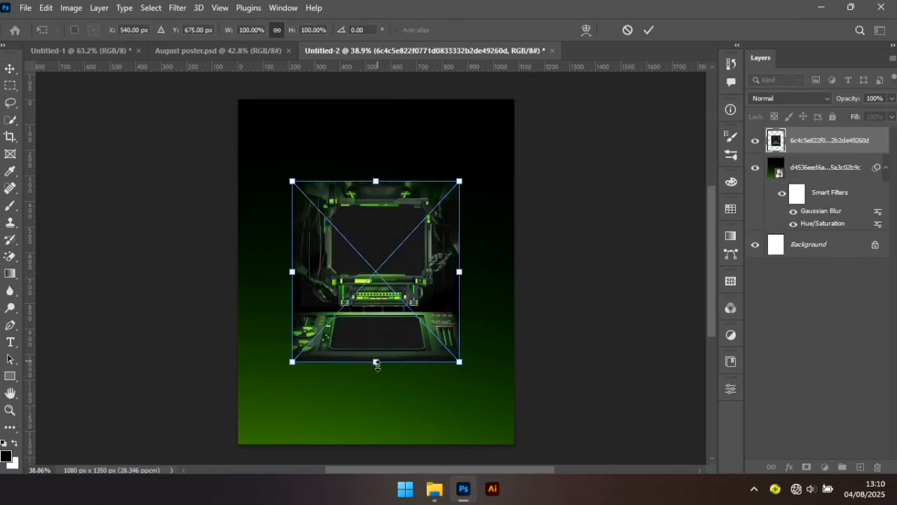
drag(375, 362, 394, 442)
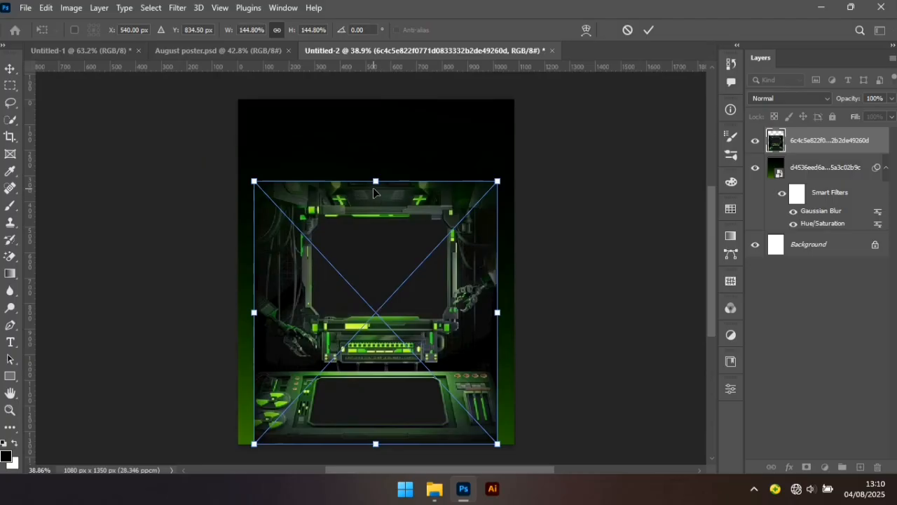
drag(375, 181, 375, 101)
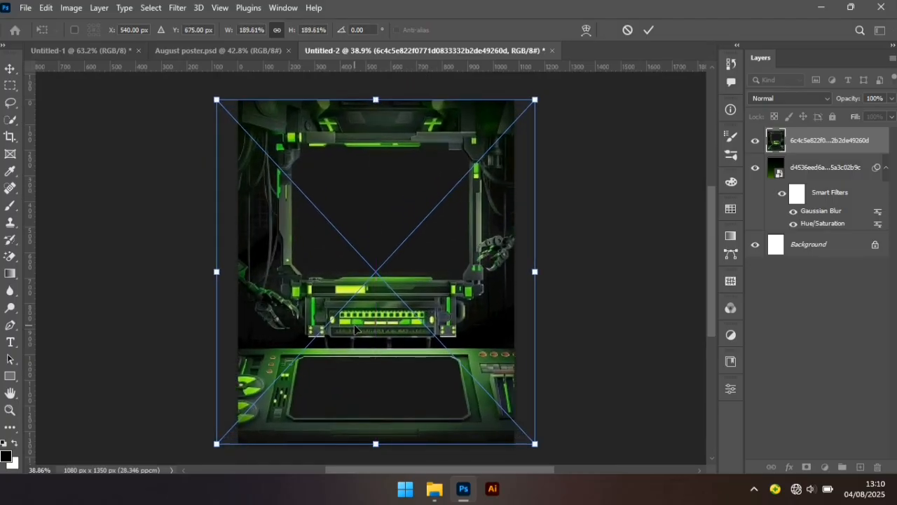
drag(357, 326, 359, 324)
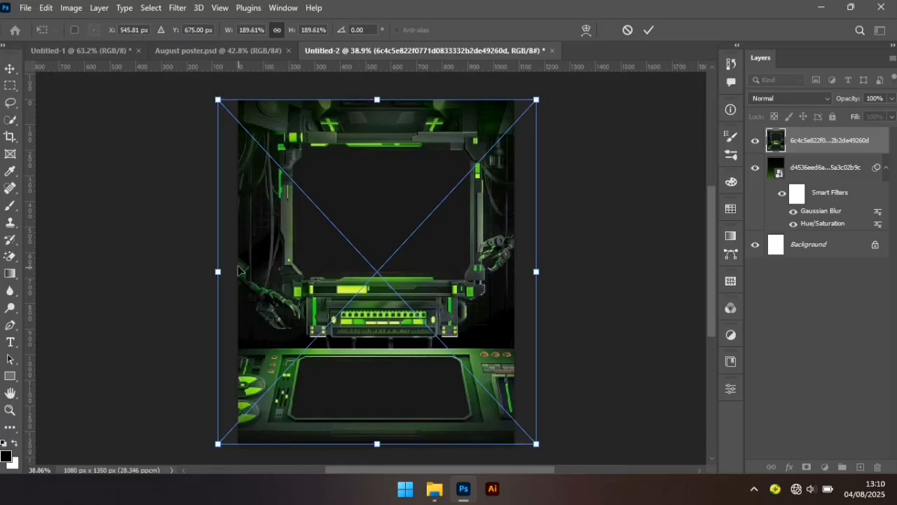
mouse_move(219, 276)
mouse_down()
mouse_move(227, 278)
mouse_move(222, 271)
mouse_up()
key(Return)
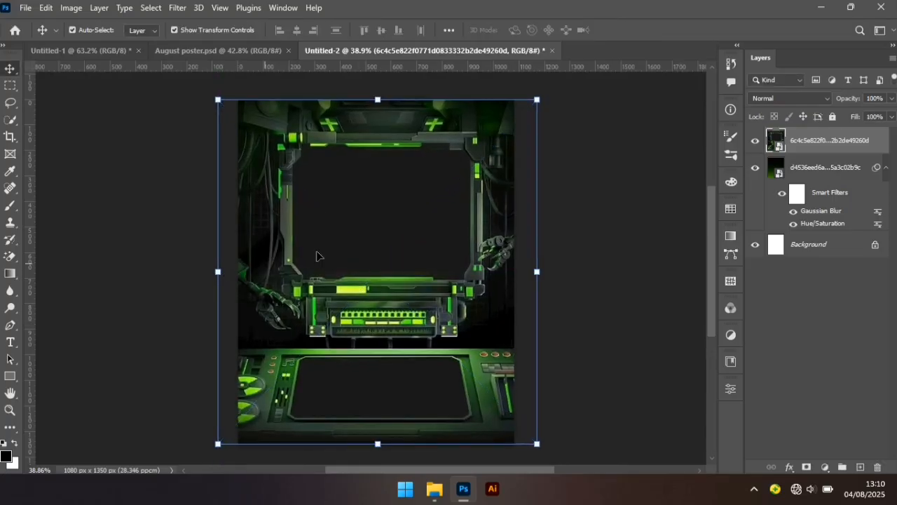
Step: Set the console image layer's blend mode to Screen and centre it horizontally on the Background layer
click(799, 98)
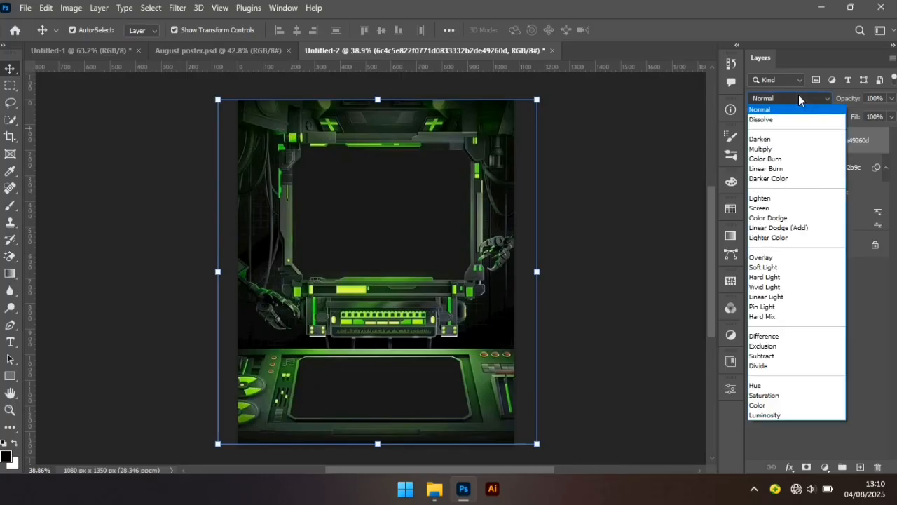
click(795, 209)
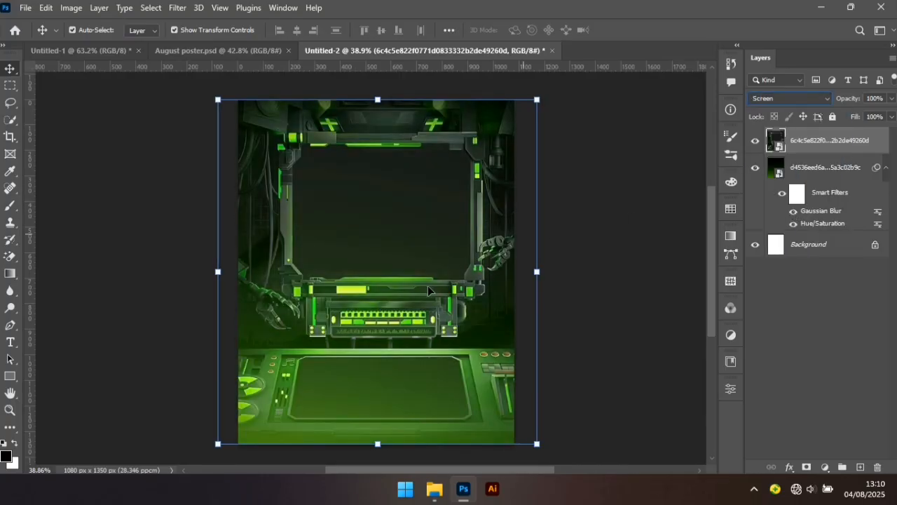
click(591, 278)
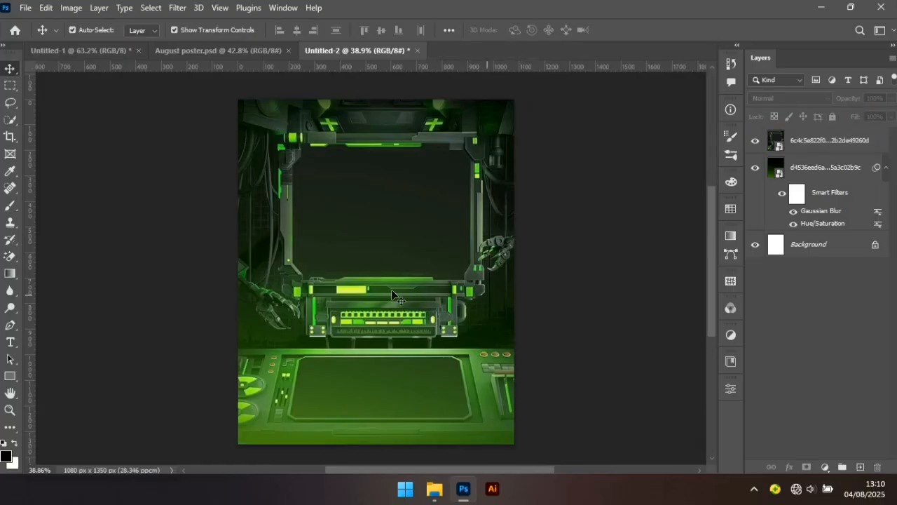
click(392, 294)
click(829, 254)
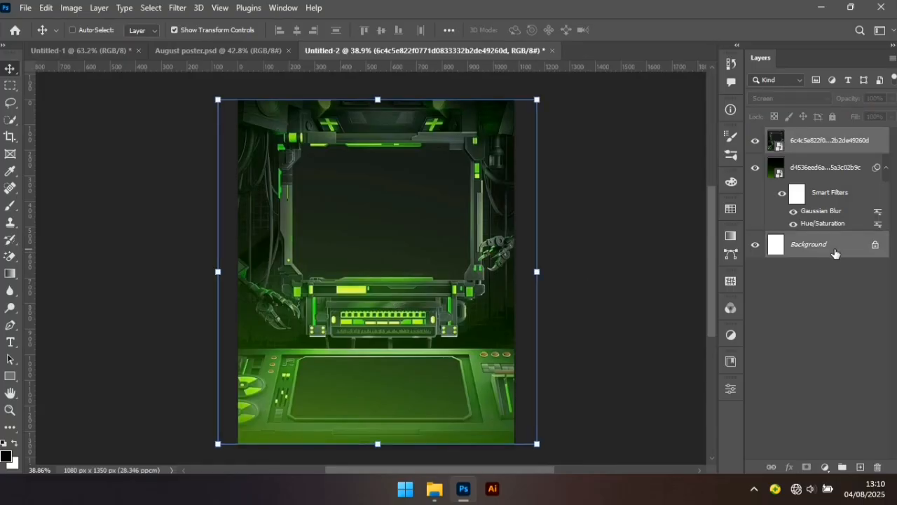
click(293, 34)
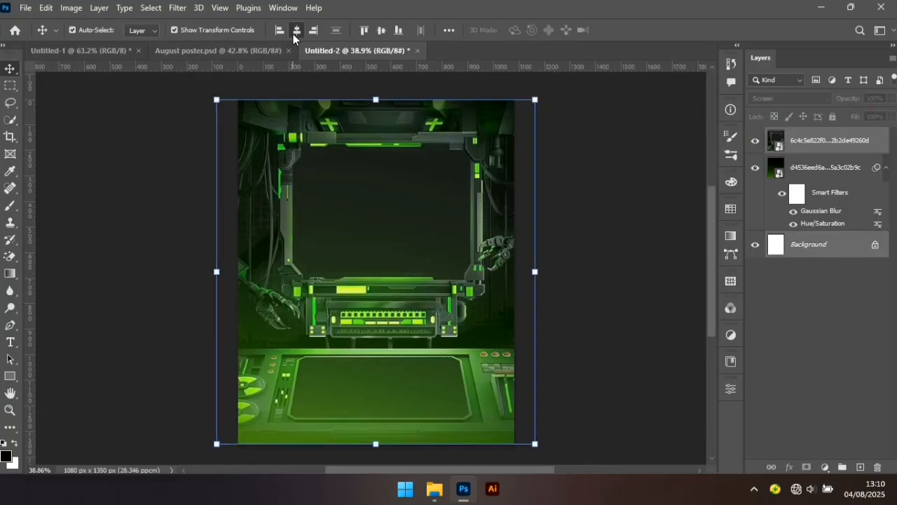
Step: Fit the whole poster on screen and clear the layer selection
key(z)
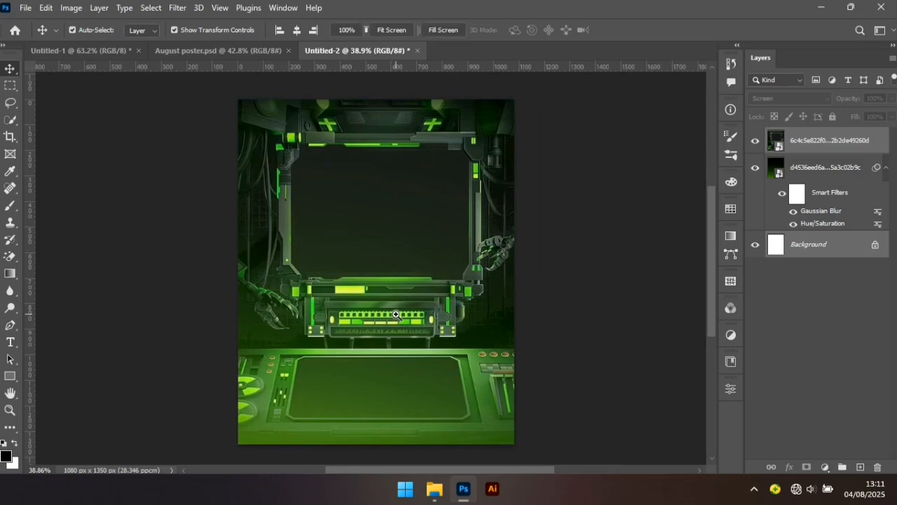
right_click(396, 323)
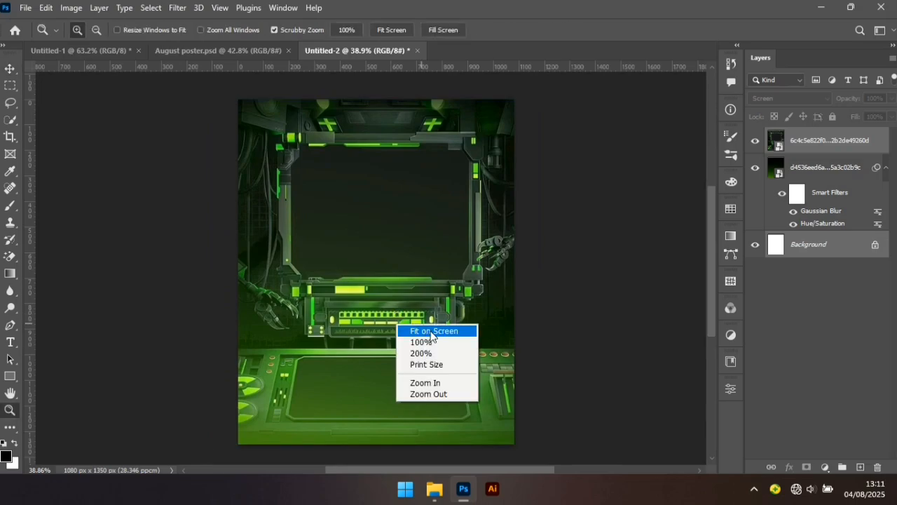
click(428, 330)
key(alt+v)
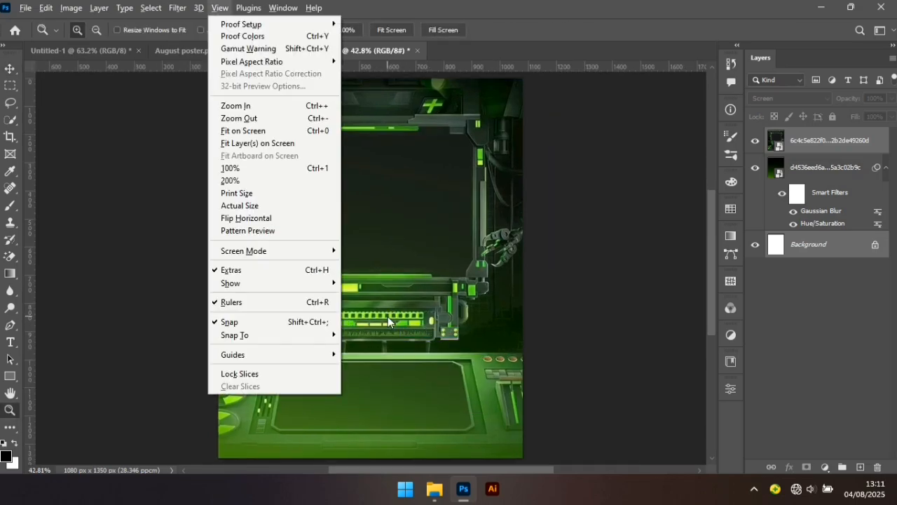
key(Escape)
key(v)
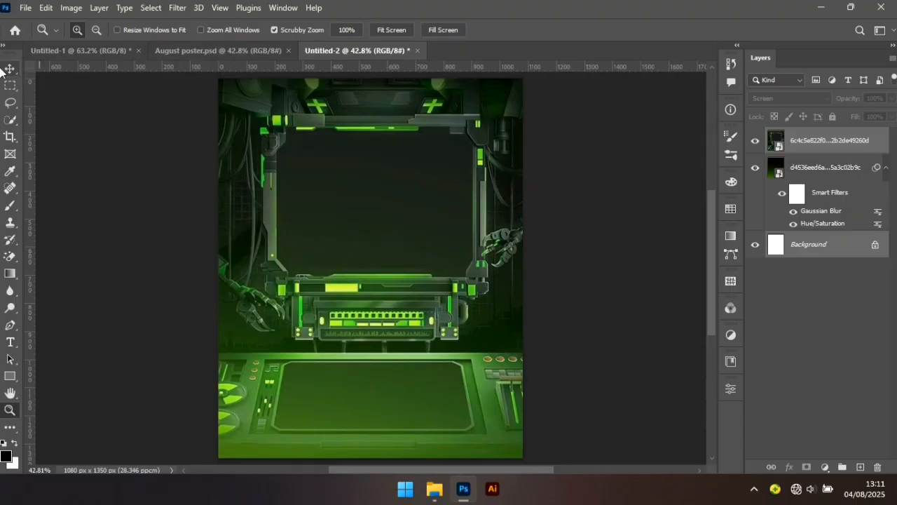
click(159, 245)
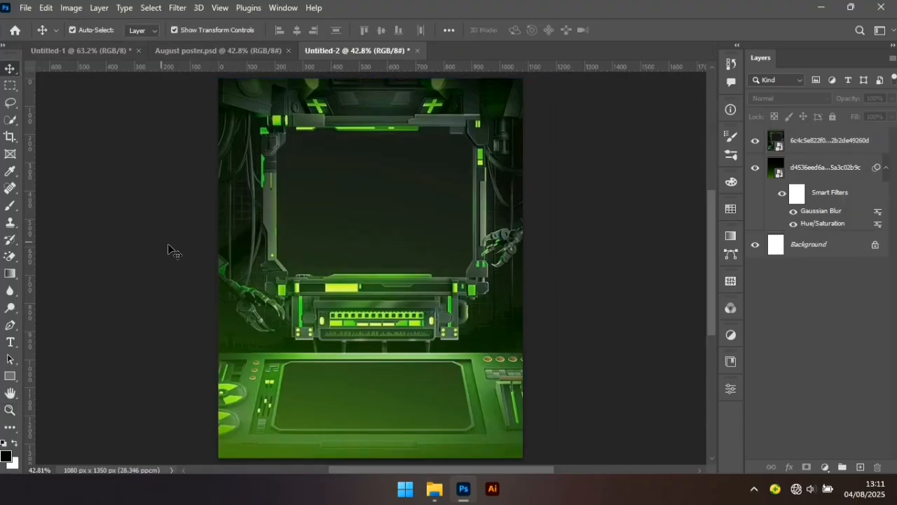
mouse_move(435, 499)
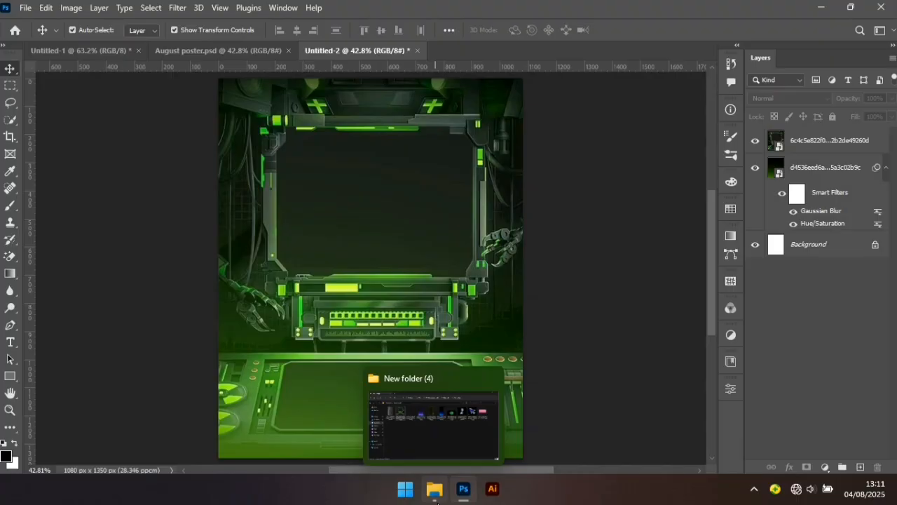
click(434, 489)
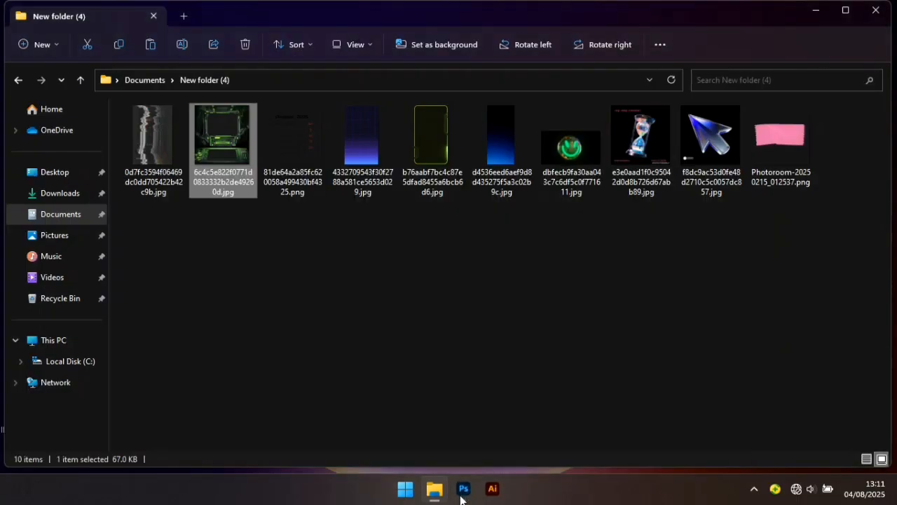
click(464, 489)
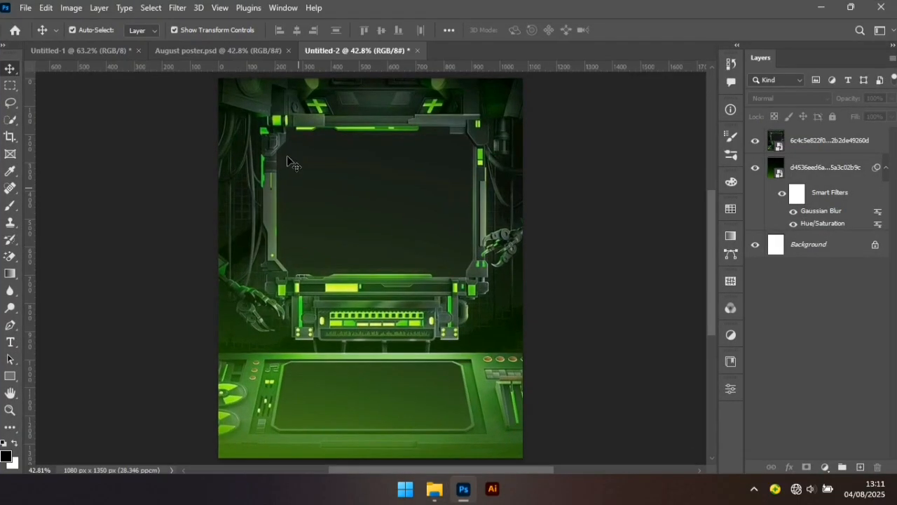
Step: Open the Camera Raw Filter on the console image layer and set Vibrance to +26 and Dehaze to +17
click(182, 8)
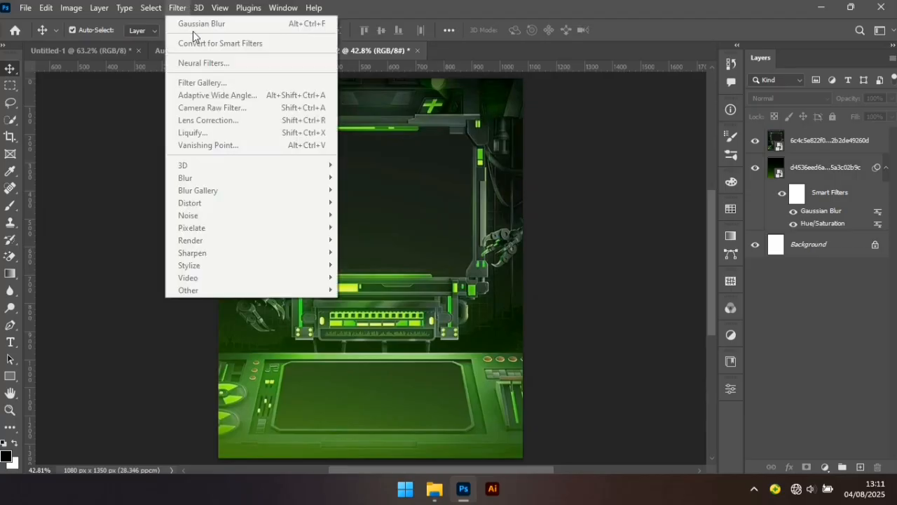
click(844, 138)
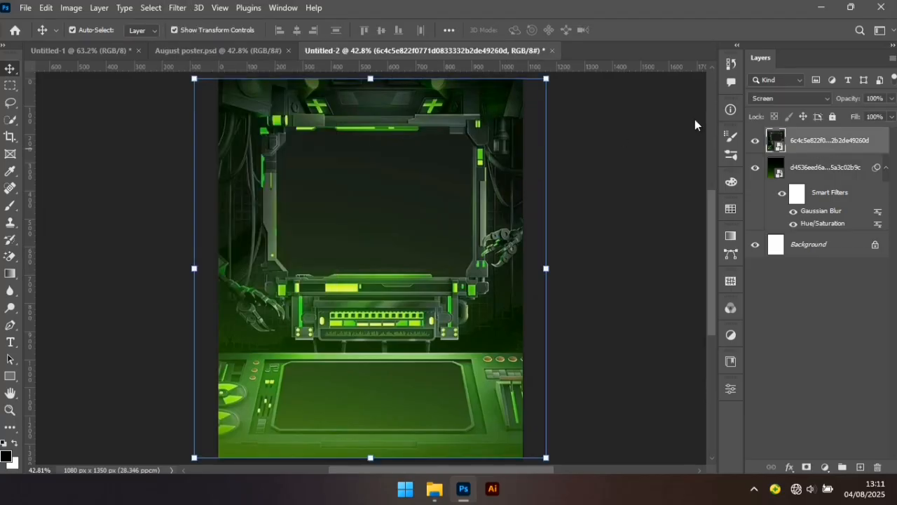
click(177, 7)
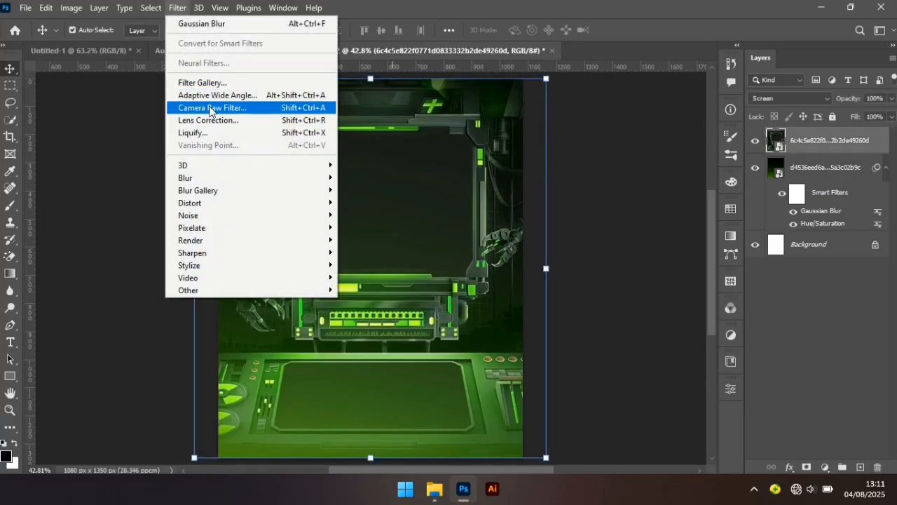
click(214, 106)
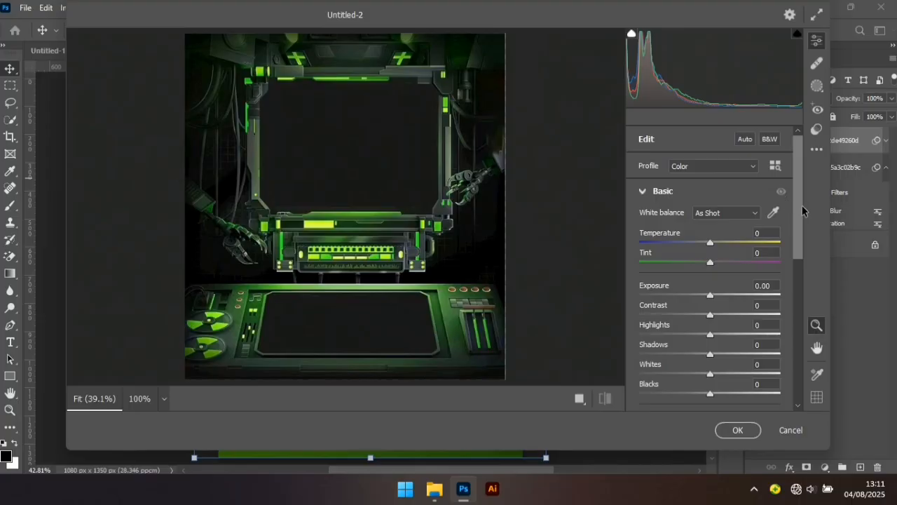
drag(802, 205, 795, 312)
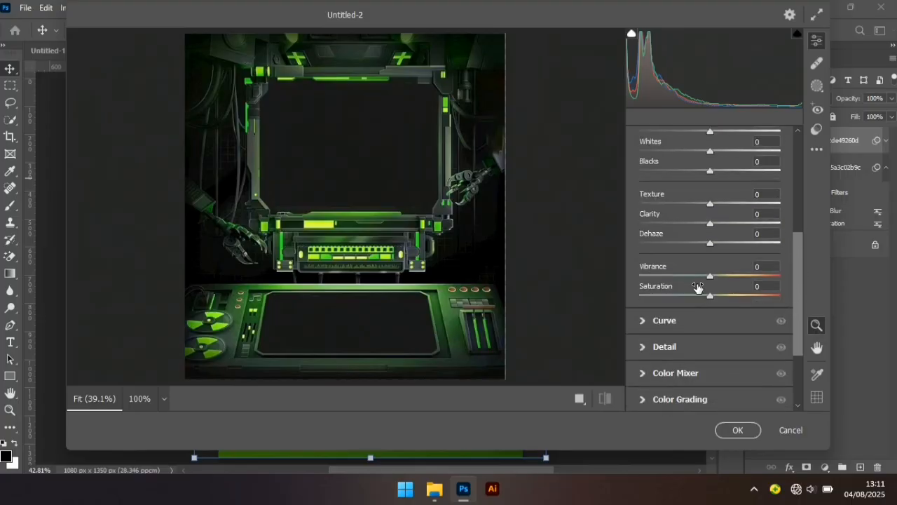
drag(712, 274, 730, 276)
click(752, 269)
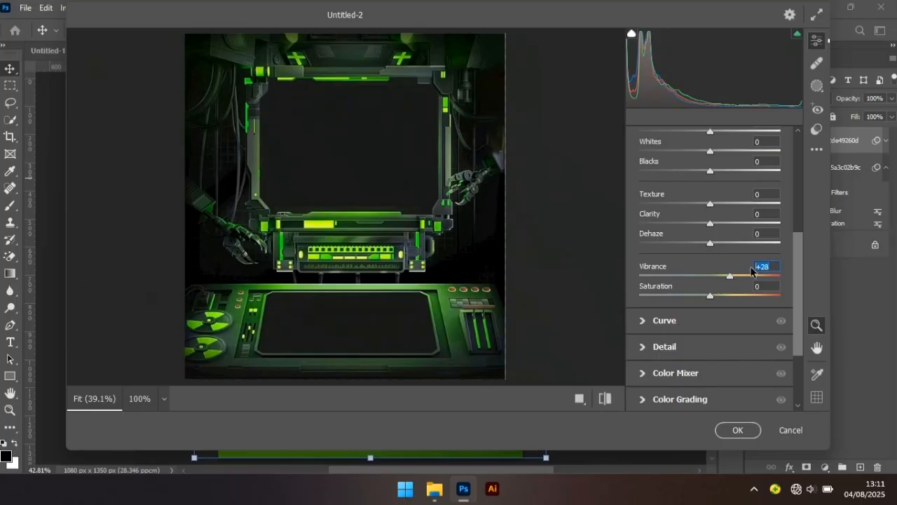
text(26)
click(752, 237)
text(17)
key(Return)
Step: Set Contrast to 27 in the Camera Raw Filter and apply the filter
scroll(802, 266, up, 2)
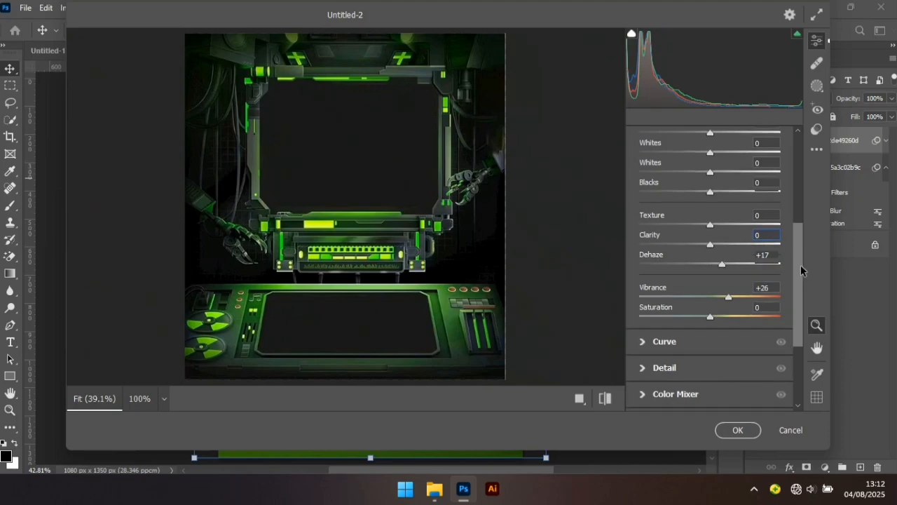
scroll(802, 264, up, 2)
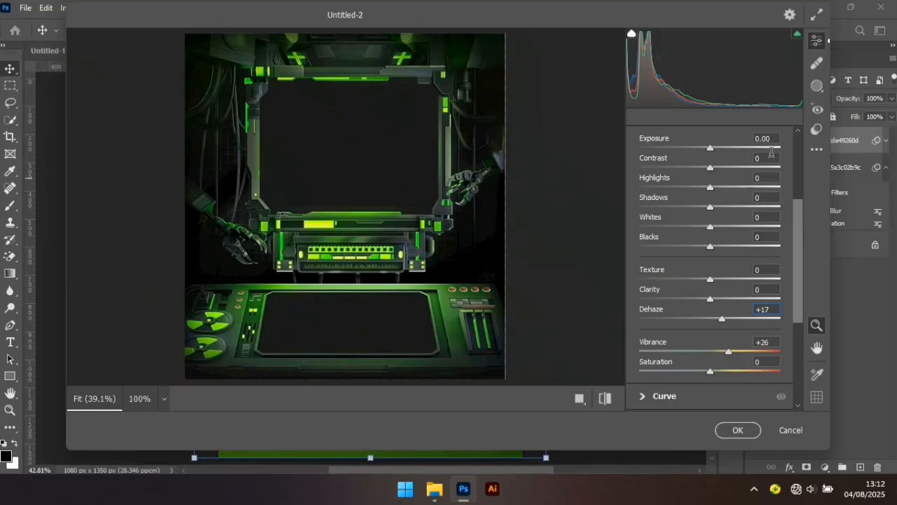
click(771, 157)
text(27)
click(739, 429)
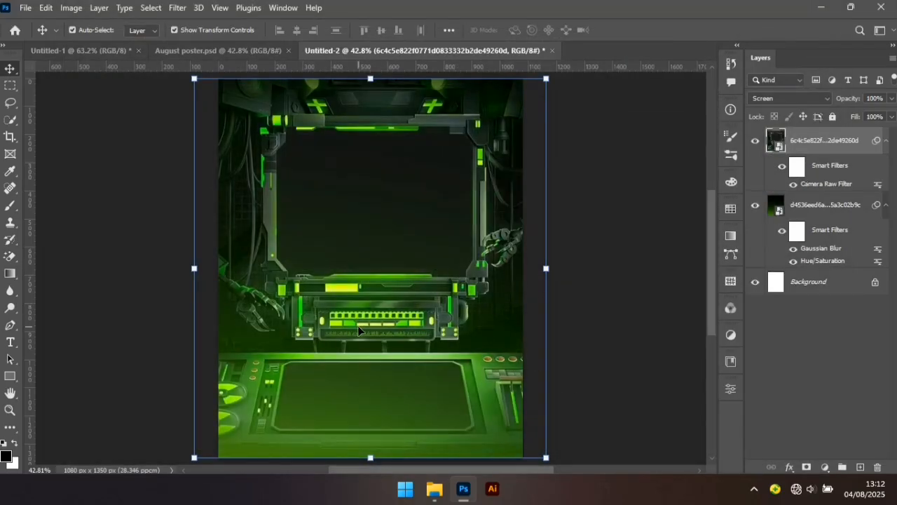
Step: Place the yellow-green neon frame image from New folder (4), scale it proportionally to about 147% to span the canvas width, and commit it
click(446, 496)
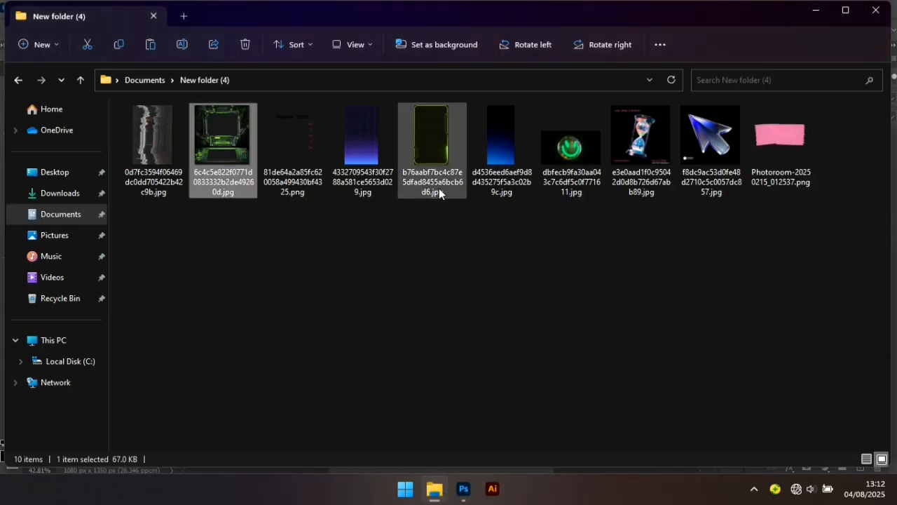
click(435, 160)
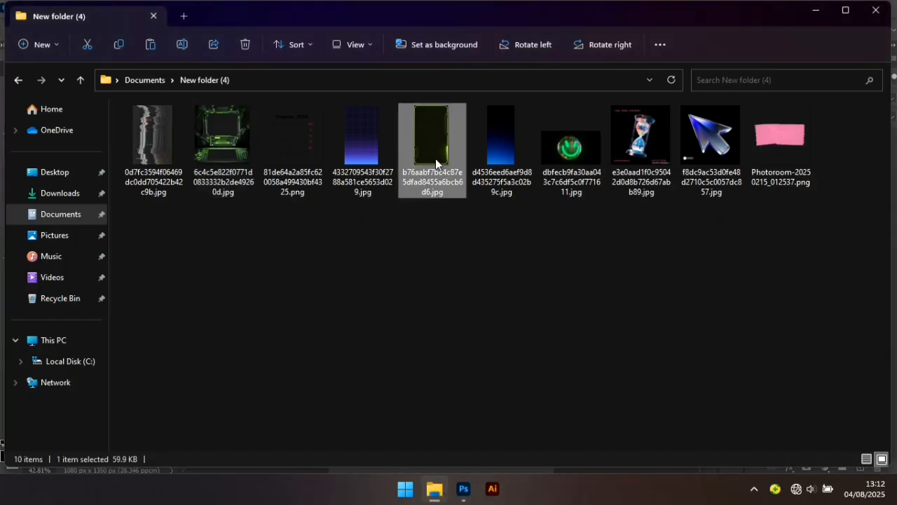
drag(435, 143, 212, 274)
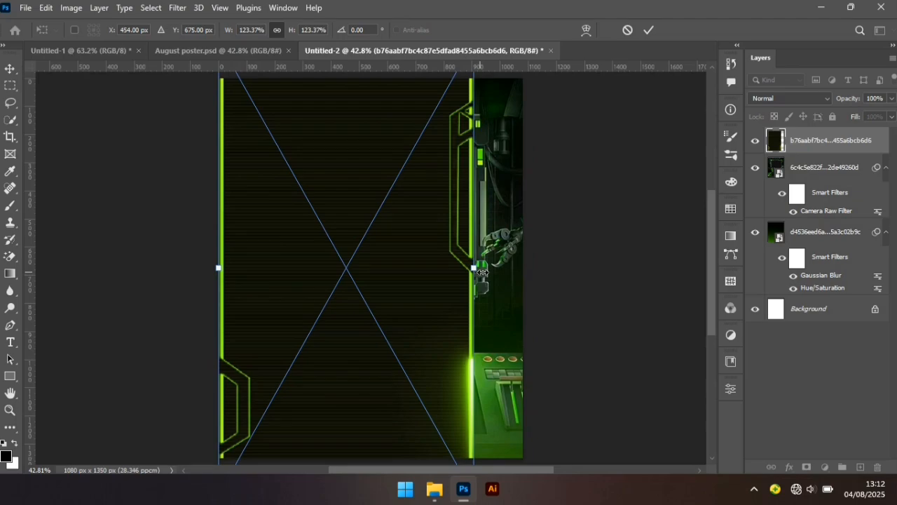
drag(483, 272, 528, 280)
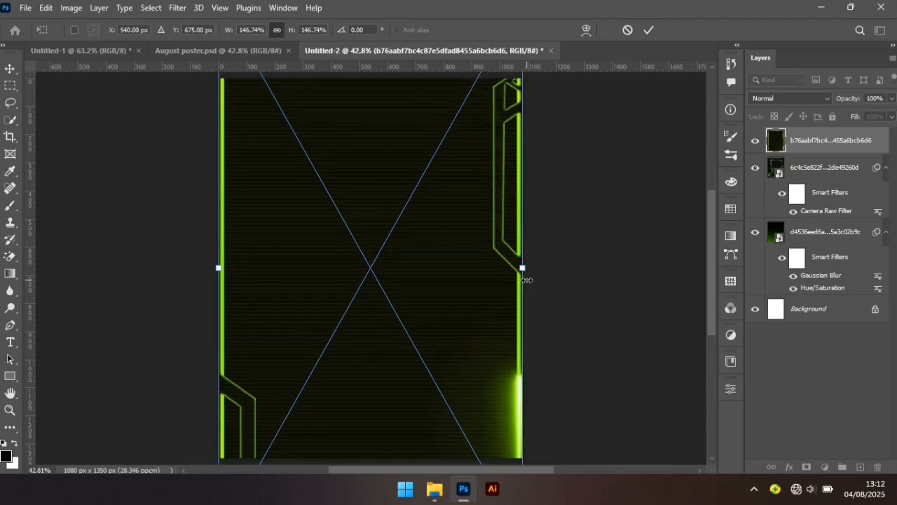
key(Return)
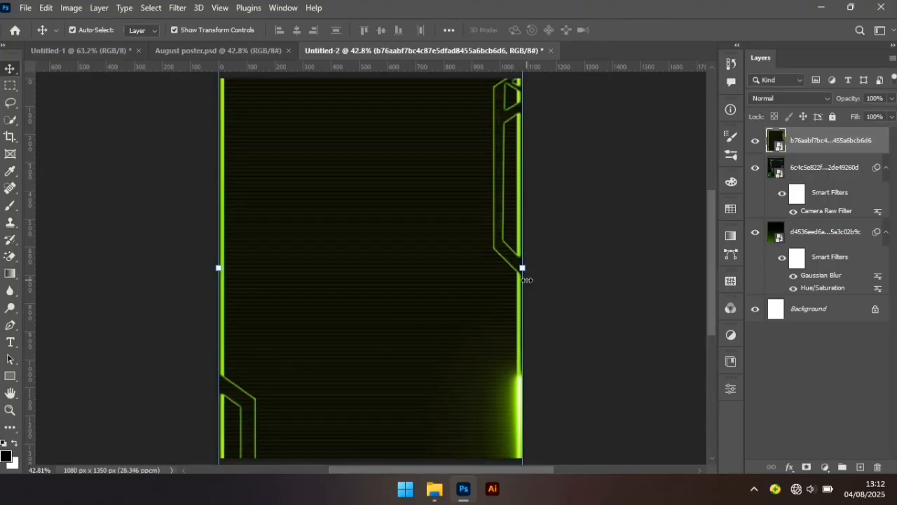
Step: Set the neon frame layer's blend mode to Lighten and add a layer mask to the console image layer
click(822, 100)
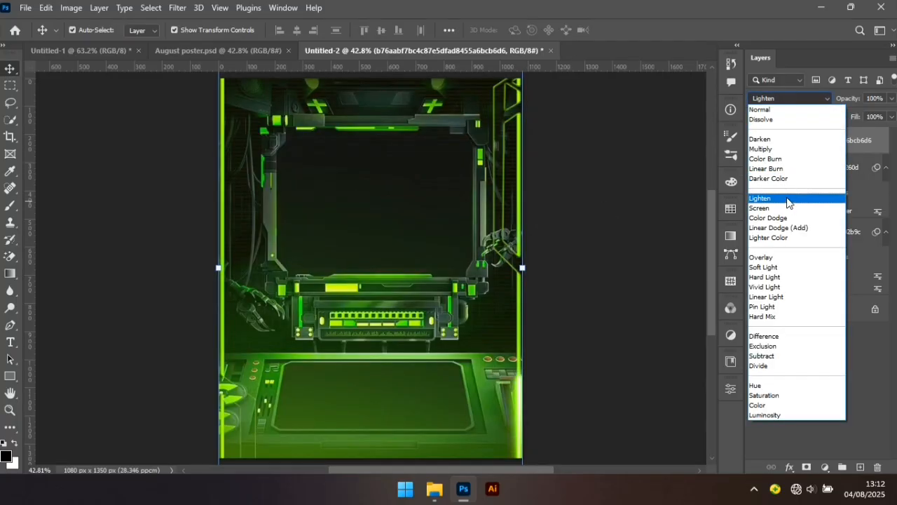
click(787, 201)
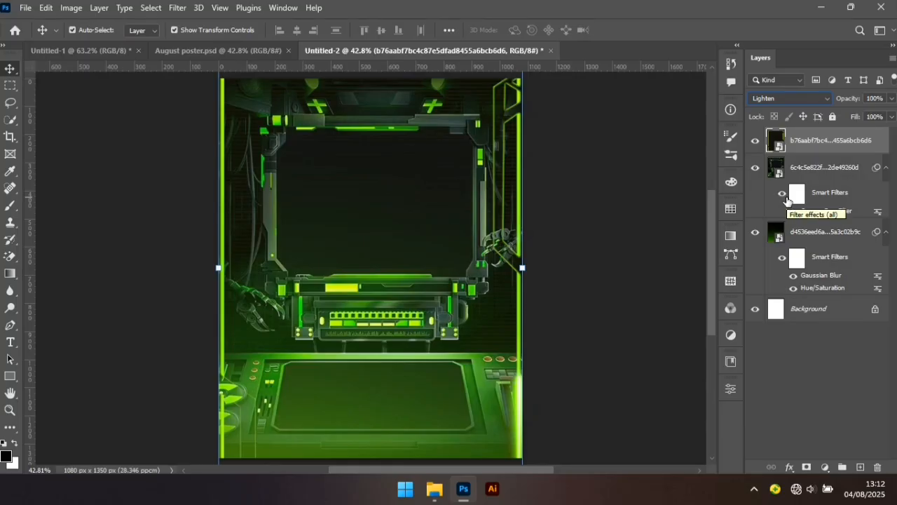
click(812, 167)
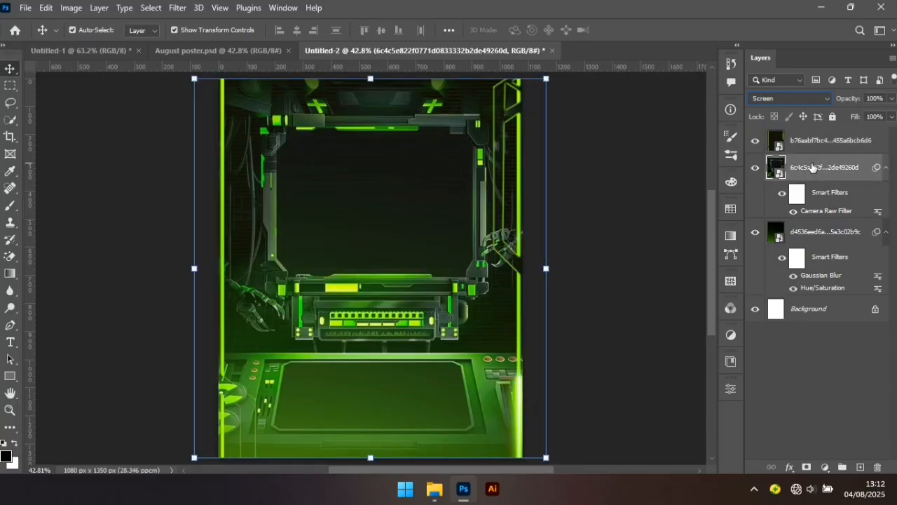
click(807, 466)
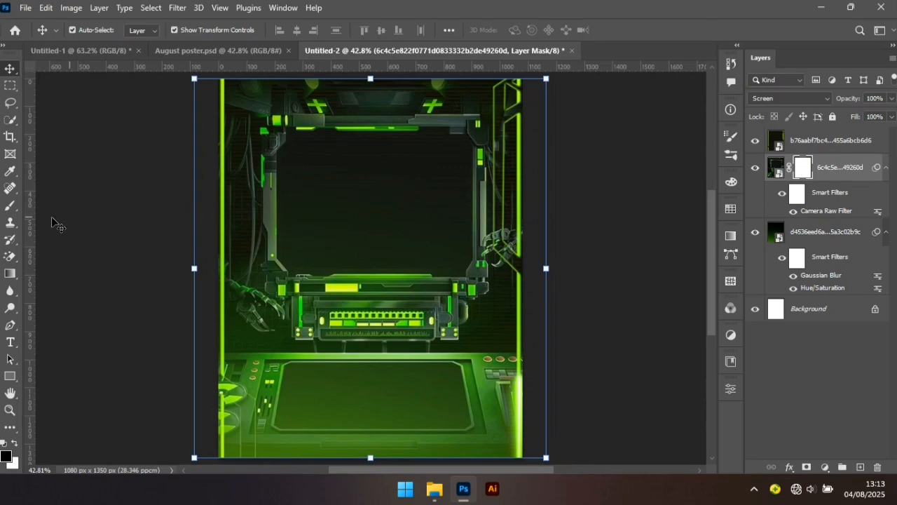
Step: Set up a 300 px Soft Round brush with 0% hardness for painting on the console layer's mask
key(b)
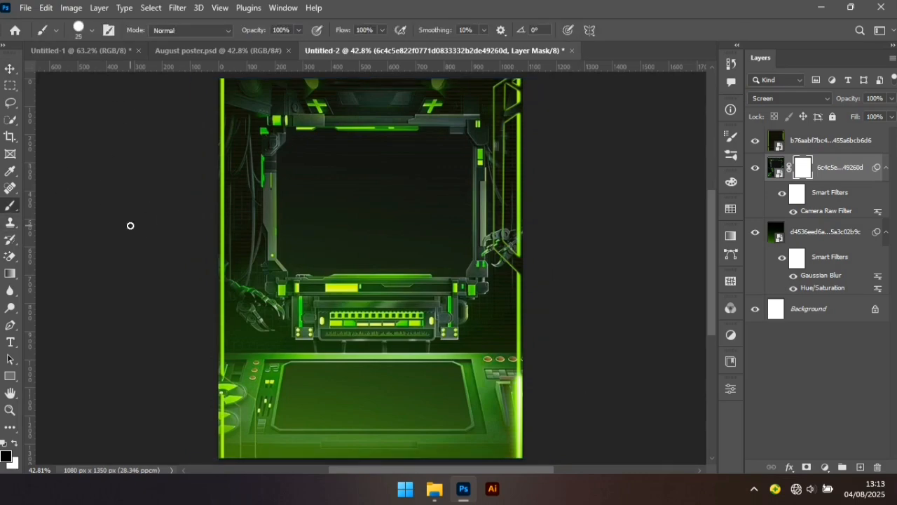
key(bracketright)
key(bracketright)
key(bracketright)
key(bracketright)
key(bracketright)
key(bracketright)
key(bracketright)
key(bracketright)
key(bracketright)
key(bracketright)
key(bracketright)
key(bracketright)
key(bracketright)
key(bracketright)
key(bracketright)
key(bracketright)
key(bracketright)
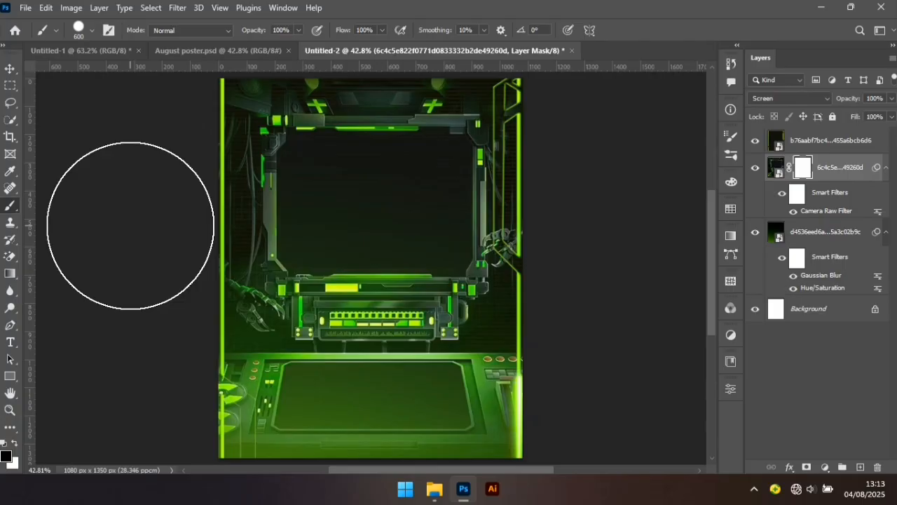
key(bracketleft)
key(bracketleft)
key(bracketleft)
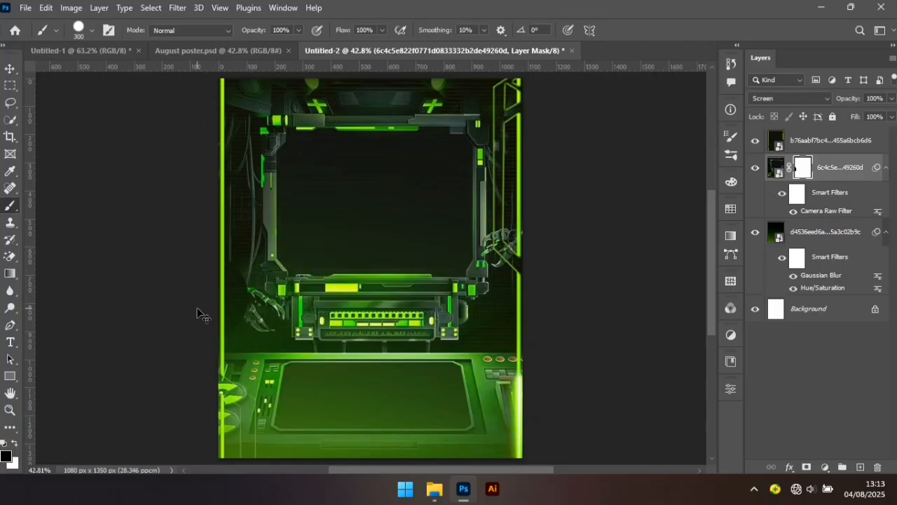
click(73, 30)
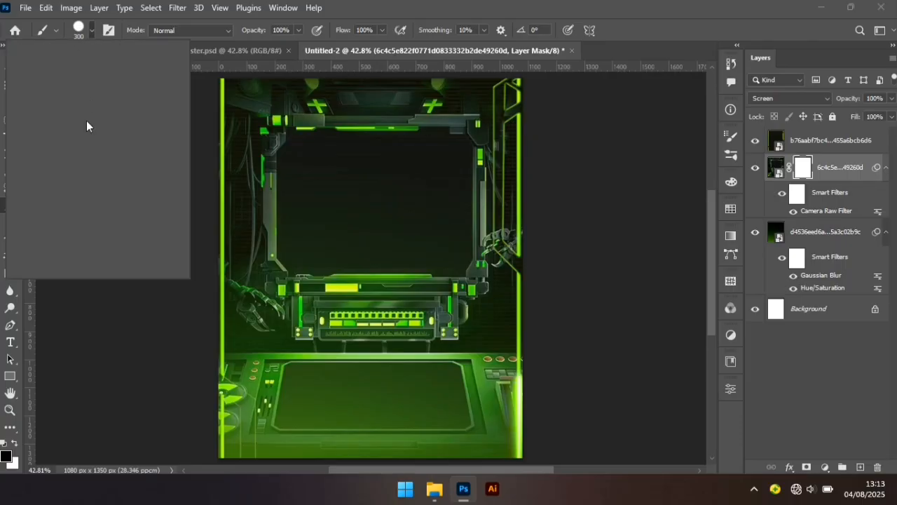
click(63, 195)
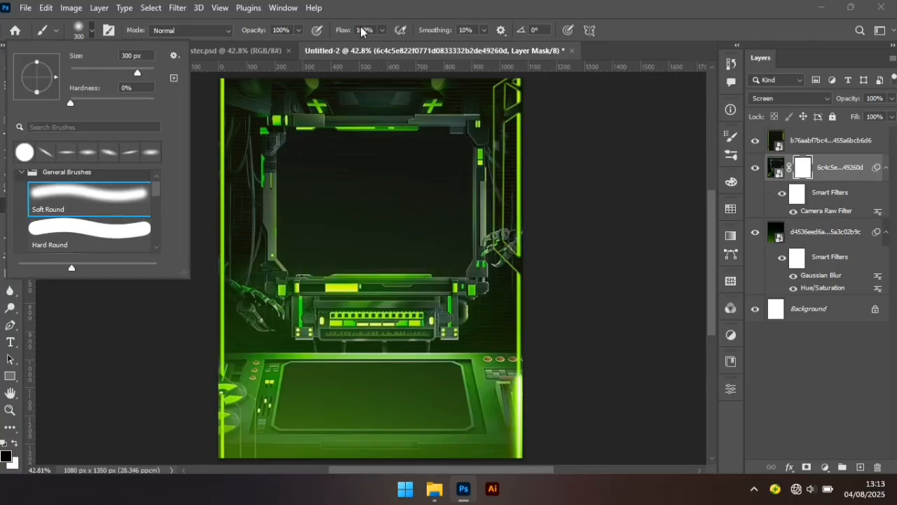
click(516, 6)
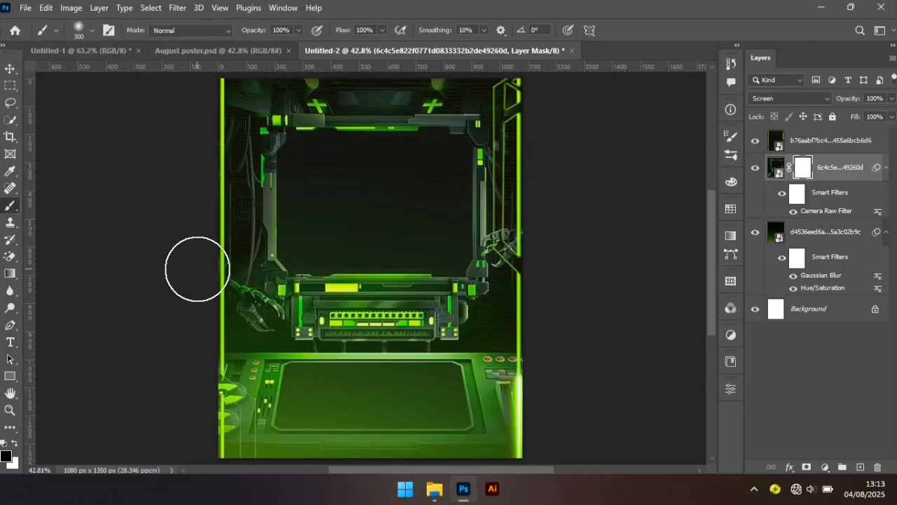
Step: Paint black on the console layer's mask to fade out both robotic hands and the console's lower side edges, using soft 200 to 400 px brushes
key(bracketright)
mouse_move(198, 269)
mouse_down()
mouse_move(204, 310)
mouse_move(239, 322)
mouse_move(226, 315)
mouse_move(218, 328)
mouse_move(210, 390)
mouse_move(206, 366)
mouse_move(175, 469)
mouse_move(169, 442)
mouse_move(180, 366)
mouse_move(222, 347)
mouse_move(221, 334)
mouse_move(237, 326)
mouse_move(193, 338)
mouse_move(278, 318)
mouse_up()
key(bracketleft)
key(bracketleft)
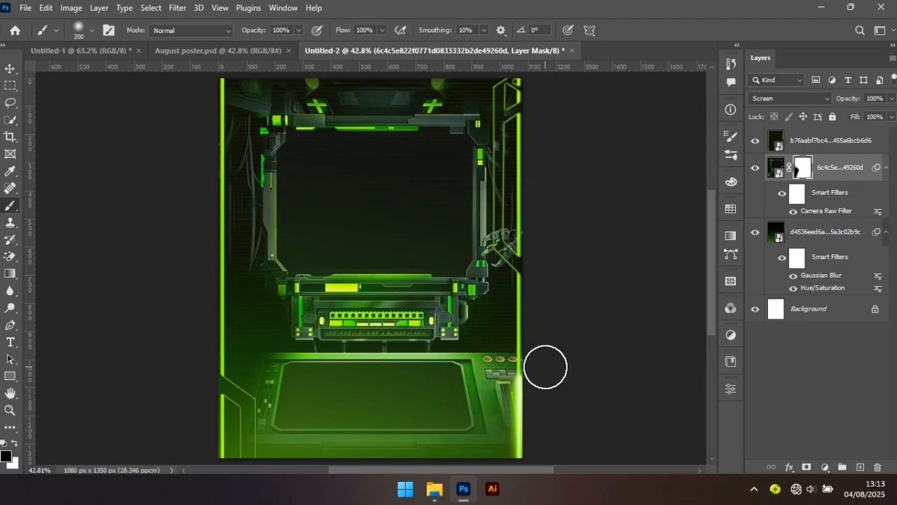
key(bracketright)
key(bracketright)
key(bracketright)
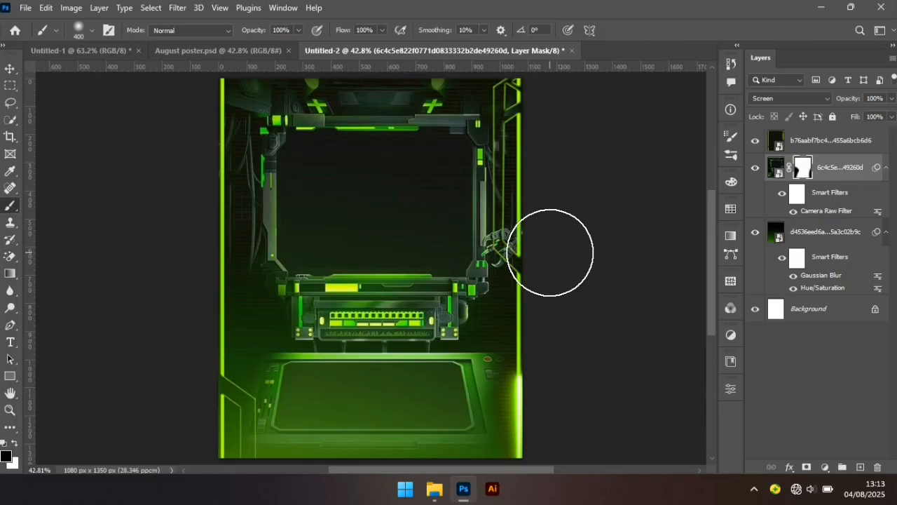
click(550, 252)
click(550, 253)
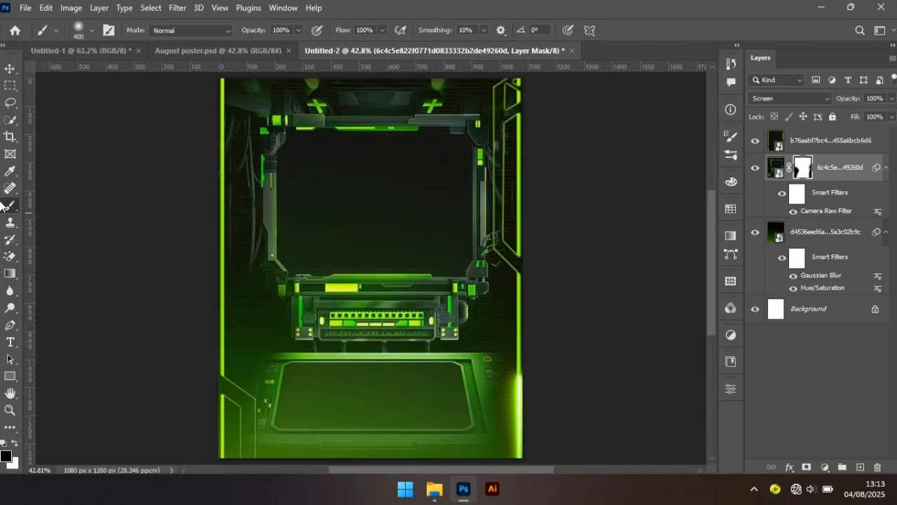
Step: Align the neon frame layer to the Background layer's horizontal center and clear the layer selection
click(9, 68)
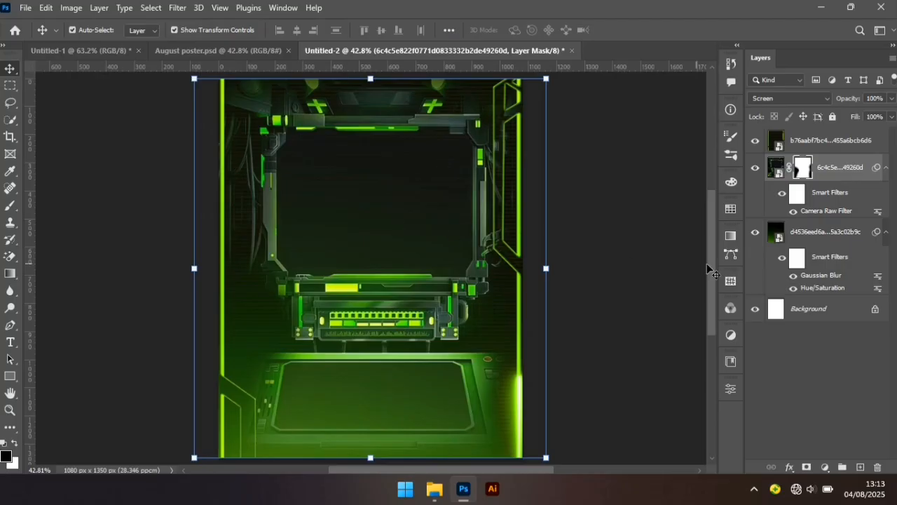
click(845, 148)
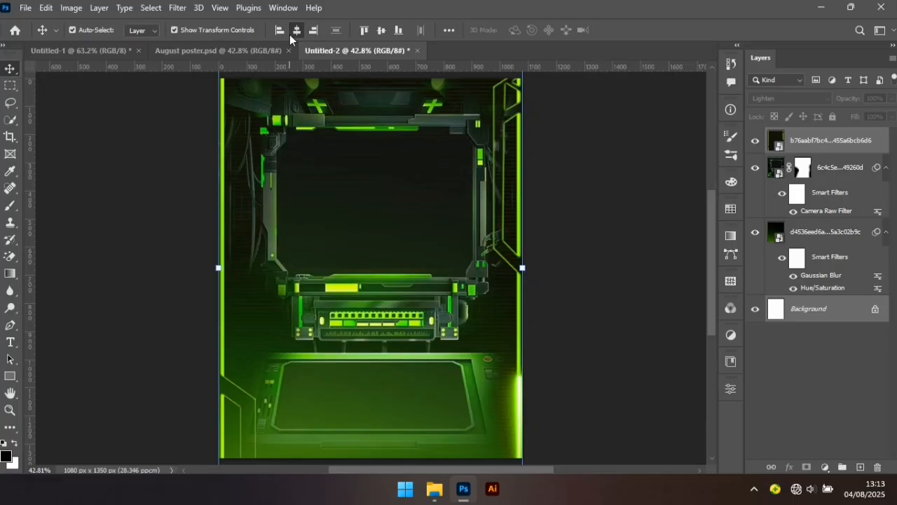
click(585, 209)
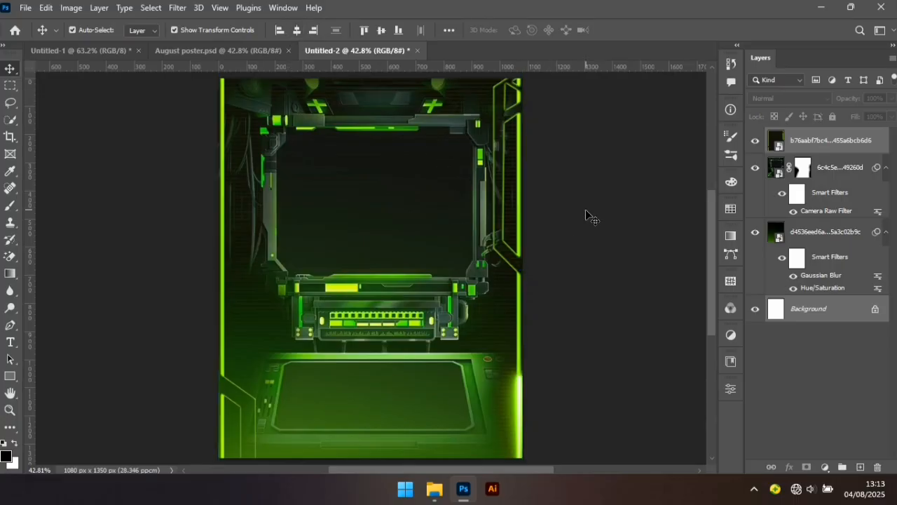
Step: Place the blue-purple grid image from New folder (4), scale it proportionally to span the canvas width, and commit it
mouse_move(434, 491)
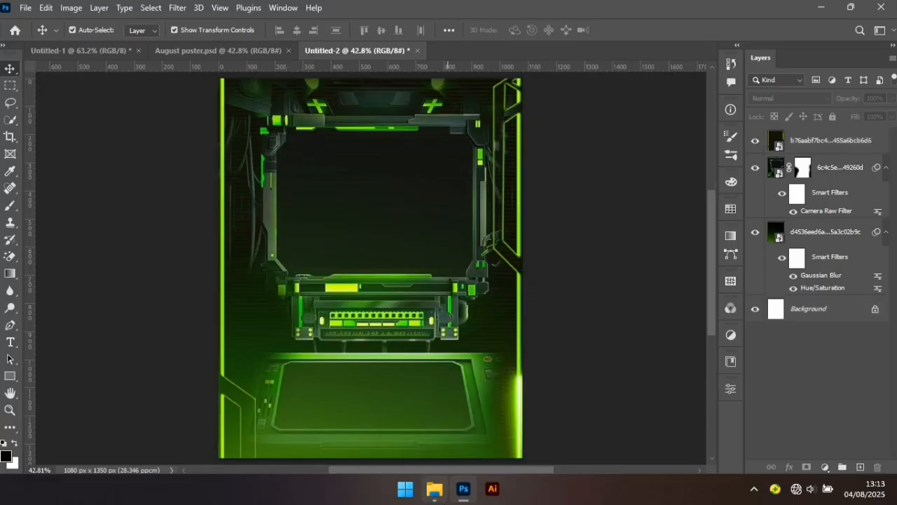
click(436, 491)
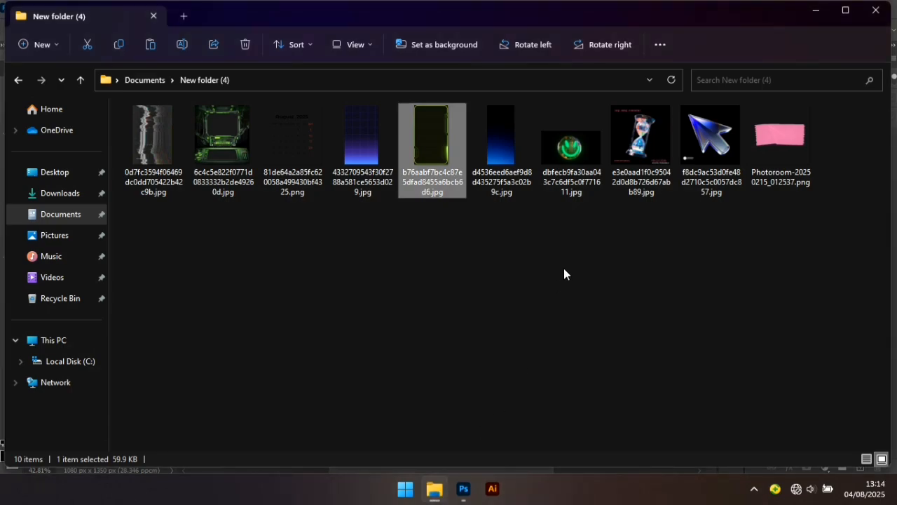
click(358, 143)
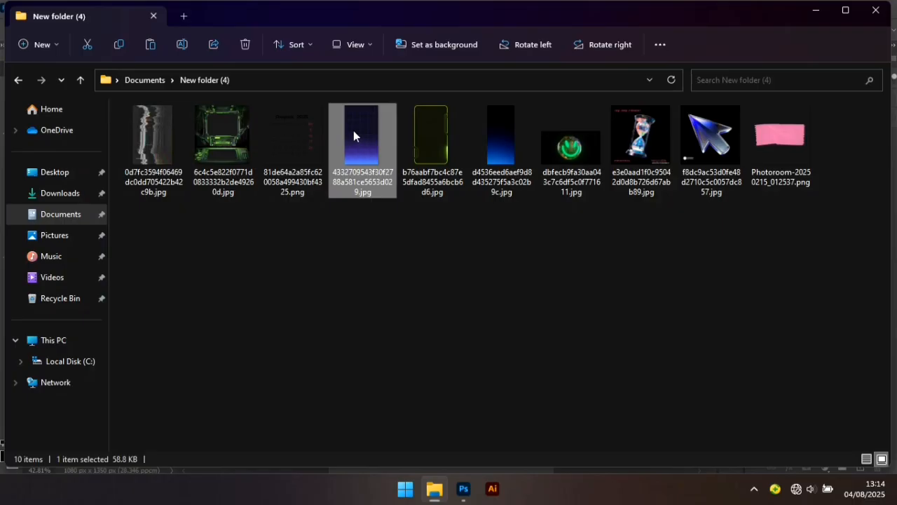
drag(354, 130, 358, 255)
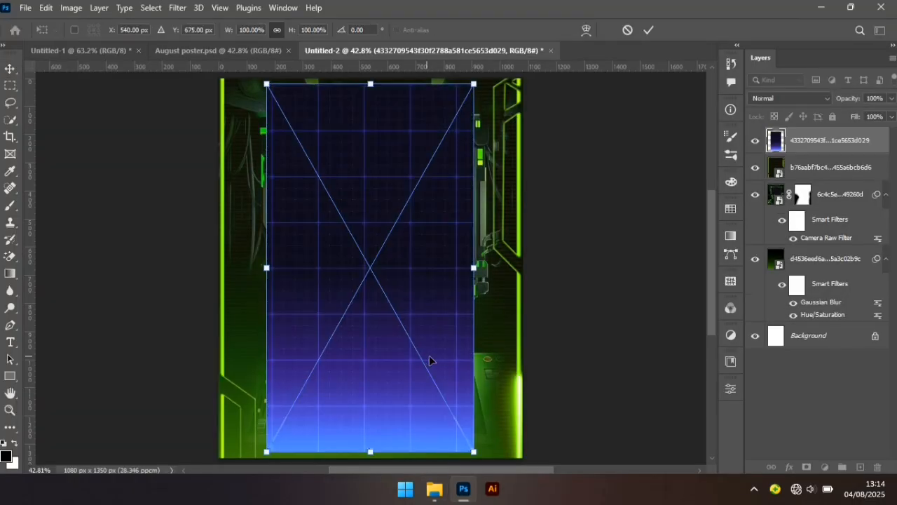
drag(474, 268, 527, 290)
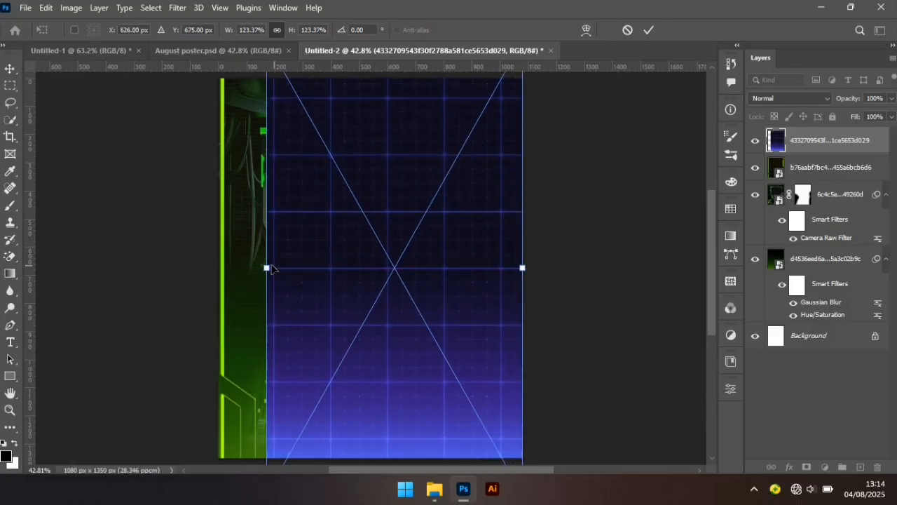
drag(265, 267, 218, 270)
key(Return)
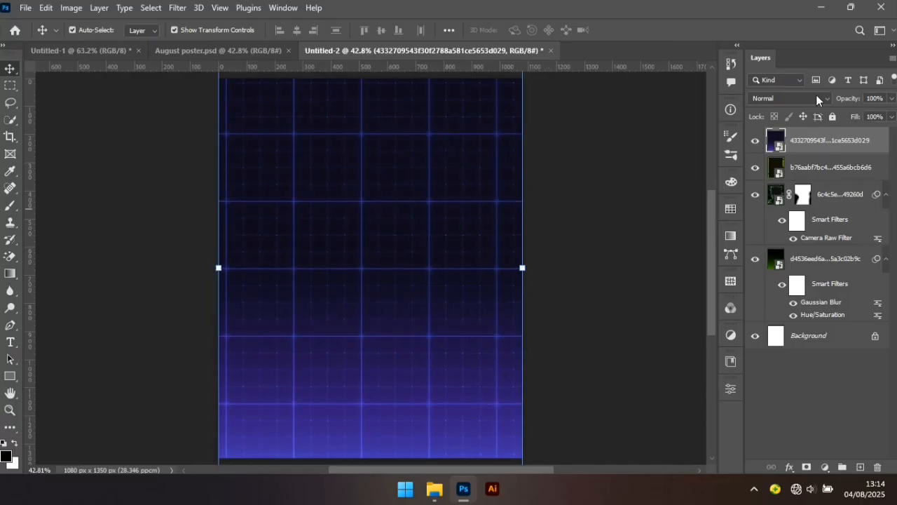
Step: Blend the grid layer with Screen mode and recolour it green using Hue/Saturation with Hue at -117
click(816, 99)
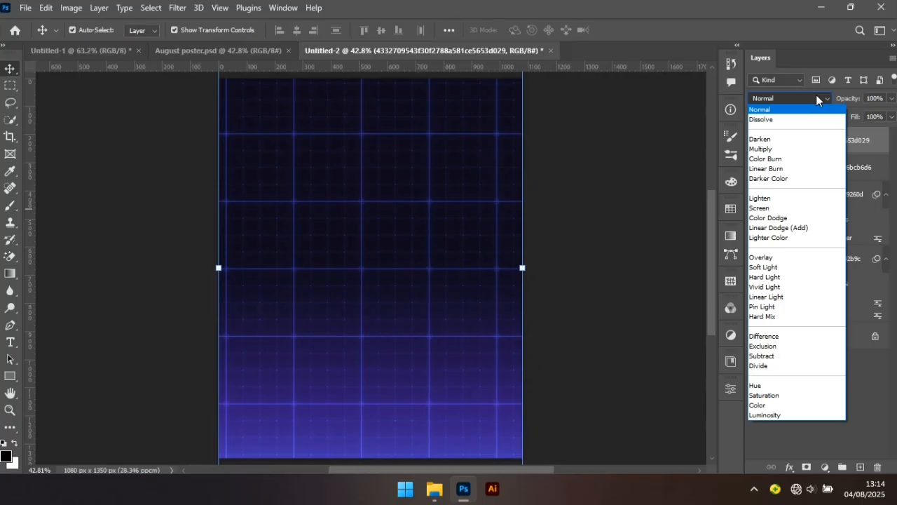
click(773, 208)
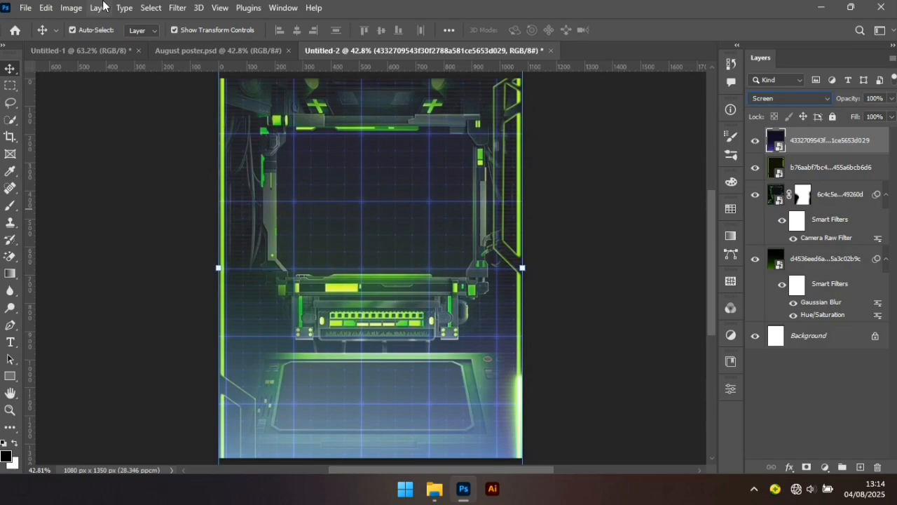
click(70, 8)
mouse_move(146, 44)
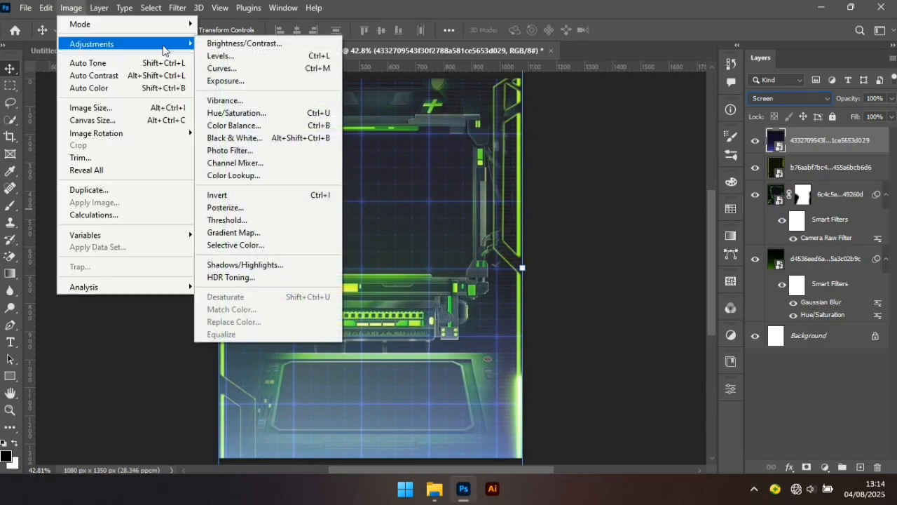
click(275, 116)
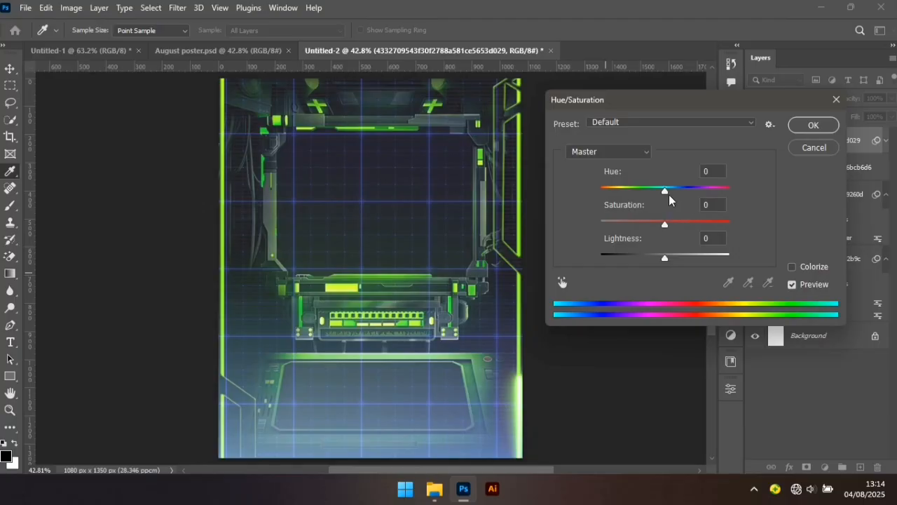
text(117)
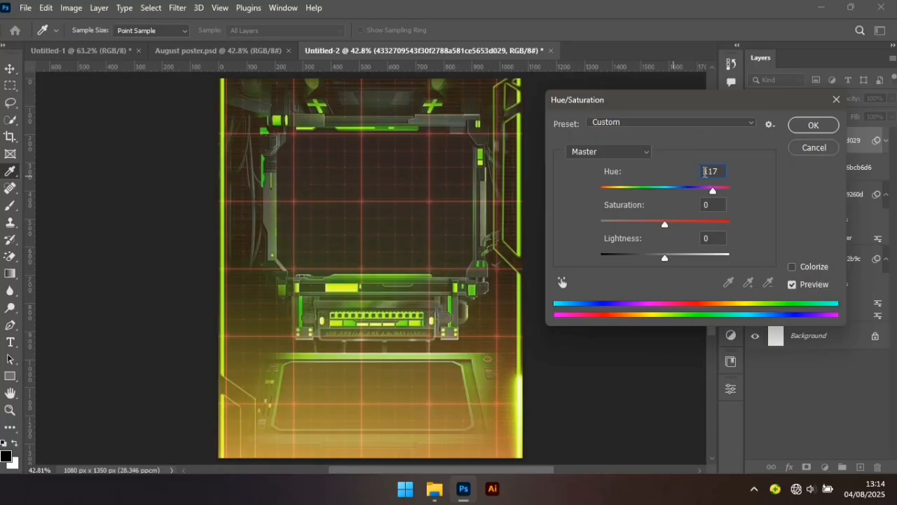
click(706, 172)
text(-)
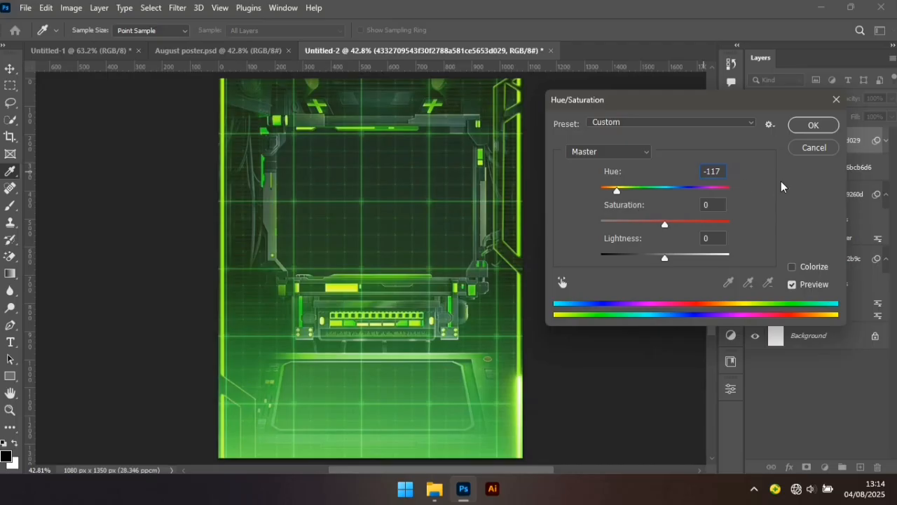
click(799, 126)
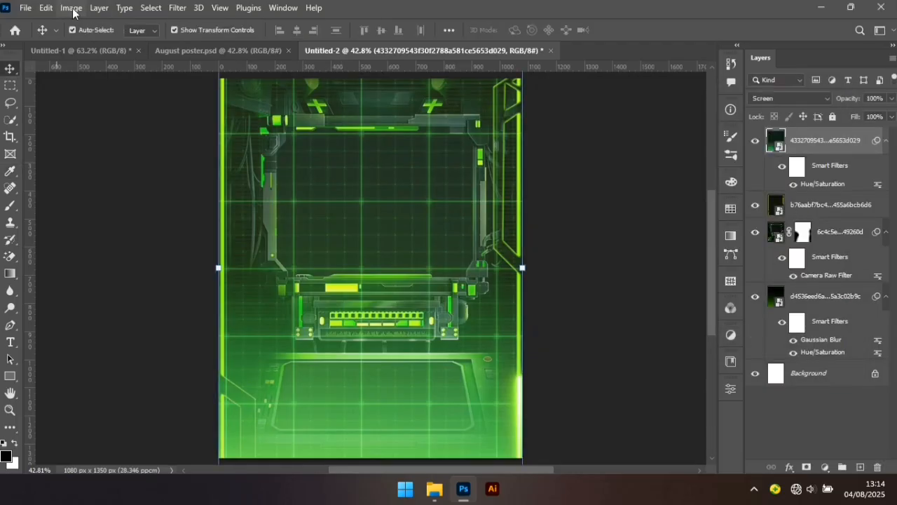
Step: Apply a Brightness/Contrast adjustment to the grid layer with Contrast at 100
click(72, 9)
mouse_move(187, 47)
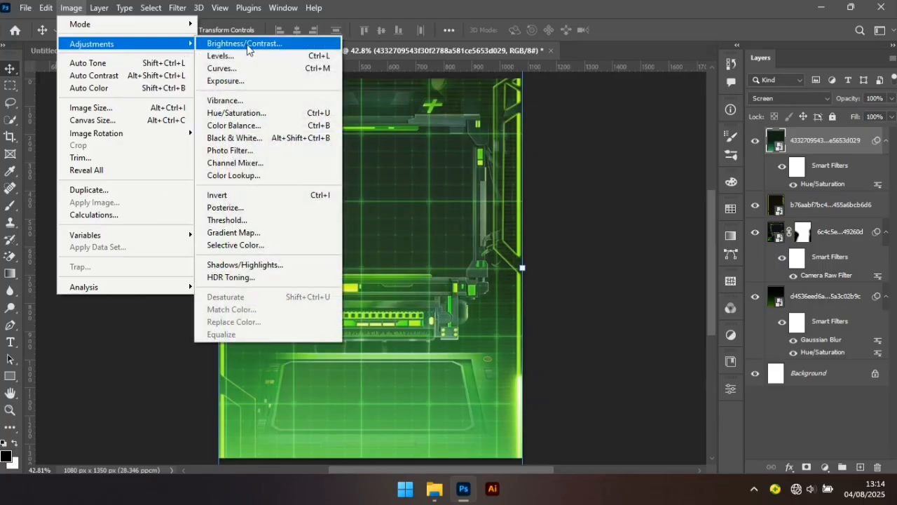
click(249, 45)
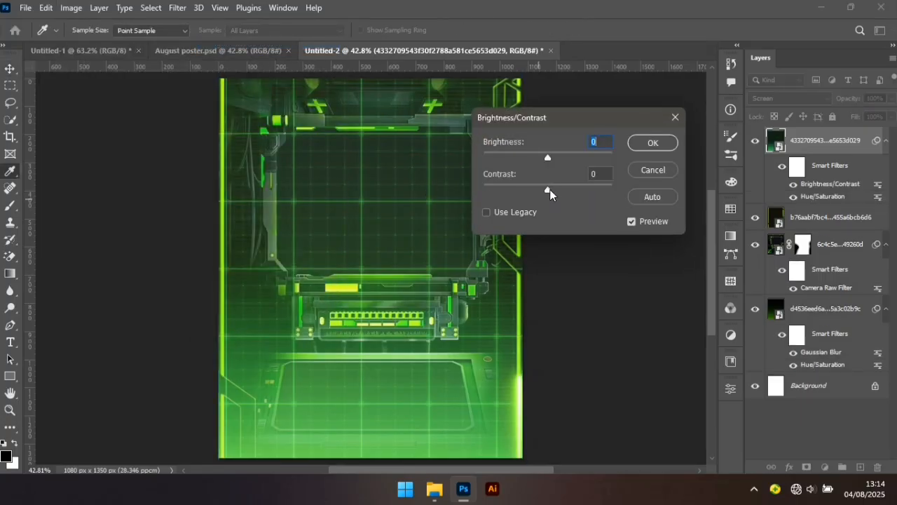
drag(549, 189, 741, 192)
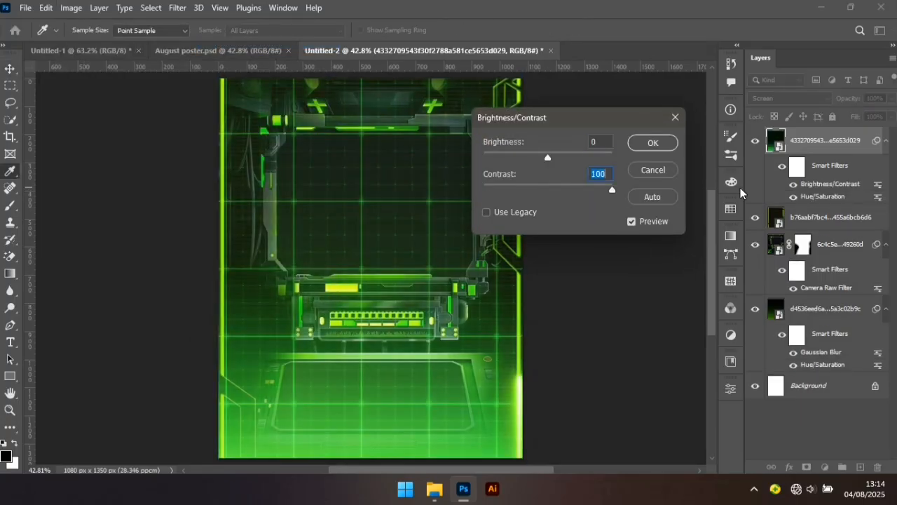
click(669, 144)
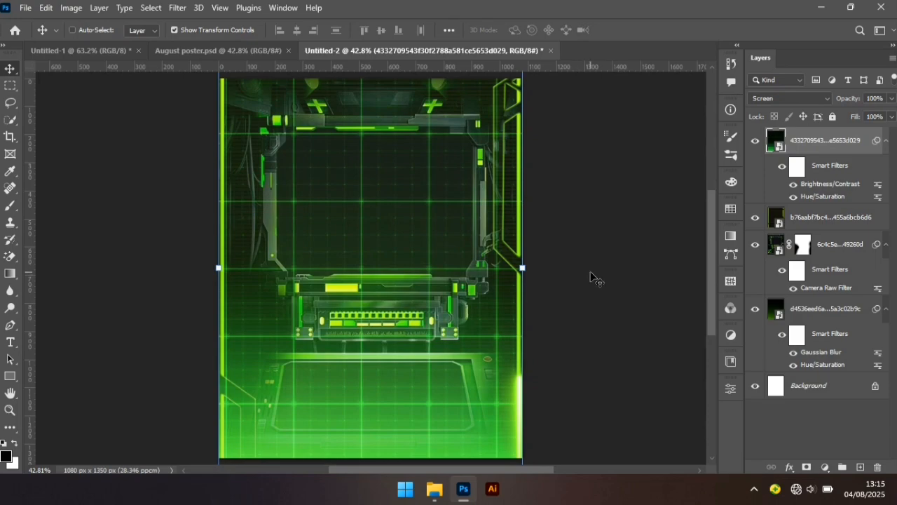
Step: Apply a Levels adjustment to the grid layer with the black input level at 30
key(ctrl+l)
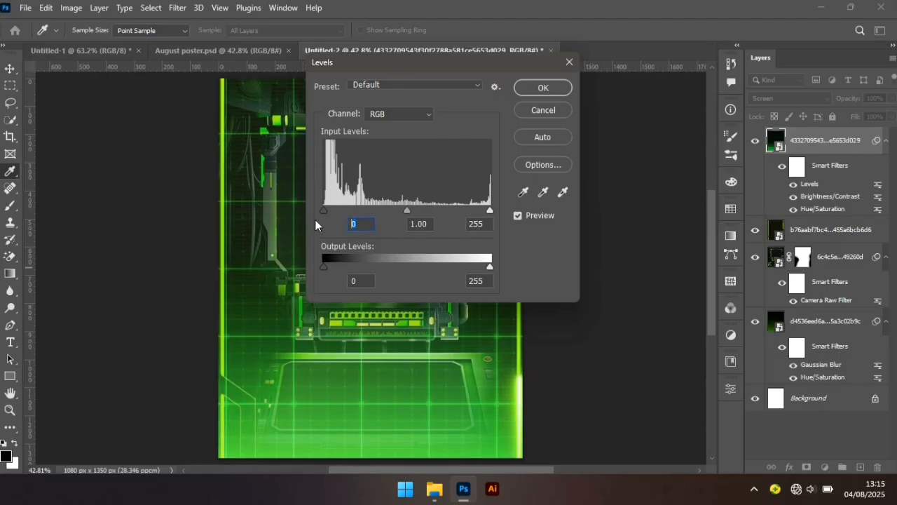
text(30)
click(532, 88)
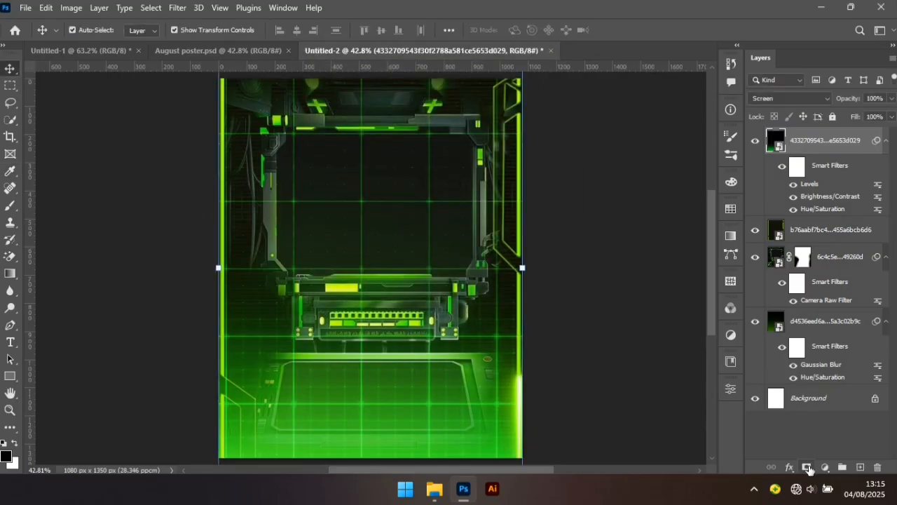
Step: Add a layer mask to the grid layer and paint black with a 600 px brush over the monitor, keyboard and lower panel
click(807, 467)
key(b)
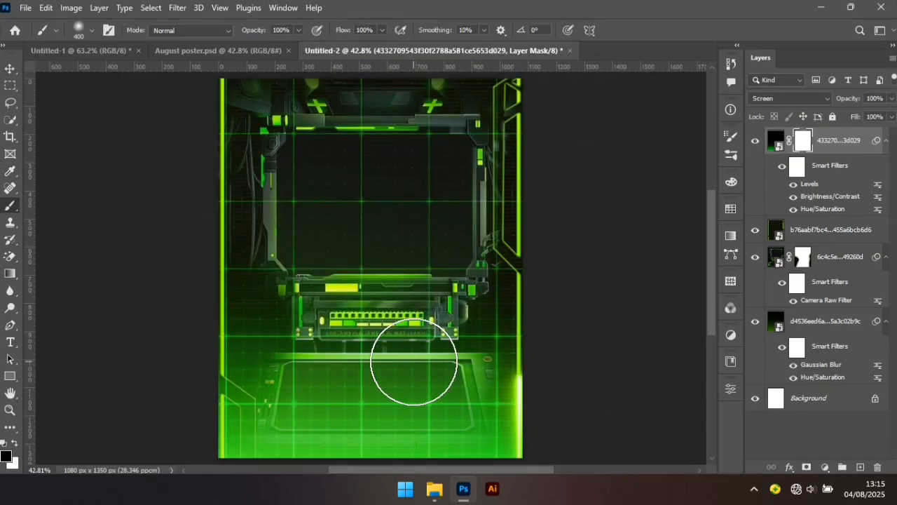
key(bracketright)
key(bracketright)
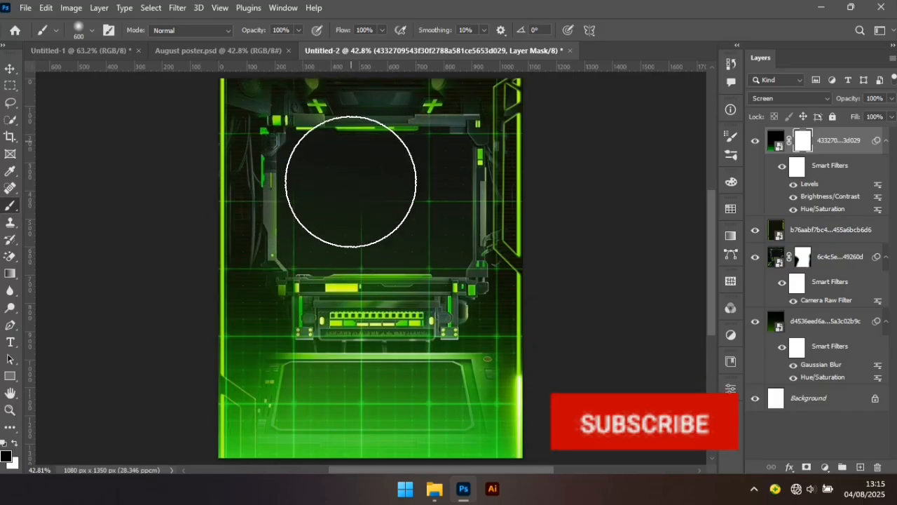
mouse_move(343, 230)
mouse_down()
mouse_move(340, 309)
mouse_move(351, 267)
mouse_move(339, 319)
mouse_move(352, 288)
mouse_up()
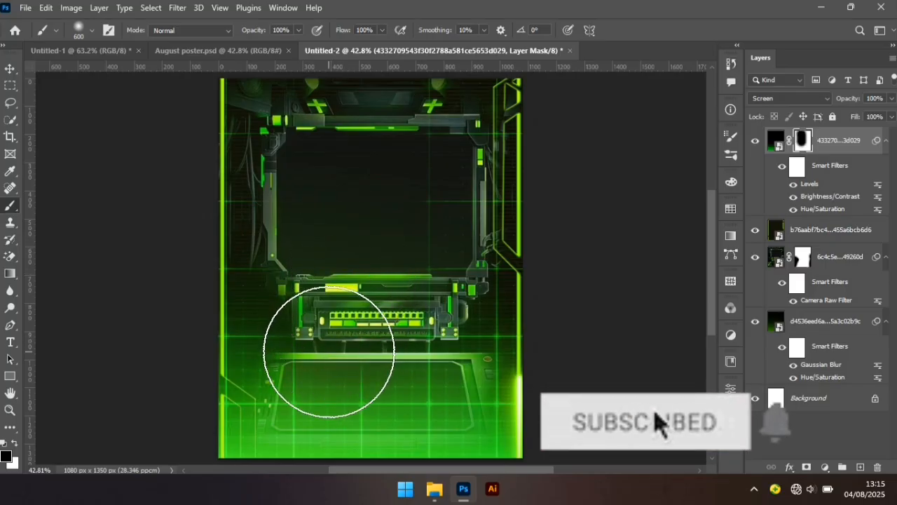
mouse_move(329, 352)
mouse_down()
mouse_move(324, 423)
mouse_move(322, 368)
mouse_move(345, 383)
mouse_move(325, 385)
mouse_move(348, 402)
mouse_move(422, 356)
mouse_move(447, 324)
mouse_move(404, 344)
mouse_move(397, 375)
mouse_move(397, 290)
mouse_move(402, 301)
mouse_move(387, 284)
mouse_up()
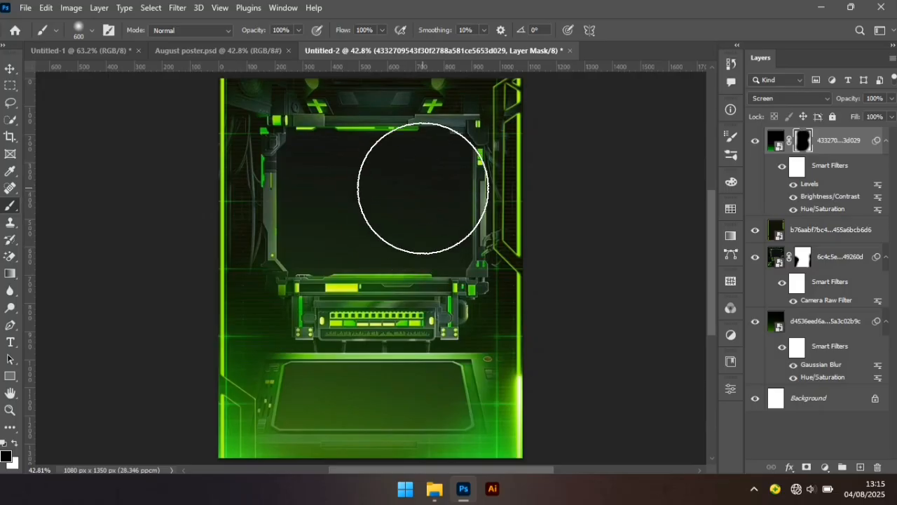
Step: Mask out the remaining grid around the lower panel's bottom and right edges with a 125 px black brush, then deselect the layer
key(bracketleft)
key(bracketleft)
key(bracketleft)
key(bracketleft)
key(bracketleft)
key(bracketleft)
key(bracketleft)
key(bracketleft)
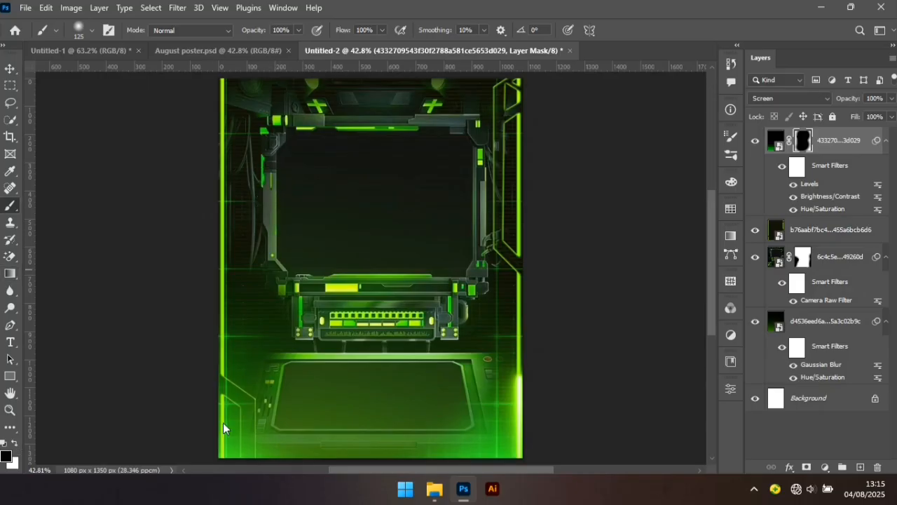
key(x)
click(15, 443)
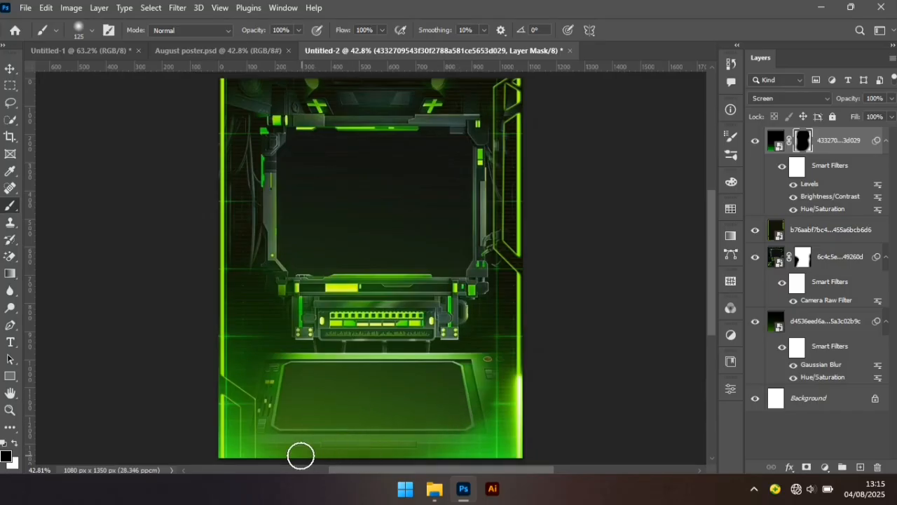
mouse_move(416, 456)
mouse_down()
mouse_move(470, 446)
mouse_move(439, 442)
mouse_move(463, 435)
mouse_move(478, 410)
mouse_move(463, 459)
mouse_move(480, 406)
mouse_up()
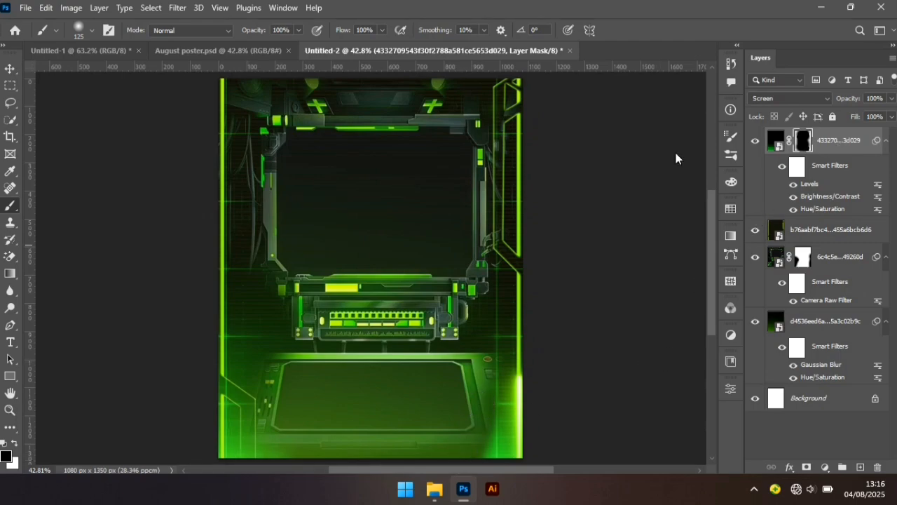
key(v)
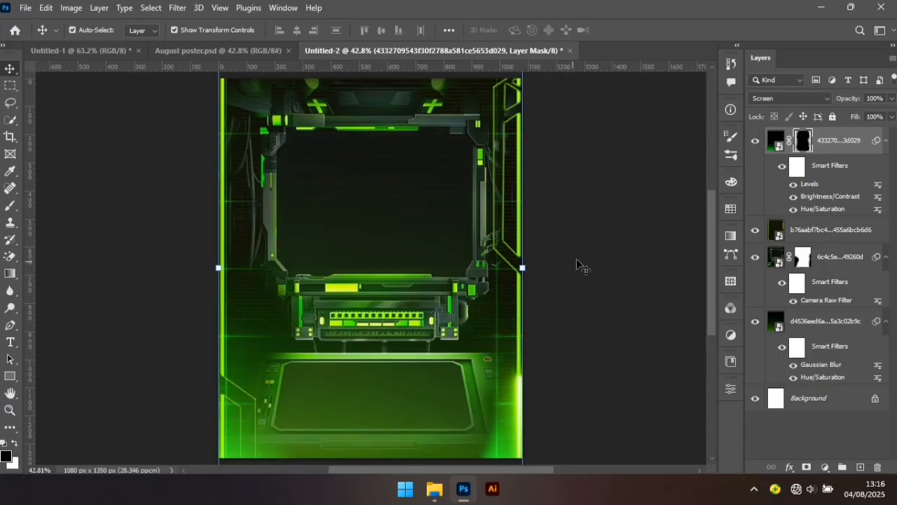
click(580, 263)
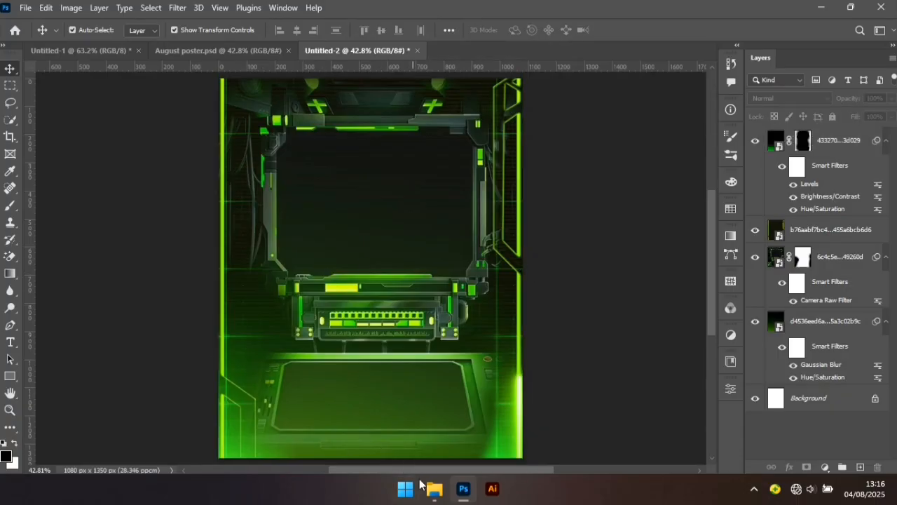
Step: Place the hourglass image from New folder (4), scaled to about 46% and rotated about 15°, left of the computer's keyboard
click(433, 497)
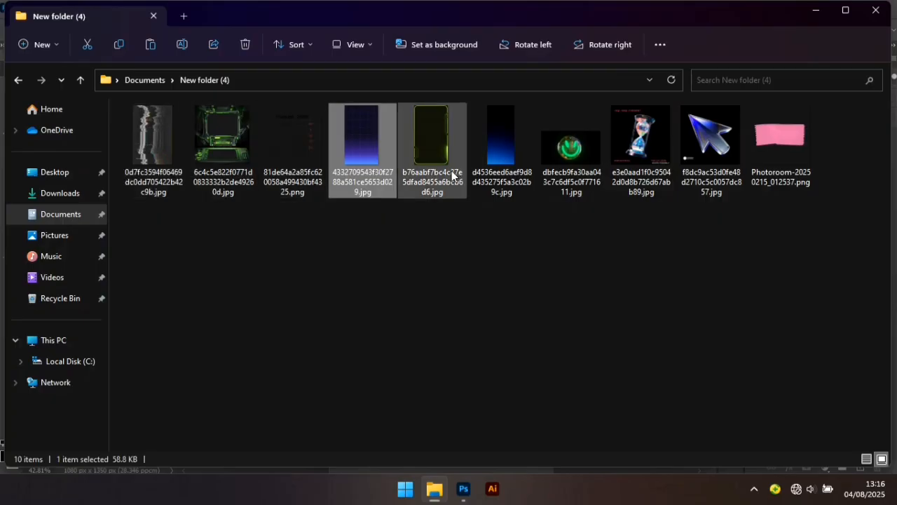
drag(667, 130, 251, 323)
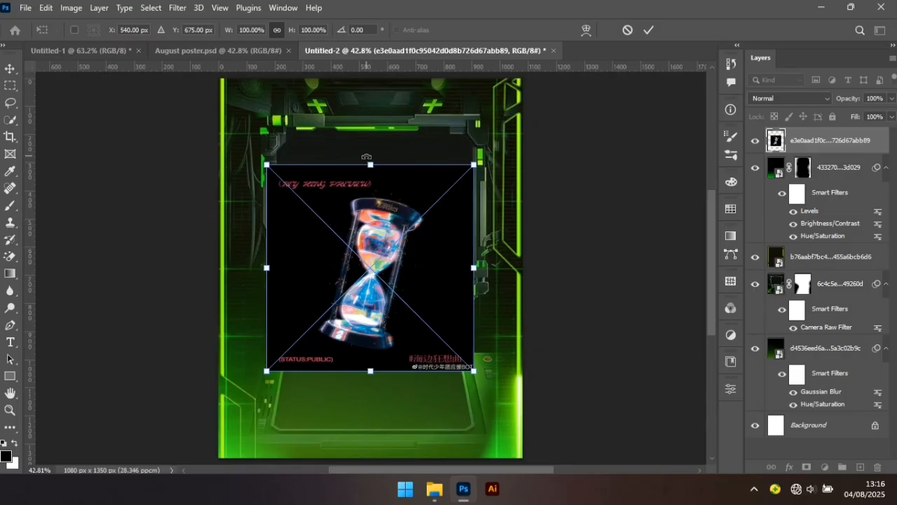
drag(370, 164, 373, 232)
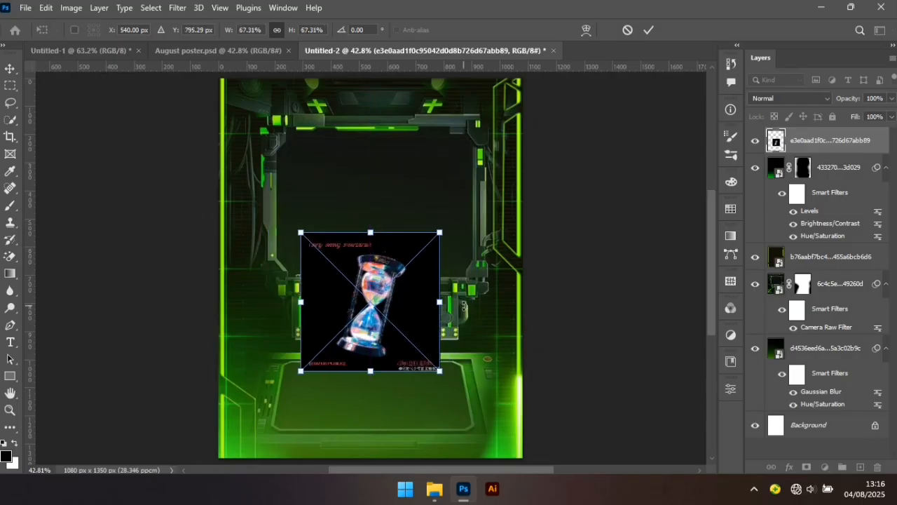
drag(461, 303, 455, 323)
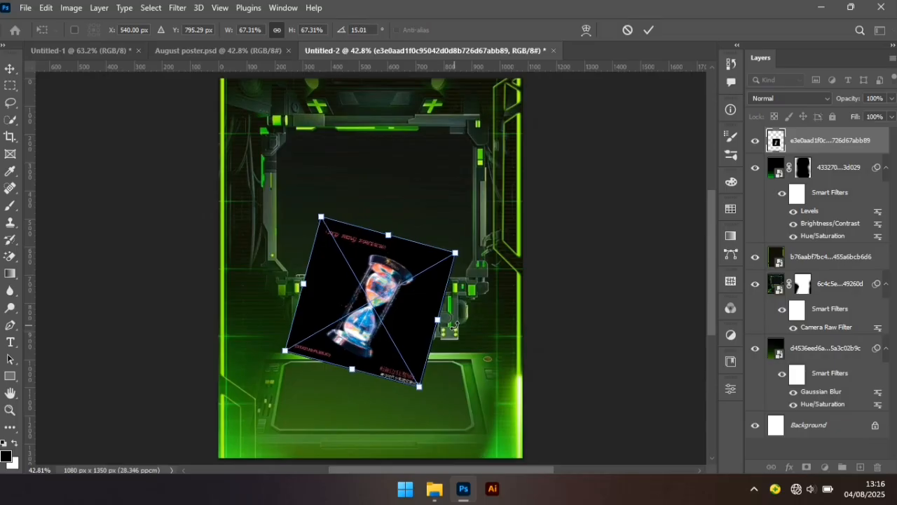
drag(392, 316, 277, 330)
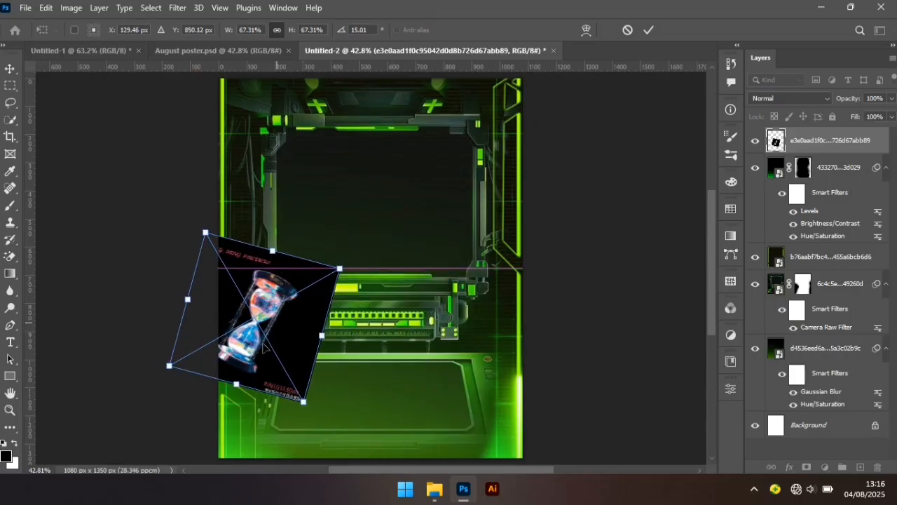
drag(237, 384, 246, 342)
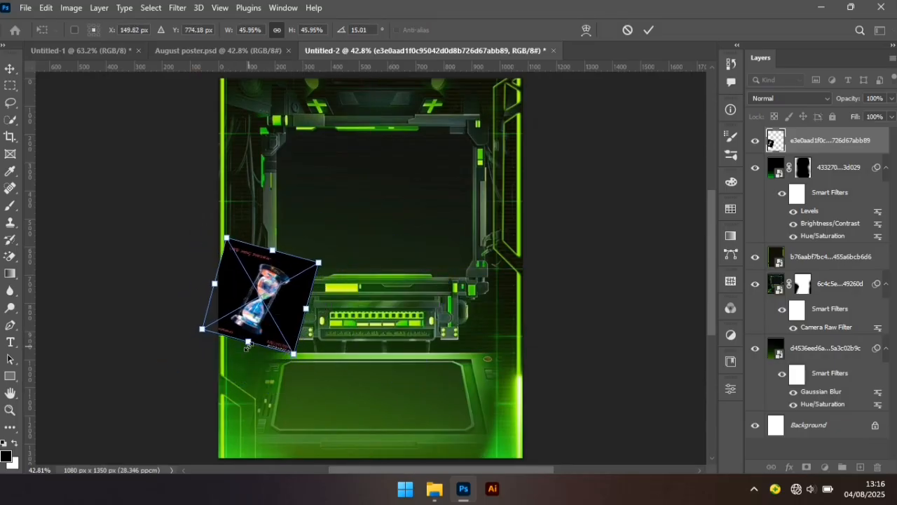
drag(258, 312, 243, 337)
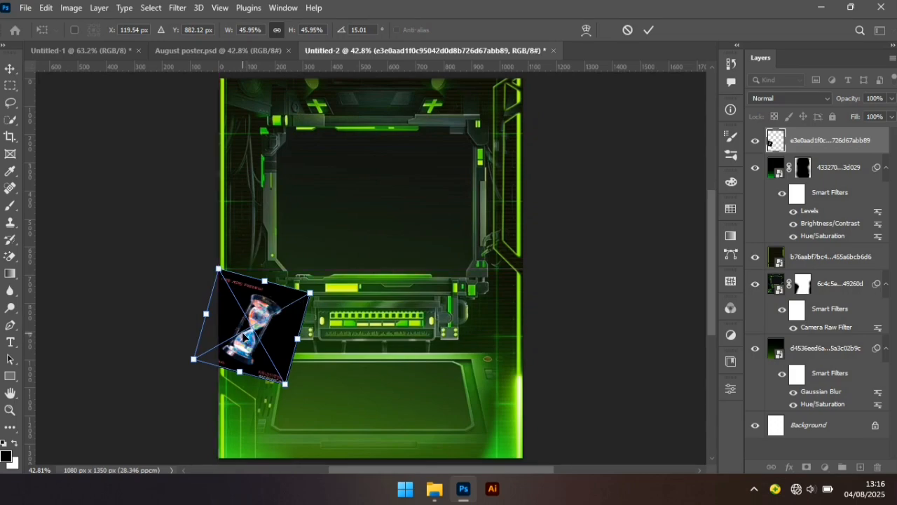
key(Return)
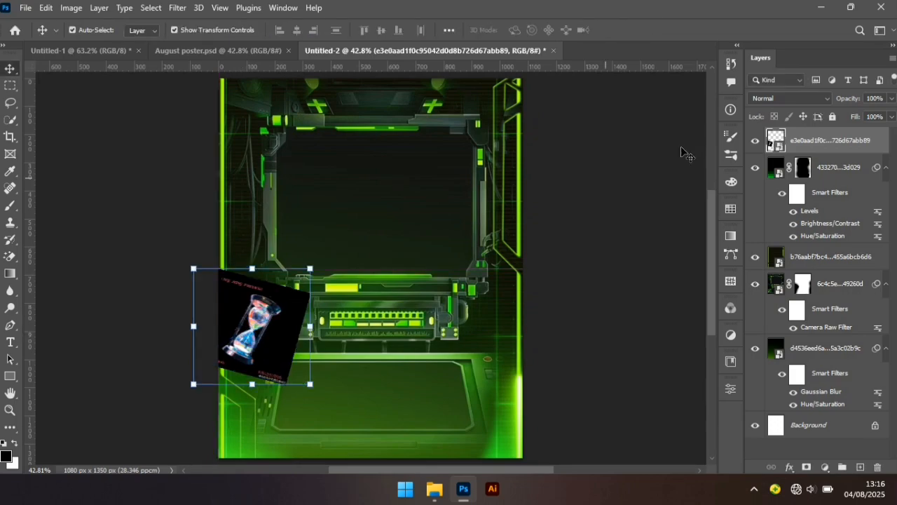
Step: Blend the hourglass layer with Color Dodge, then shift it slightly toward the computer and scale it down a little
click(799, 98)
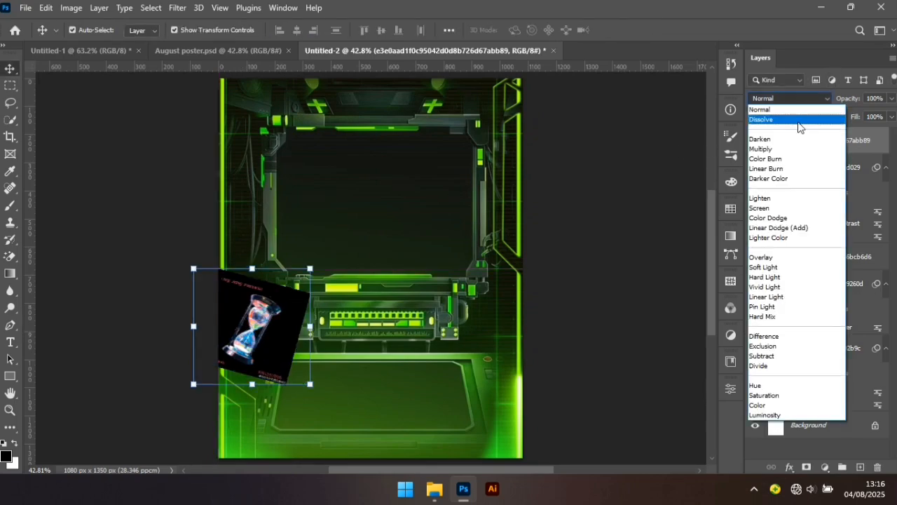
click(782, 218)
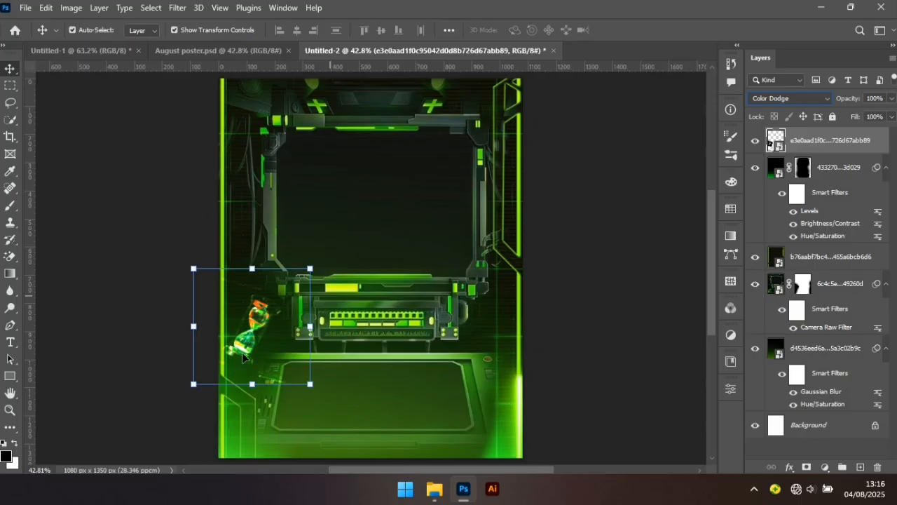
drag(245, 339, 256, 330)
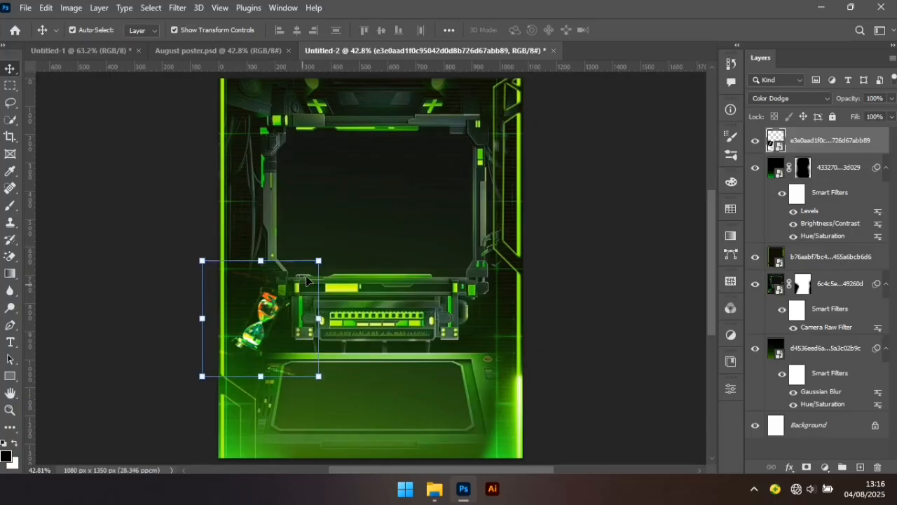
drag(319, 258, 310, 289)
key(Return)
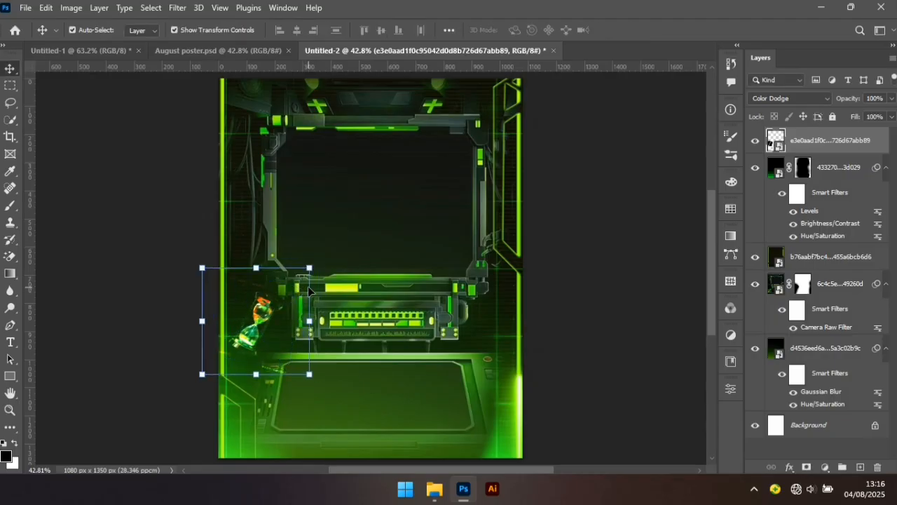
Step: Add a layer mask to the hourglass layer and paint out the stray lettering around the hourglass with a 70 px black brush
click(807, 467)
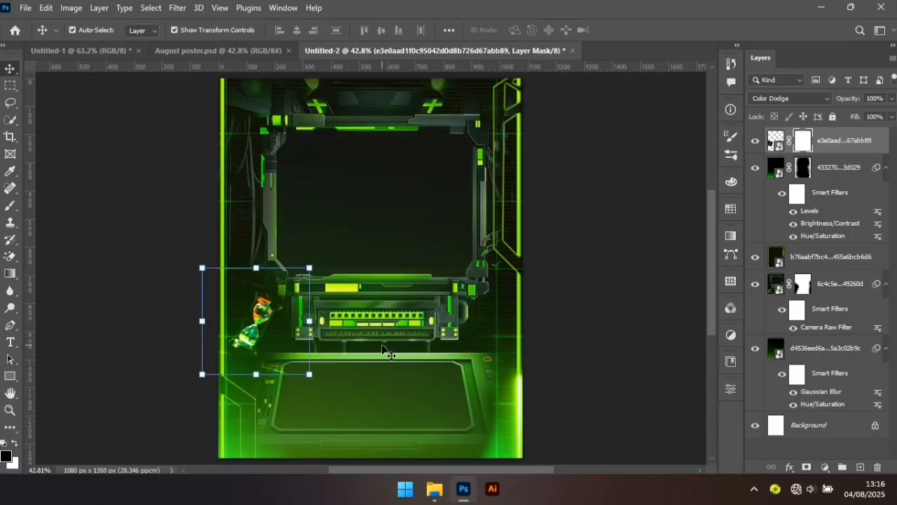
key(b)
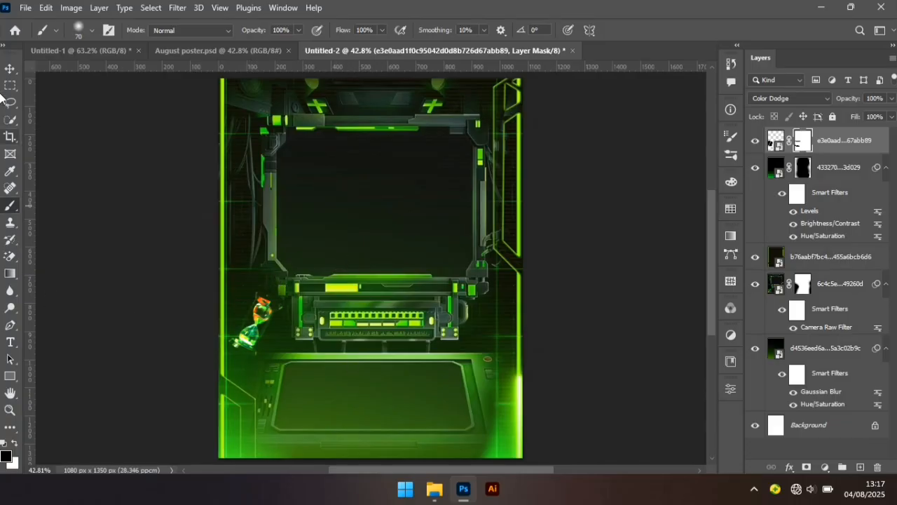
click(10, 68)
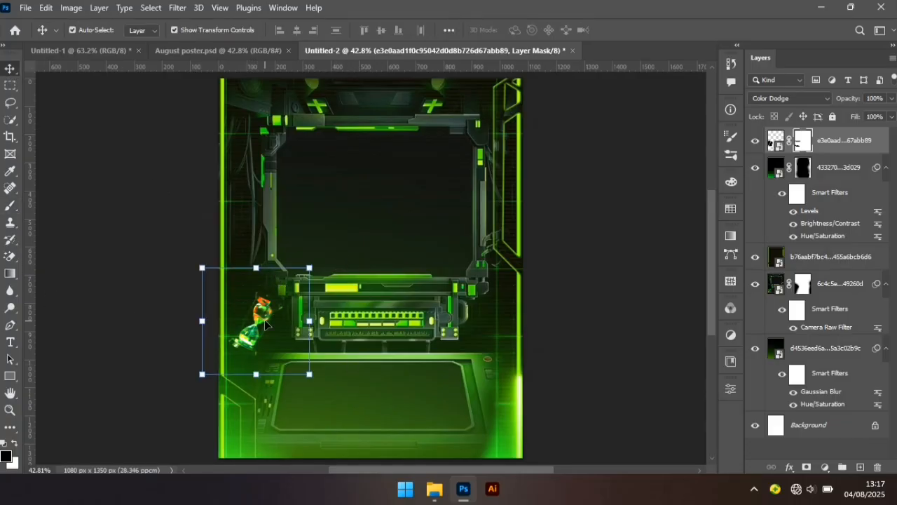
Step: Nudge the hourglass slightly downward beside the computer
drag(265, 323, 263, 327)
drag(264, 327, 265, 327)
key(Down)
key(Down)
key(Down)
key(Down)
key(Down)
key(Down)
key(Down)
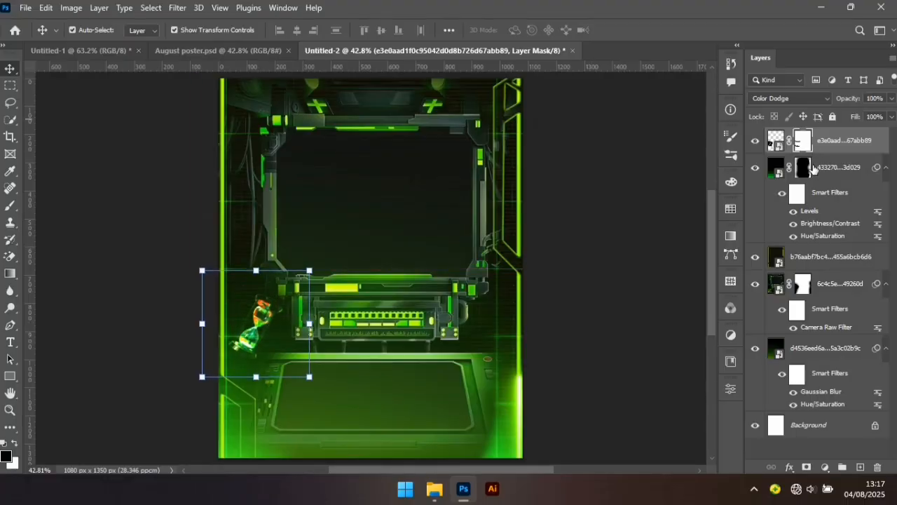
Step: Paint black on the grid layer's mask to hide the grid over the hourglass's lower half, then deselect the layer
click(804, 169)
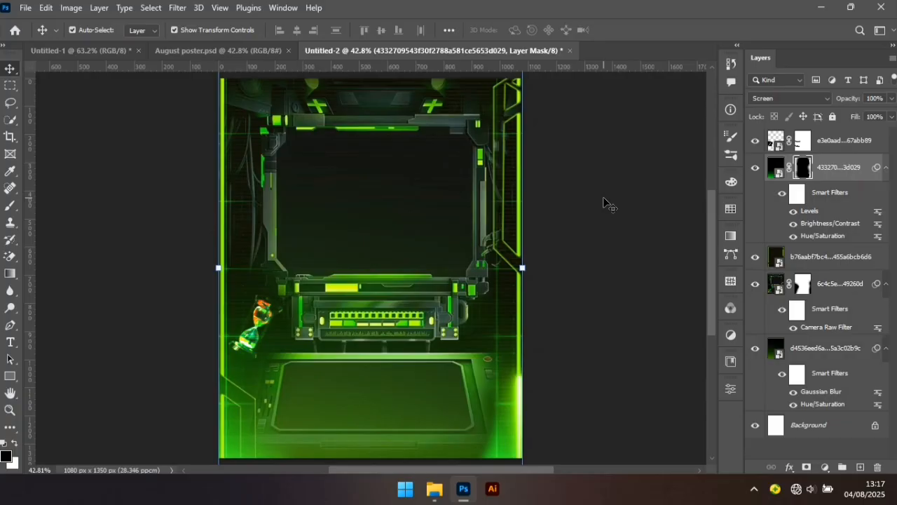
key(b)
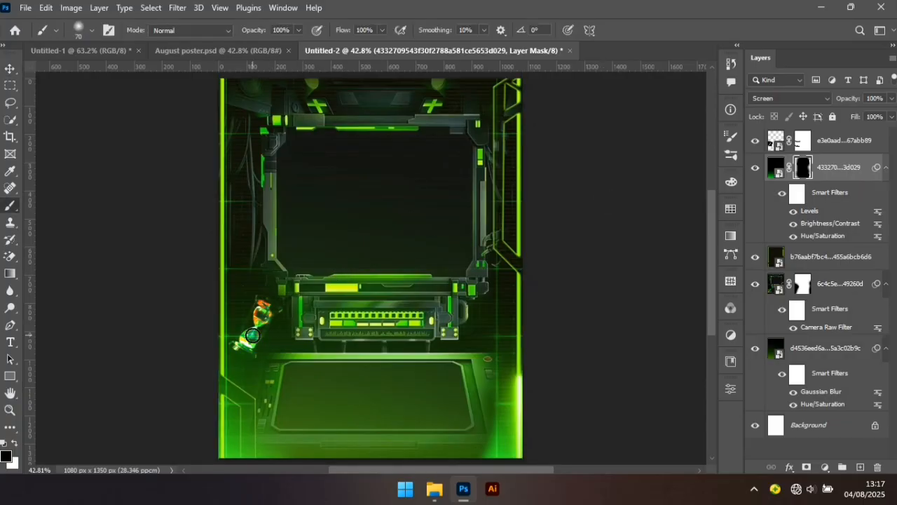
mouse_move(253, 335)
mouse_down()
mouse_move(246, 339)
mouse_move(255, 339)
mouse_up()
click(14, 69)
click(83, 295)
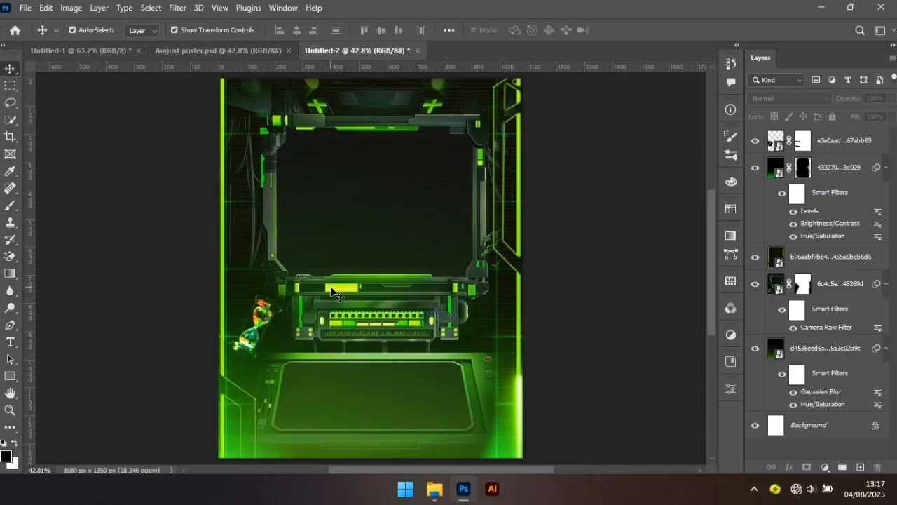
Step: Place the August 2025 calendar PNG from New folder (4) at its default size on the monitor screen and commit it
click(432, 491)
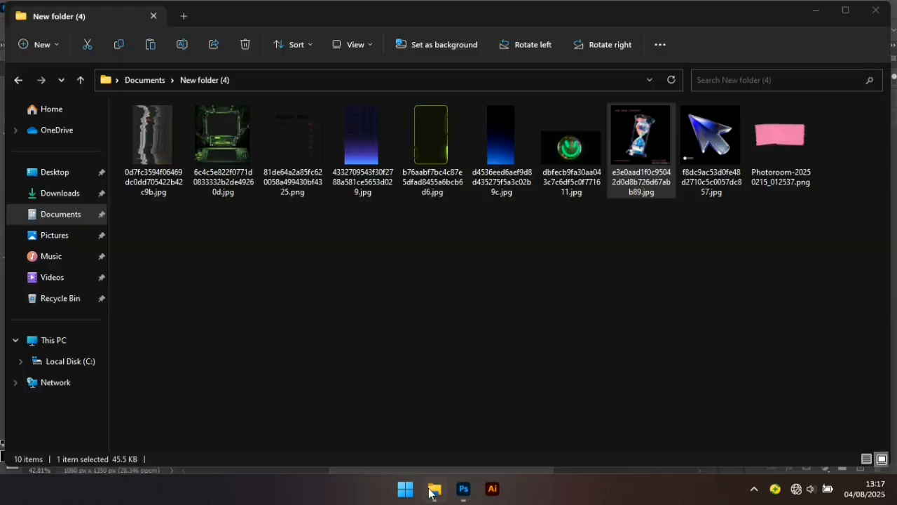
click(285, 161)
drag(287, 138, 368, 204)
key(Return)
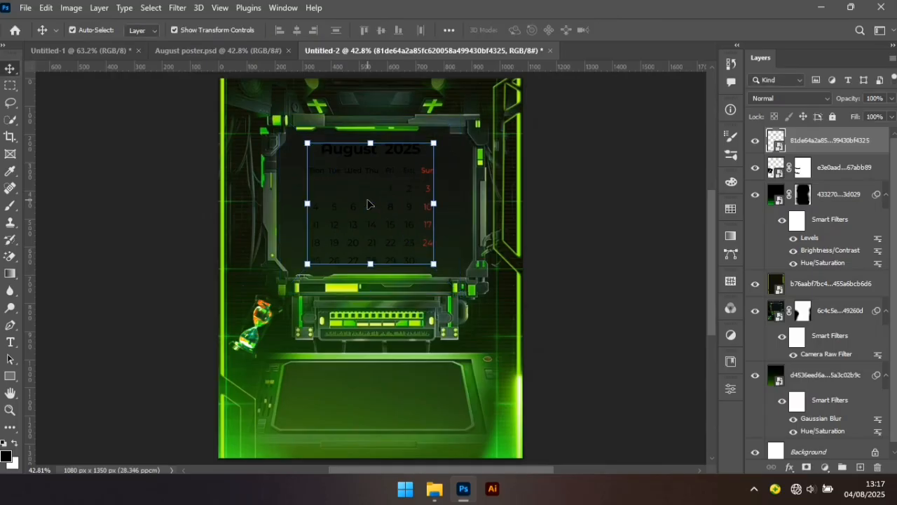
click(583, 242)
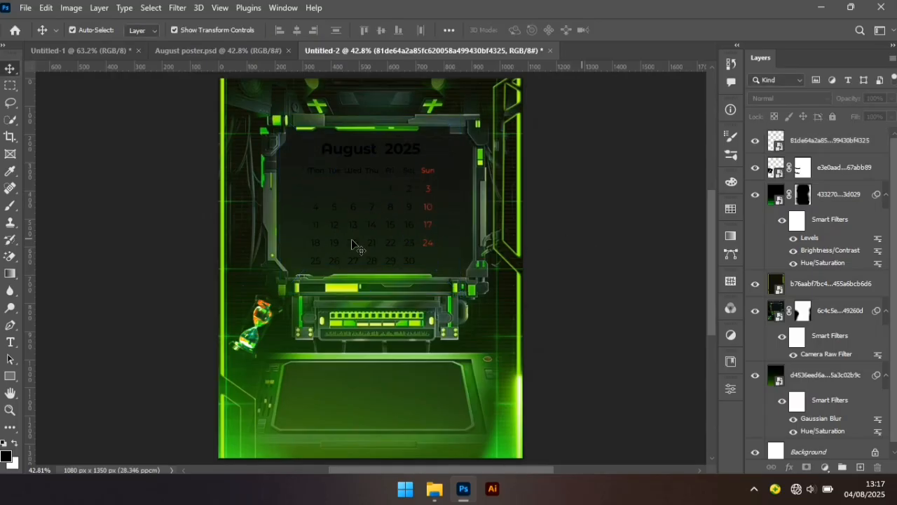
Step: Add the horizontal text "31" beside the calendar's last rows and set its tracking to 0
click(19, 347)
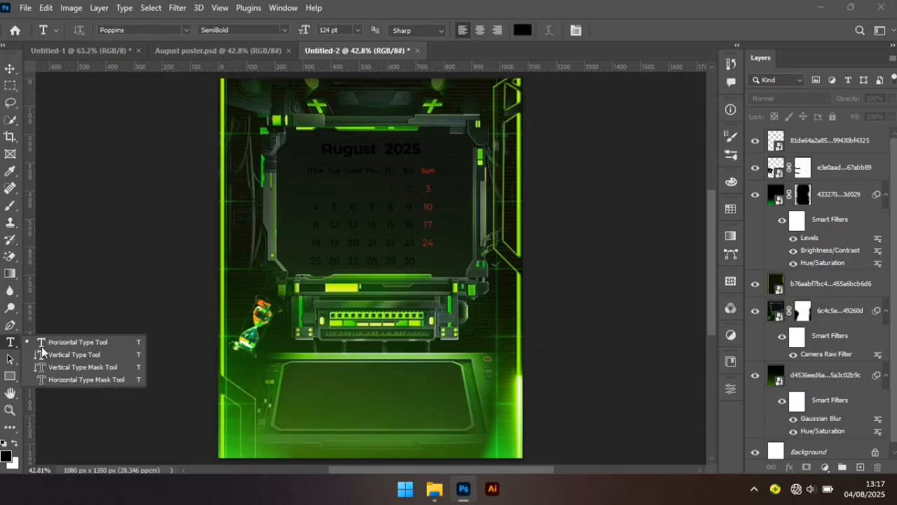
click(60, 343)
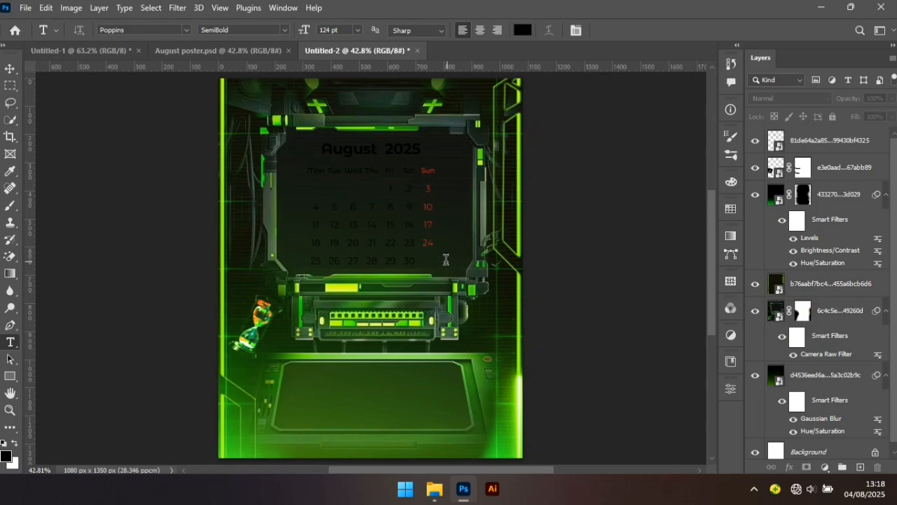
click(446, 259)
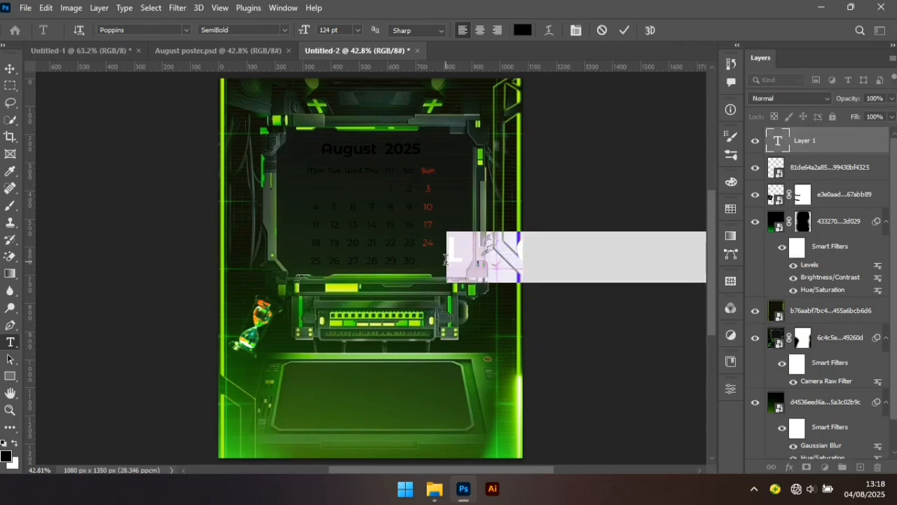
key(BackSpace)
text(3)
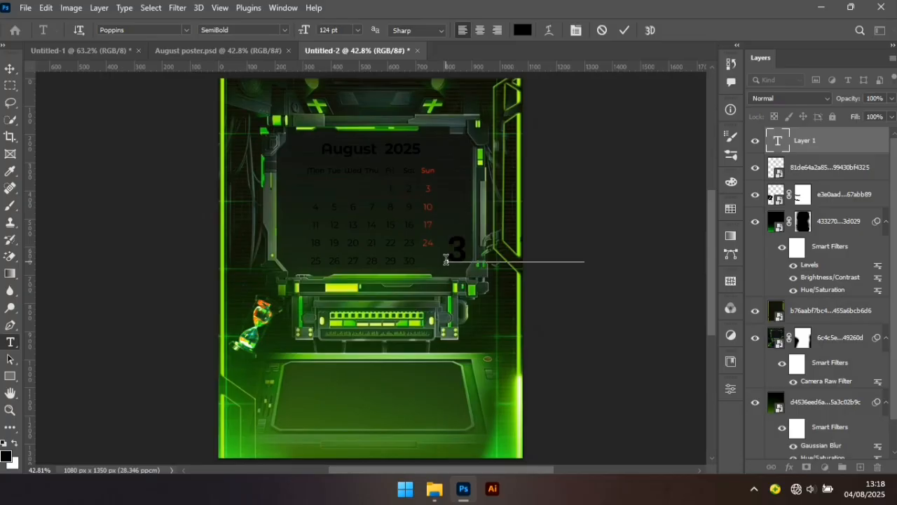
click(725, 388)
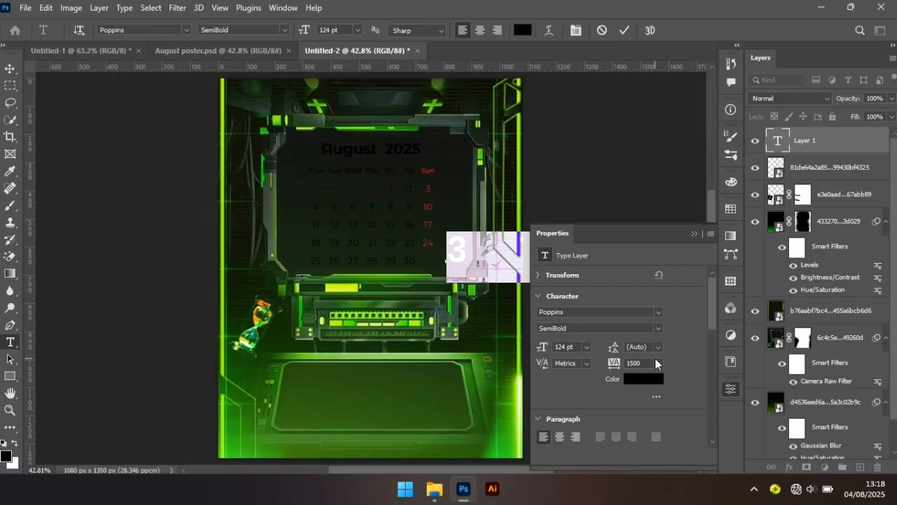
click(657, 362)
click(648, 274)
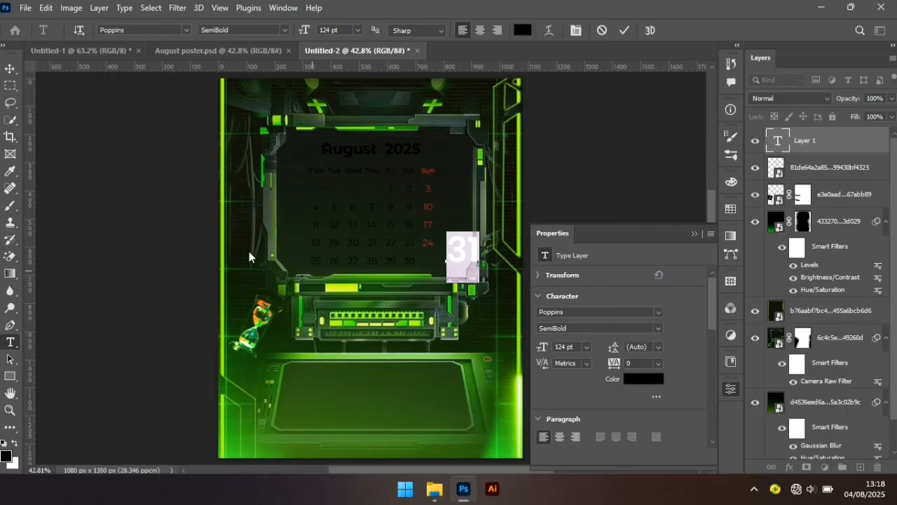
Step: Set the 31 text's font to Gilroy-Regular and scale the text down to about 45%
click(661, 313)
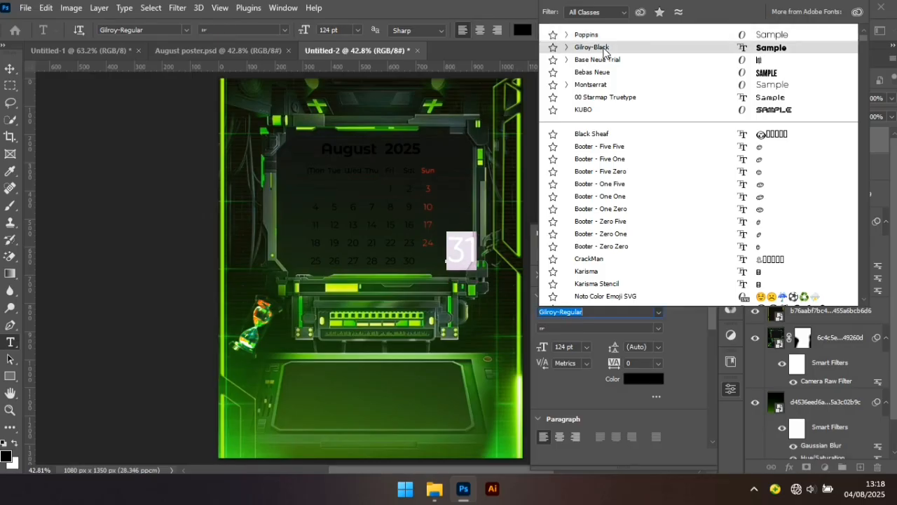
click(604, 49)
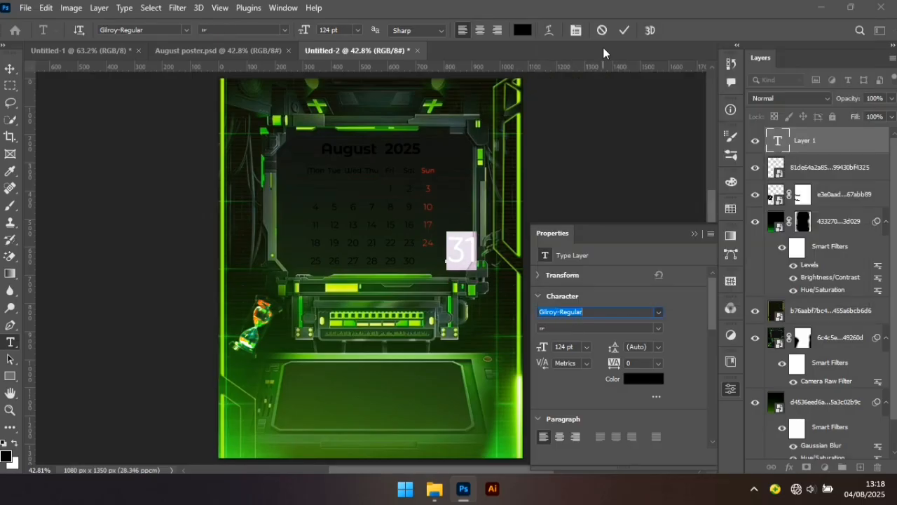
click(118, 192)
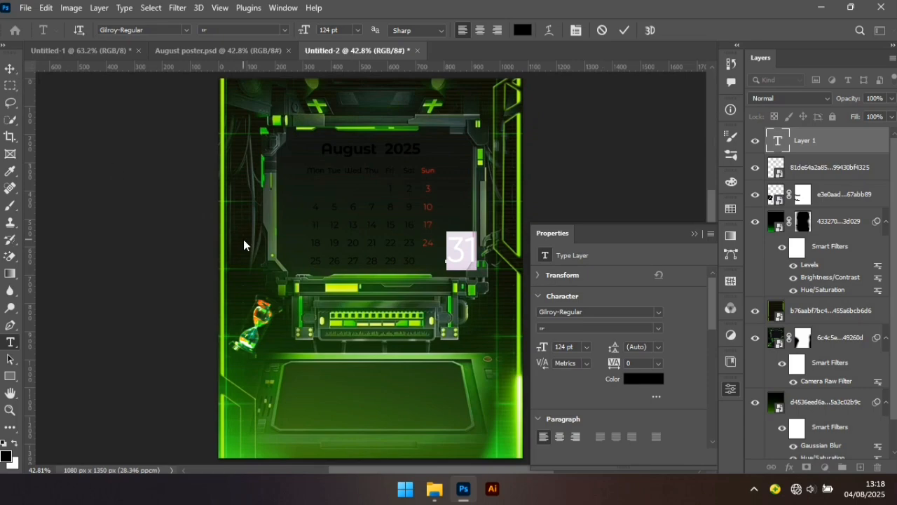
click(10, 68)
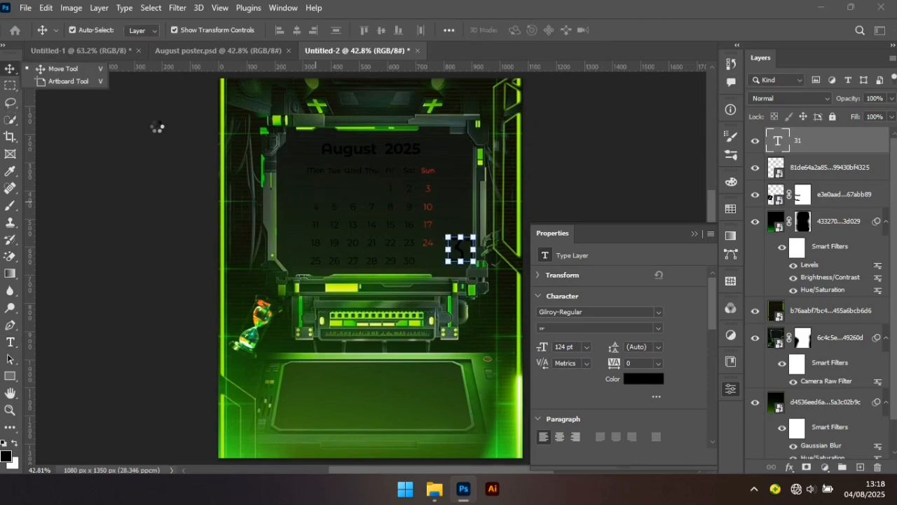
click(72, 70)
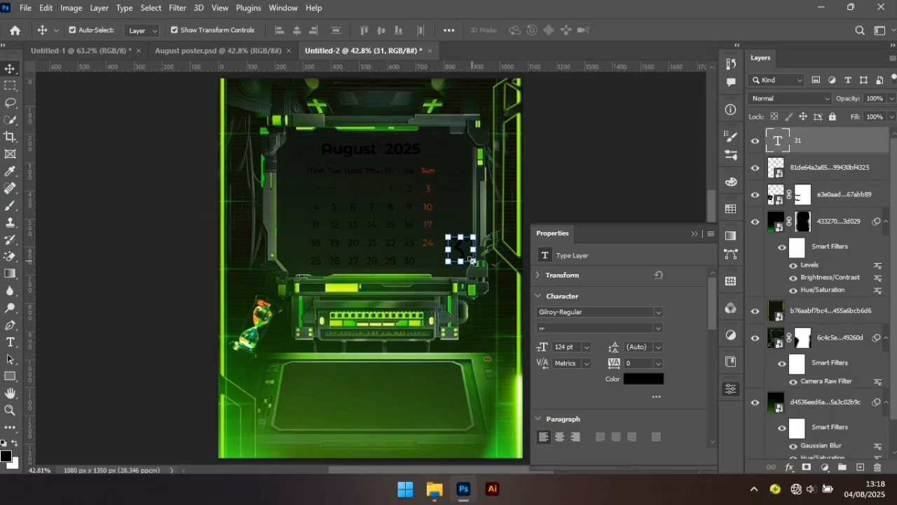
drag(472, 260, 452, 253)
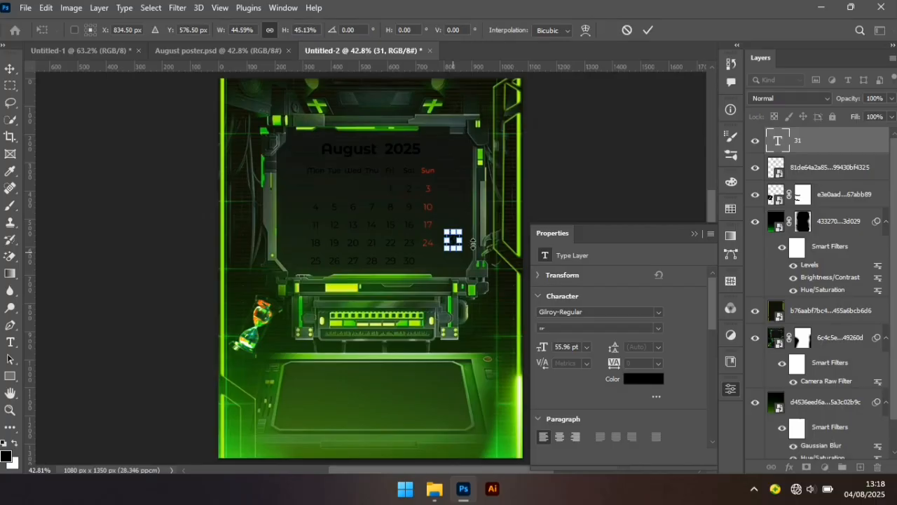
key(Return)
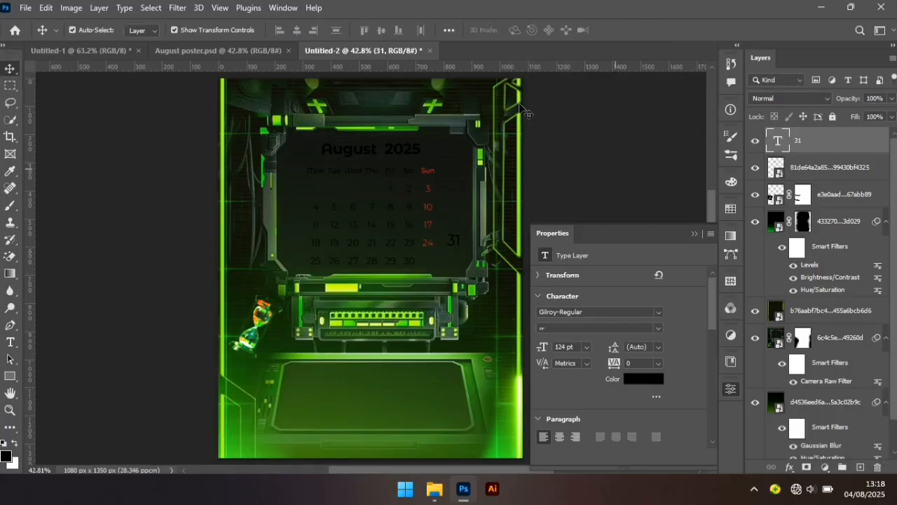
Step: Place a horizontal guide along the baseline of the calendar's last row of dates
drag(476, 70, 502, 262)
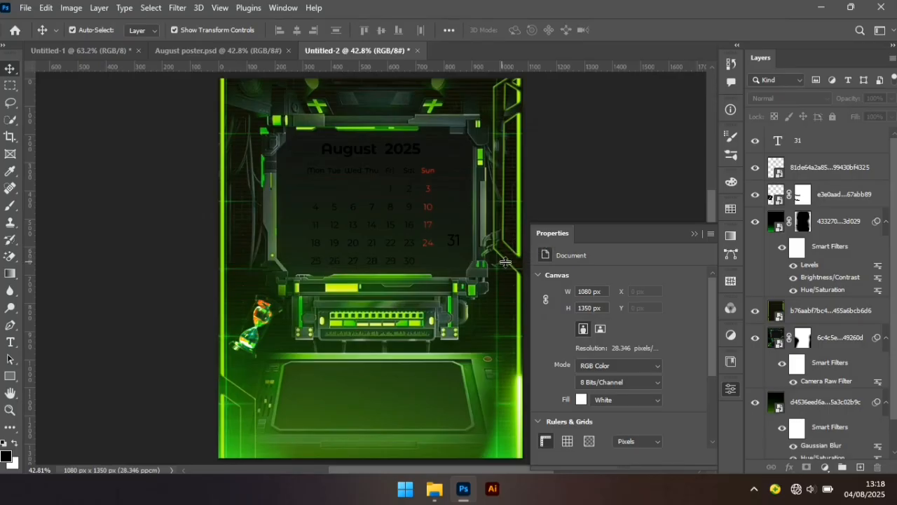
click(694, 234)
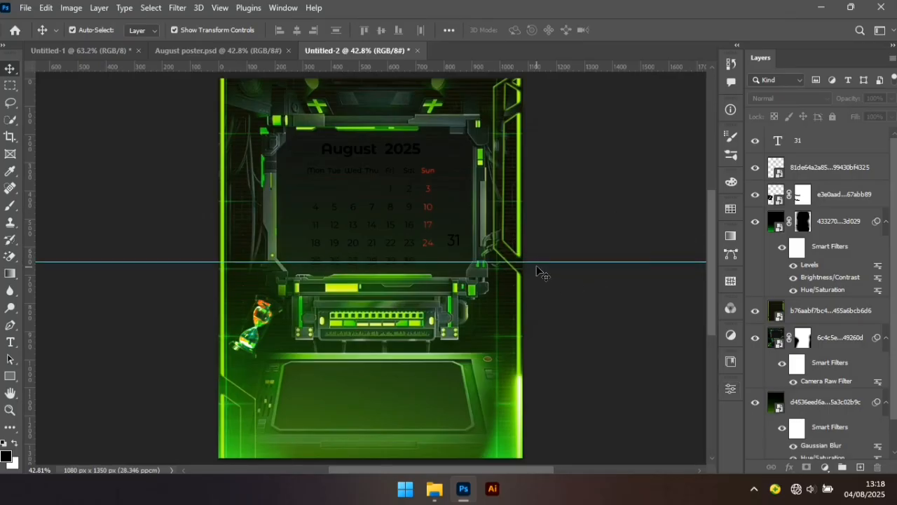
drag(544, 266, 579, 263)
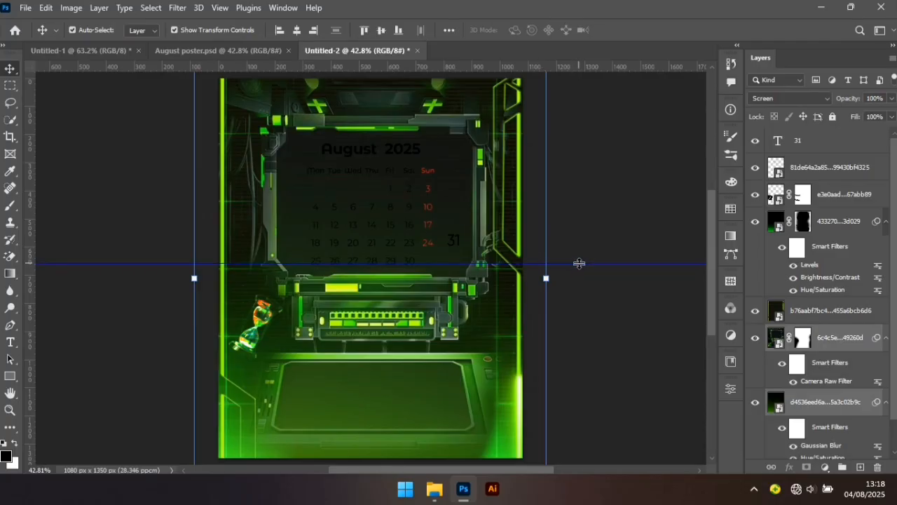
Step: Shrink the 31 slightly to match the other dates and move it into the Sunday column under 24, resting on the guide
click(452, 242)
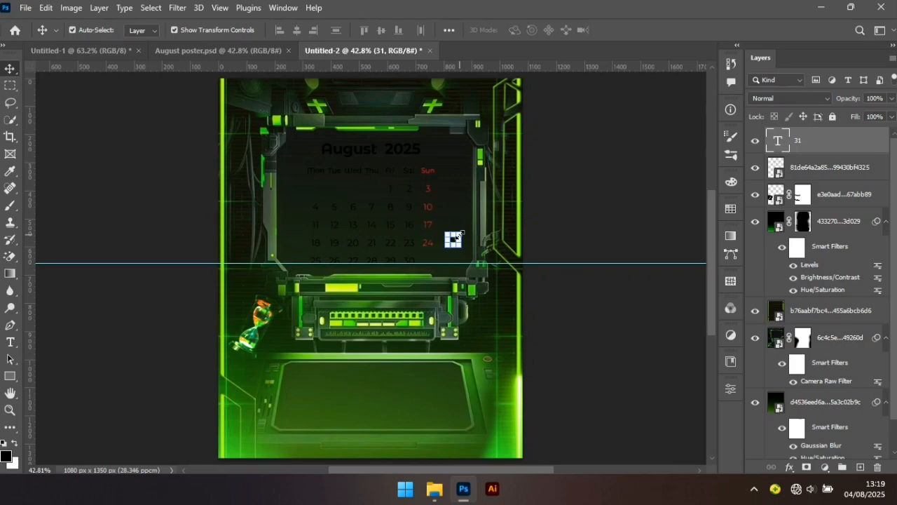
key(ctrl+t)
drag(461, 231, 460, 236)
key(Return)
click(610, 240)
drag(453, 246, 427, 257)
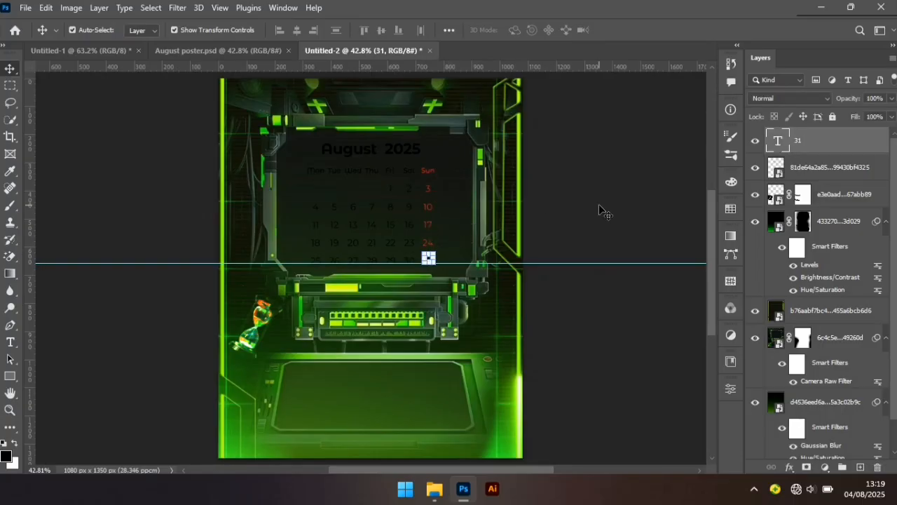
click(540, 242)
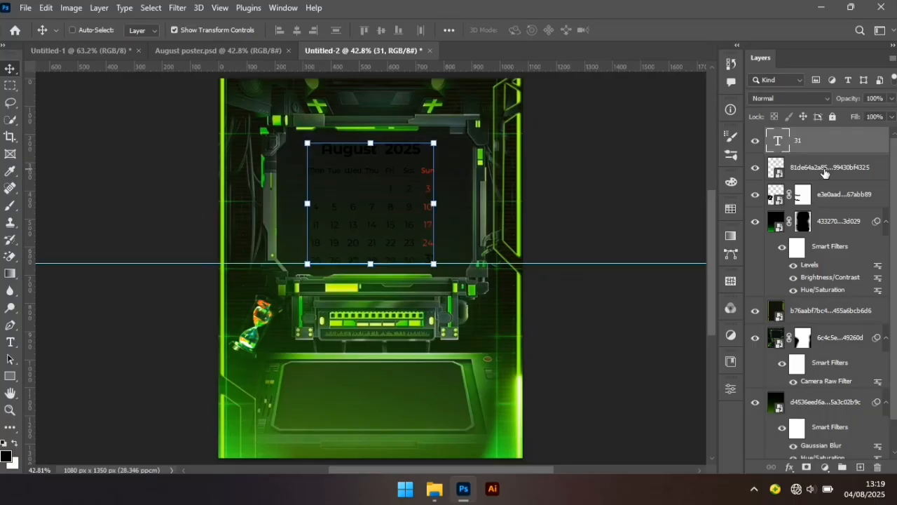
Step: Merge the 31 text layer with the calendar layer and convert the merged layer to a smart object
ctrl+click(825, 173)
right_click(825, 171)
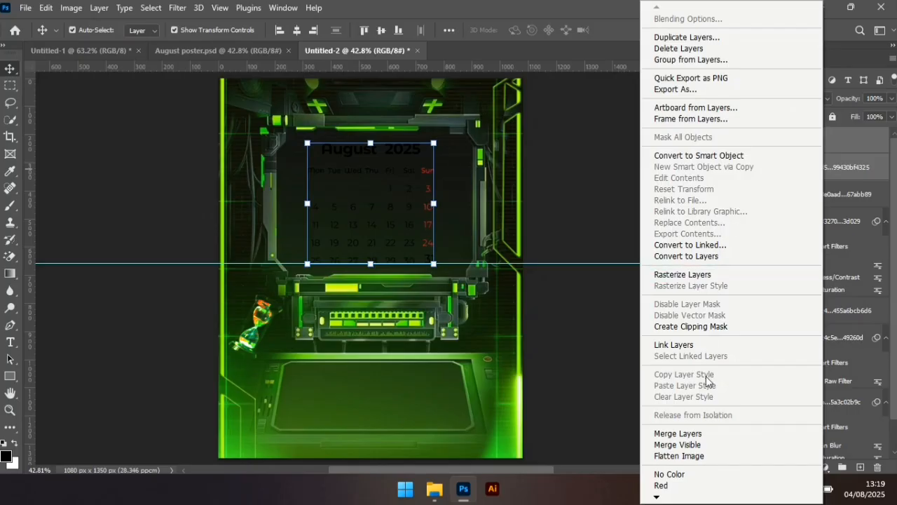
click(694, 433)
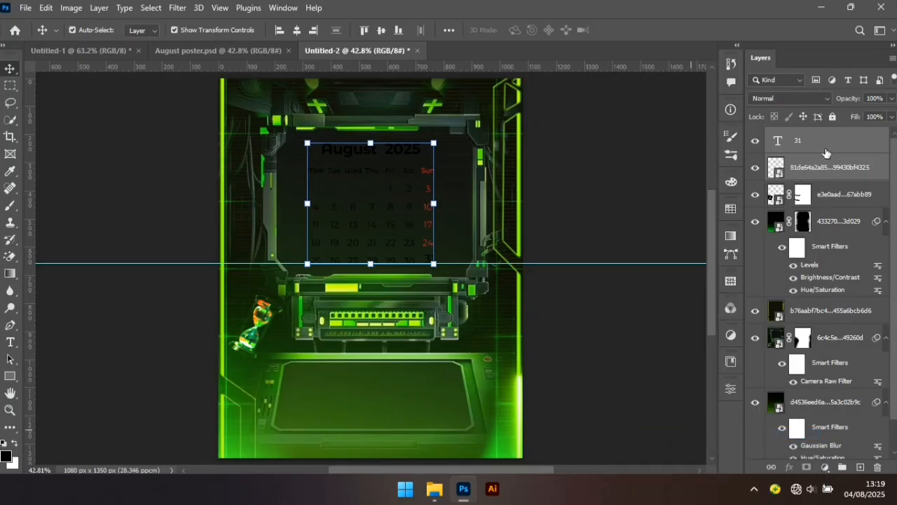
right_click(810, 140)
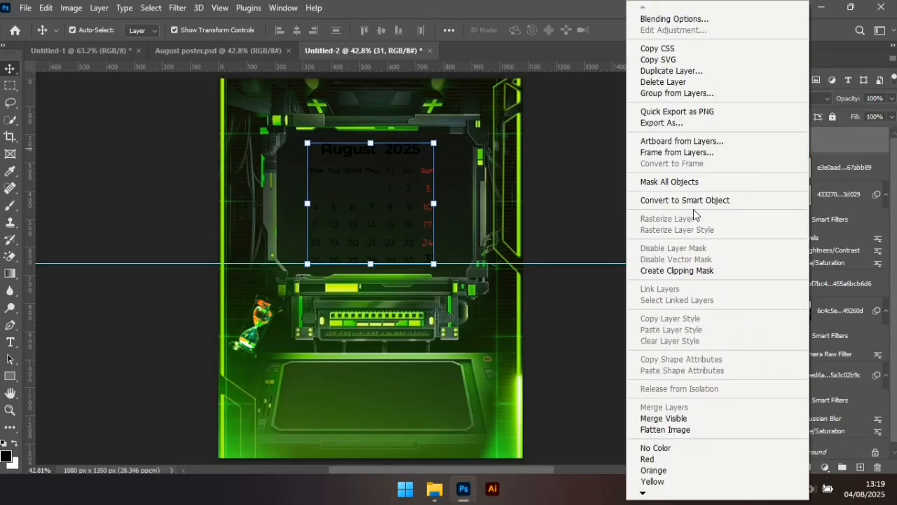
click(706, 202)
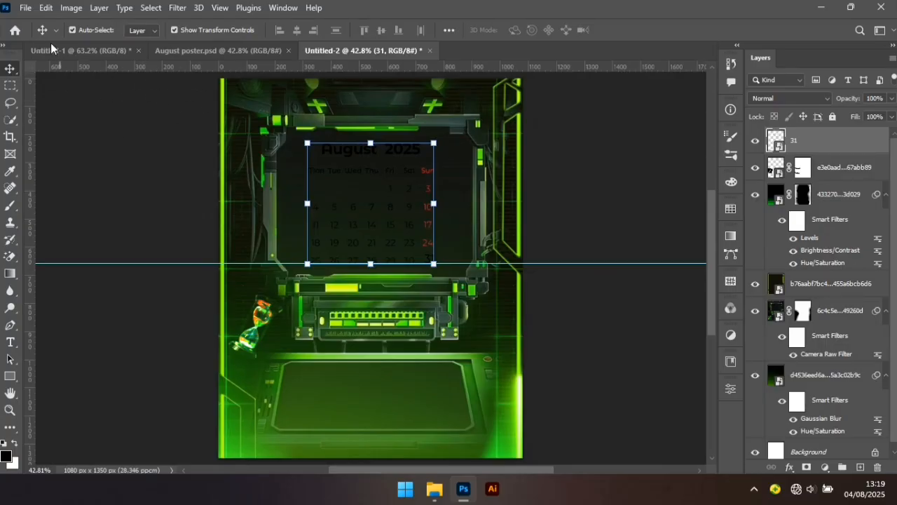
Step: Turn the whole calendar white with a Hue/Saturation adjustment, setting Lightness to +100
click(72, 7)
mouse_move(155, 46)
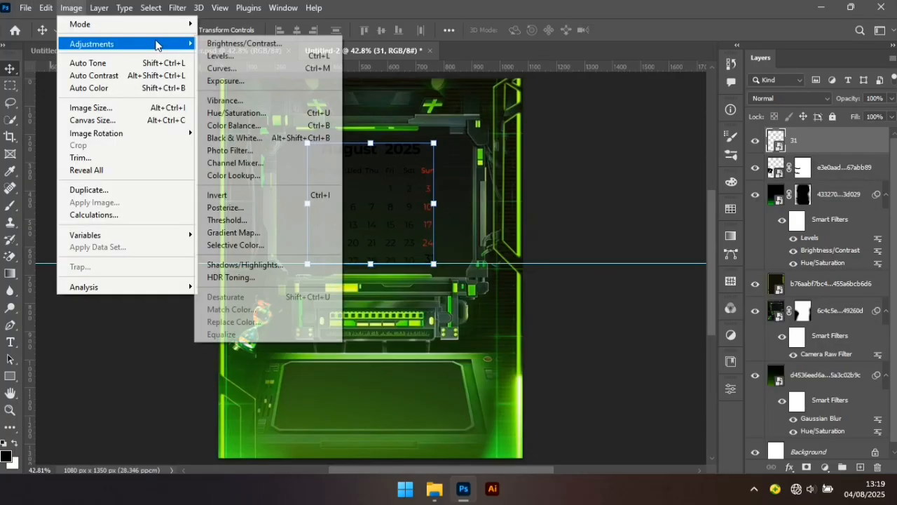
click(254, 118)
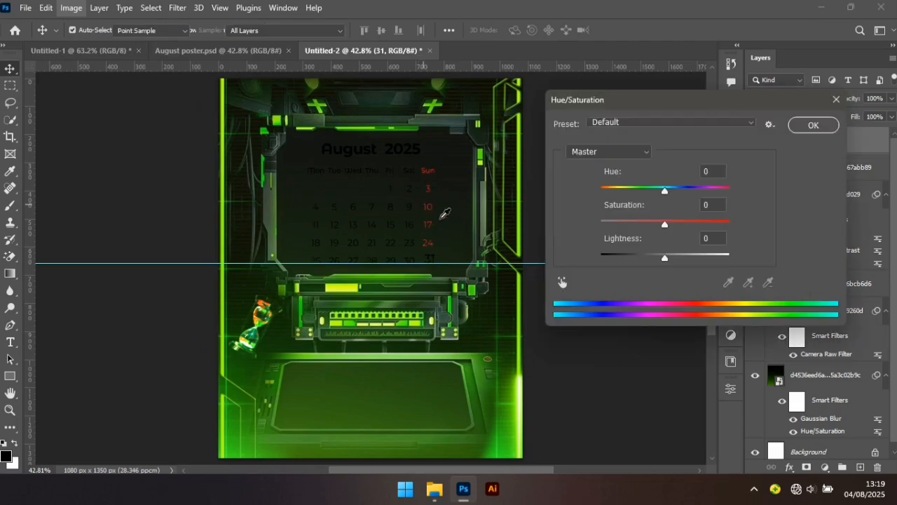
drag(664, 261, 775, 265)
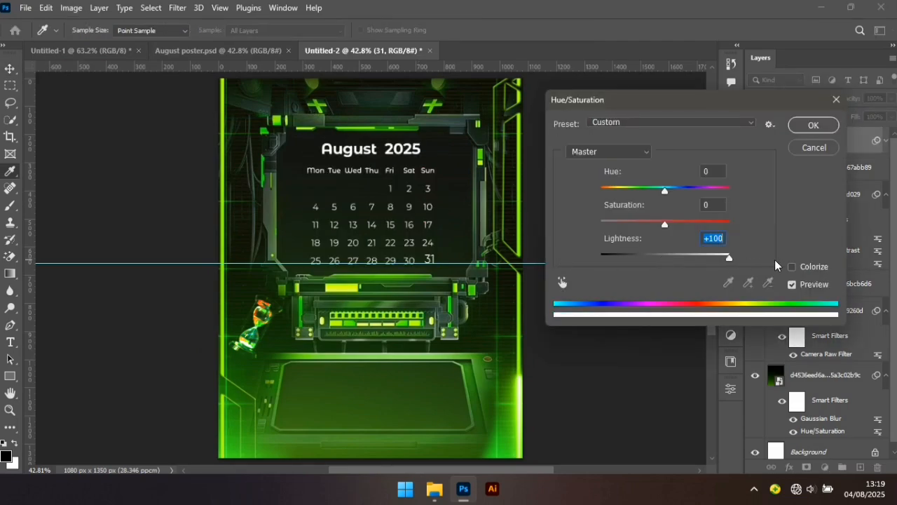
click(812, 125)
key(v)
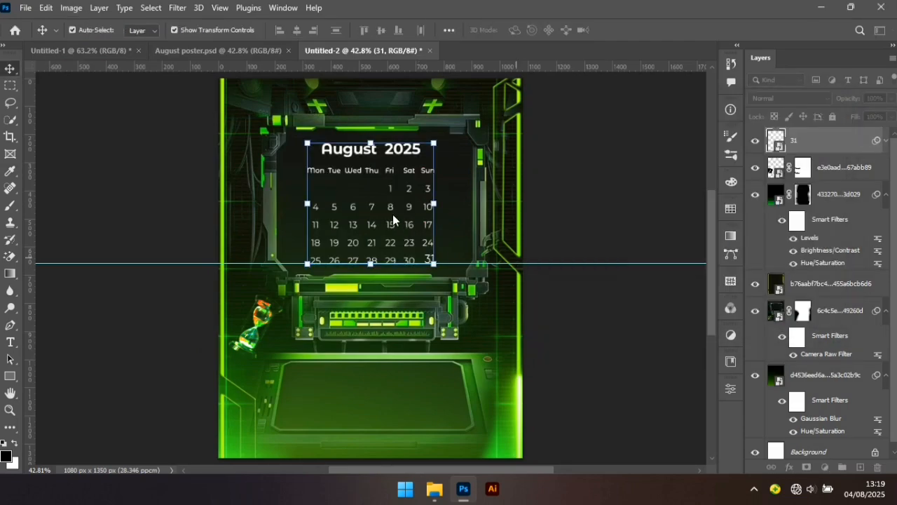
Step: Move the calendar layer down over the keyboard and lower panel, and scale it to about 93%
drag(390, 229, 394, 366)
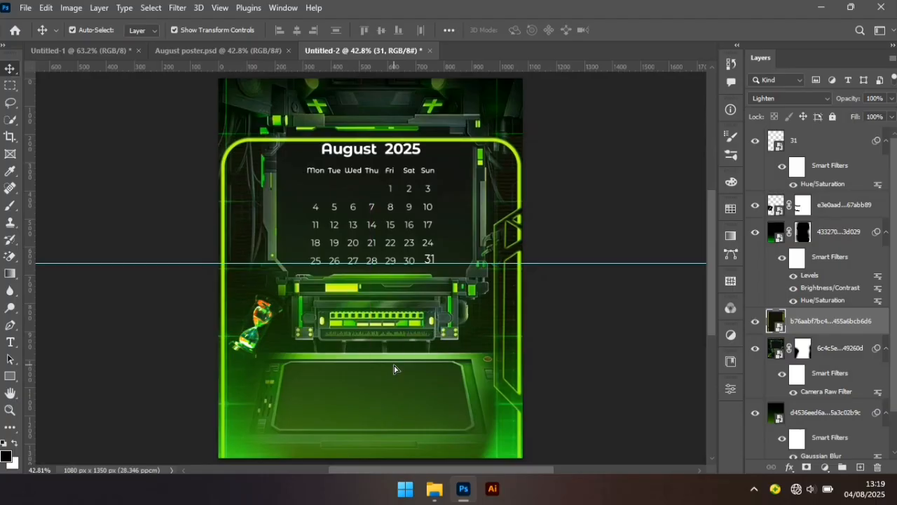
key(ctrl+z)
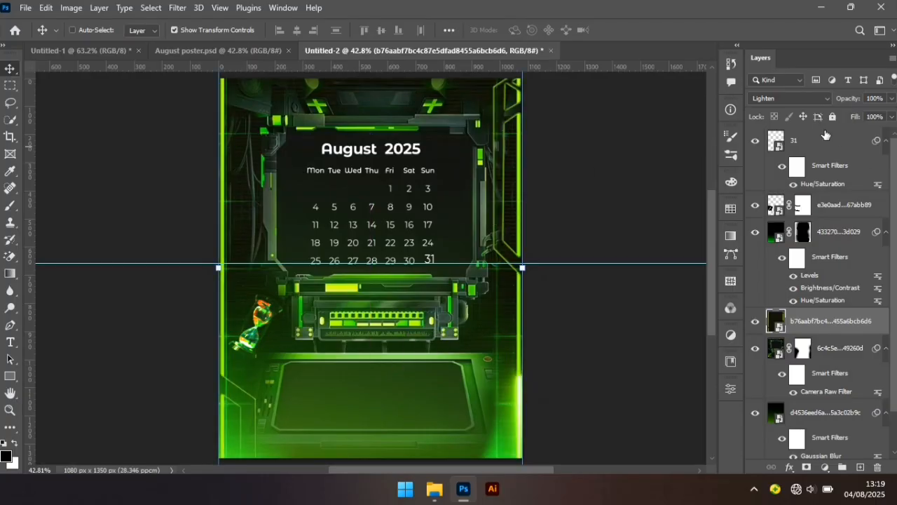
click(810, 146)
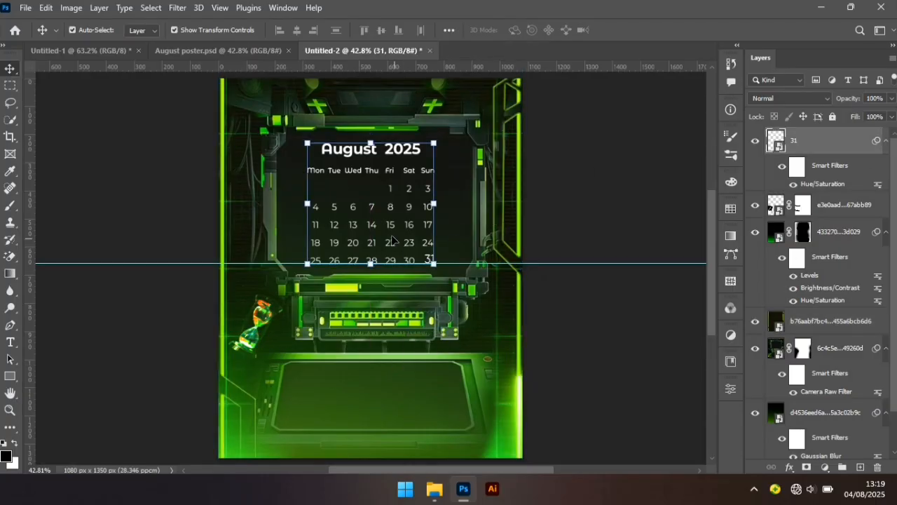
key(ctrl+t)
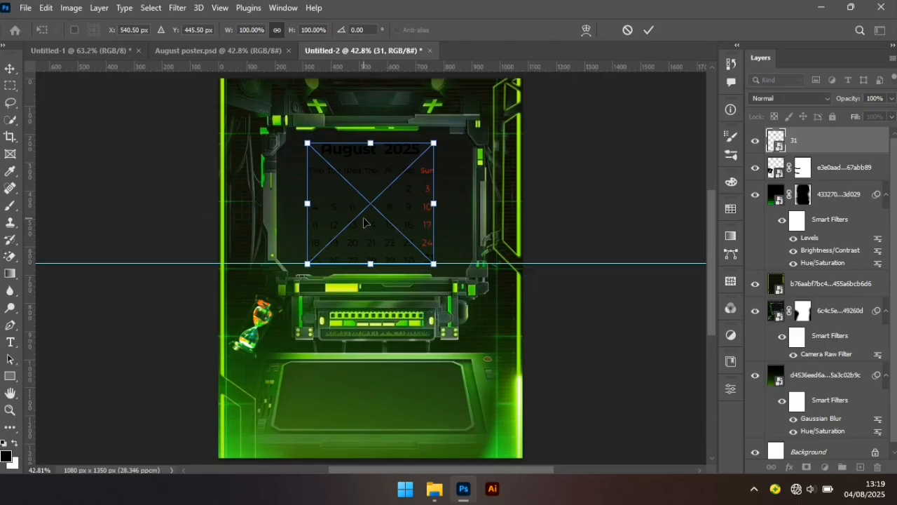
drag(367, 220, 369, 381)
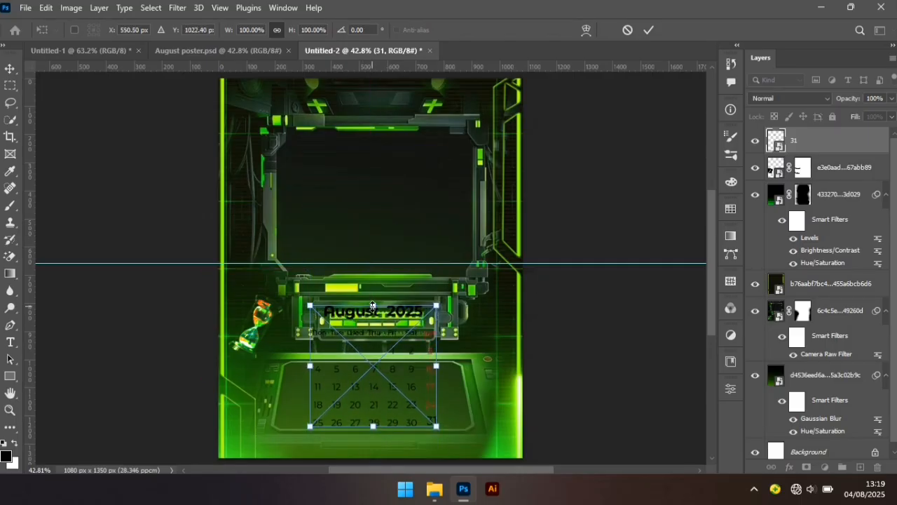
drag(373, 306, 422, 319)
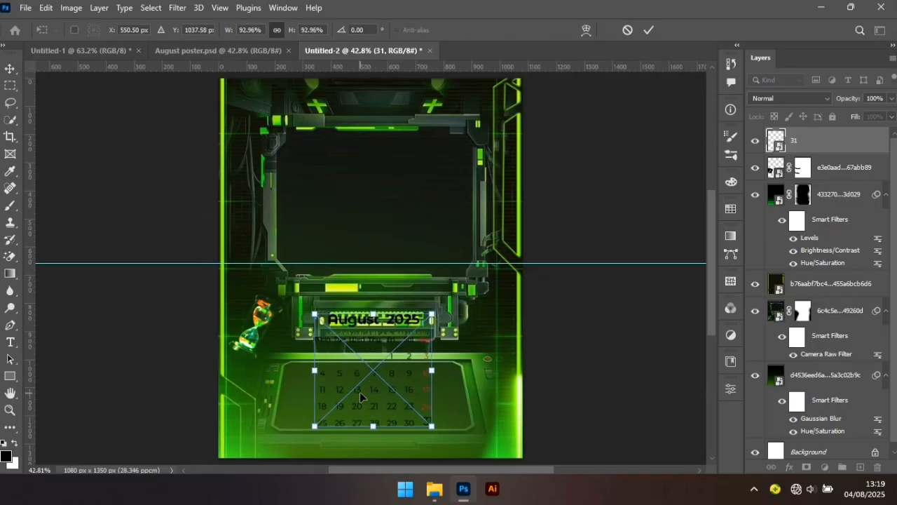
Step: Apply a Perspective transform to the calendar, widening its bottom edge to follow the lower panel, and commit it
right_click(370, 375)
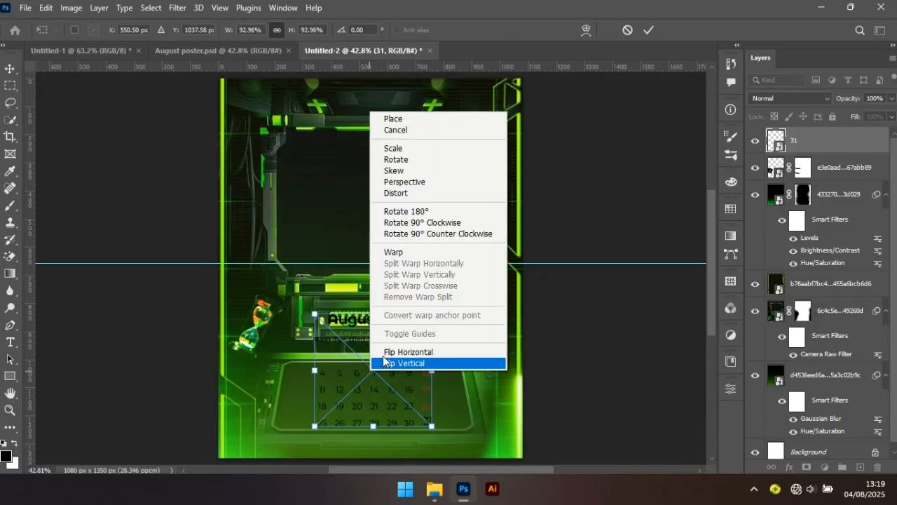
click(415, 184)
drag(315, 426, 298, 431)
key(Return)
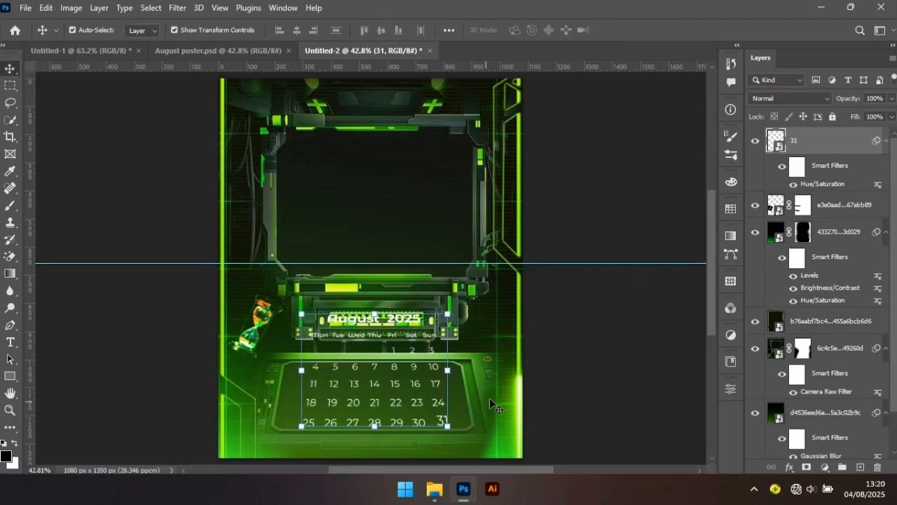
Step: Undo the calendar's transforms, white recolouring, smart object conversion and merge, back to the separate 31 text layer
click(538, 406)
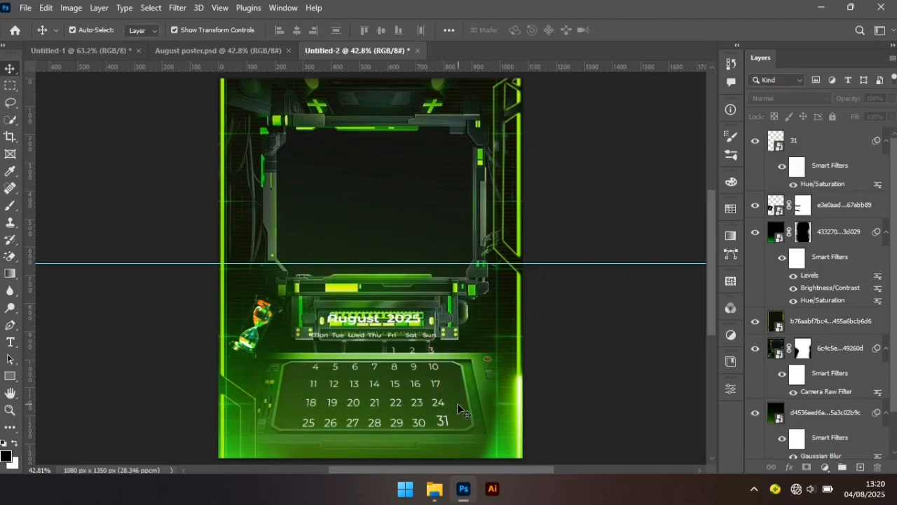
key(ctrl+z)
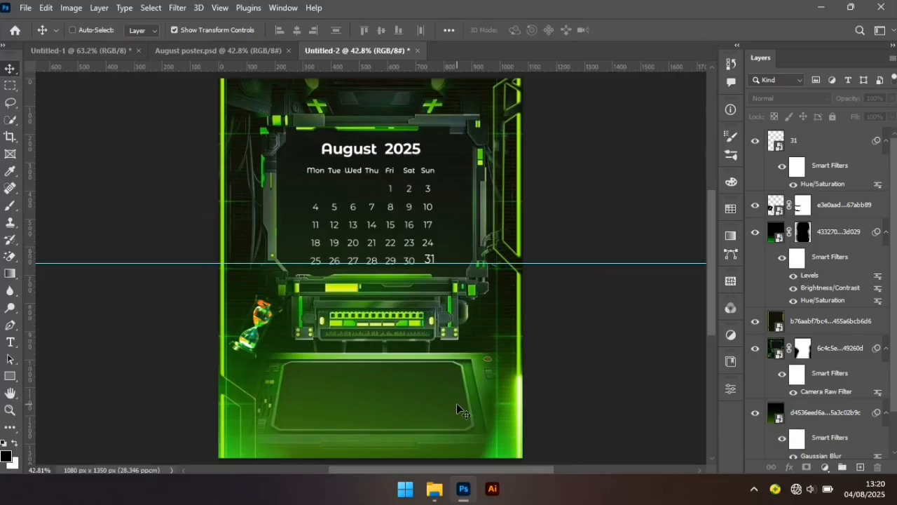
key(ctrl+z)
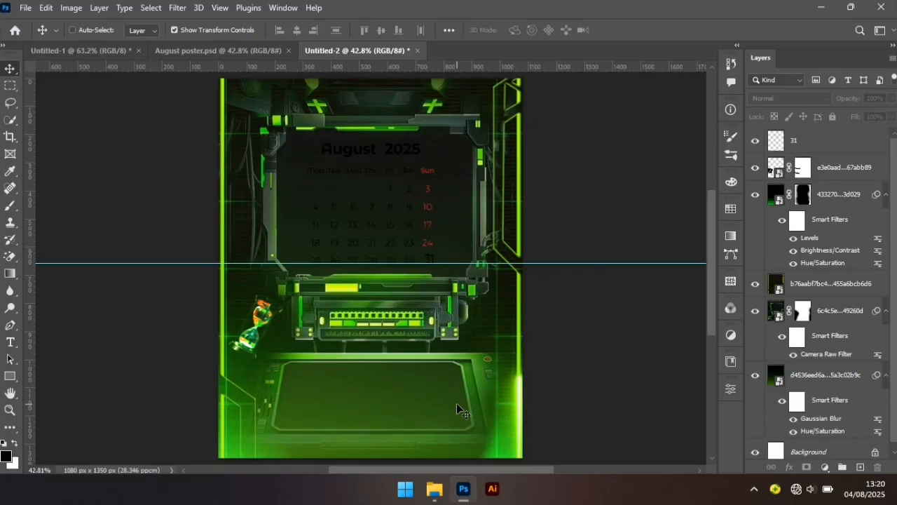
key(ctrl+z)
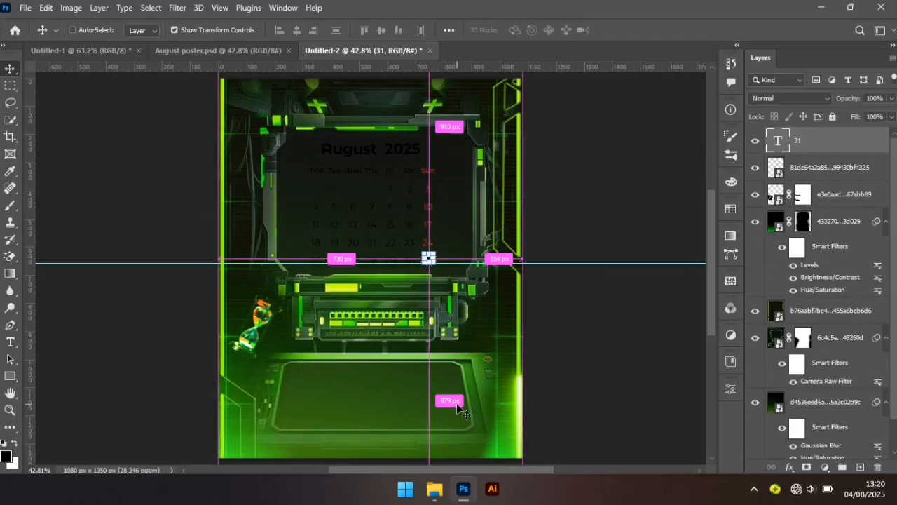
click(588, 298)
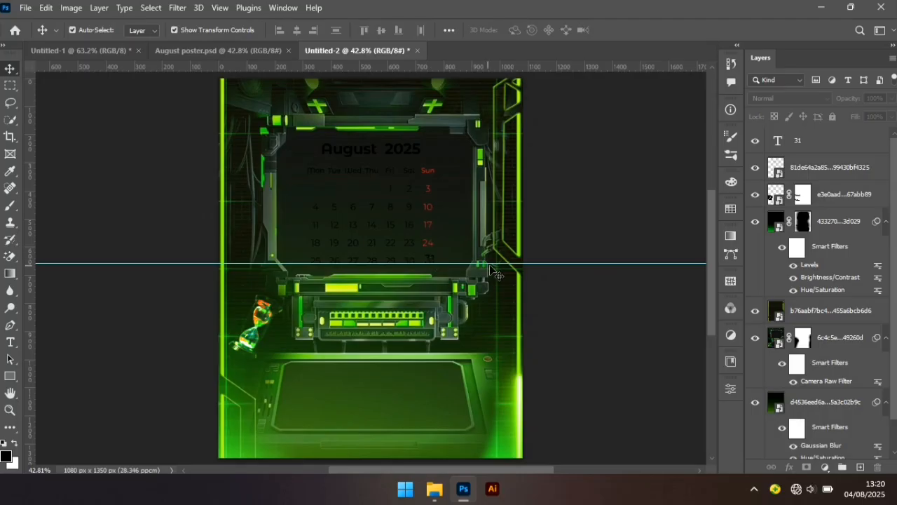
Step: Move the horizontal guide below the calendar's last row and scale the 31 text down towards the size of the other dates
drag(493, 263, 478, 284)
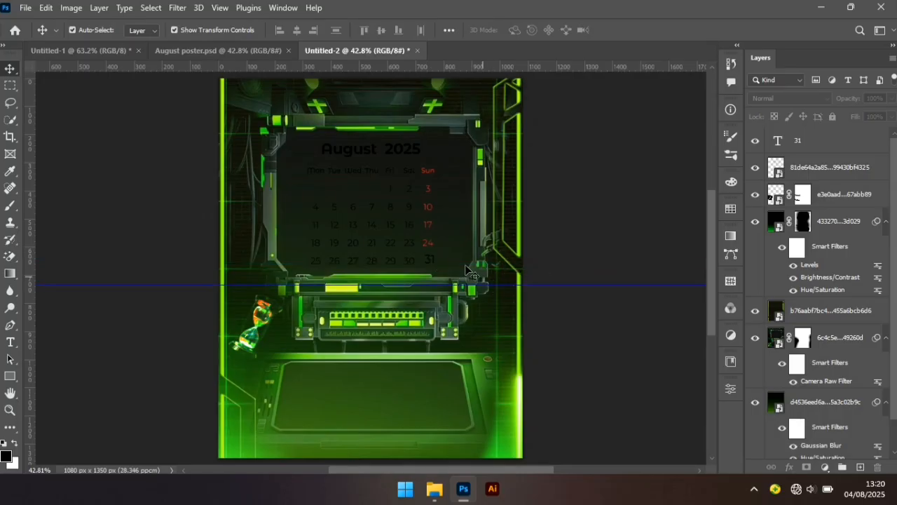
click(431, 264)
double_click(431, 264)
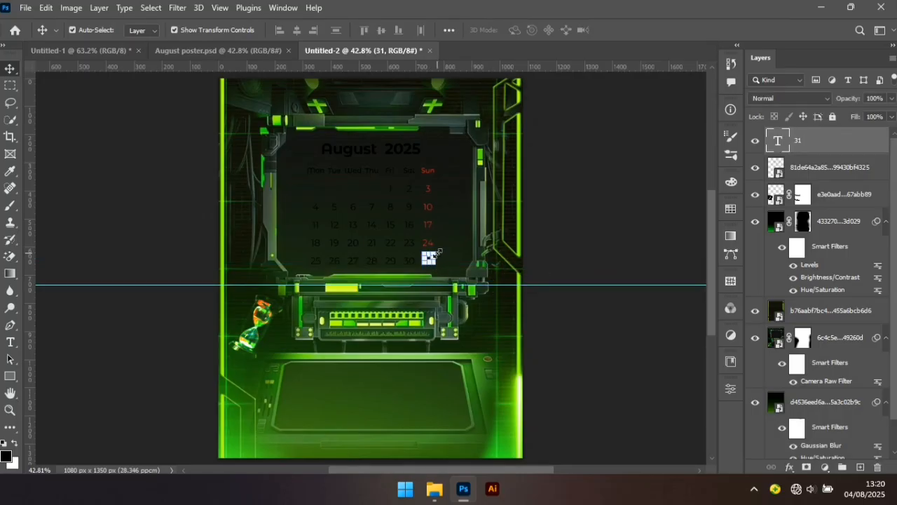
key(ctrl+t)
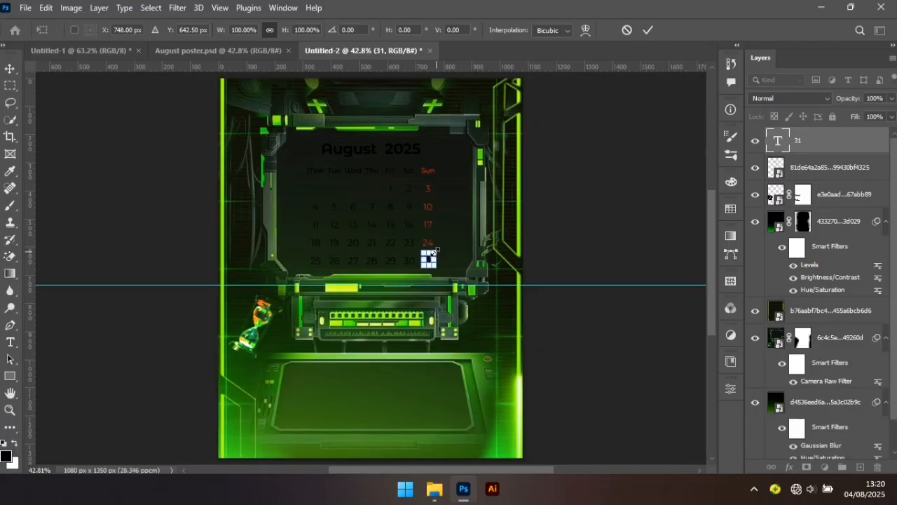
drag(436, 250, 429, 257)
key(Return)
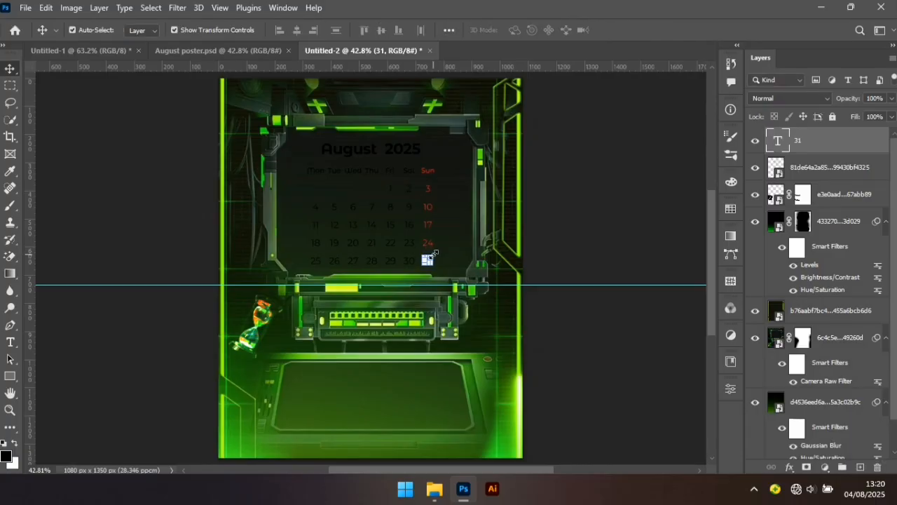
click(622, 256)
Step: Fine-tune the size of the 31 text with a small Free Transform adjustment
click(429, 261)
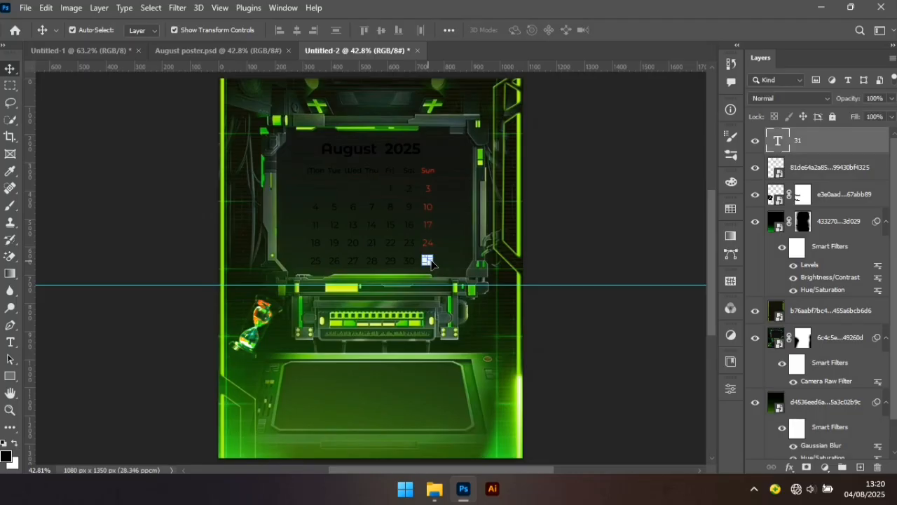
key(ctrl+t)
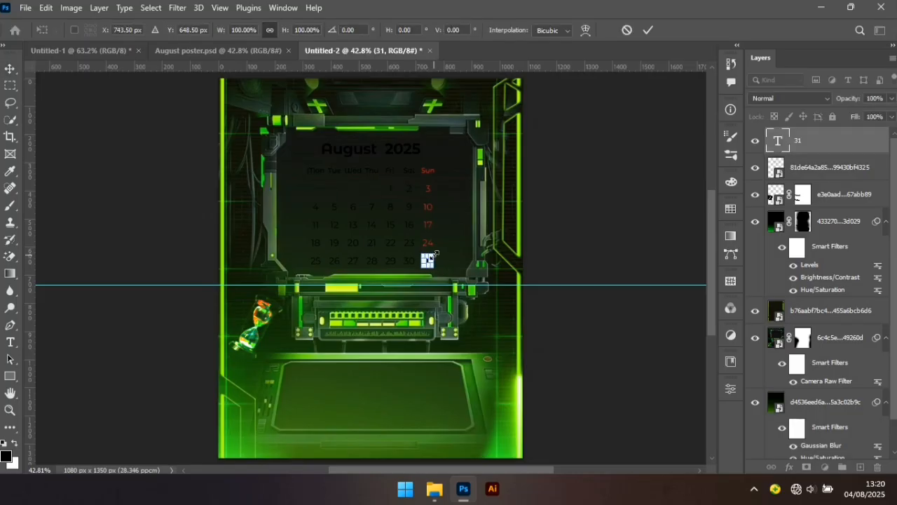
drag(435, 250, 437, 251)
key(Return)
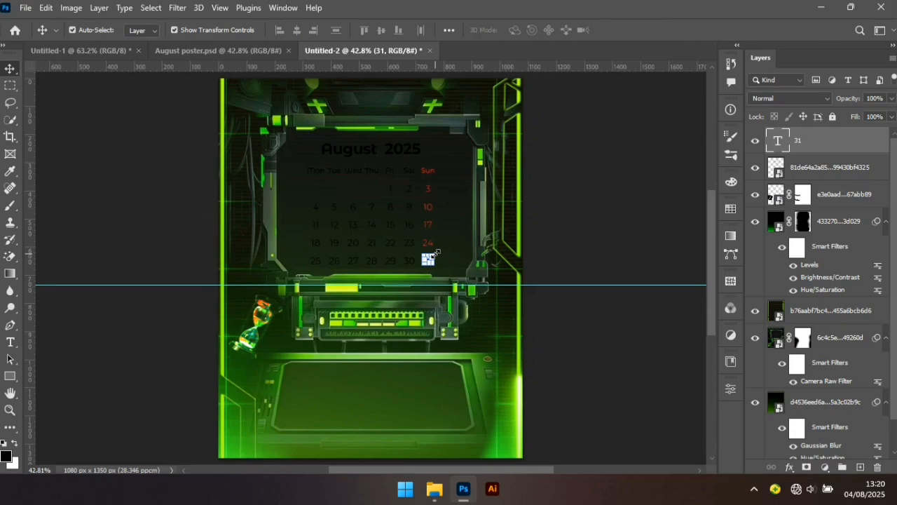
click(659, 277)
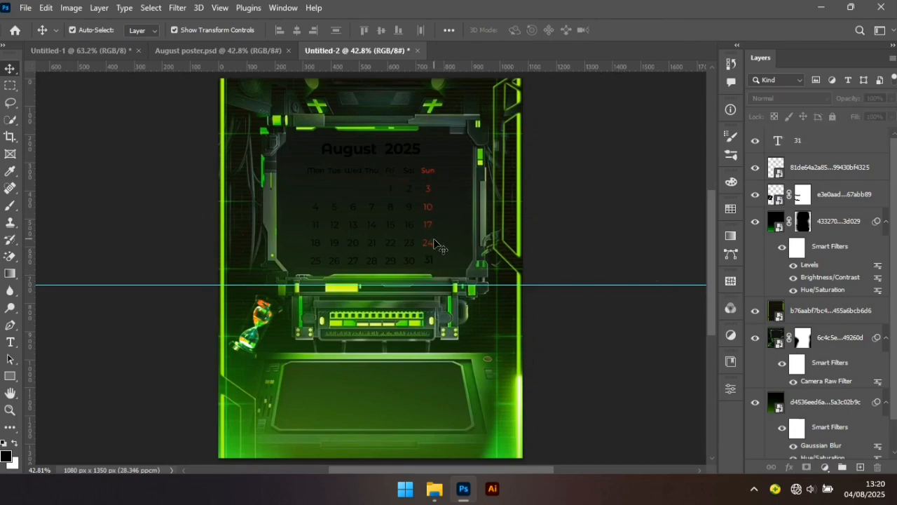
Step: Nudge the 31 into line with the last date row, directly beneath the 24
drag(429, 264, 429, 266)
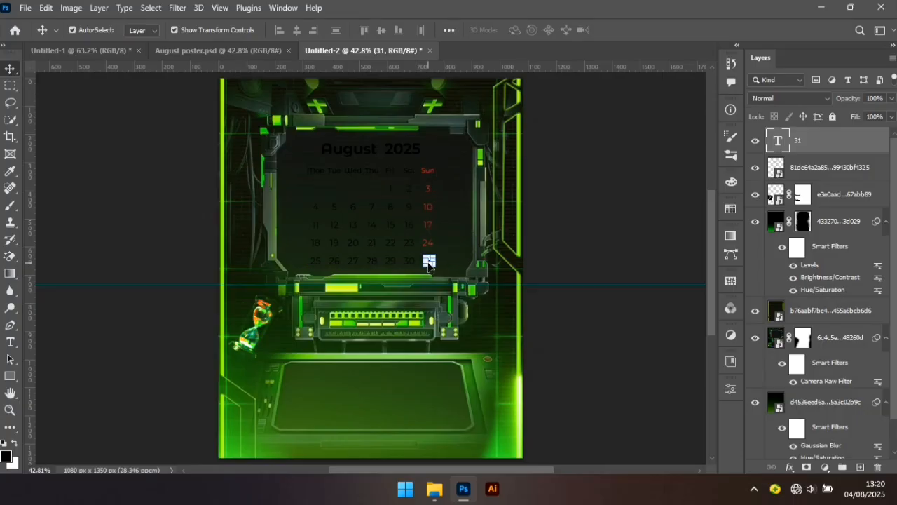
click(634, 247)
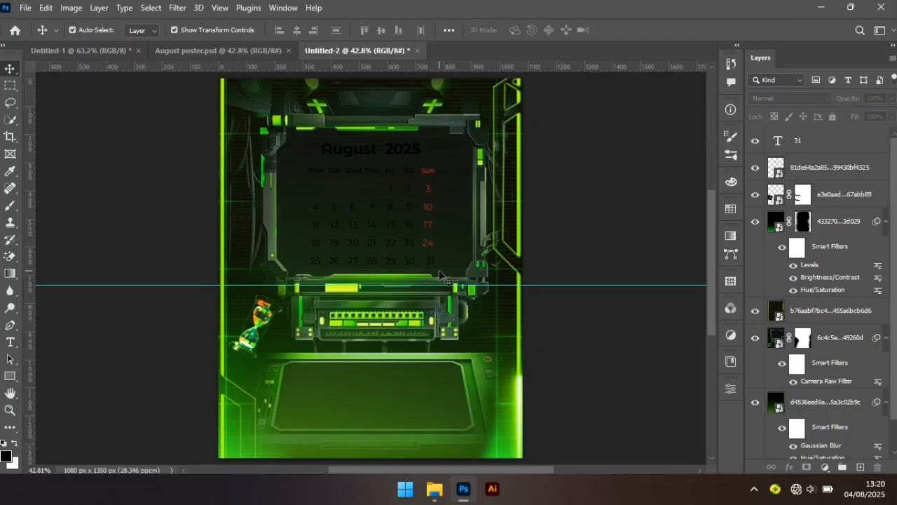
click(430, 263)
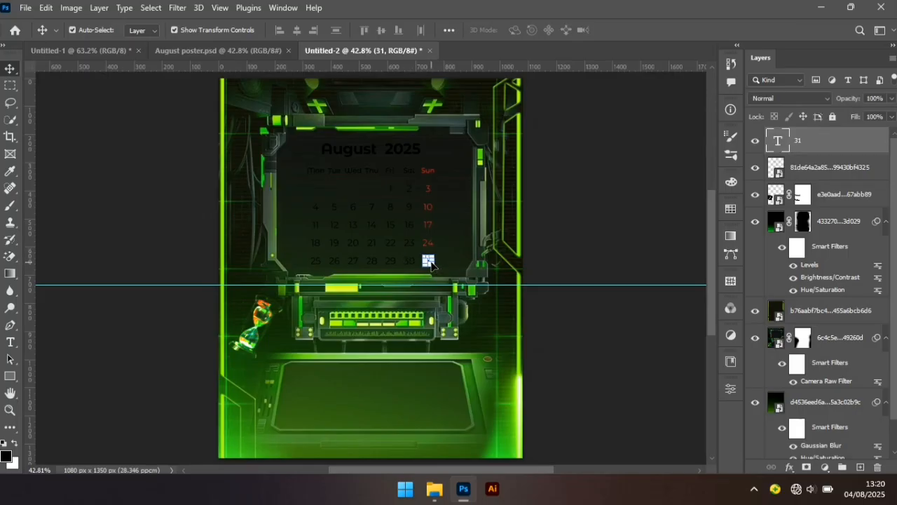
click(633, 237)
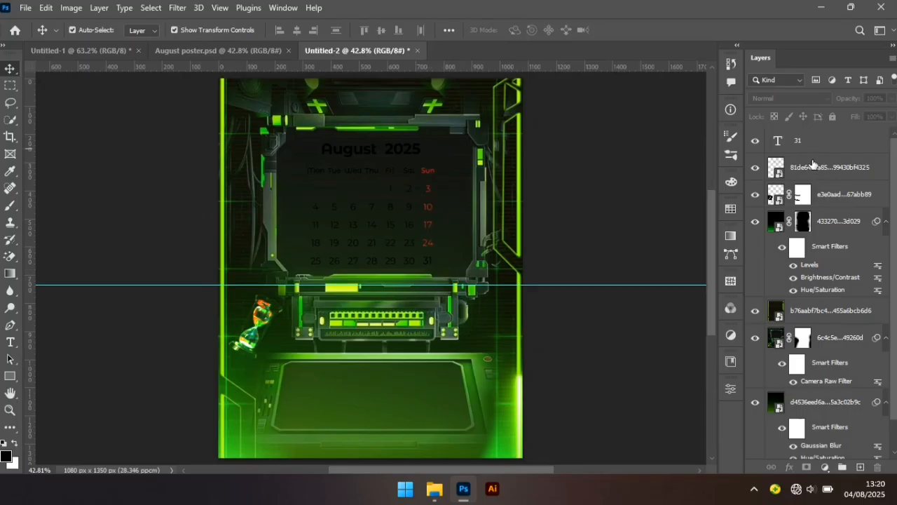
Step: Merge the 31 text layer with the calendar image layer and convert the merged layer to a smart object
key(ctrl+z)
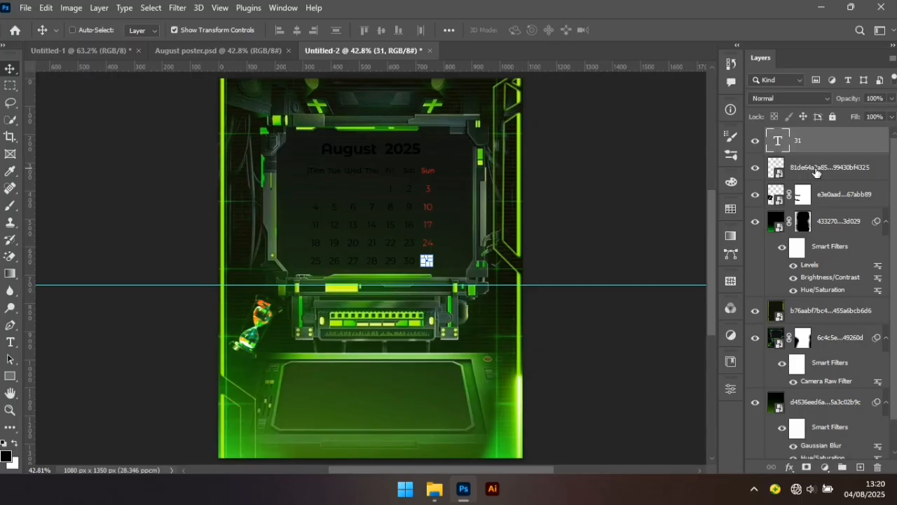
key(ctrl+t)
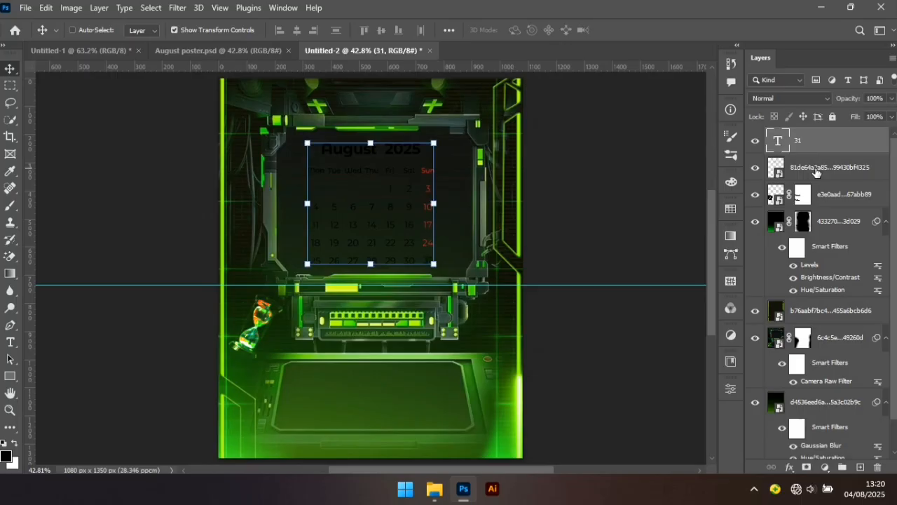
ctrl+click(815, 169)
right_click(815, 169)
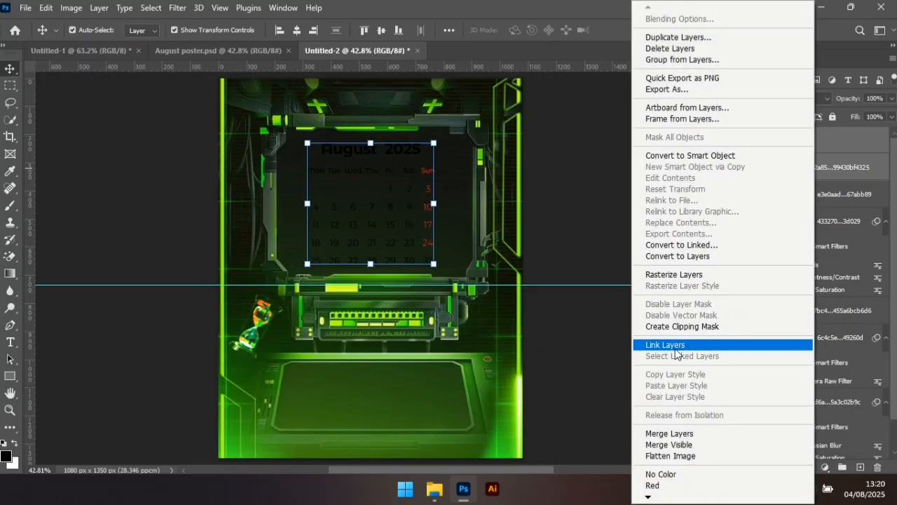
click(683, 436)
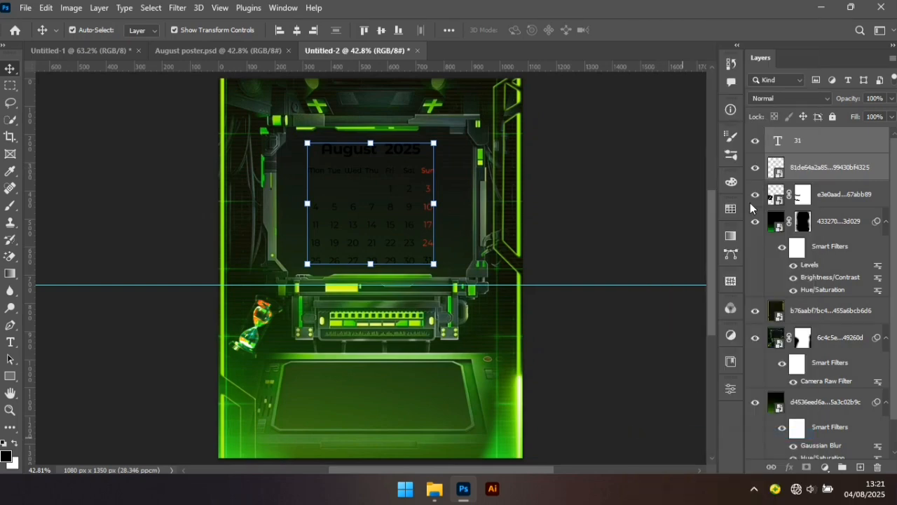
right_click(815, 148)
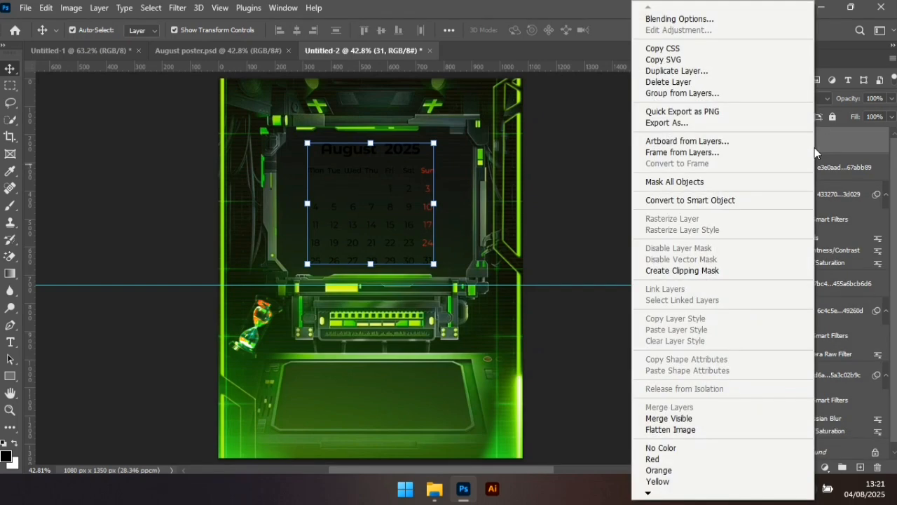
click(673, 199)
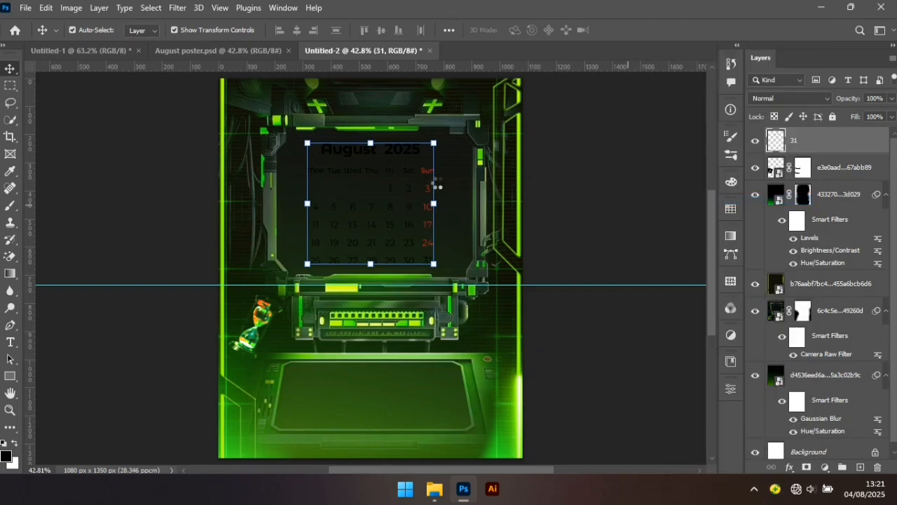
Step: Turn the calendar white with a Hue/Saturation adjustment, setting Lightness to +100
click(71, 8)
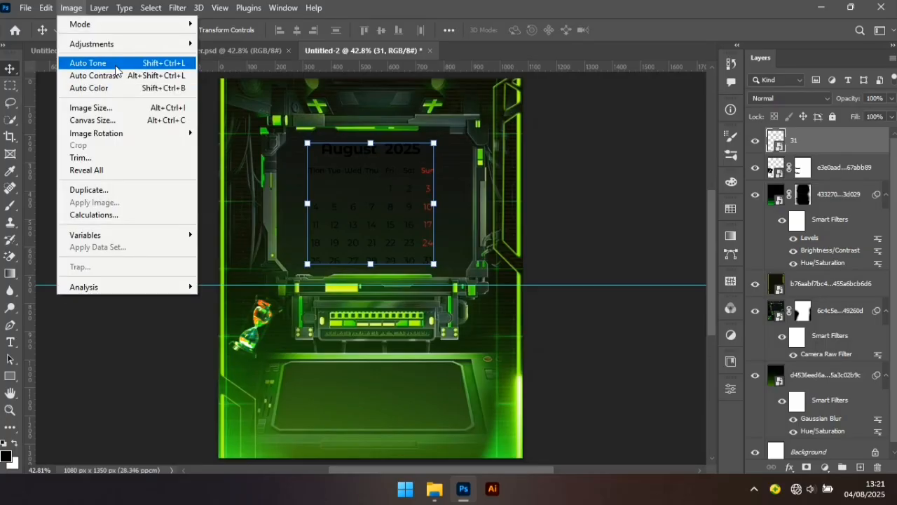
mouse_move(175, 44)
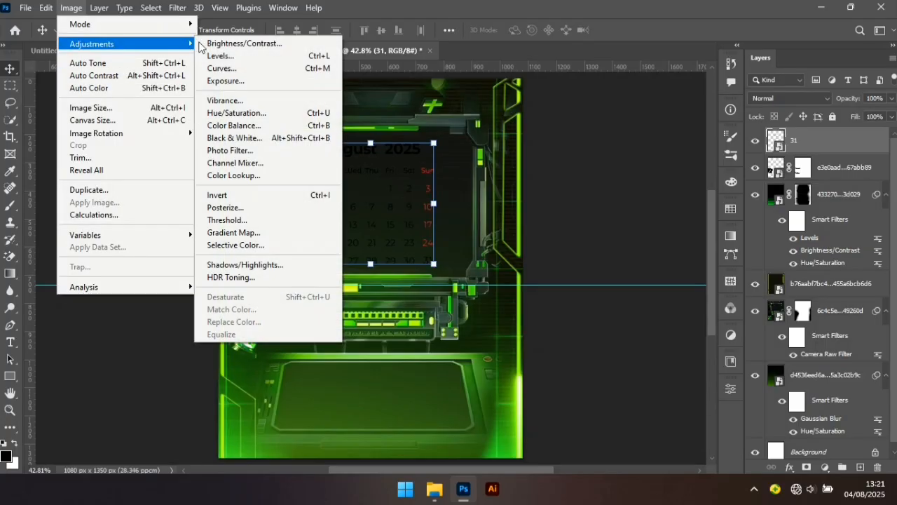
click(254, 113)
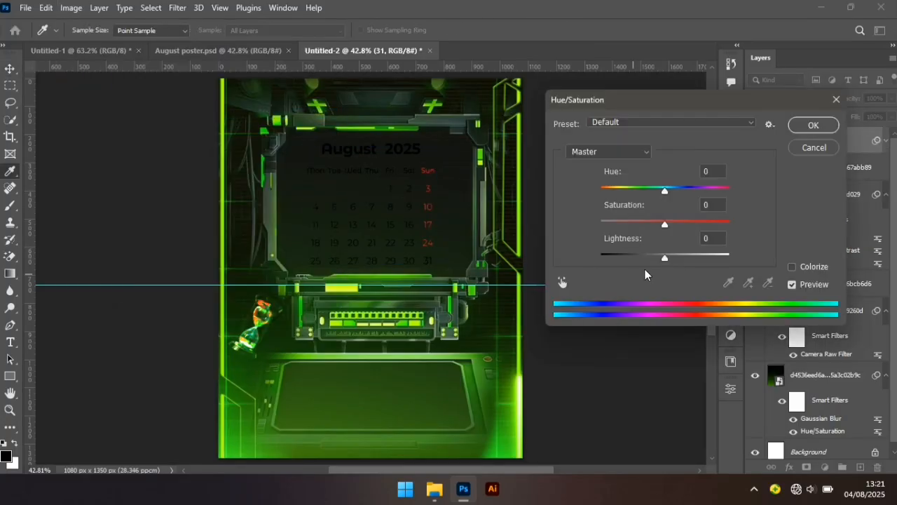
drag(665, 259, 768, 249)
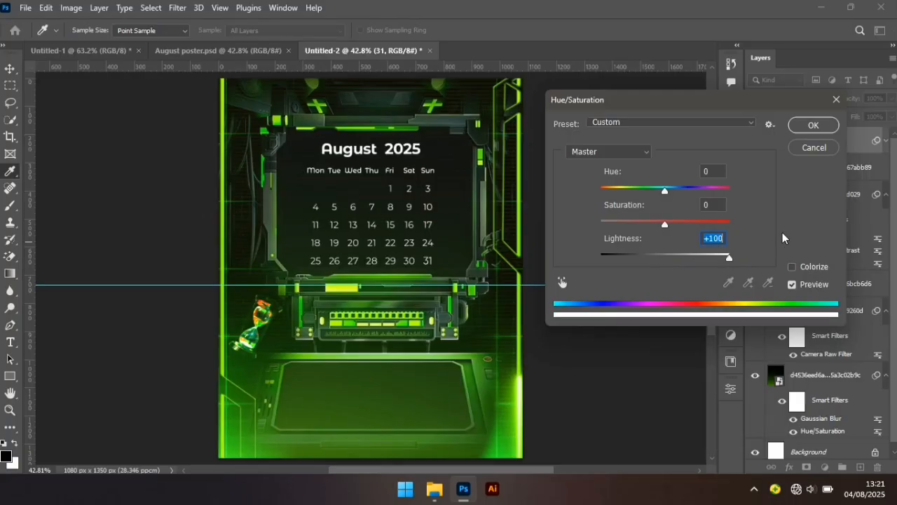
click(808, 125)
key(v)
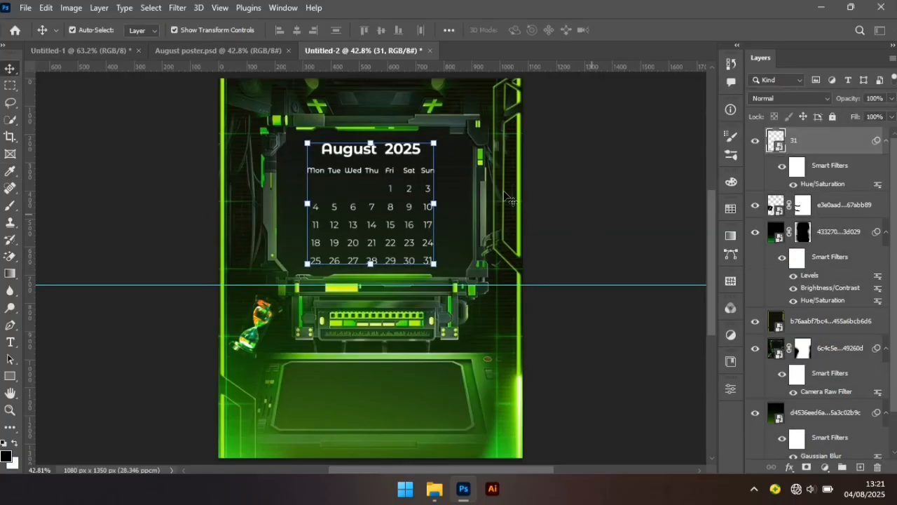
Step: Undo the accidental move of the neon border layer, and lock the b76aabf7, 6c4c5e and d4536eed image layers beneath the calendar
click(386, 220)
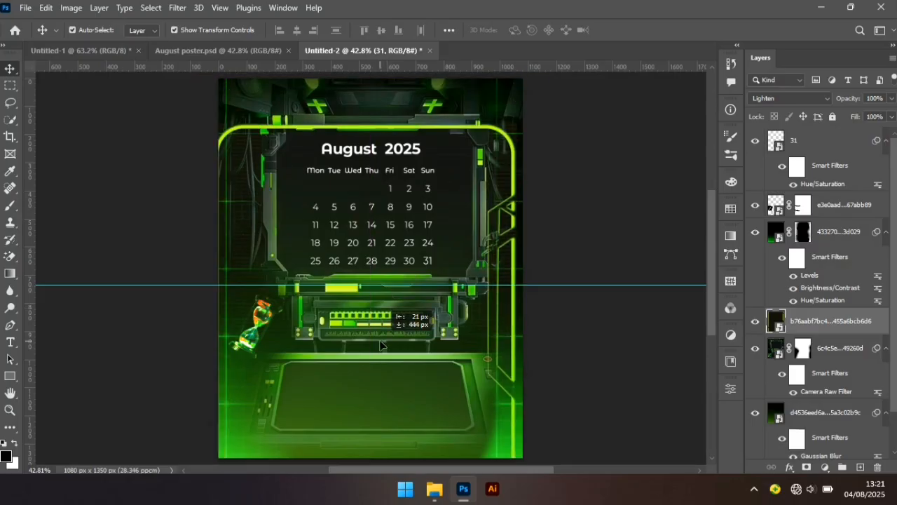
key(ctrl+z)
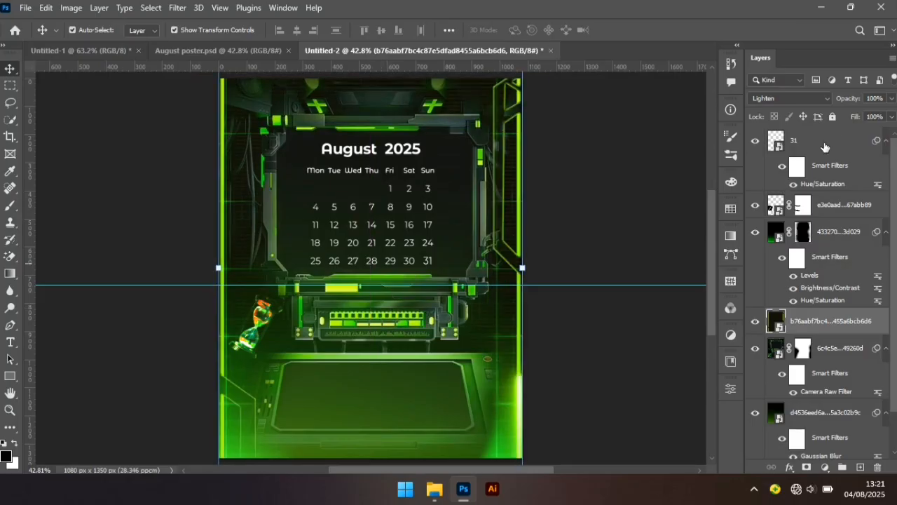
click(833, 117)
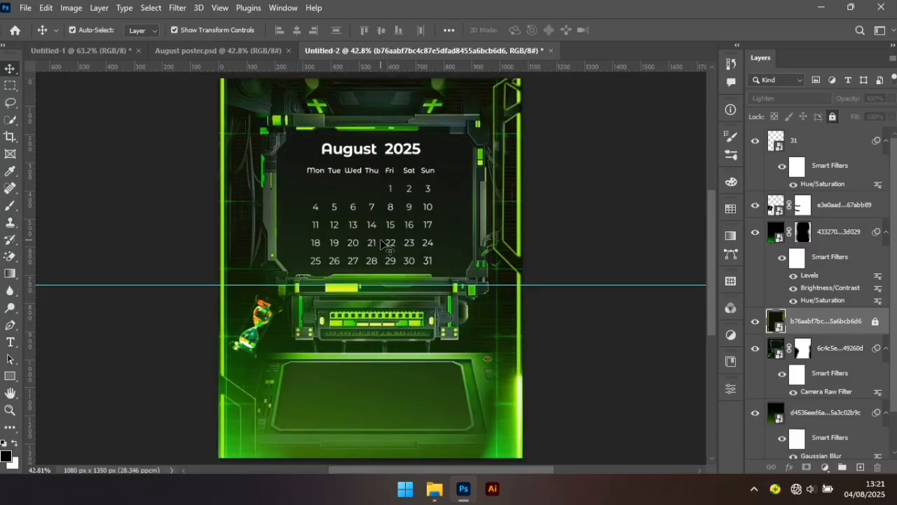
click(385, 246)
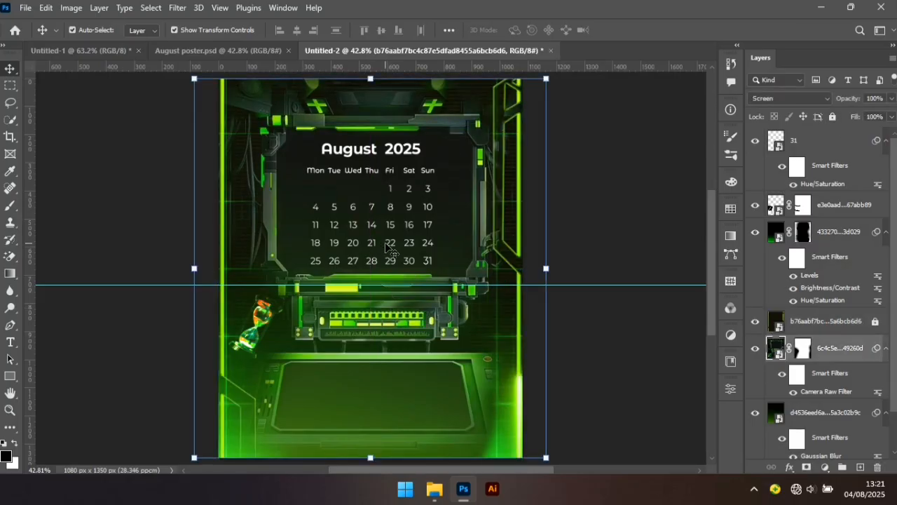
click(833, 117)
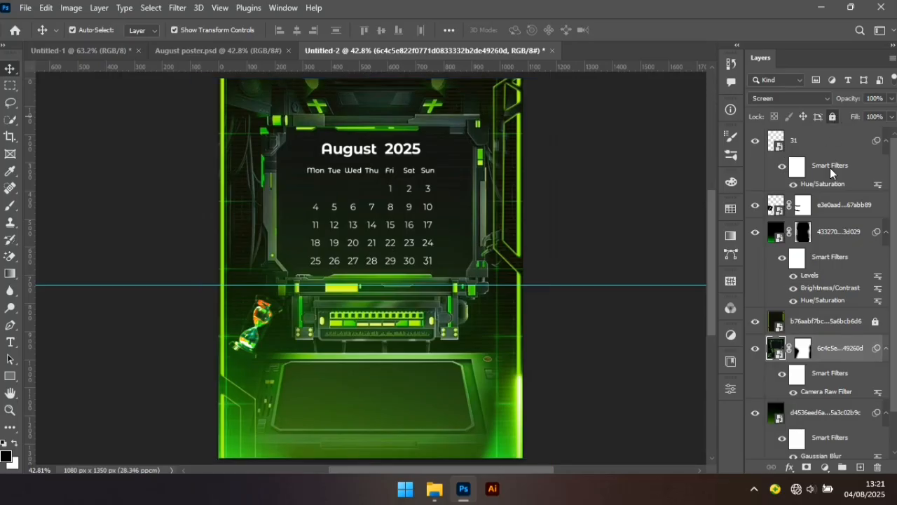
click(814, 413)
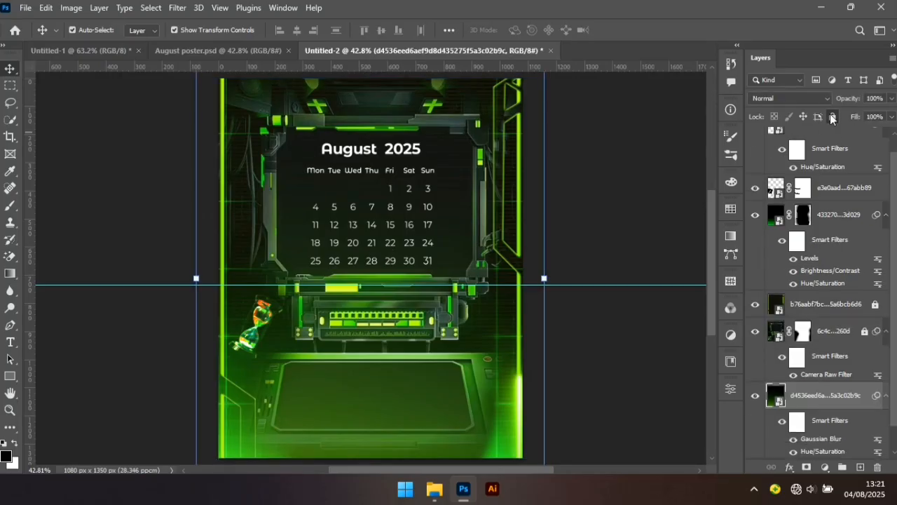
click(832, 117)
click(607, 237)
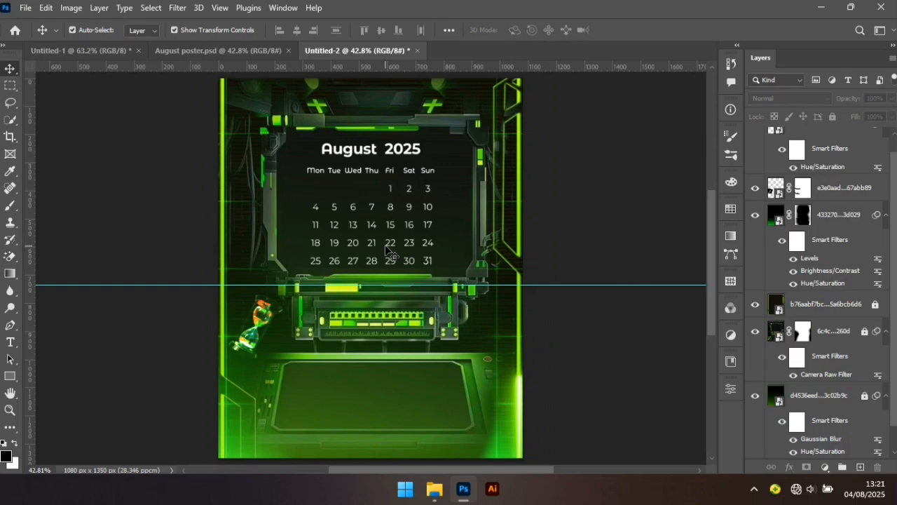
Step: Lock the 433270…3d029 image layer beneath the calendar so that it cannot be selected or moved on the canvas
click(394, 244)
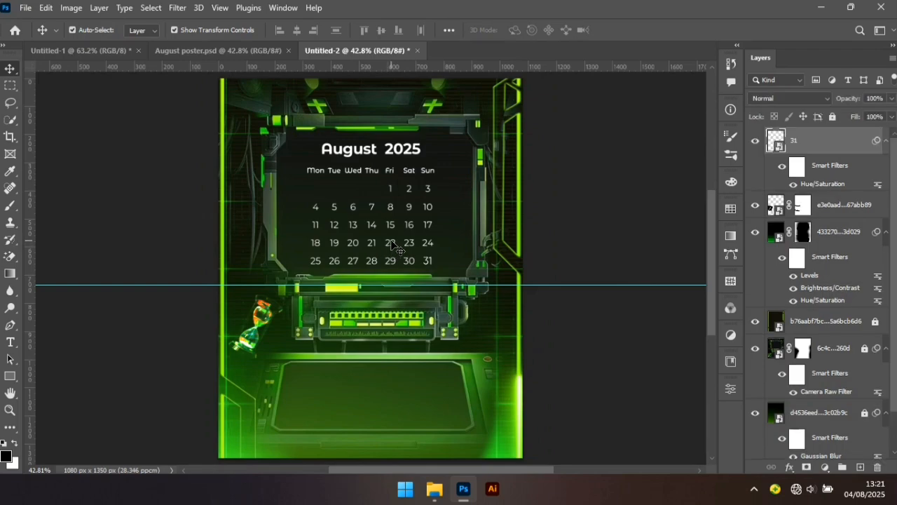
shift+click(392, 244)
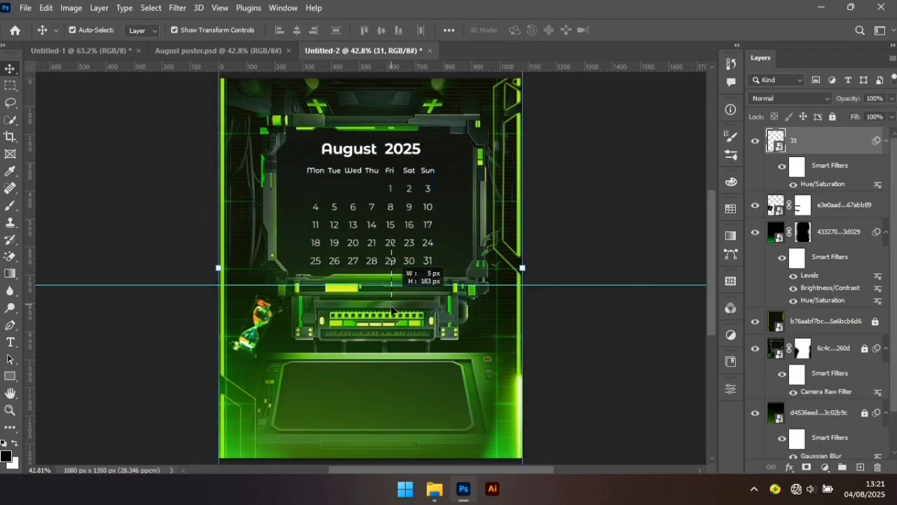
click(376, 246)
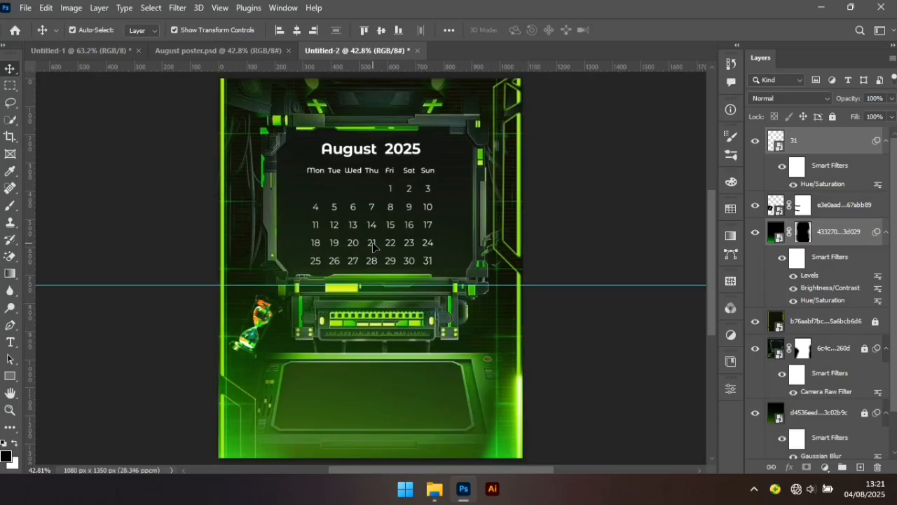
click(839, 233)
click(834, 118)
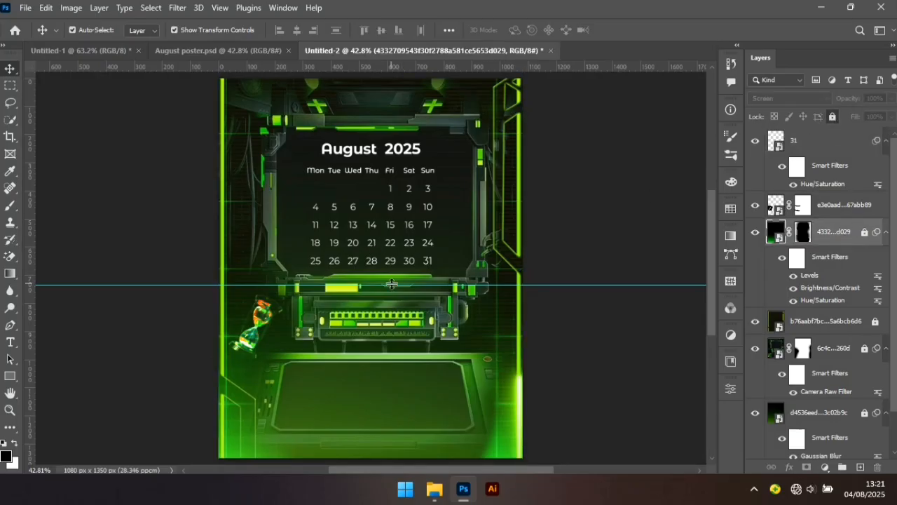
click(369, 261)
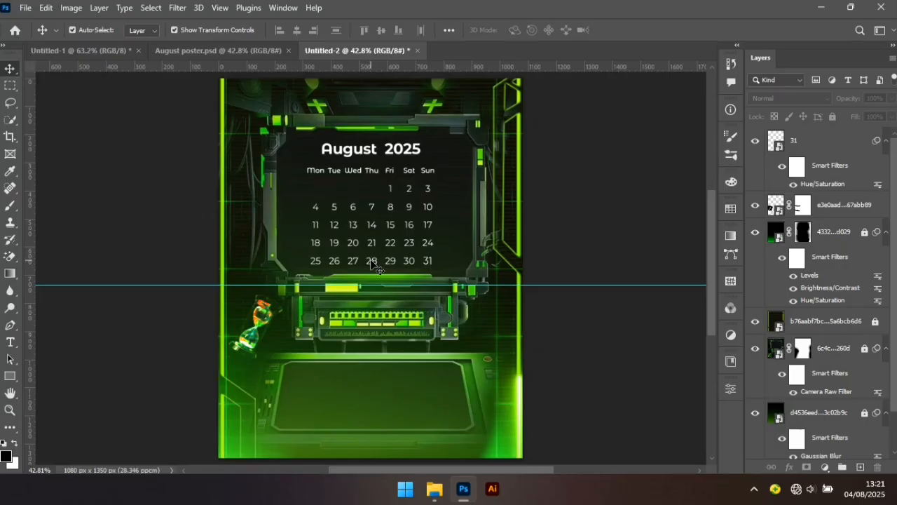
Step: Move the calendar down onto the lower screen panel and widen its base with a Perspective transform to about 121% width
click(799, 145)
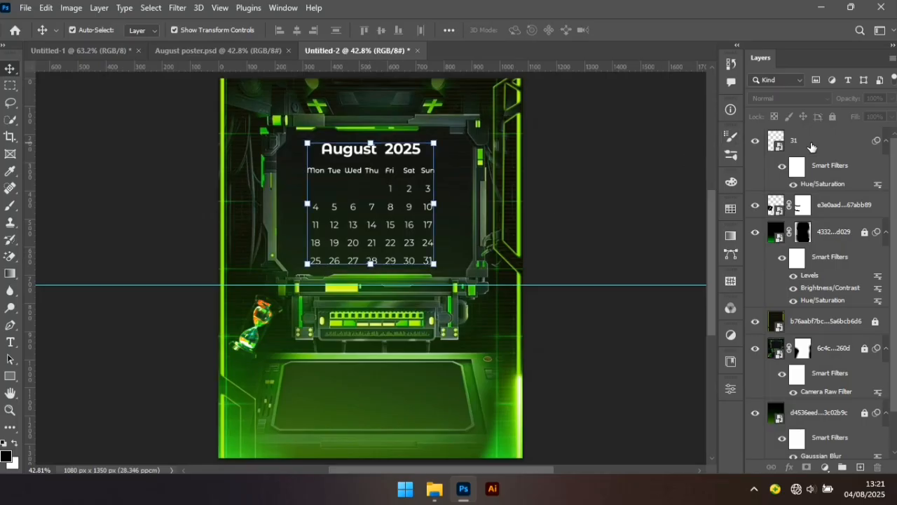
key(ctrl+t)
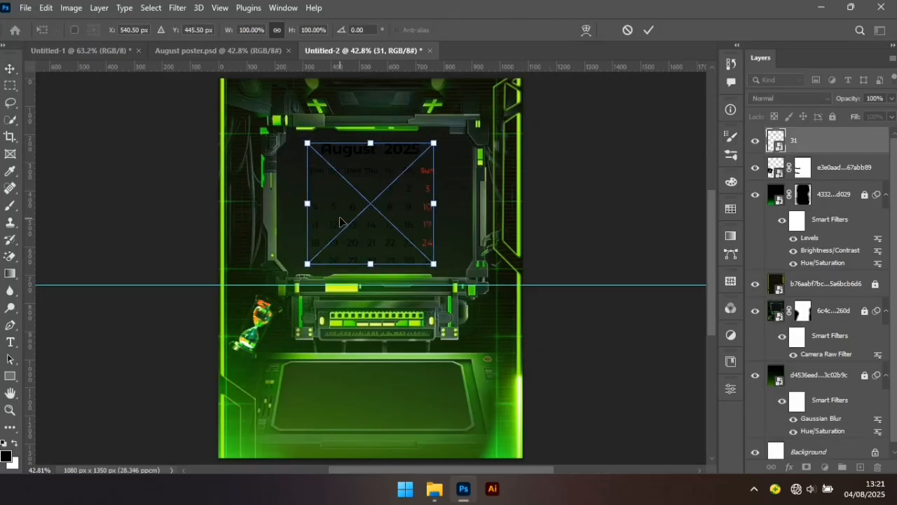
drag(376, 210, 377, 372)
right_click(377, 373)
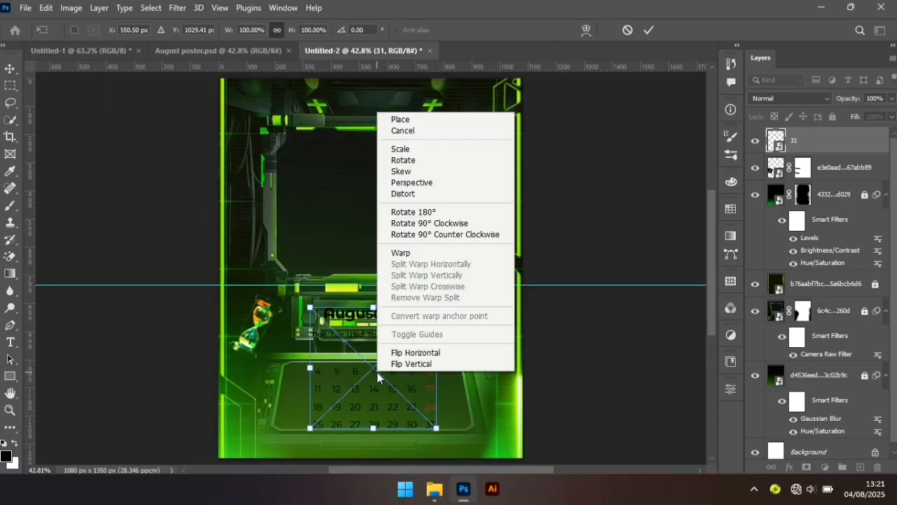
click(420, 184)
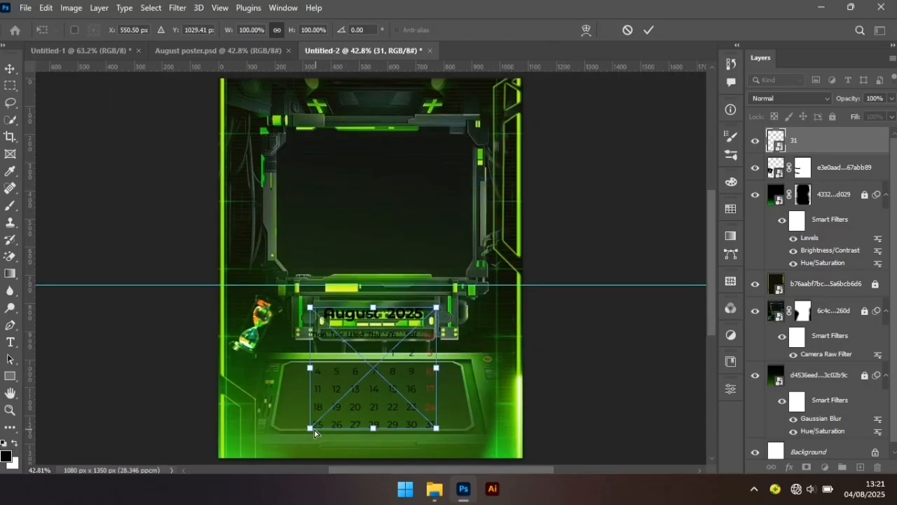
drag(310, 428, 296, 429)
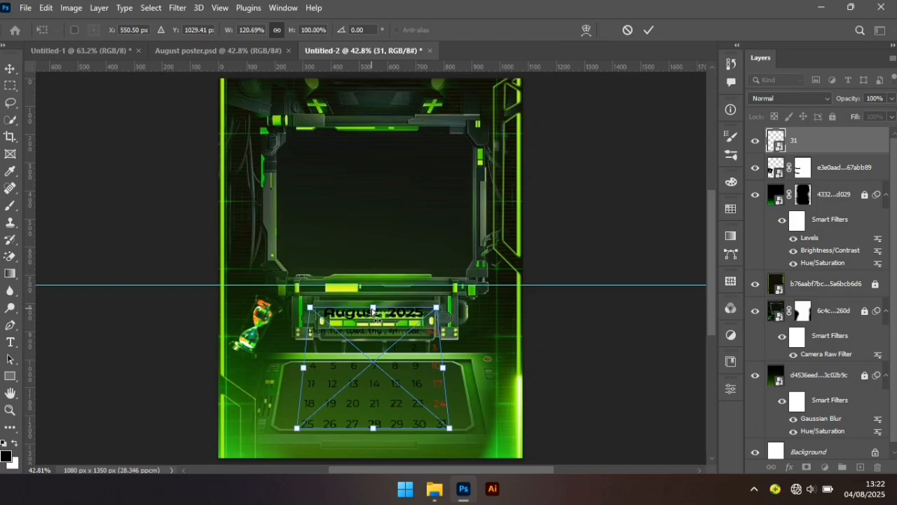
key(Return)
Step: Shrink the calendar to about 53% height to fit the lower panel and widen its base in Perspective to about 88% width
drag(373, 308, 374, 364)
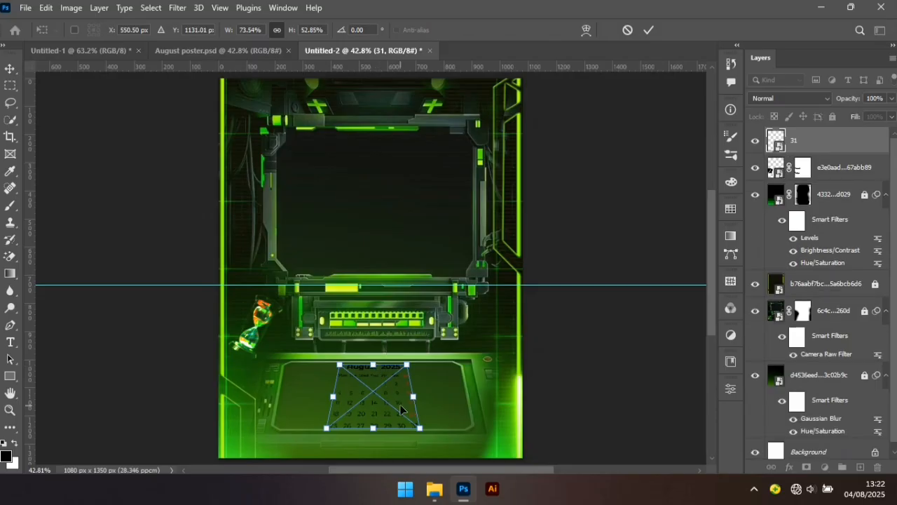
right_click(380, 408)
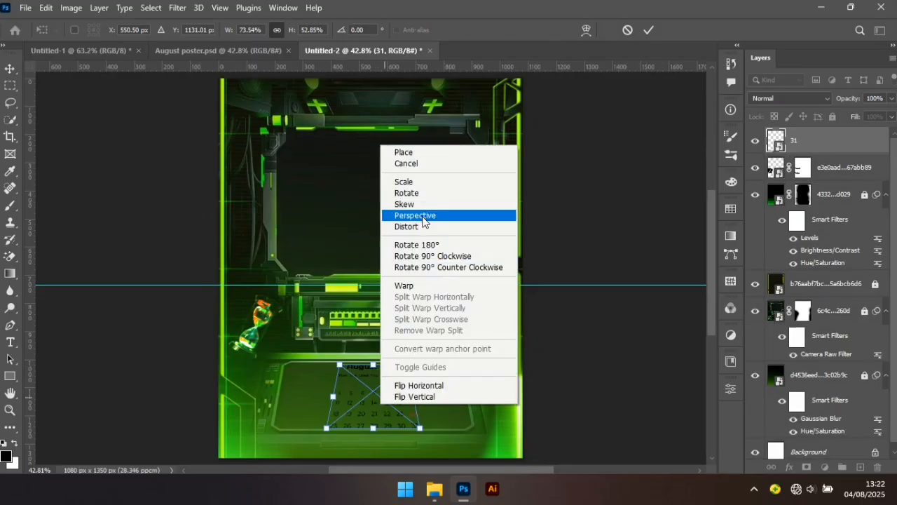
click(423, 218)
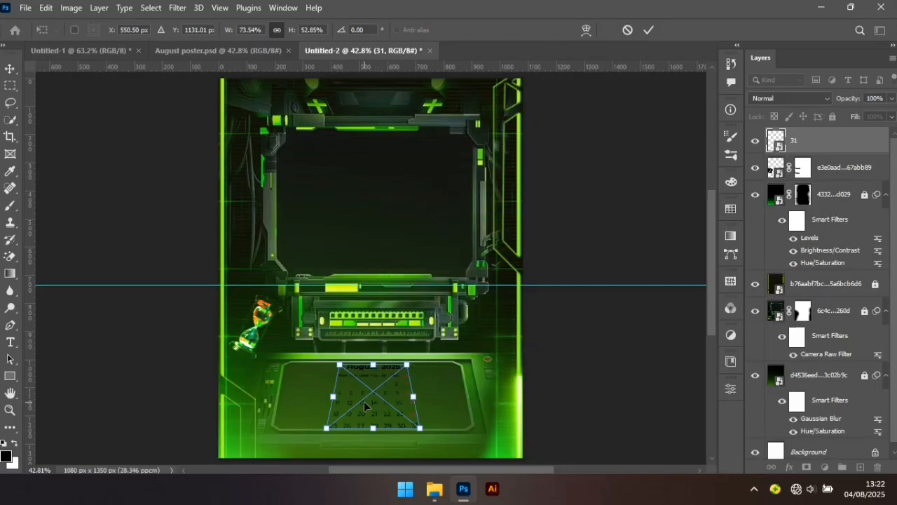
drag(422, 430, 432, 430)
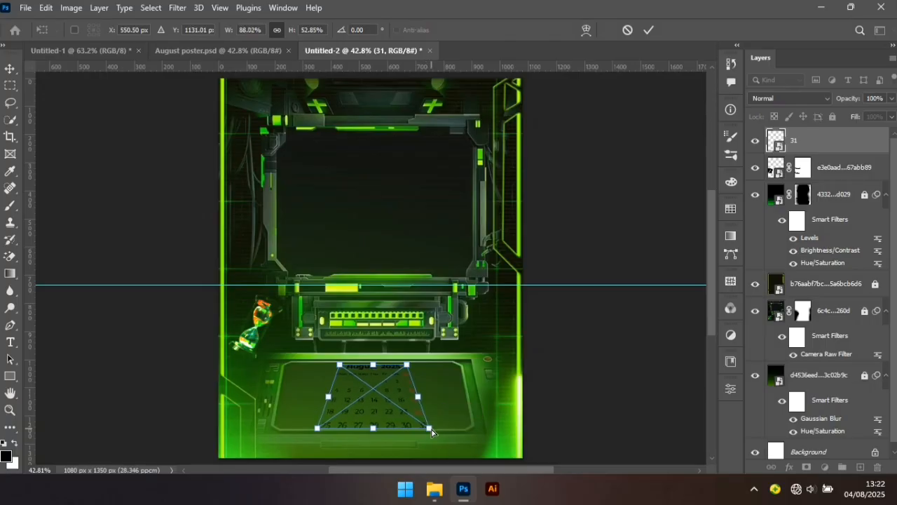
key(Return)
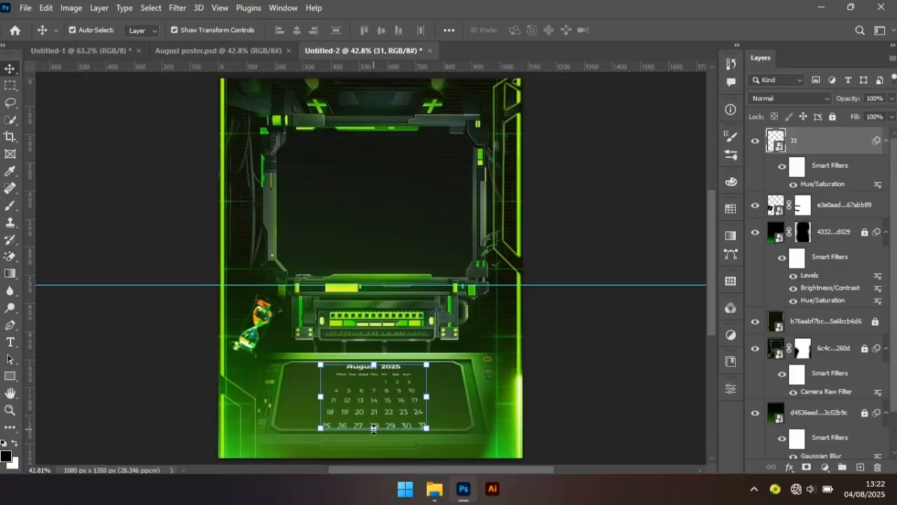
Step: Scale the calendar down slightly on the lower panel and centre it horizontally on the canvas using the Background layer
click(374, 429)
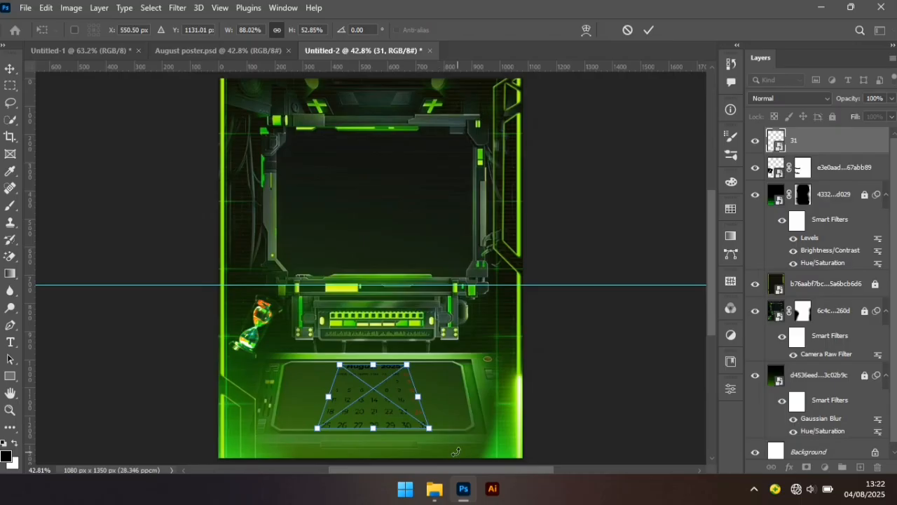
drag(429, 427, 429, 424)
key(Return)
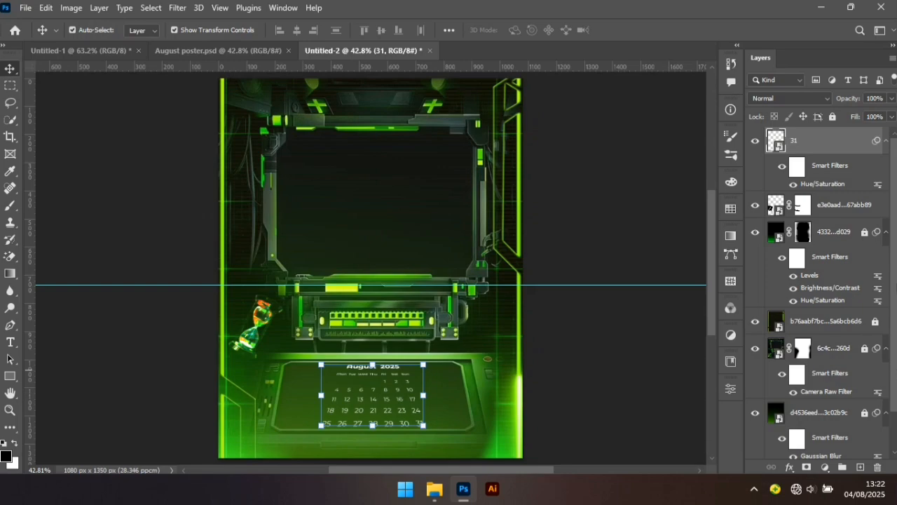
scroll(895, 298, down, 2)
click(810, 449)
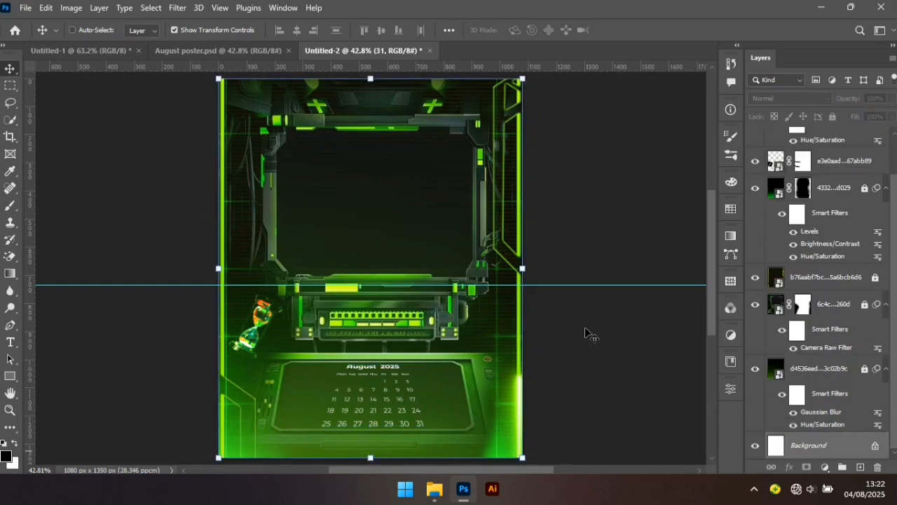
click(296, 31)
click(636, 370)
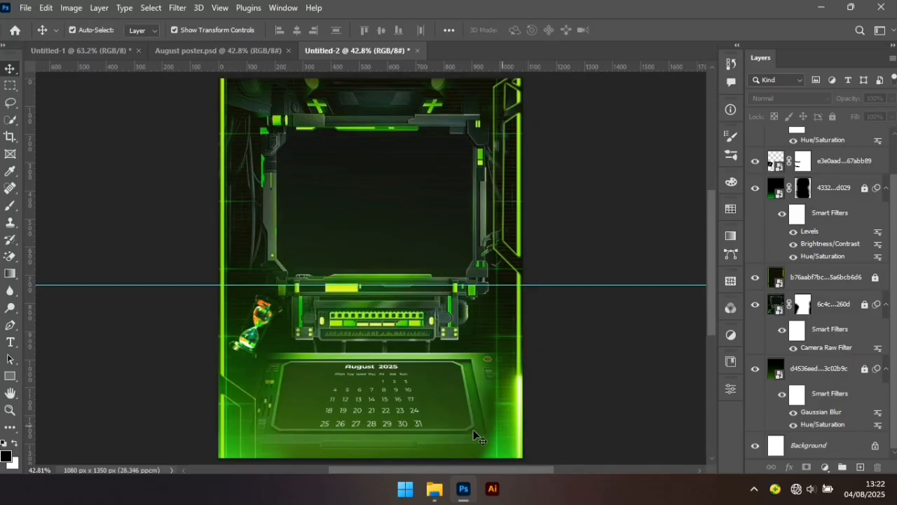
Step: Set the blend mode of the calendar layer, named 31, to Overlay
scroll(827, 245, up, 2)
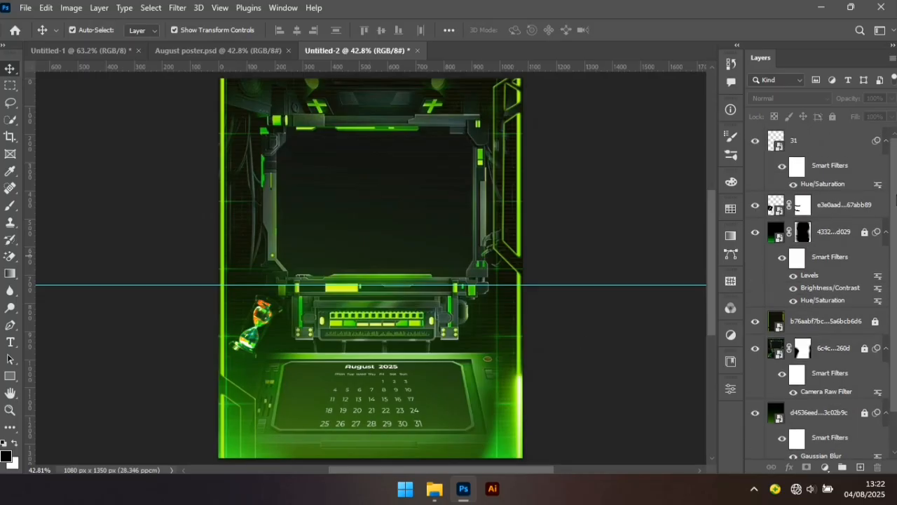
click(806, 143)
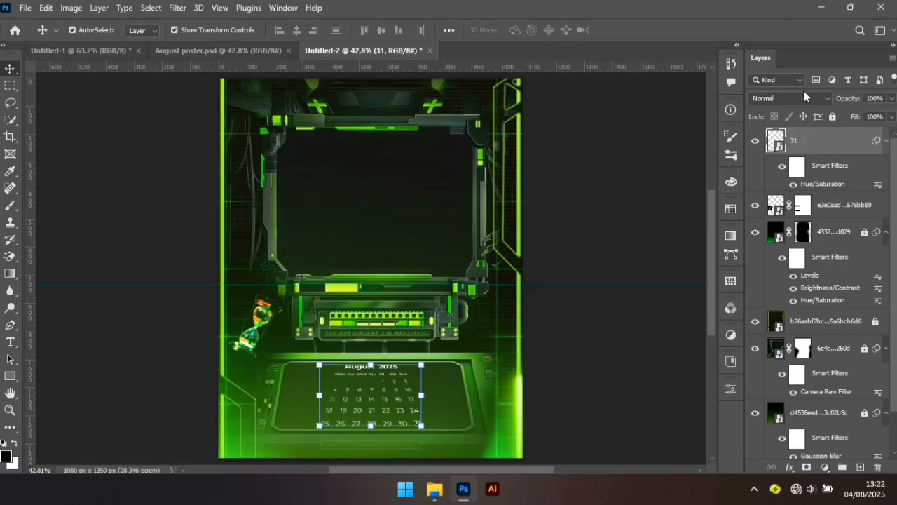
click(805, 97)
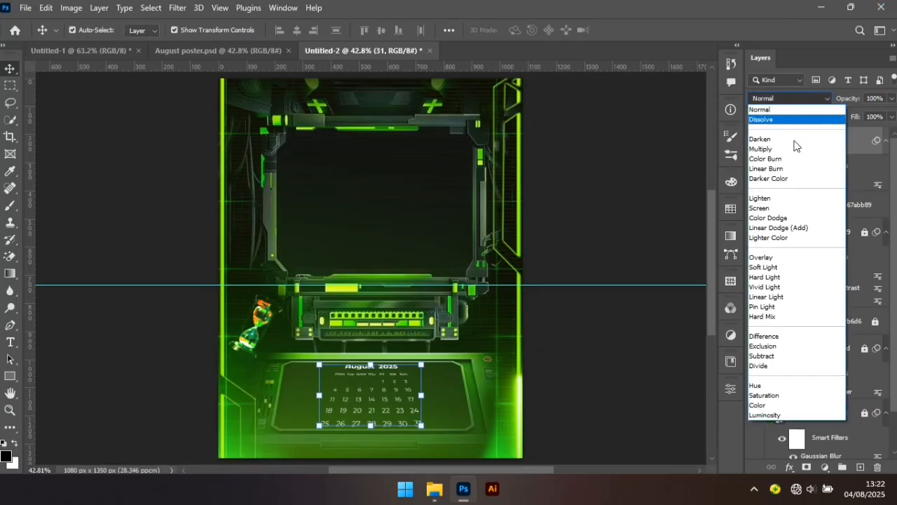
click(769, 261)
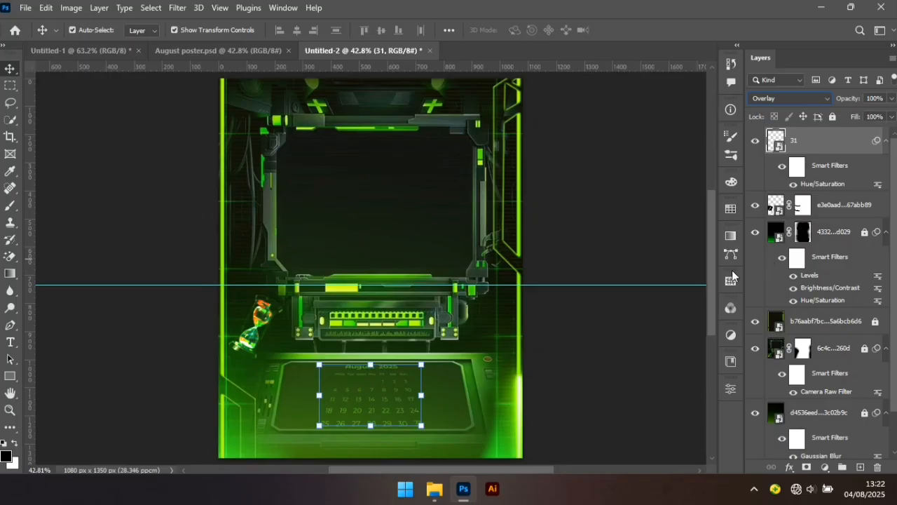
click(644, 353)
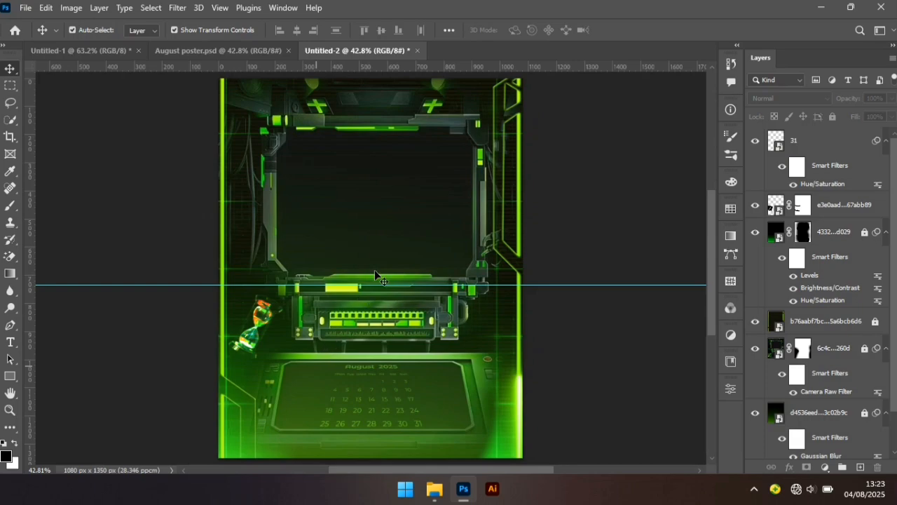
Step: Add a text layer reading AUGUST inside the large empty screen frame in the upper half of the poster
click(12, 343)
click(87, 344)
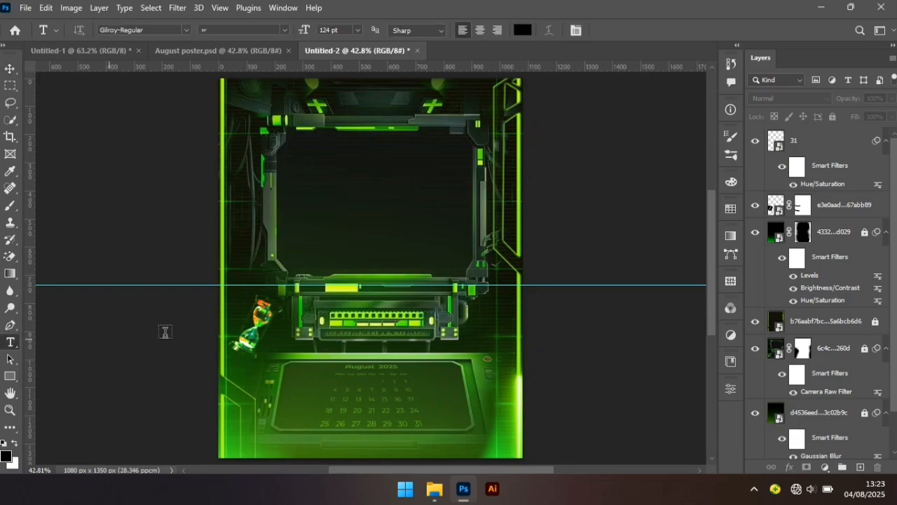
click(342, 204)
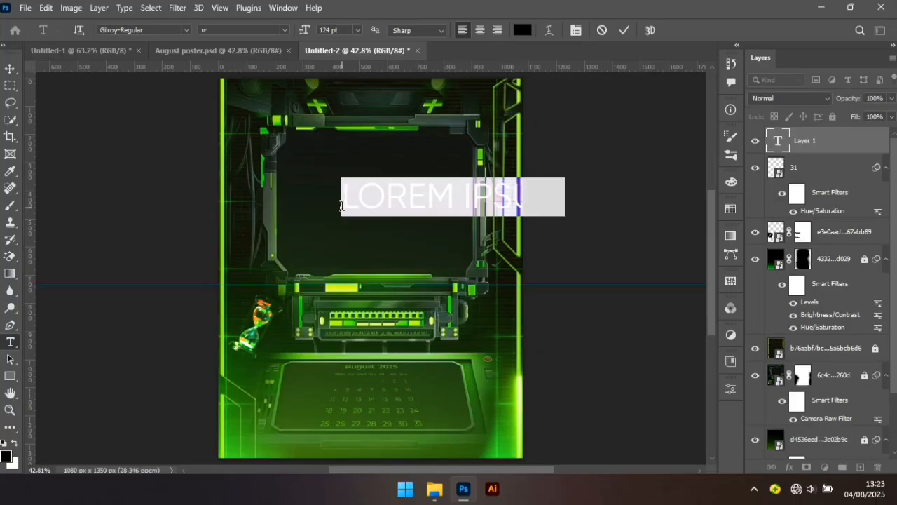
text(AUG)
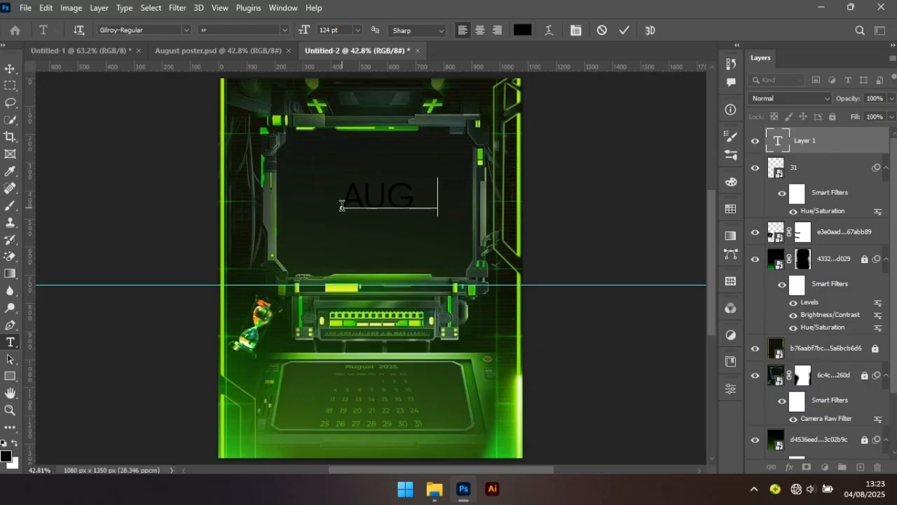
text(USTA)
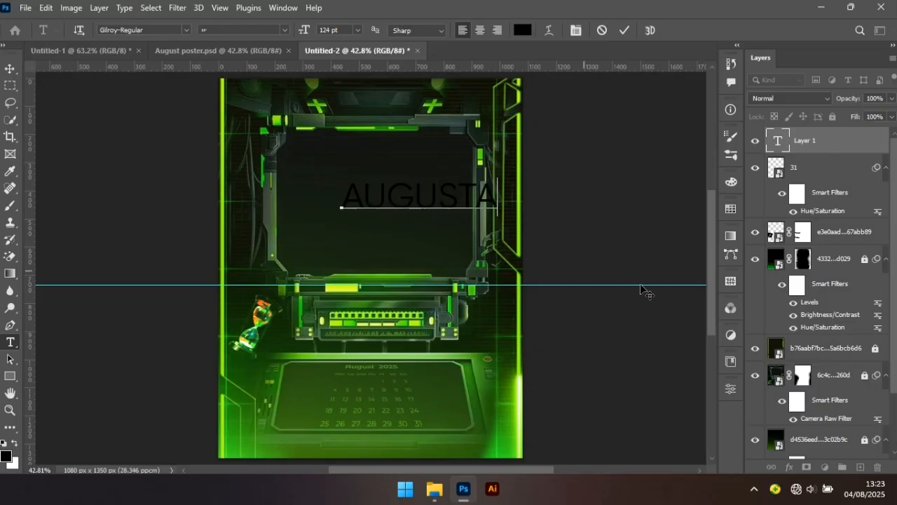
key(BackSpace)
Step: Change the font of the whole AUGUST text to KUBO
drag(476, 195, 288, 206)
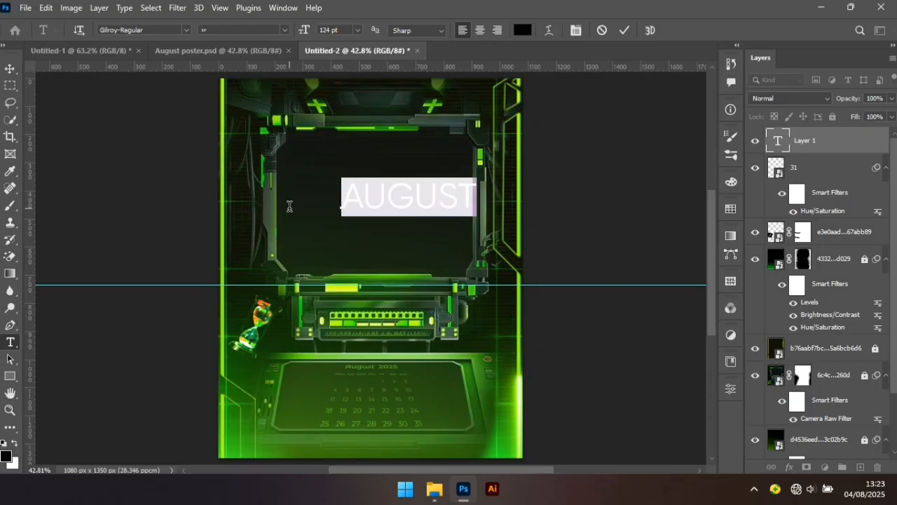
click(735, 393)
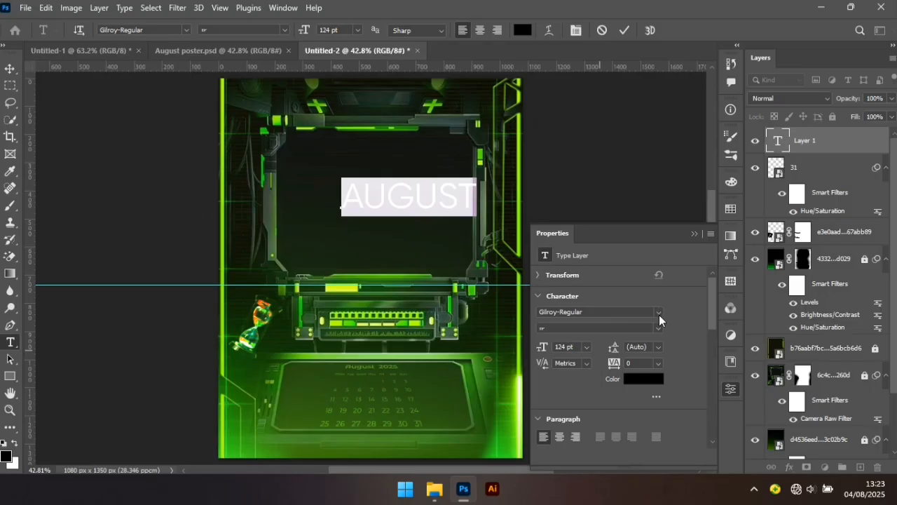
click(659, 314)
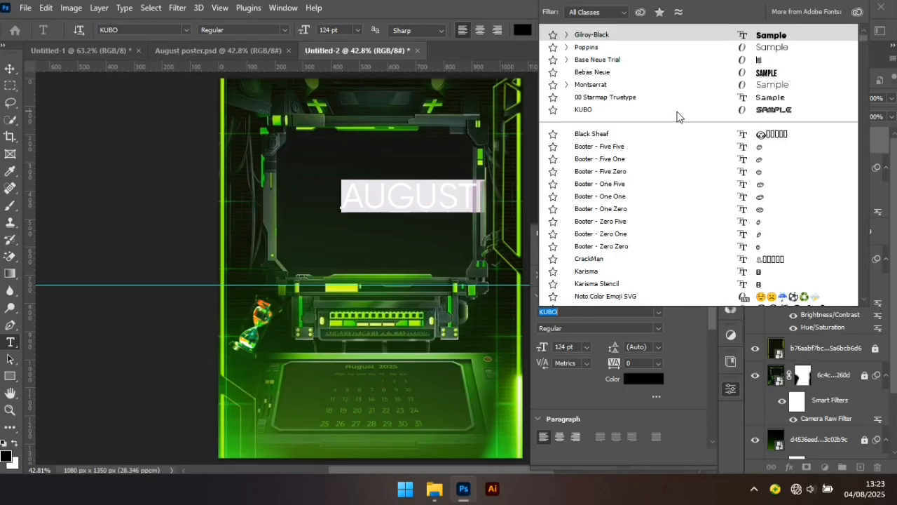
click(677, 112)
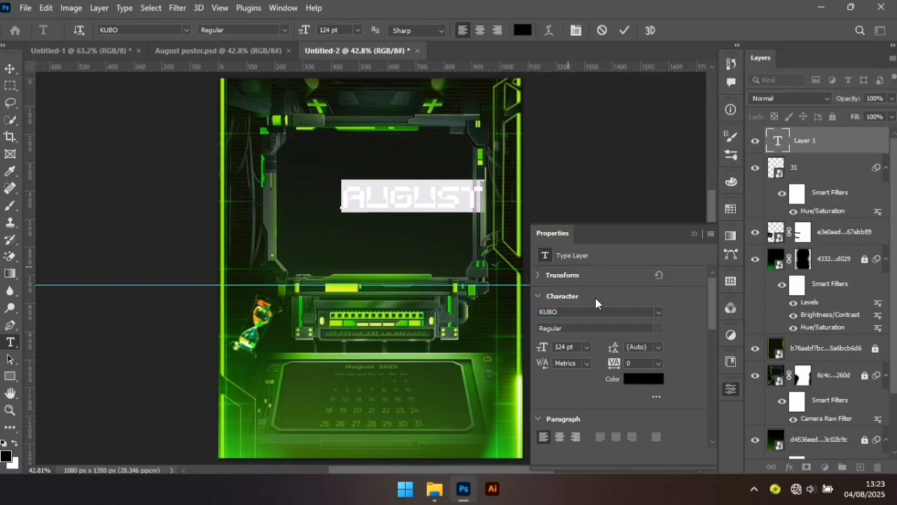
Step: Try the pale yellow hex colour FDFFBC on the AUGUST text
click(646, 380)
click(646, 379)
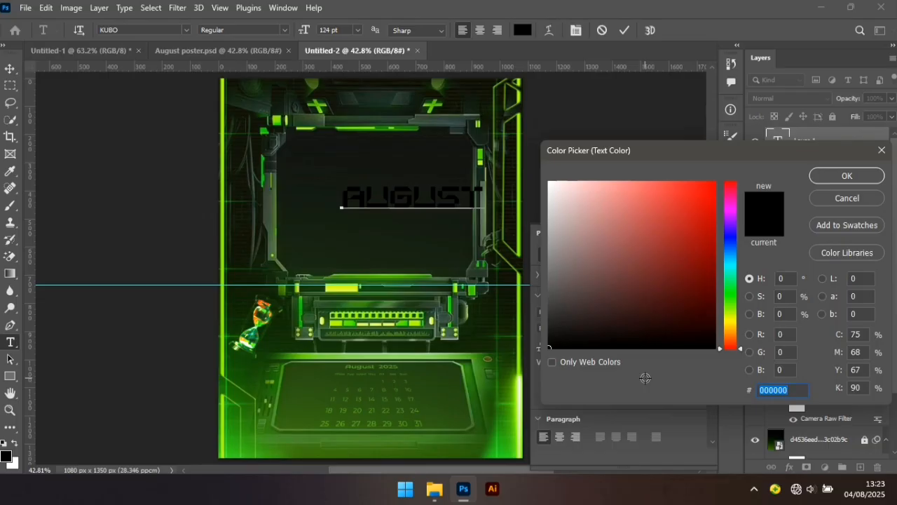
text(F)
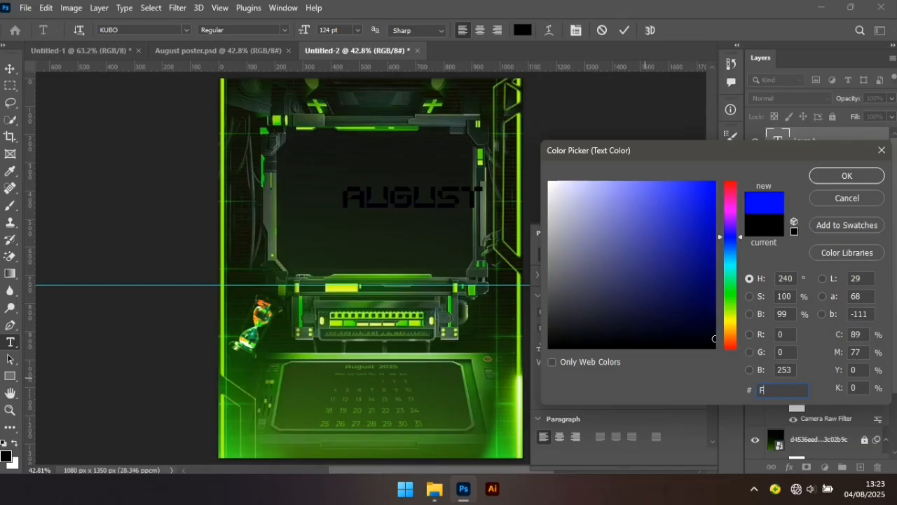
text(DFF)
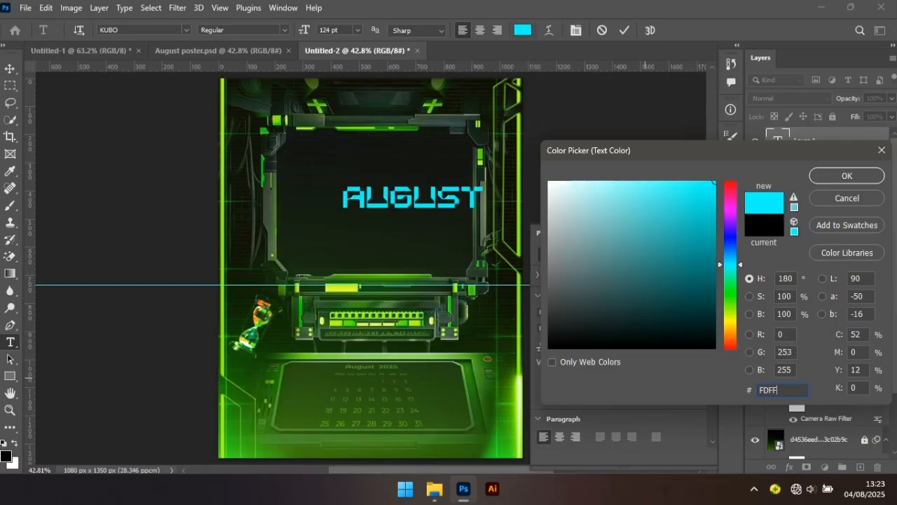
text(BC)
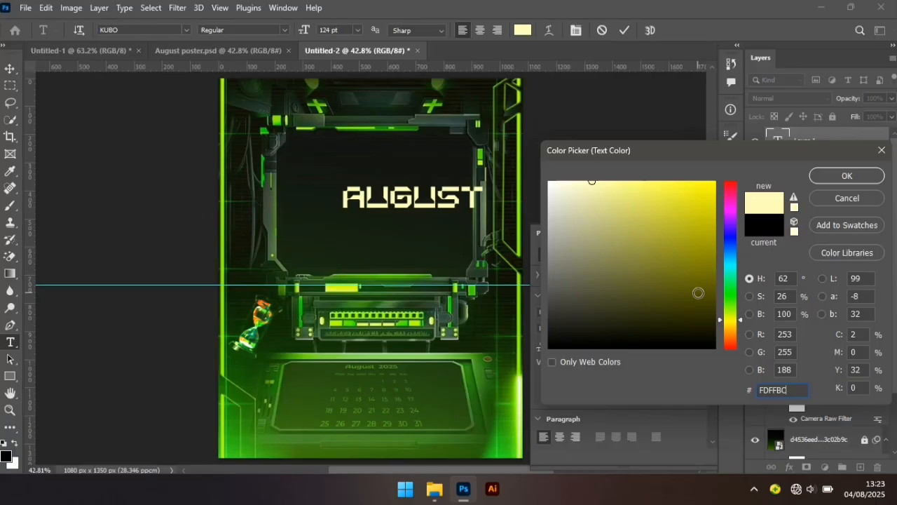
Step: Set the AUGUST text's colour to the lime green hex value cbff63
key(BackSpace)
key(BackSpace)
key(BackSpace)
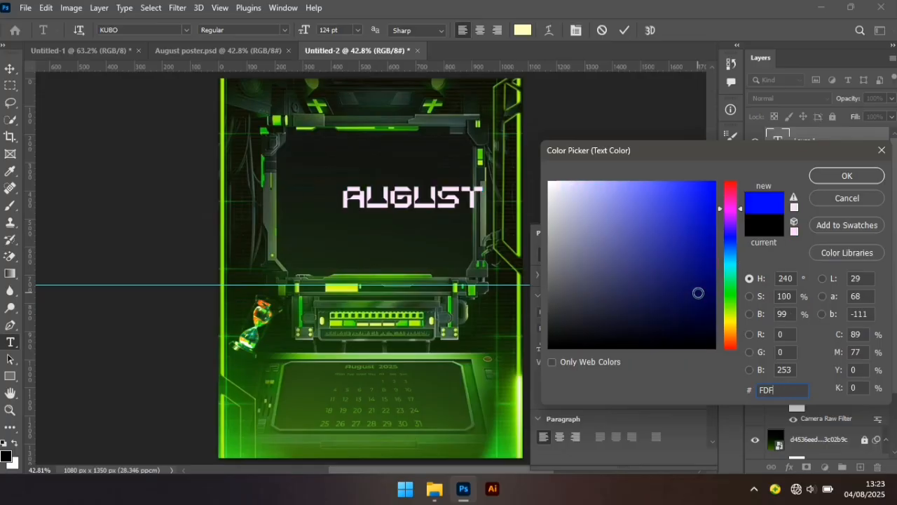
key(BackSpace)
key(BackSpace)
key(BackSpace)
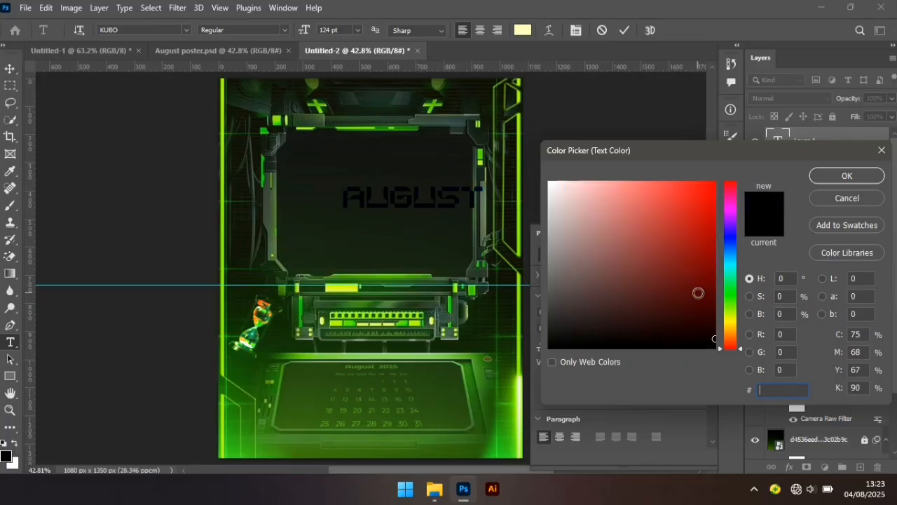
text(cb)
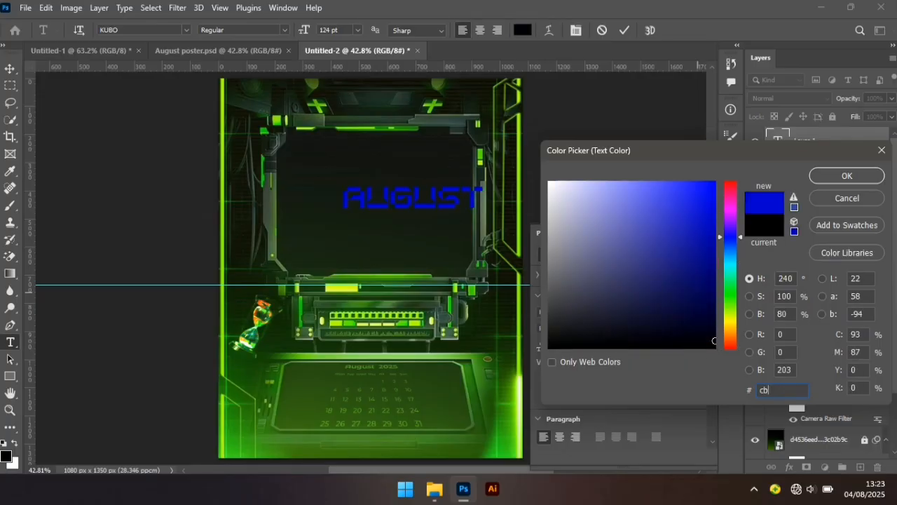
text(ff)
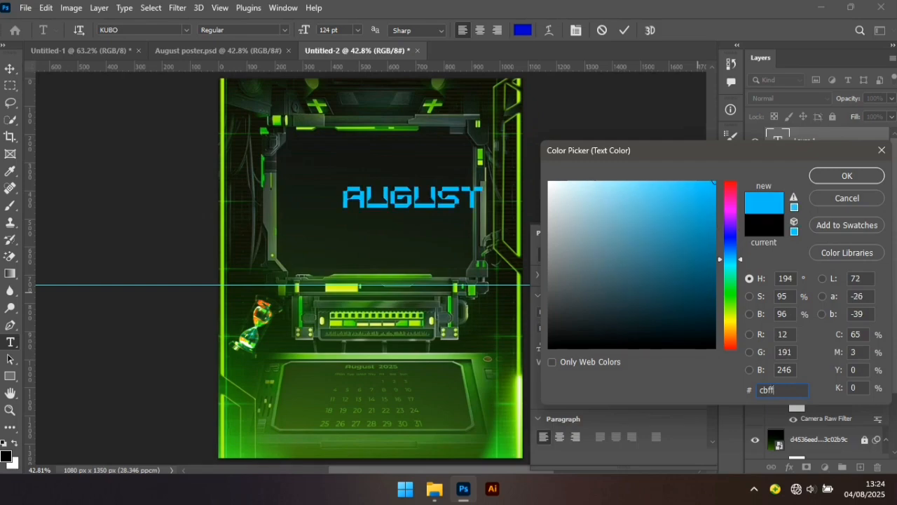
text(63)
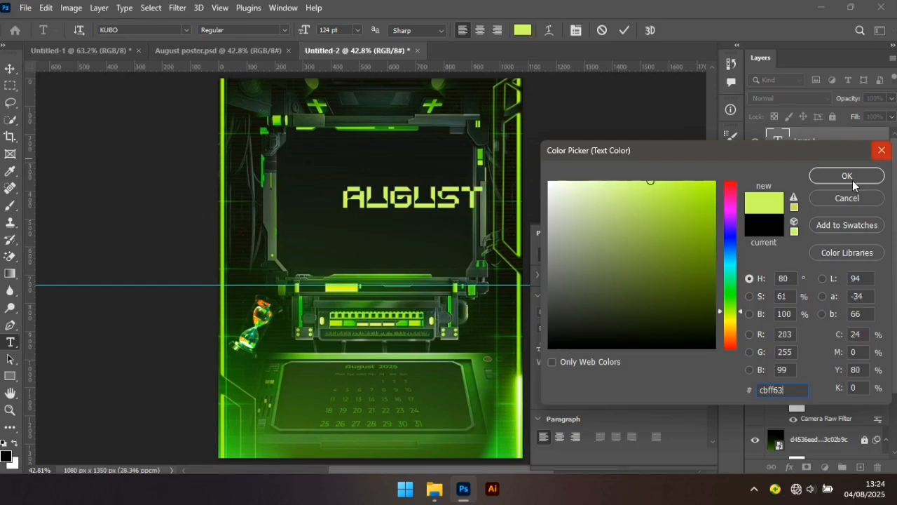
Step: Apply the colour cbff63 to the AUGUST text and commit it, switching to the Move tool
click(850, 180)
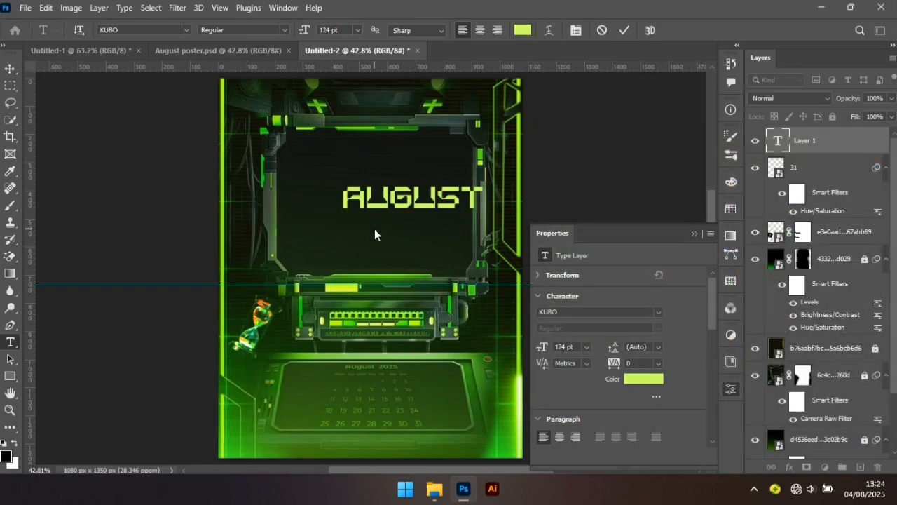
key(ctrl+a)
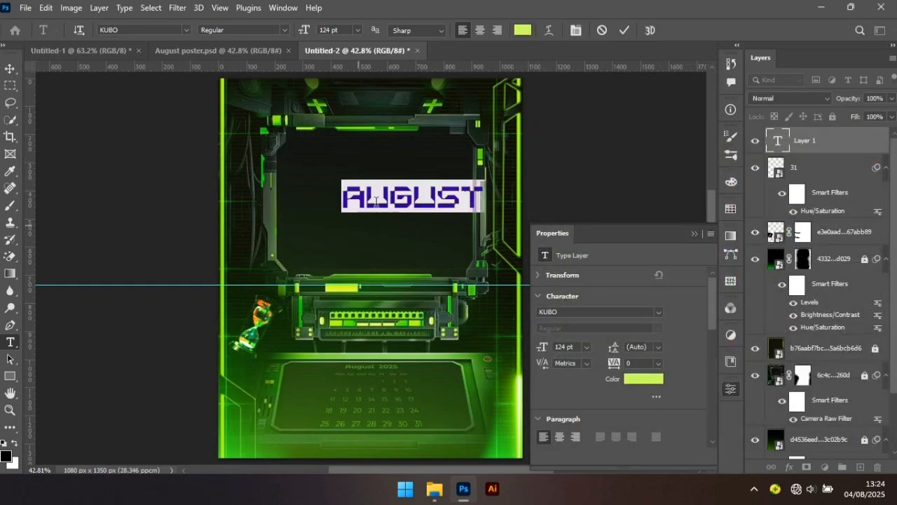
click(11, 70)
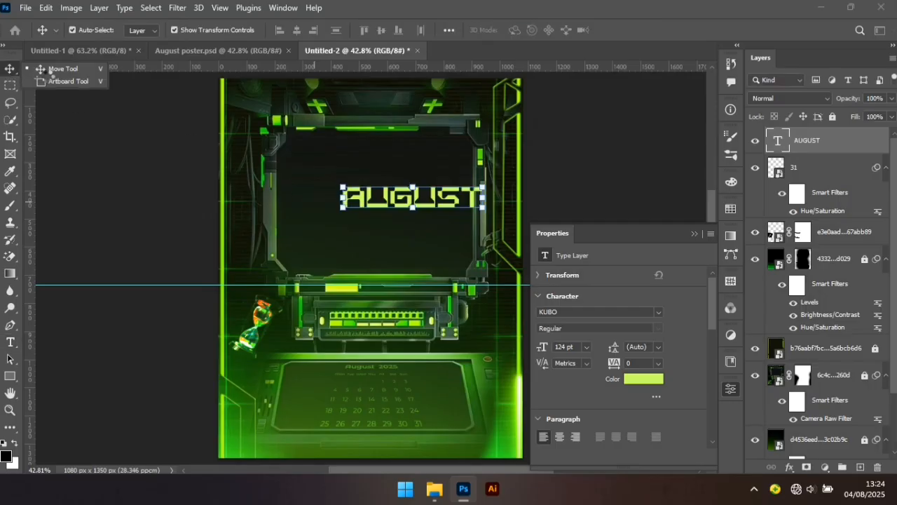
click(86, 73)
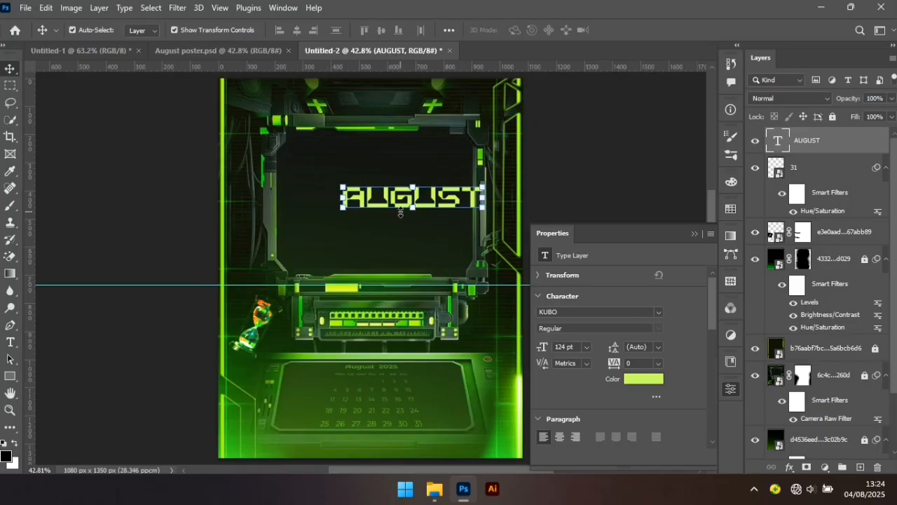
Step: Move the AUGUST text onto the dark monitor screen and centre it horizontally on the canvas
drag(387, 203, 345, 202)
drag(893, 269, 895, 355)
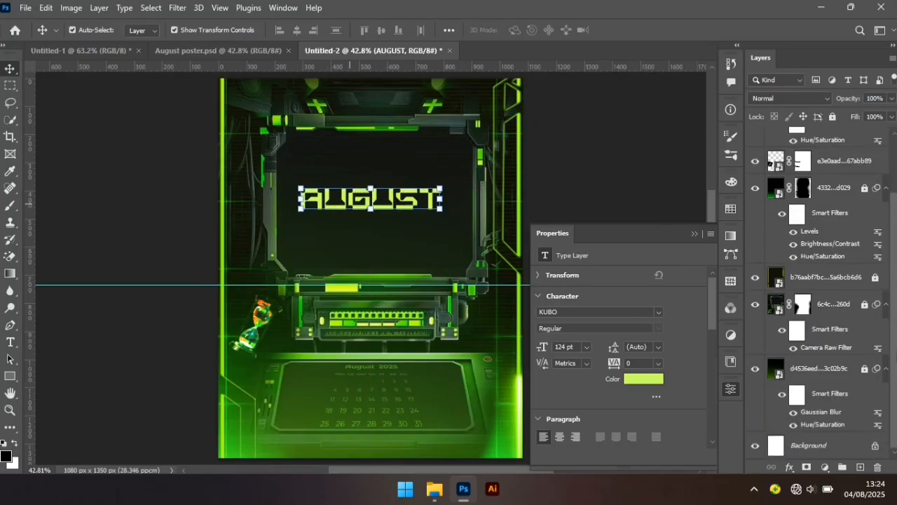
ctrl+click(839, 447)
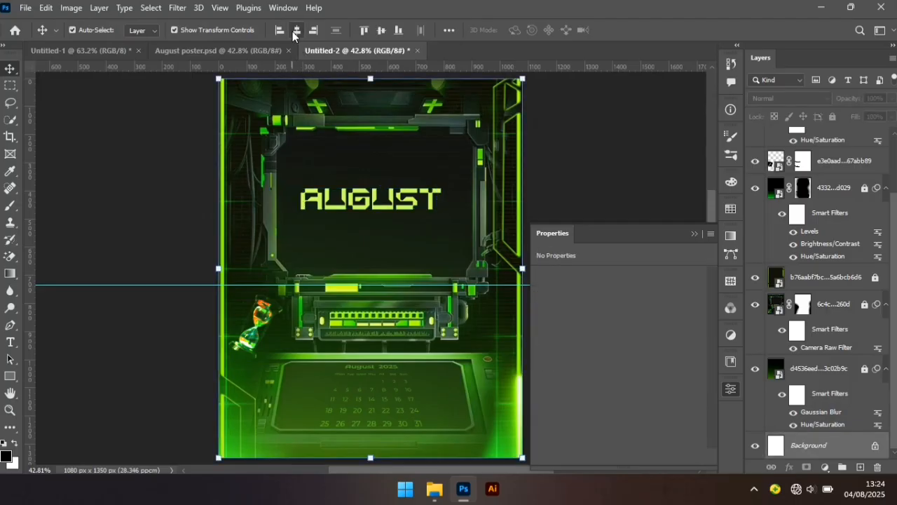
click(313, 31)
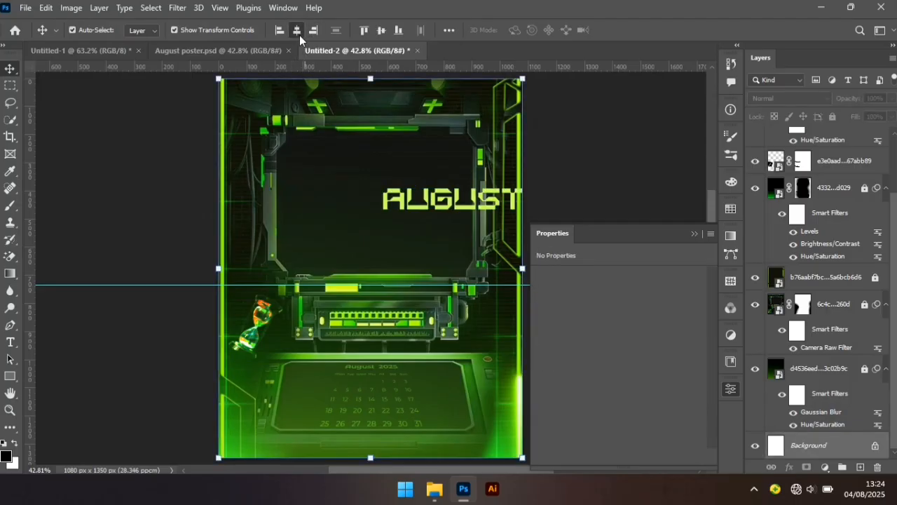
click(297, 30)
click(601, 170)
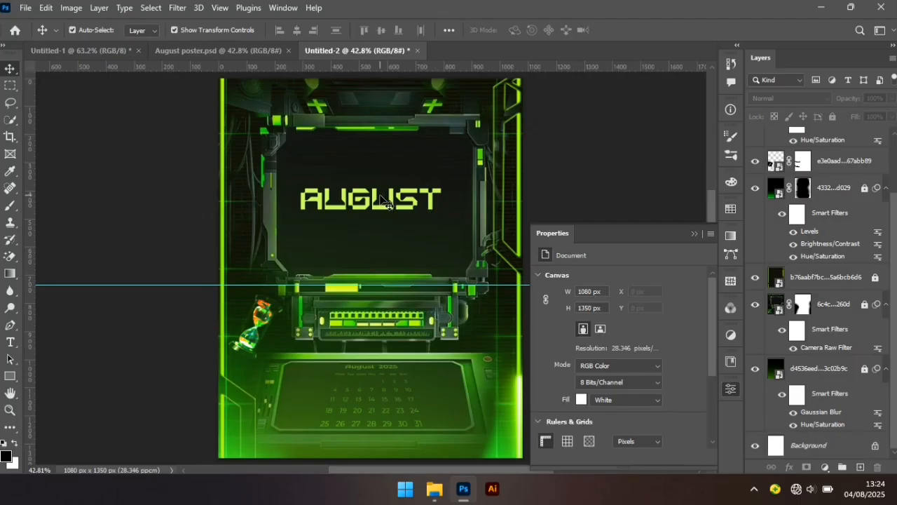
Step: Scale the AUGUST text up proportionally to about 124.5% and centre it horizontally on the canvas again
click(379, 203)
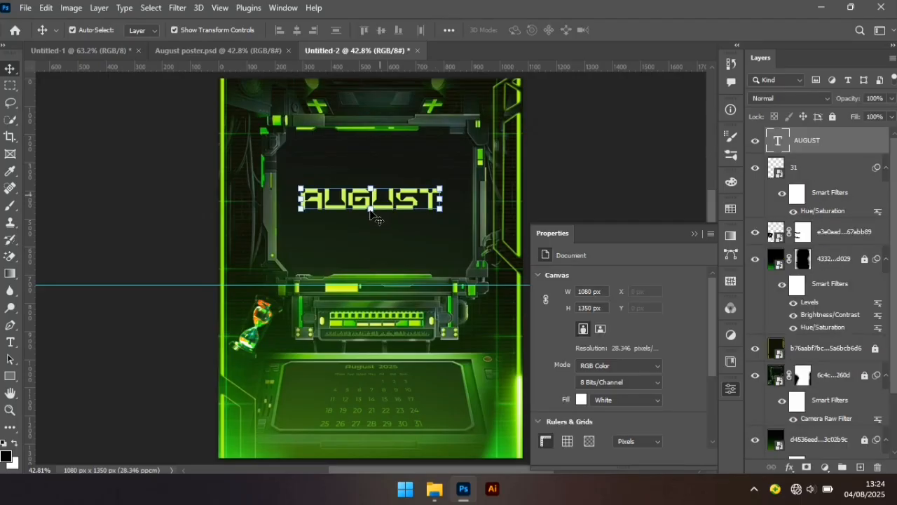
click(370, 210)
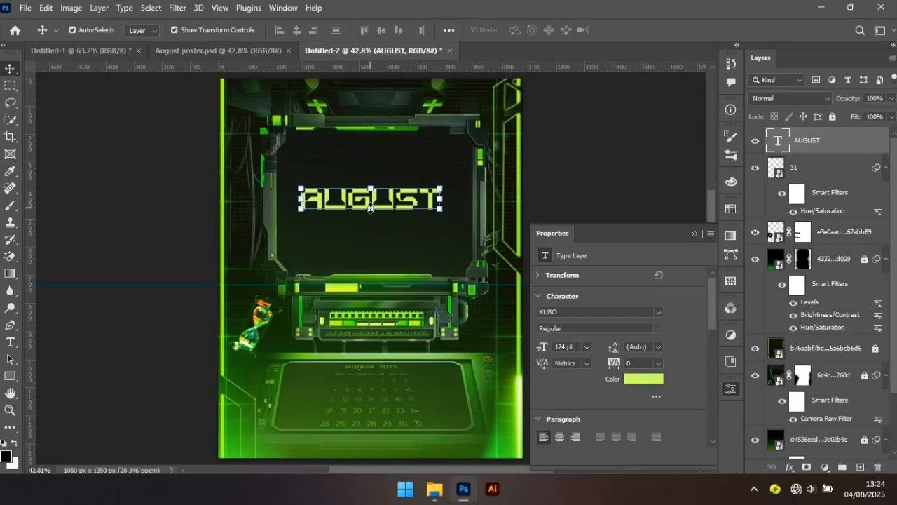
click(370, 210)
drag(370, 213, 371, 222)
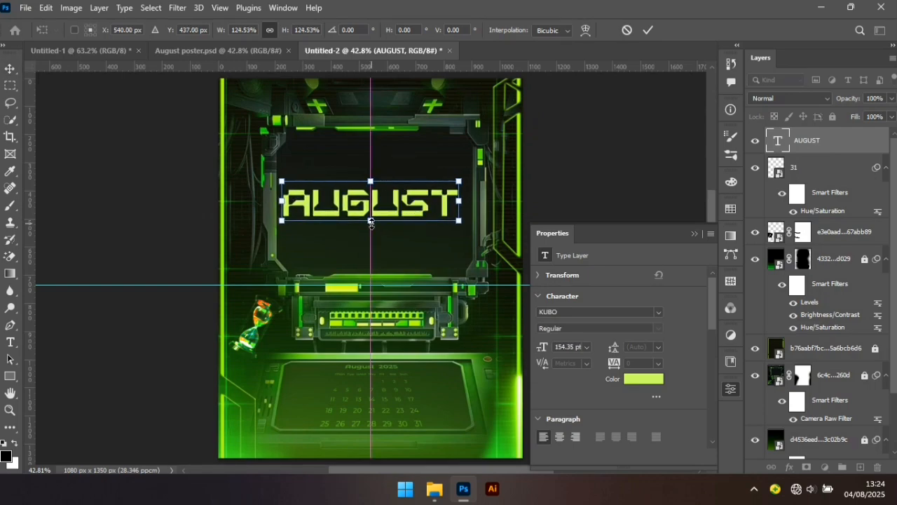
key(Return)
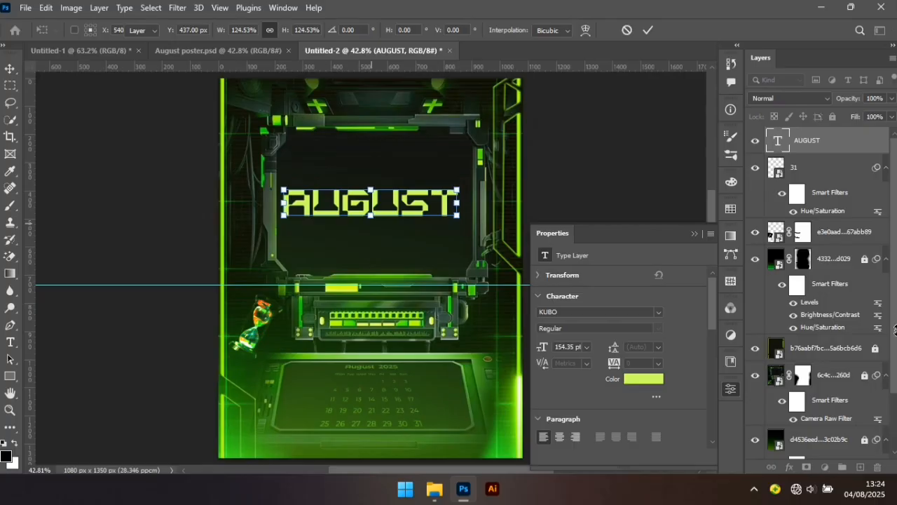
scroll(890, 364, down, 3)
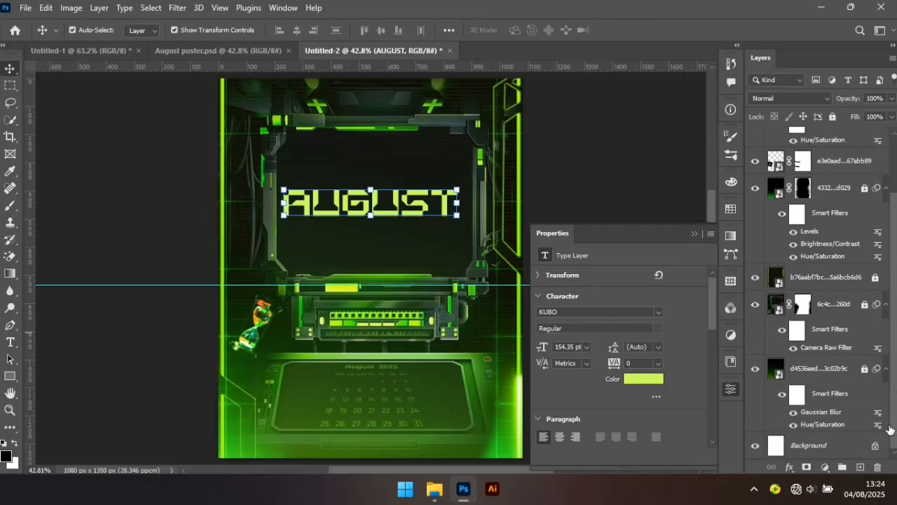
click(833, 445)
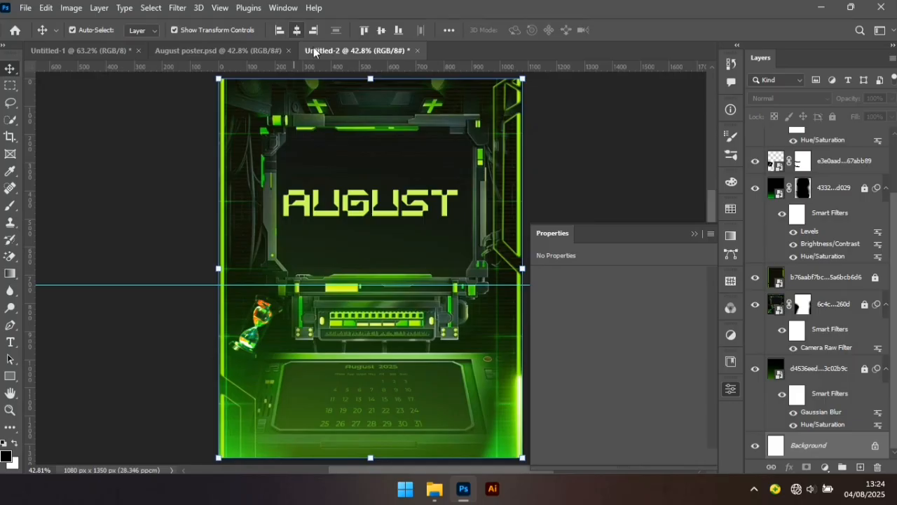
click(314, 32)
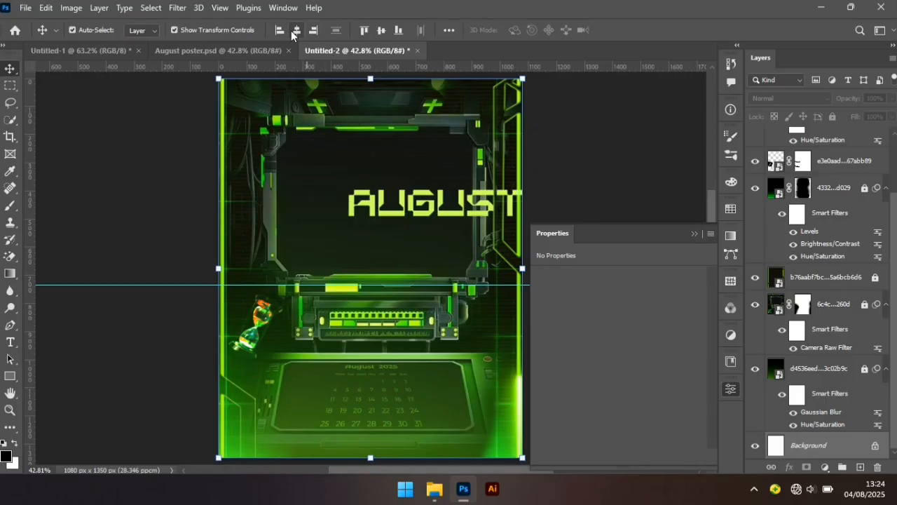
click(296, 31)
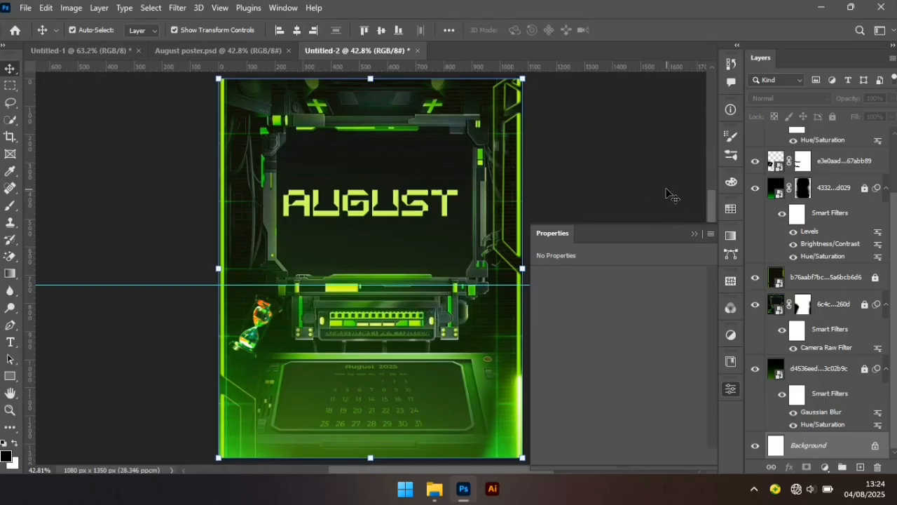
click(656, 194)
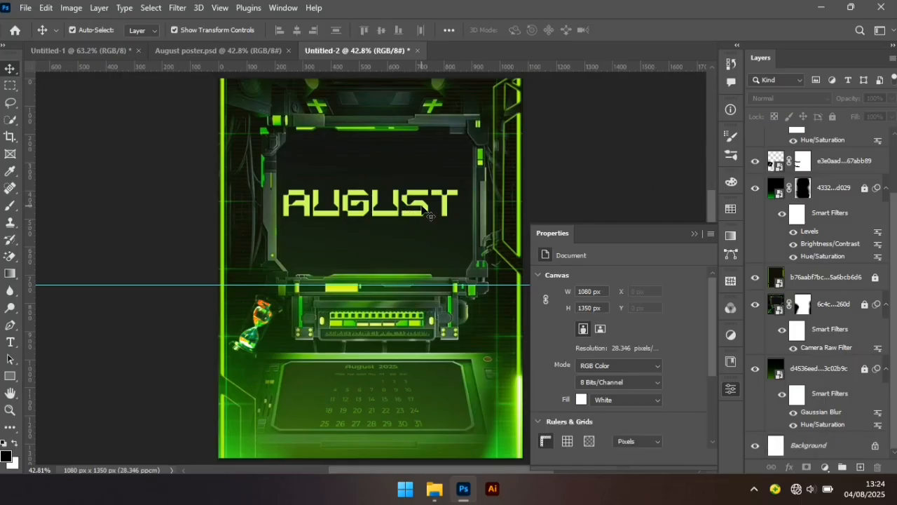
Step: Enlarge the AUGUST text slightly by about 3%, to 158.7 pt, and realign it to the canvas's horizontal centre
click(429, 214)
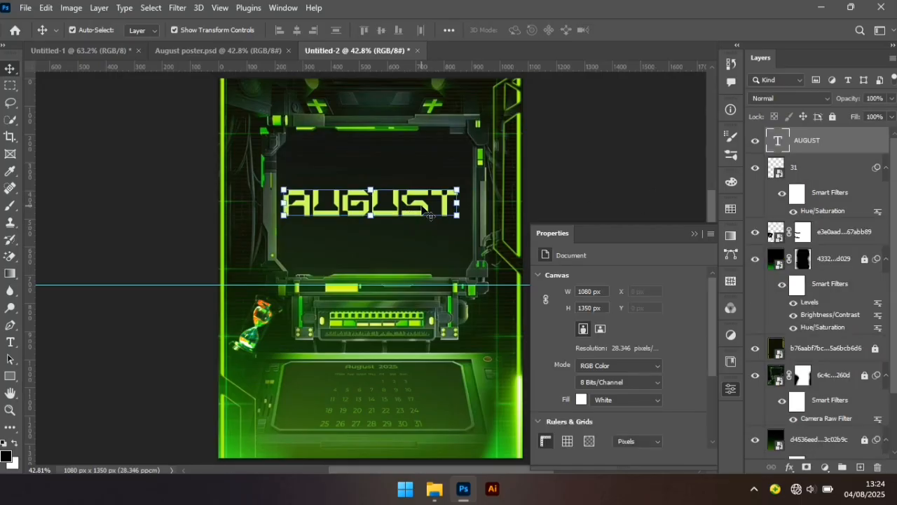
click(456, 202)
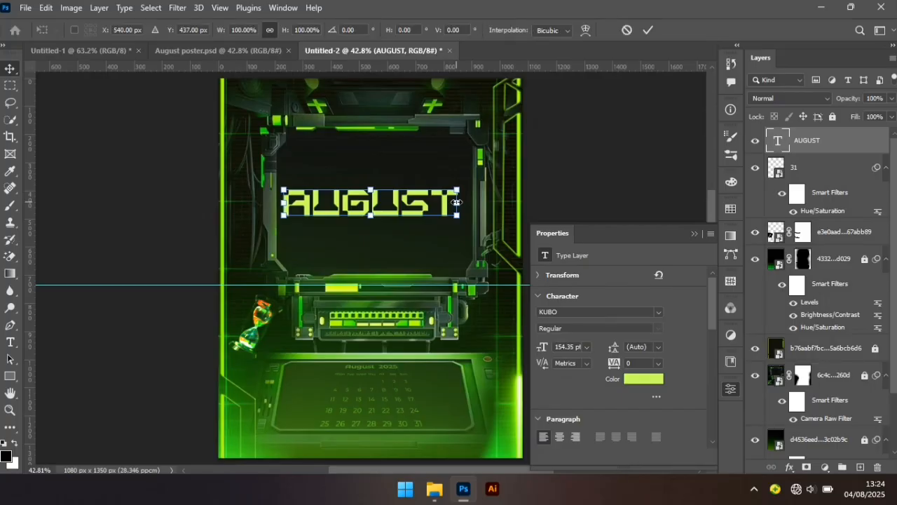
drag(456, 201, 463, 202)
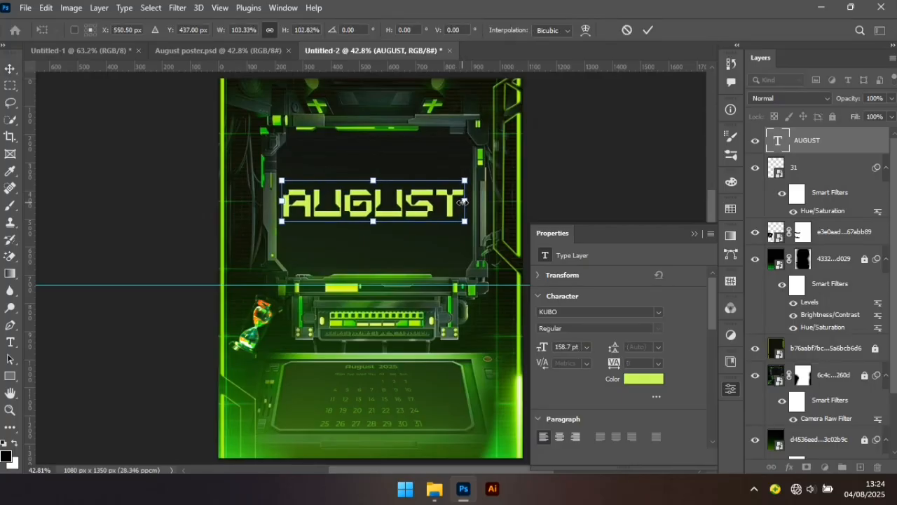
key(Return)
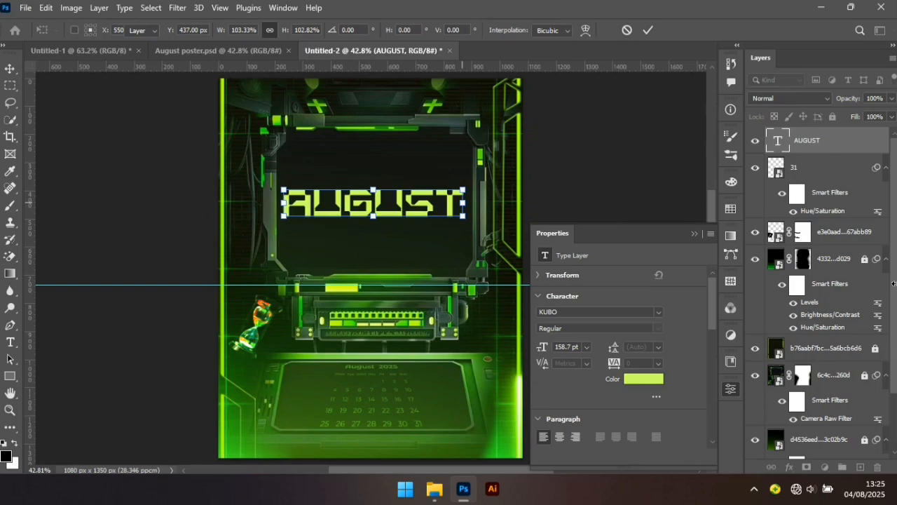
scroll(855, 351, down, 3)
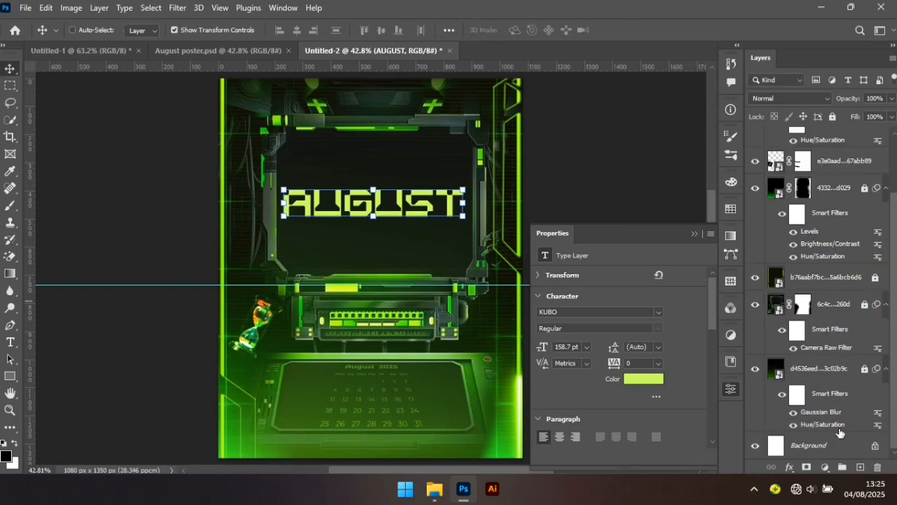
click(814, 446)
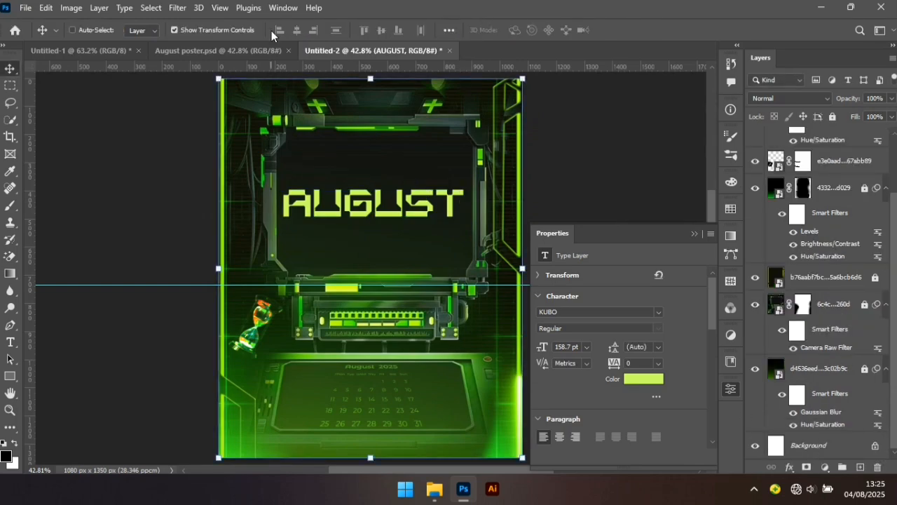
click(297, 30)
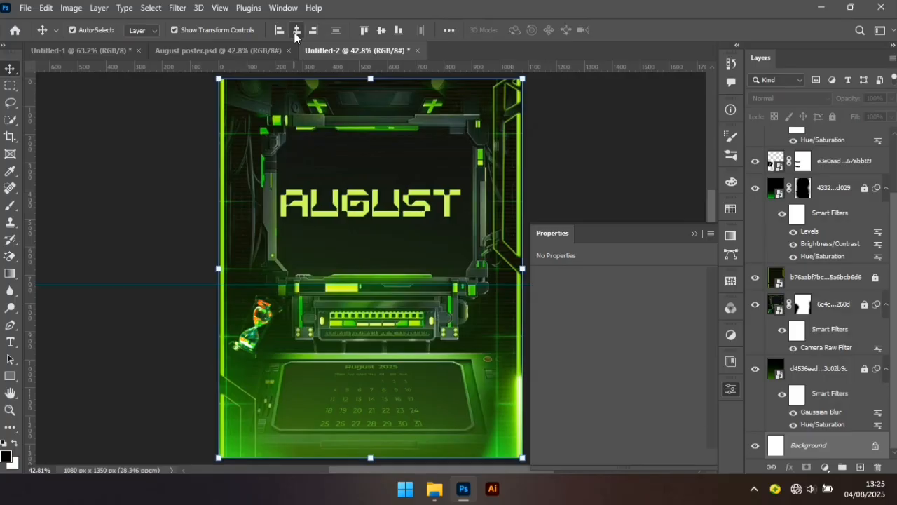
click(584, 186)
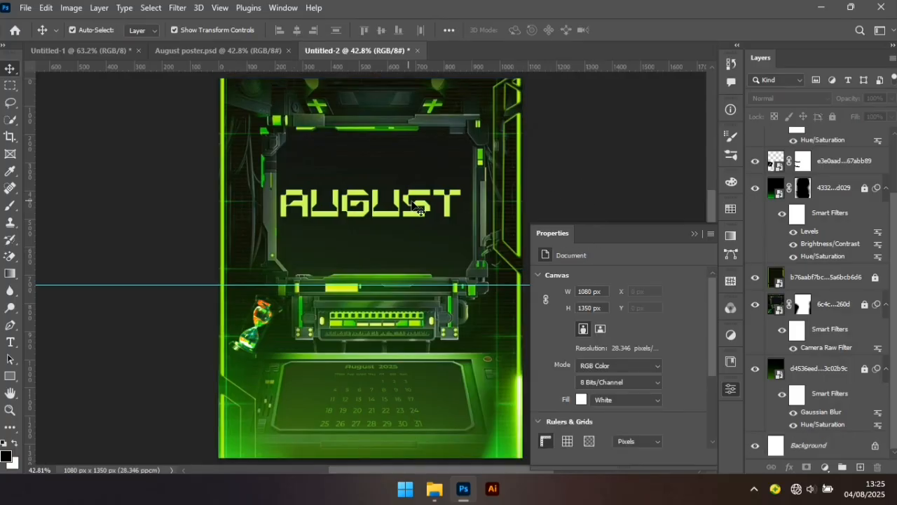
Step: Shift the AUGUST text slightly to the right within the monitor frame and duplicate its layer
drag(425, 210, 428, 212)
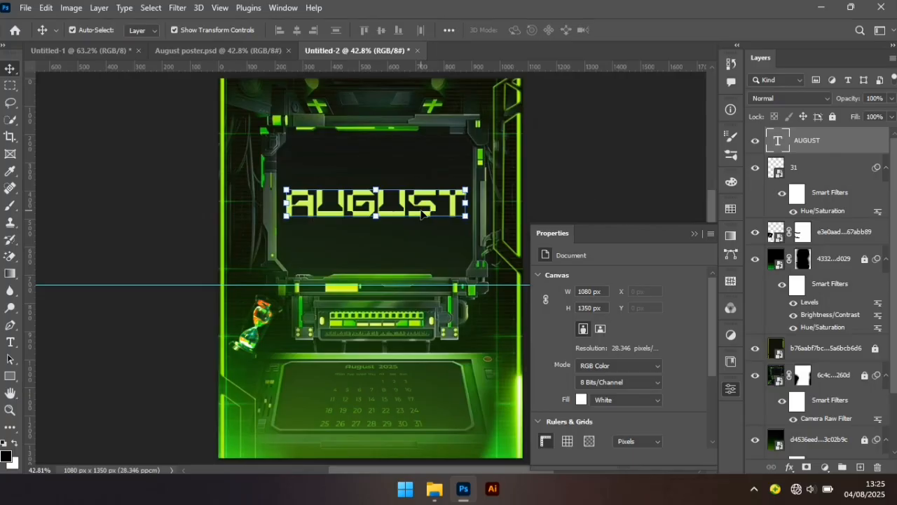
shift+click(421, 210)
shift+click(421, 210)
key(ctrl+j)
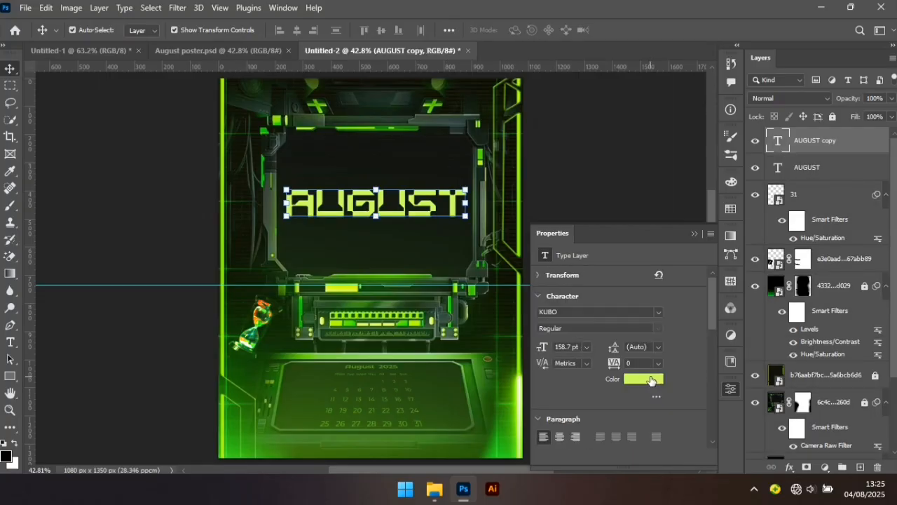
Step: Set the text colour of the duplicated AUGUST layer to white, ffffff
click(650, 380)
text(f)
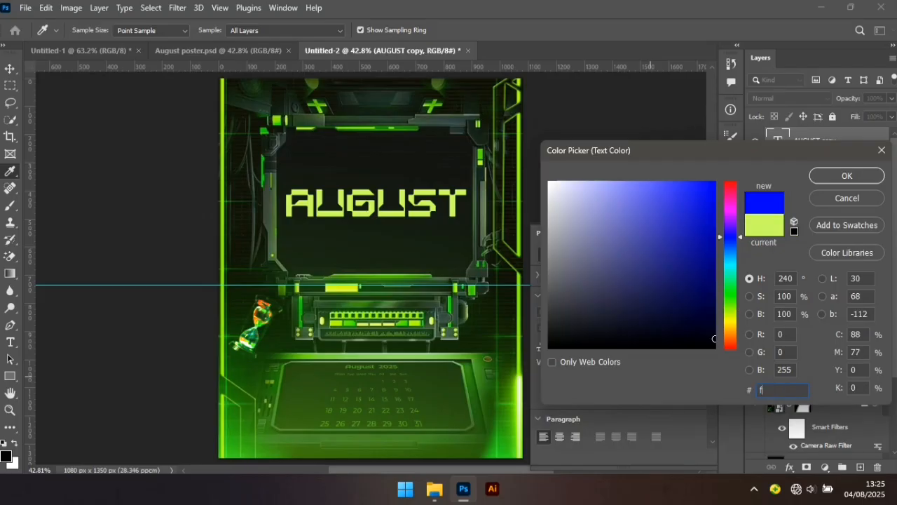
text(ffff)
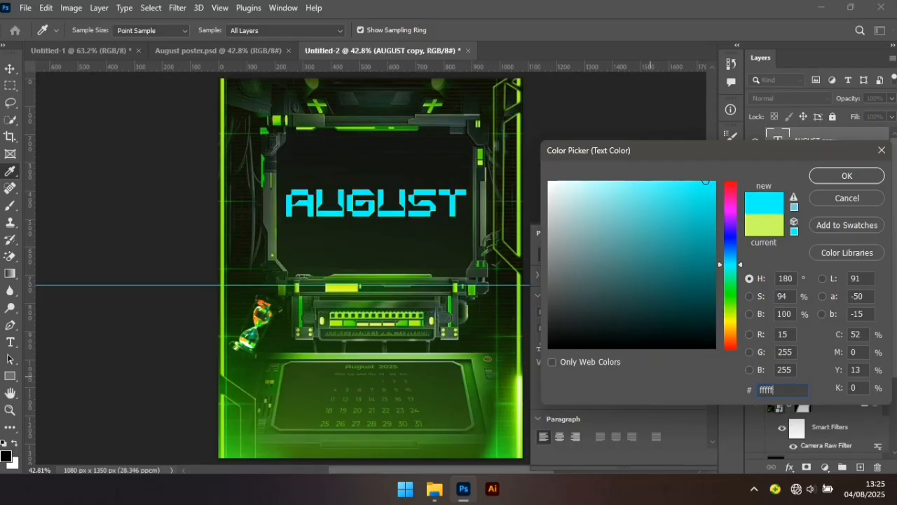
text(f)
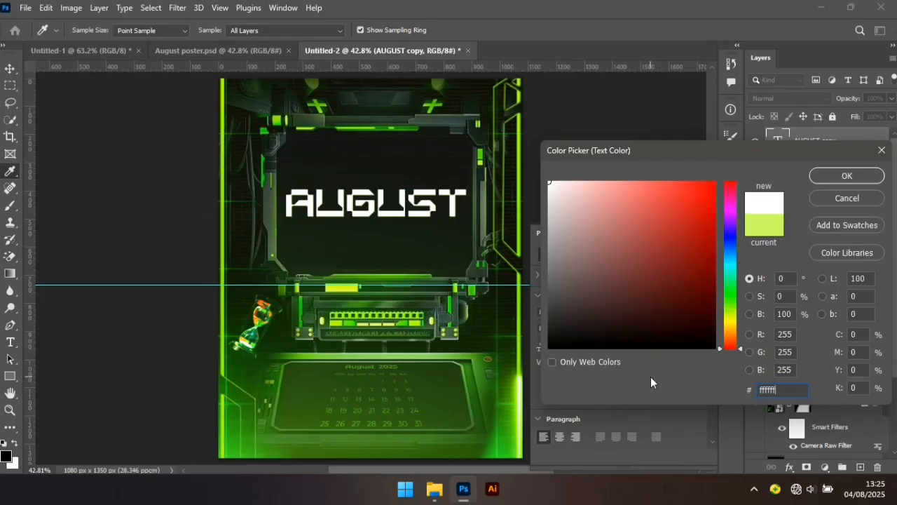
key(Return)
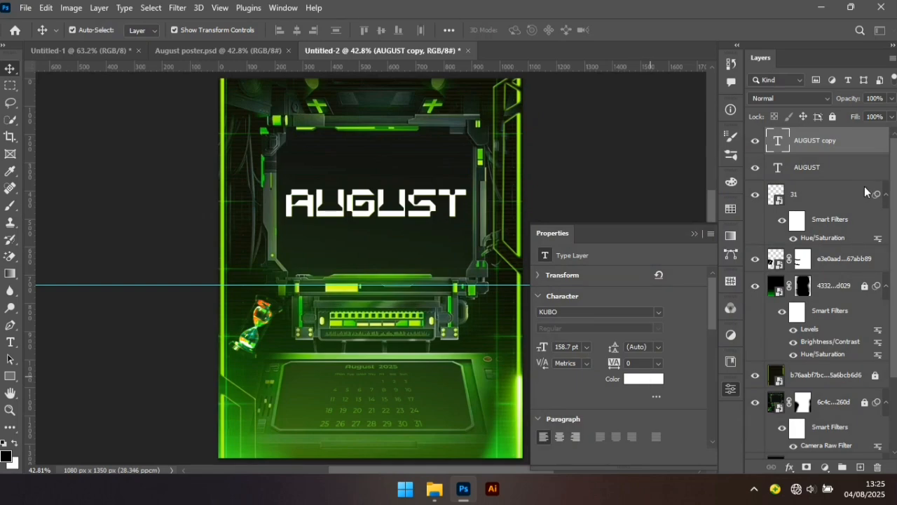
Step: Nudge the green AUGUST layer slightly down and place the white copy beneath it in the layer stack
click(822, 169)
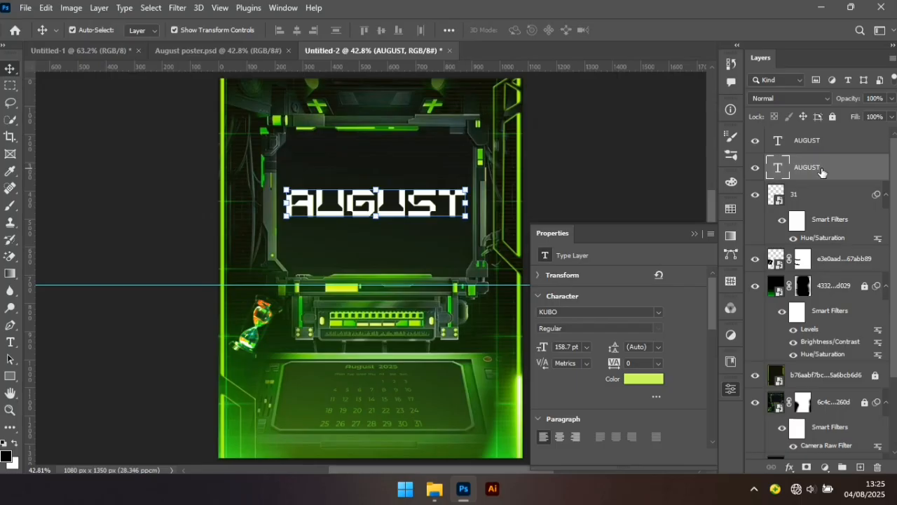
key(Down)
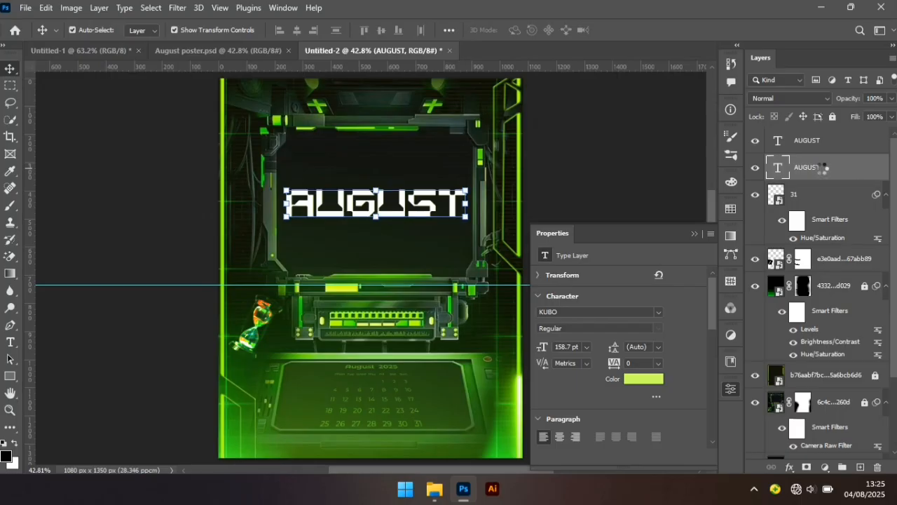
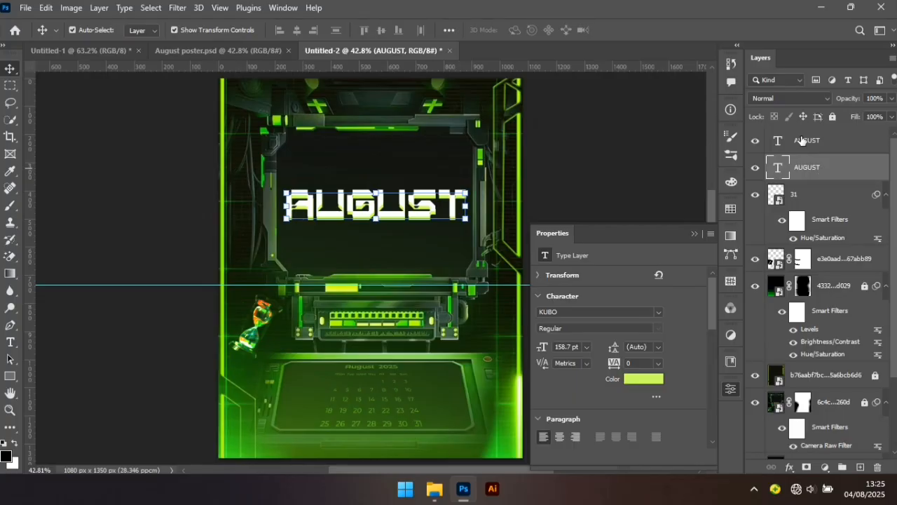
drag(801, 140, 813, 171)
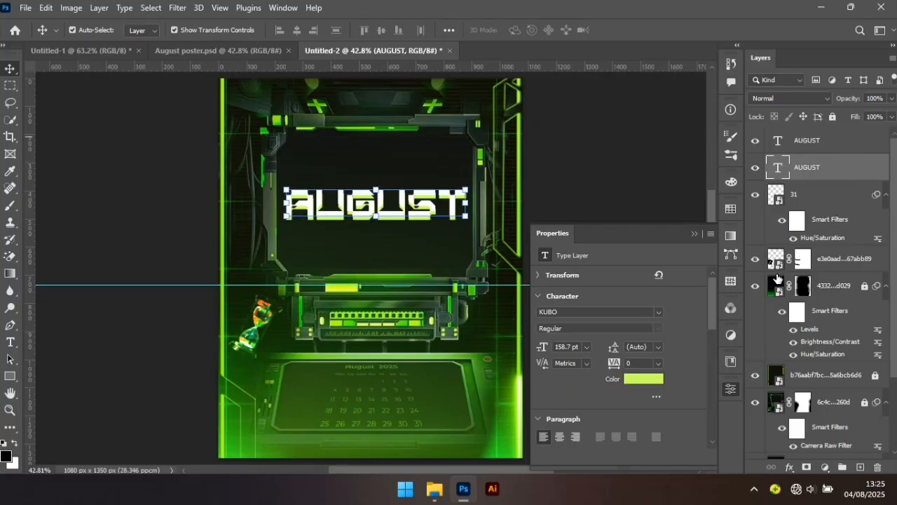
Step: Undo the layer reordering so the white AUGUST copy is on top, and fine-tune the vertical offset between the two AUGUST layers
key(ctrl+z)
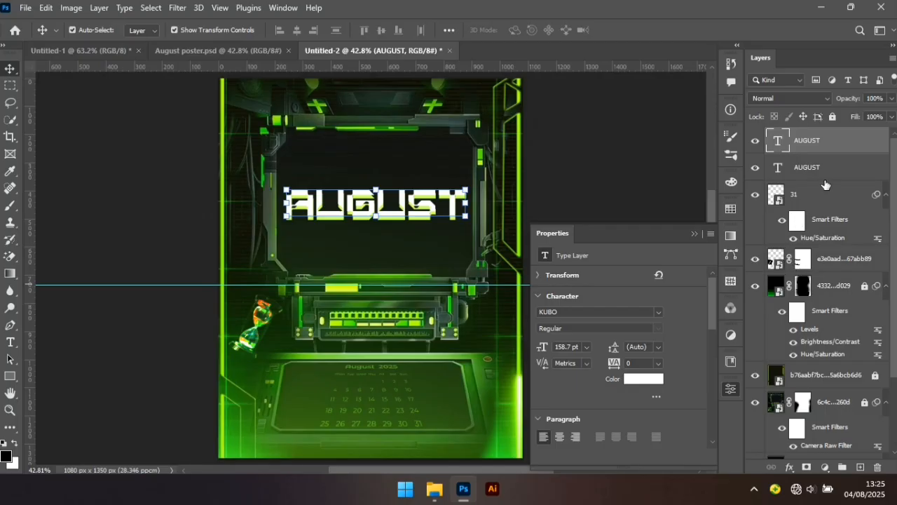
key(shift+Down)
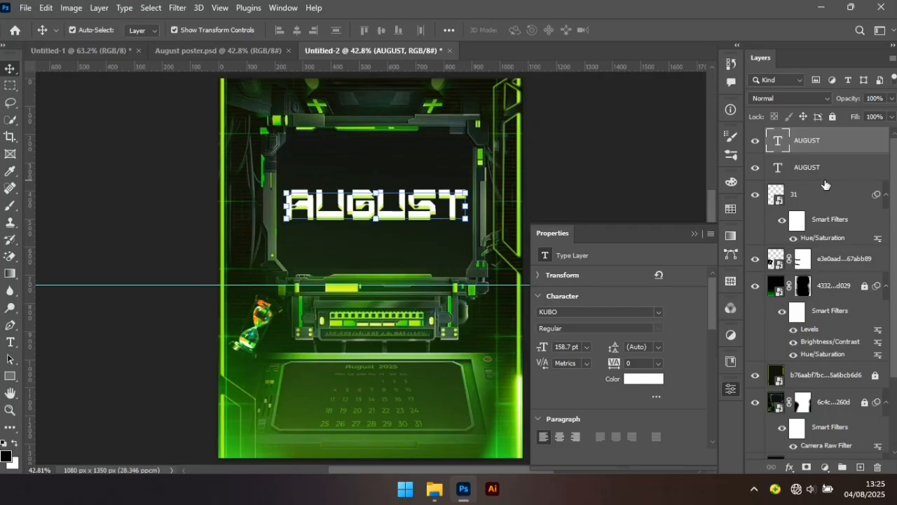
click(825, 180)
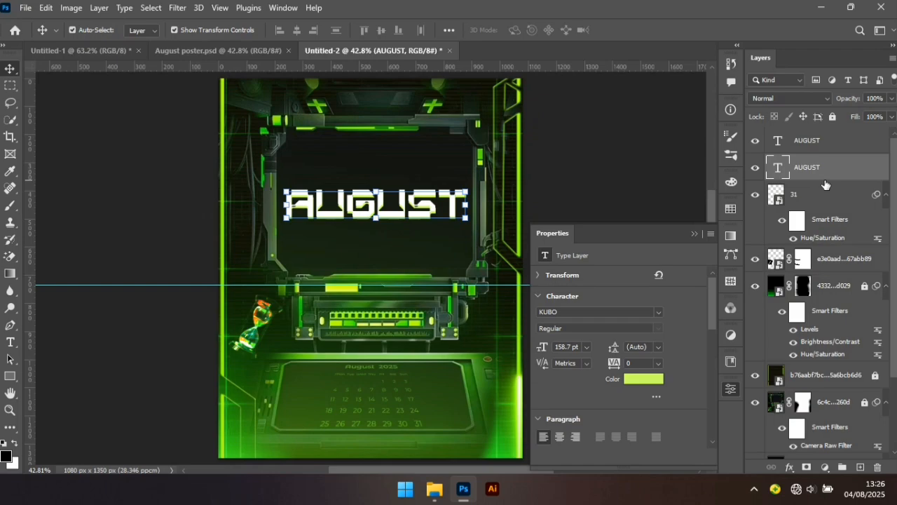
Step: Add an Outer Glow effect to the white AUGUST layer
click(811, 145)
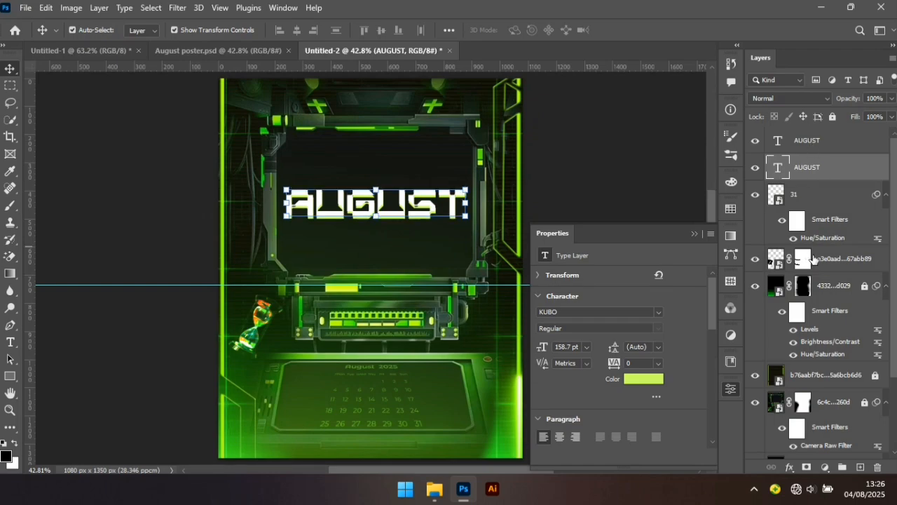
click(789, 468)
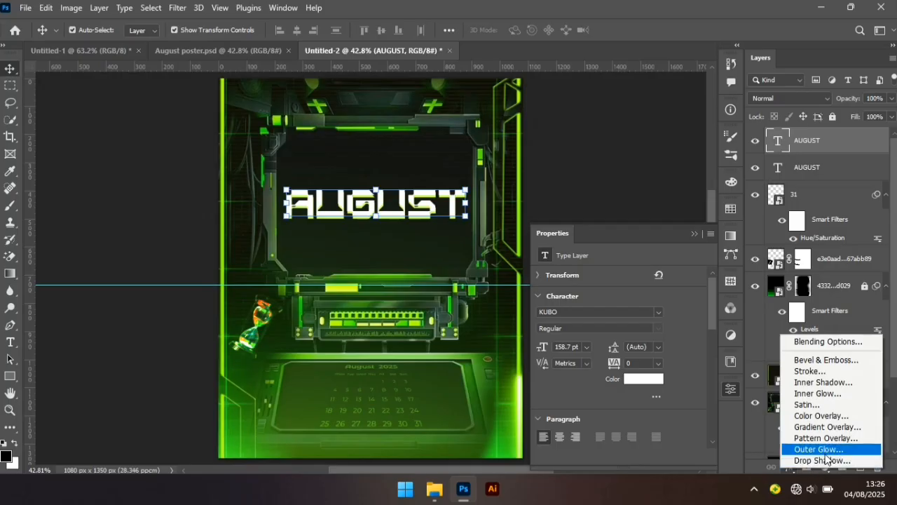
click(827, 449)
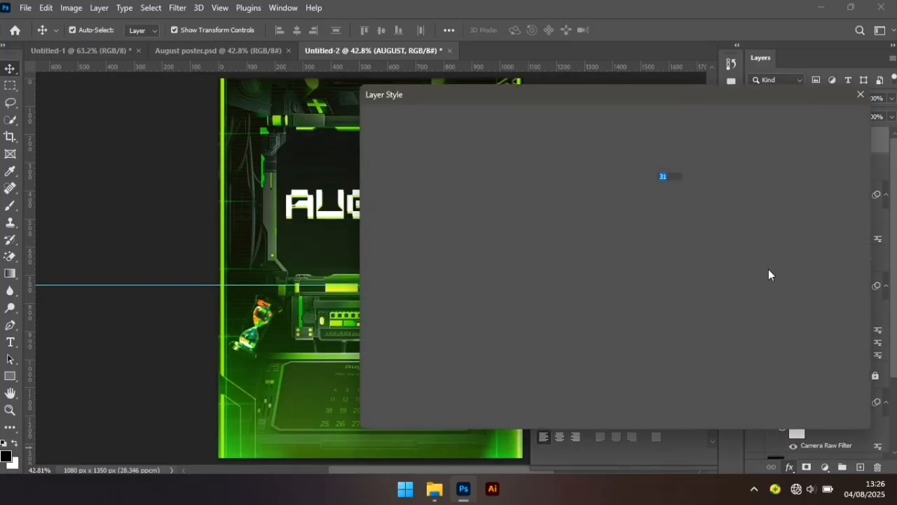
drag(613, 94, 754, 77)
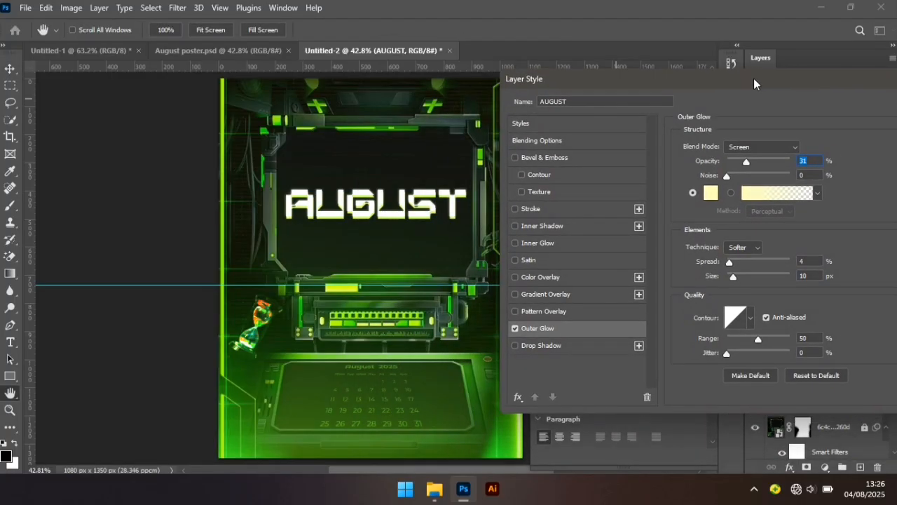
Step: Set the outer glow colour of the white AUGUST layer to pale yellow, fdffbc
click(710, 197)
click(711, 194)
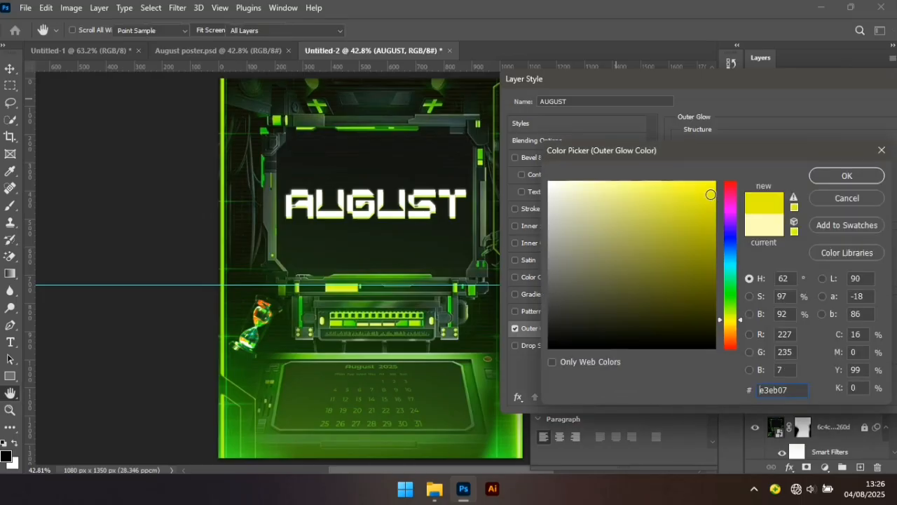
text(f)
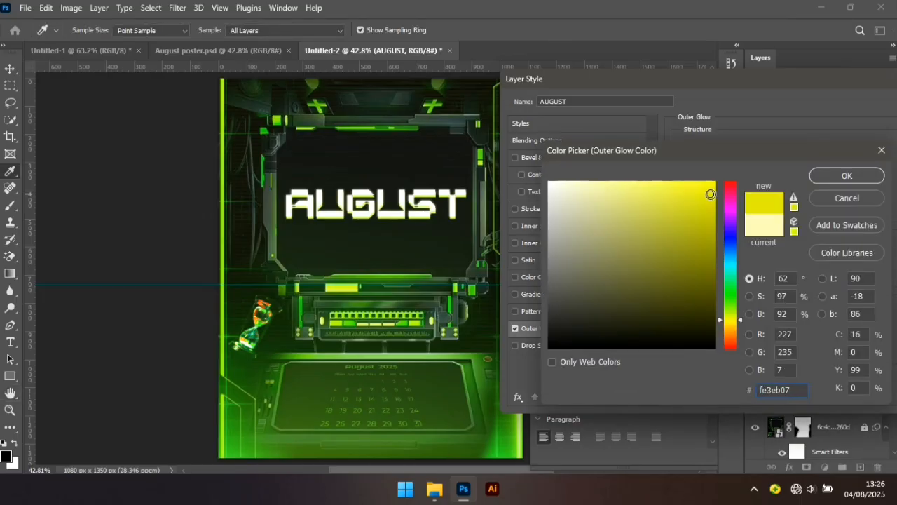
text(d)
key(ctrl+a)
text(fd)
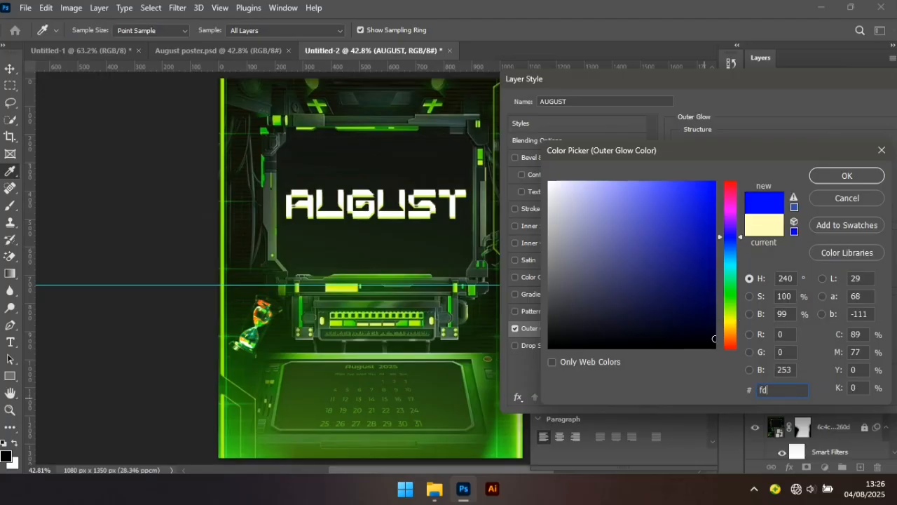
text(ff)
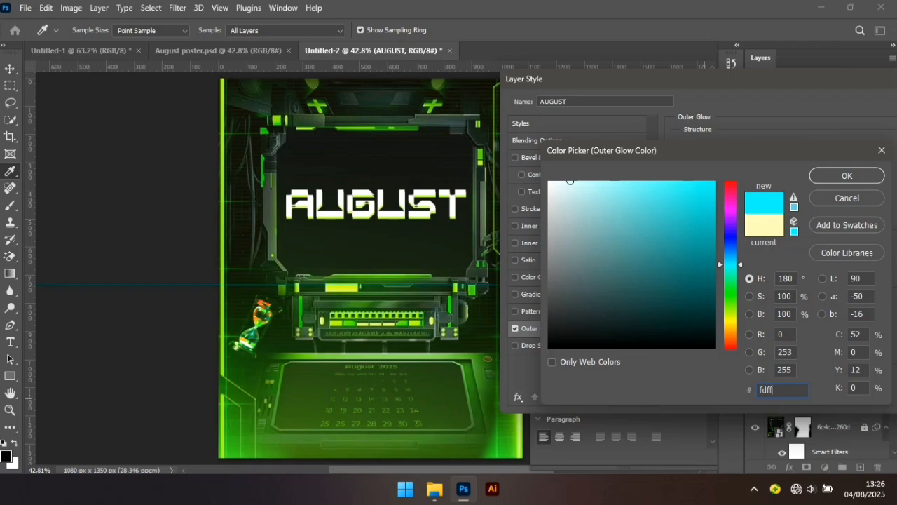
text(bx)
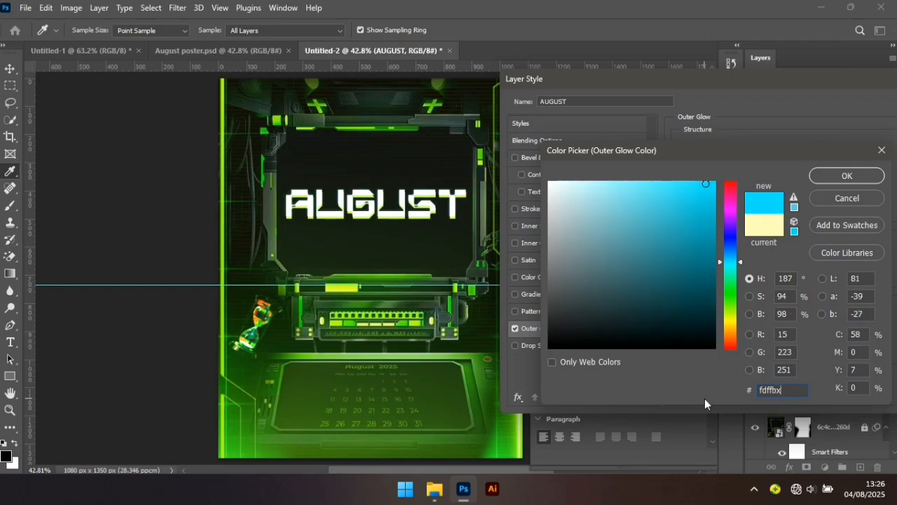
key(BackSpace)
text(c)
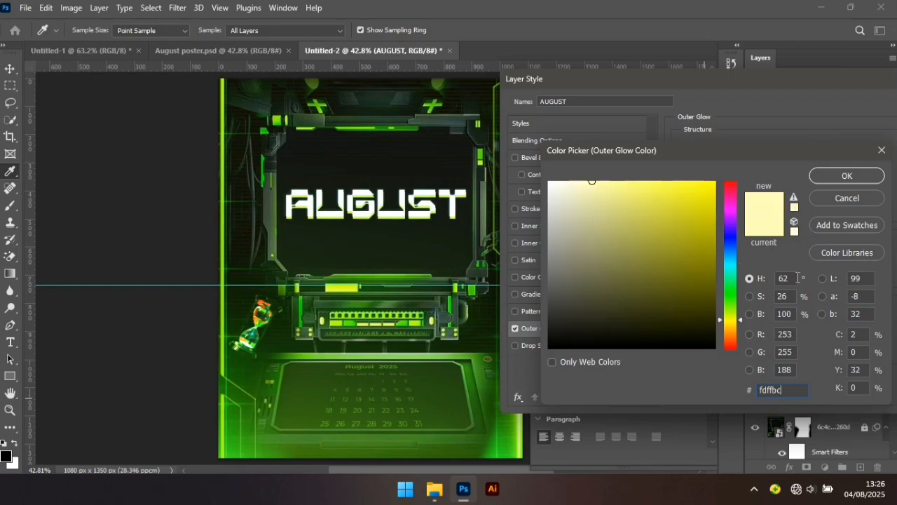
click(844, 176)
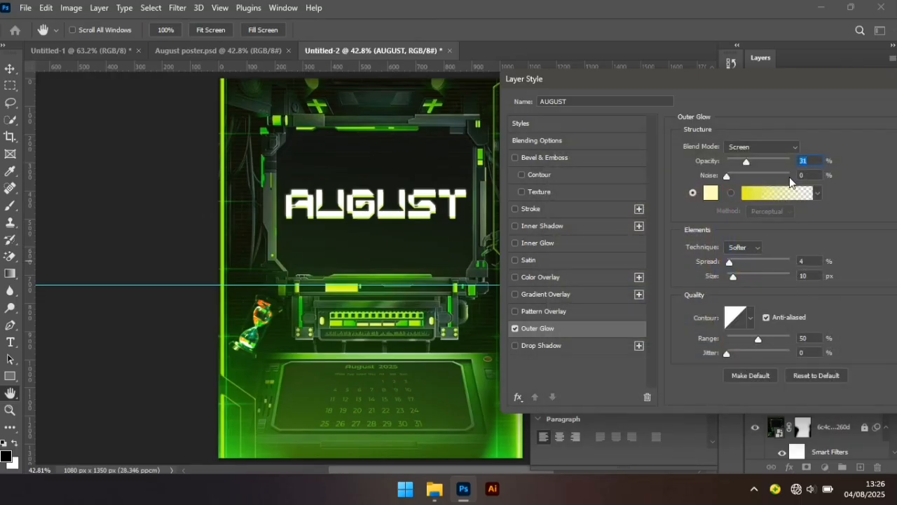
Step: Set the opacity of the white AUGUST layer's outer glow to 50%
click(815, 159)
key(BackSpace)
key(BackSpace)
text(50)
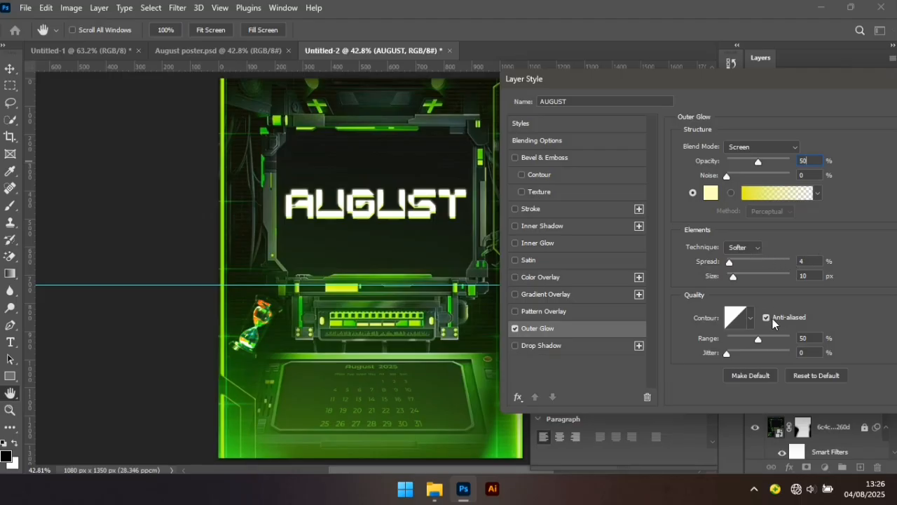
Step: Choose the inverted-cone contour for the AUGUST outer glow, apply the layer style and deselect the layer
click(750, 321)
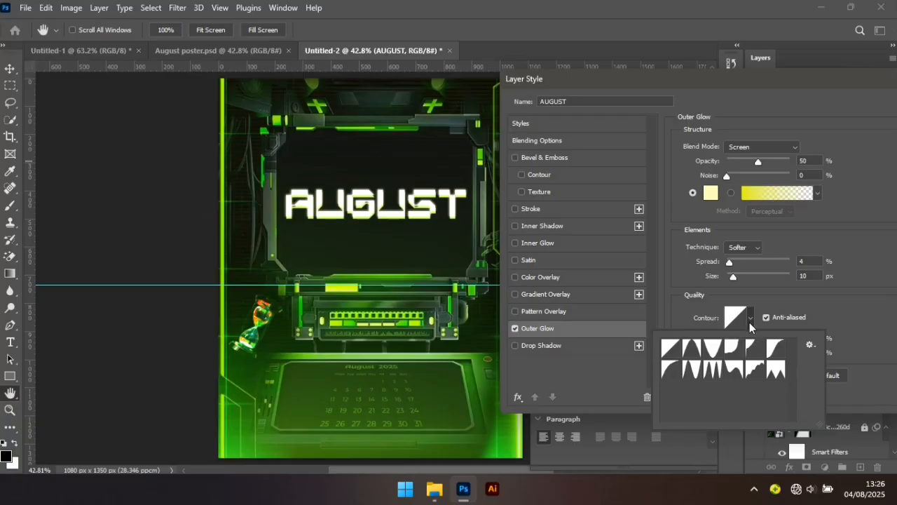
click(714, 351)
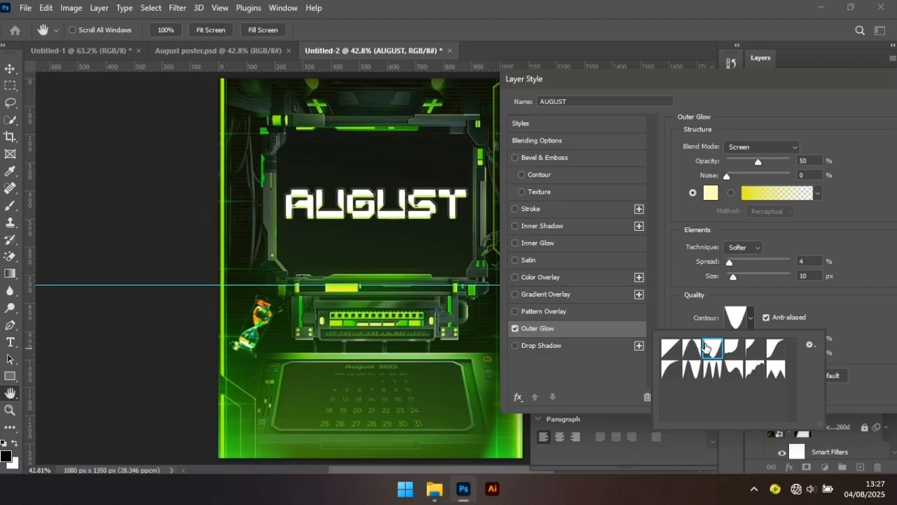
click(847, 308)
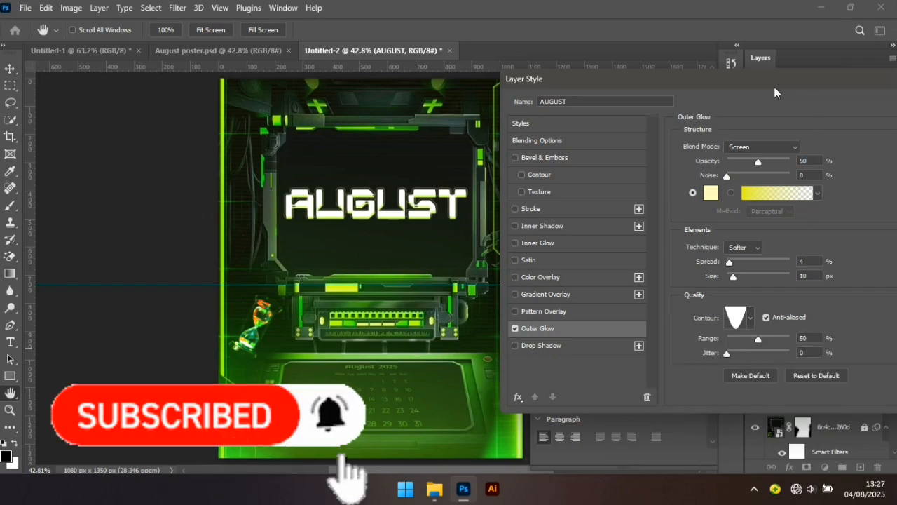
drag(772, 87, 673, 150)
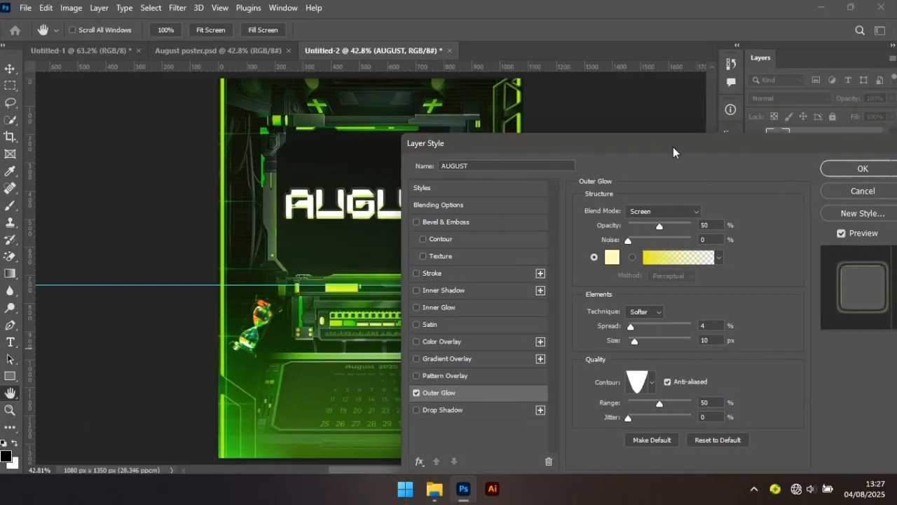
click(842, 171)
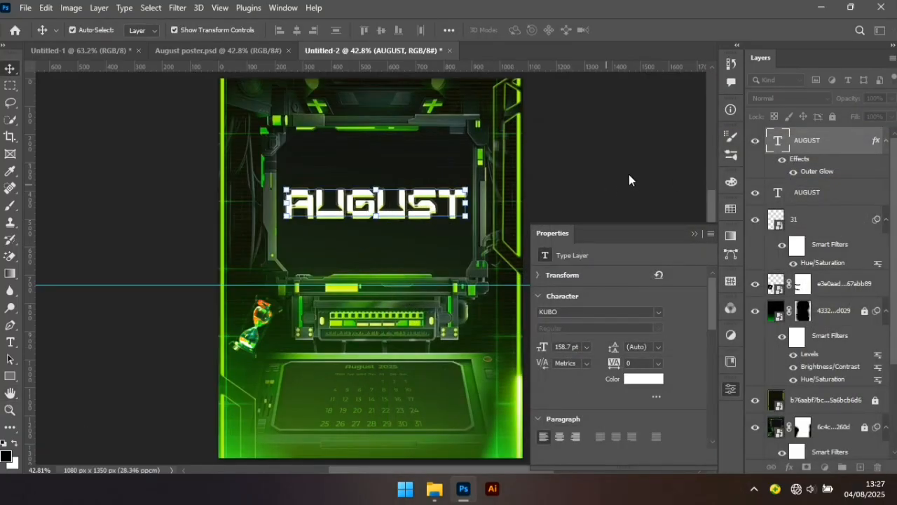
click(578, 167)
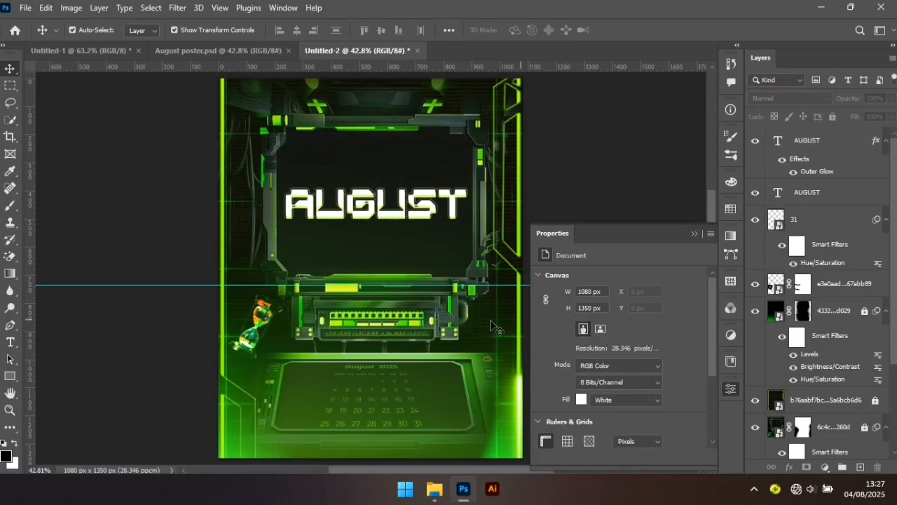
Step: Add a white HELLO text layer above the AUGUST title on the monitor screen
click(18, 350)
click(63, 347)
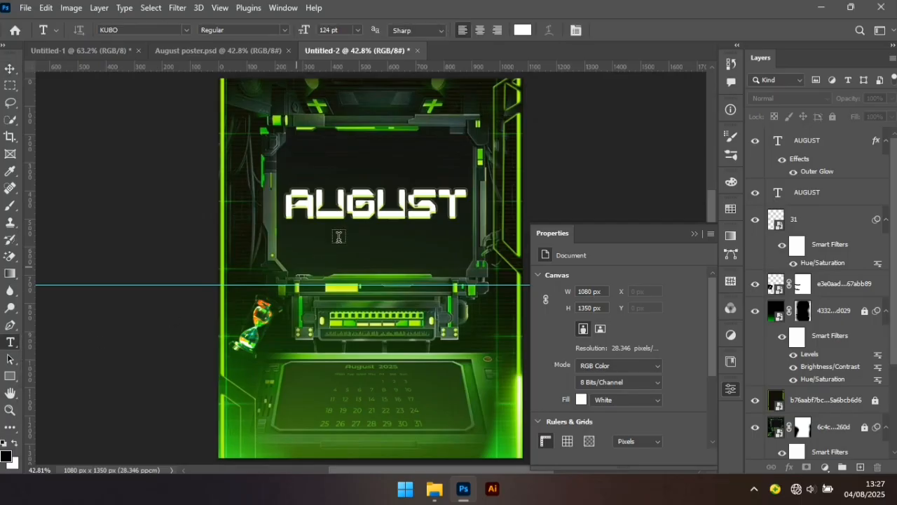
click(366, 170)
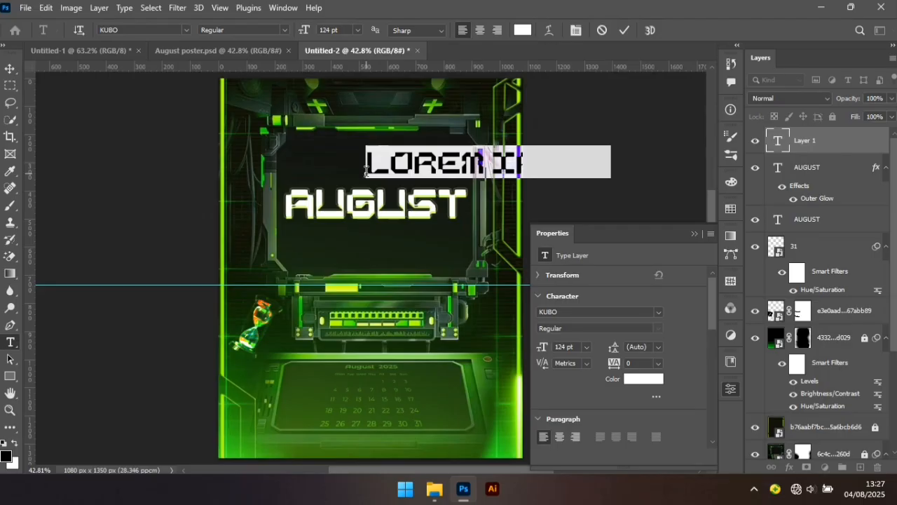
text(HE)
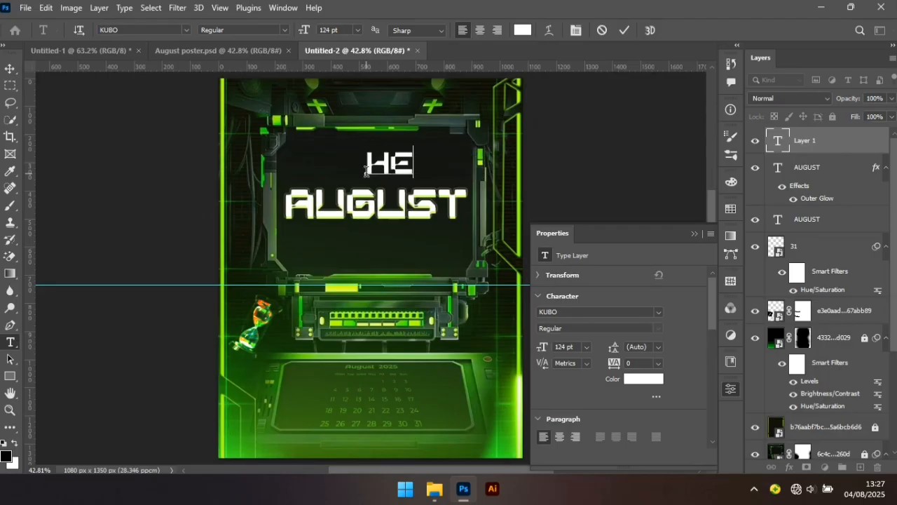
text(LL)
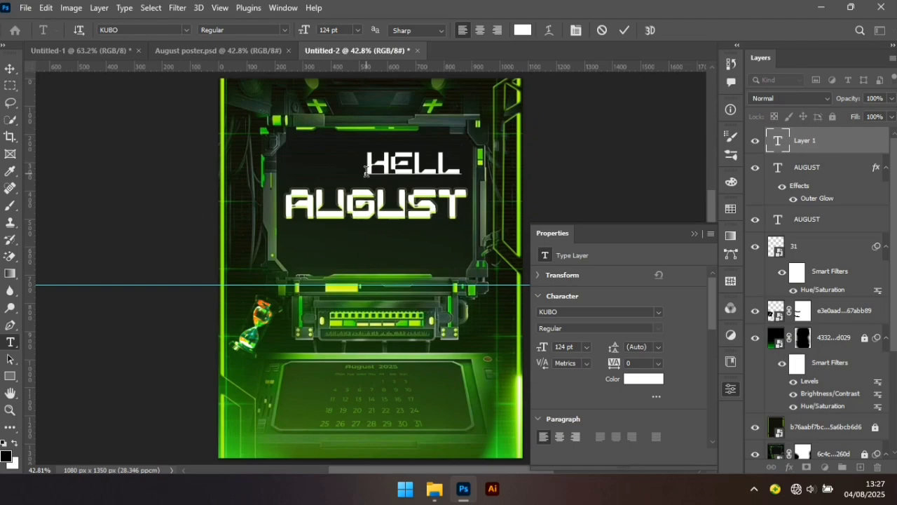
text(O)
Step: Change the font of the HELLO text to 00 Starmap Truetype and commit the text
drag(368, 162, 535, 176)
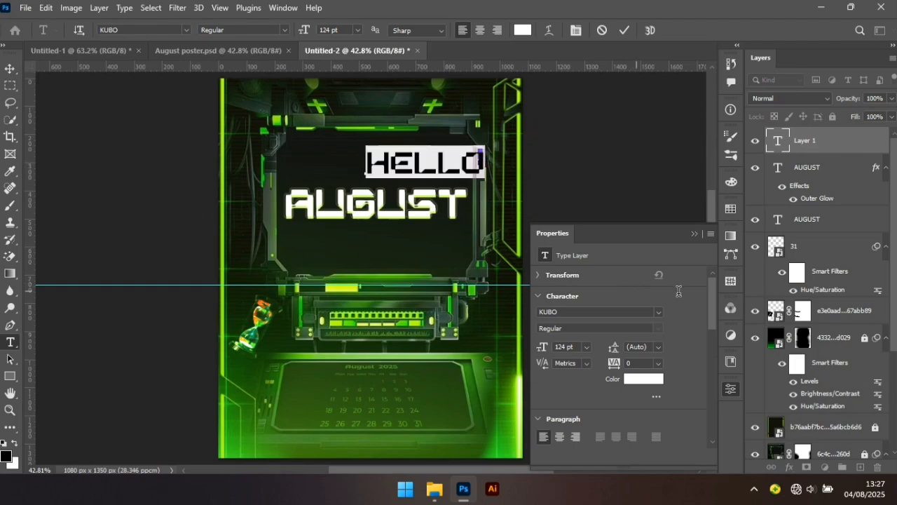
click(660, 315)
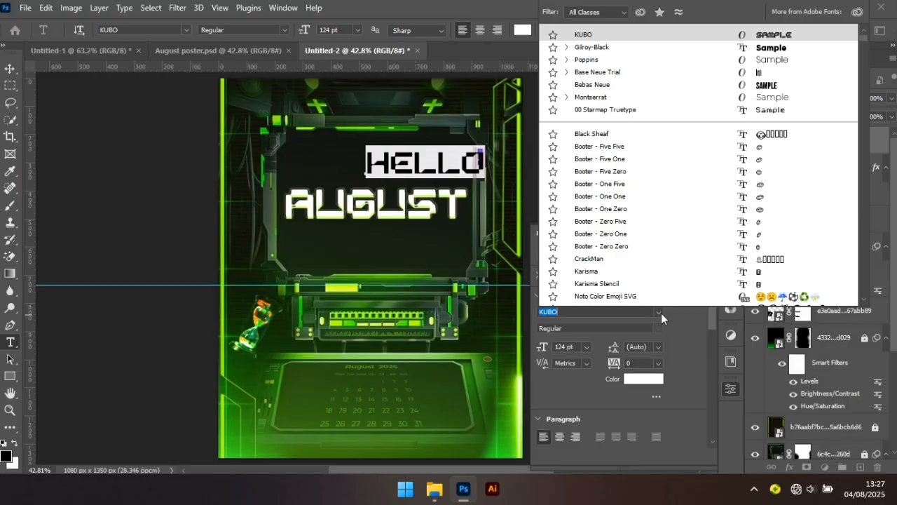
click(692, 110)
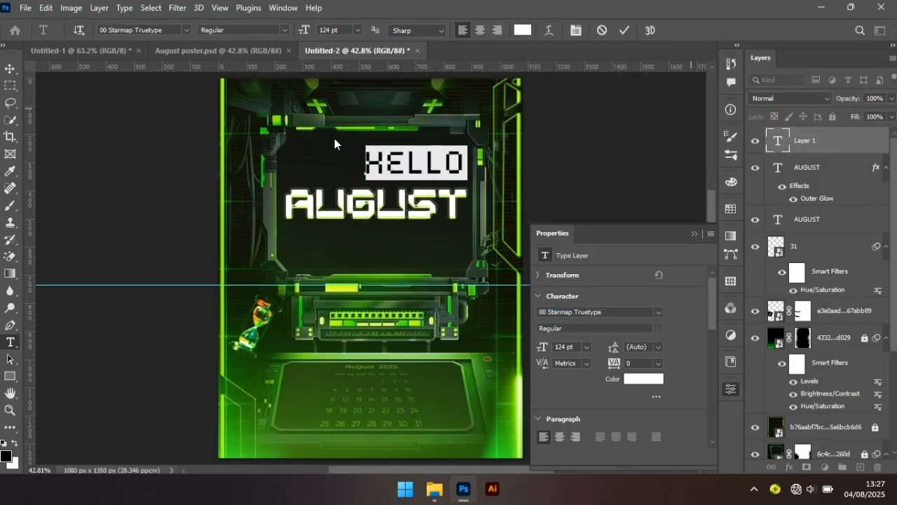
click(10, 68)
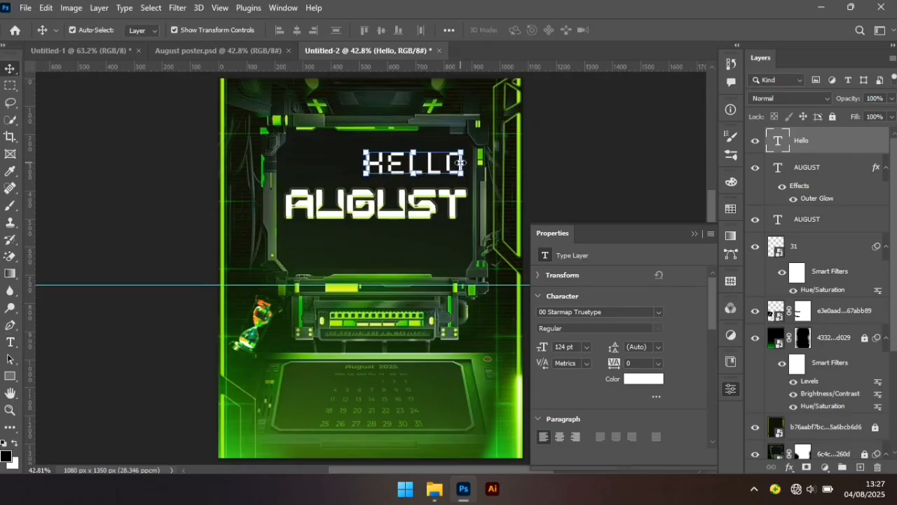
Step: Scale the HELLO text down to about 60%, a font size of 74.19 pt
click(461, 163)
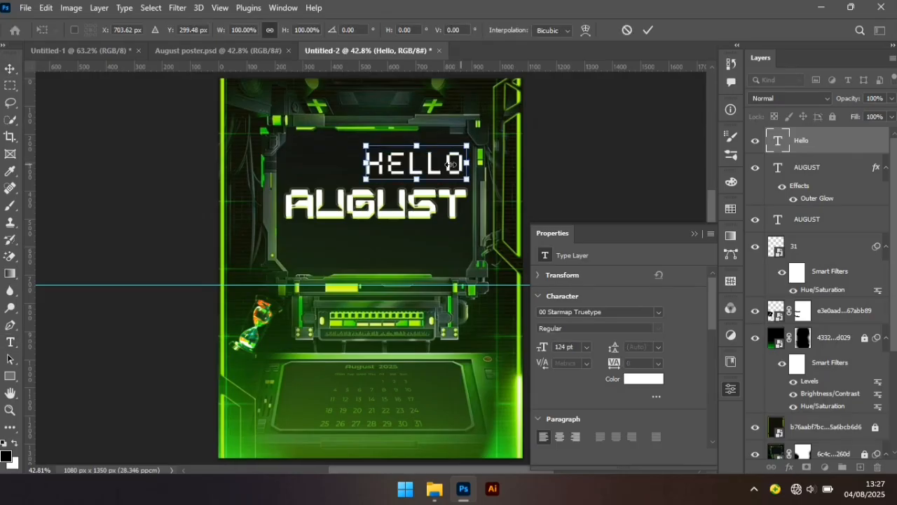
drag(450, 163, 426, 166)
key(Return)
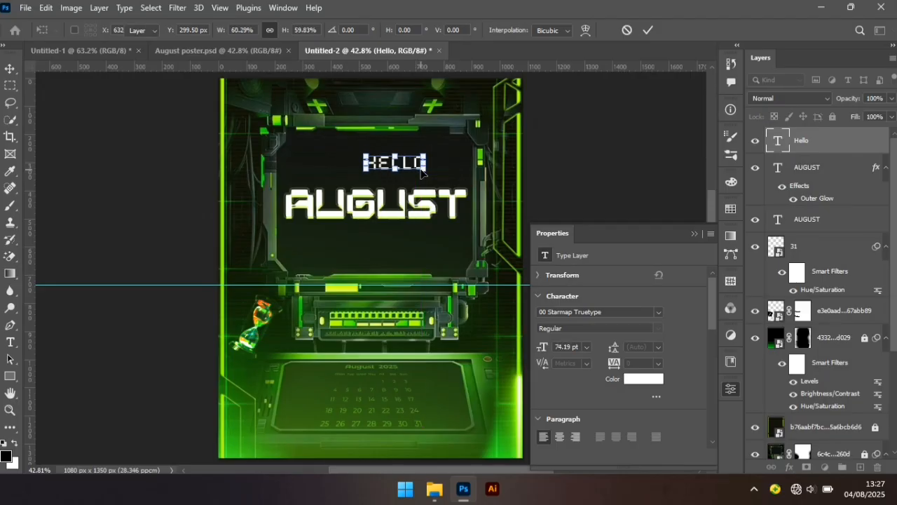
Step: Add an Outer Glow effect to the HELLO text layer with its opacity set to 31%
click(790, 467)
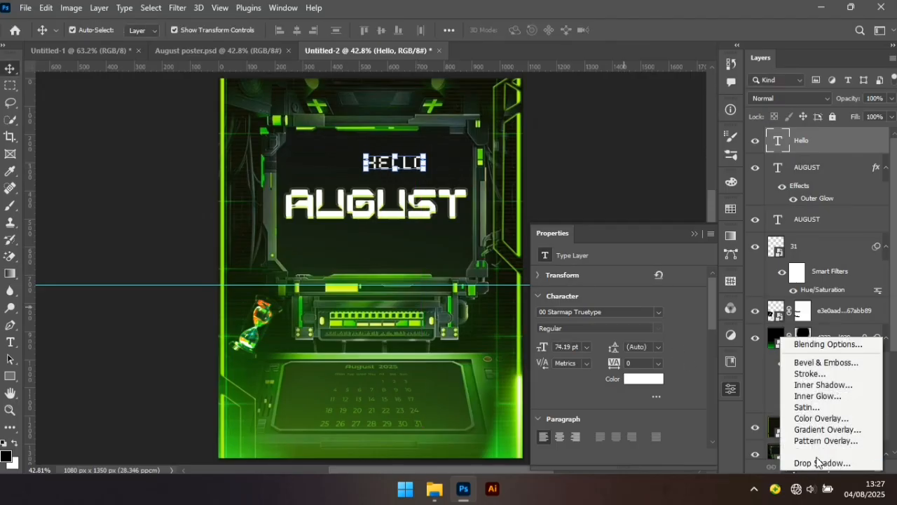
key(Escape)
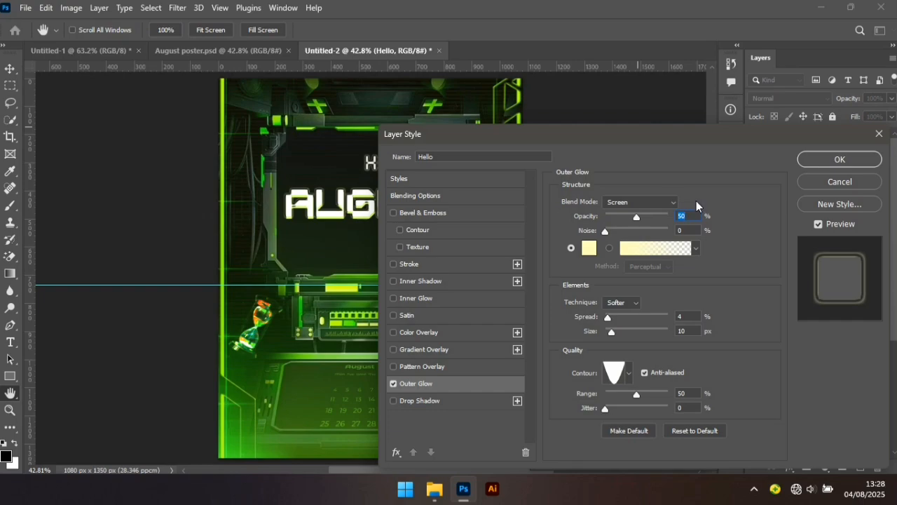
key(BackSpace)
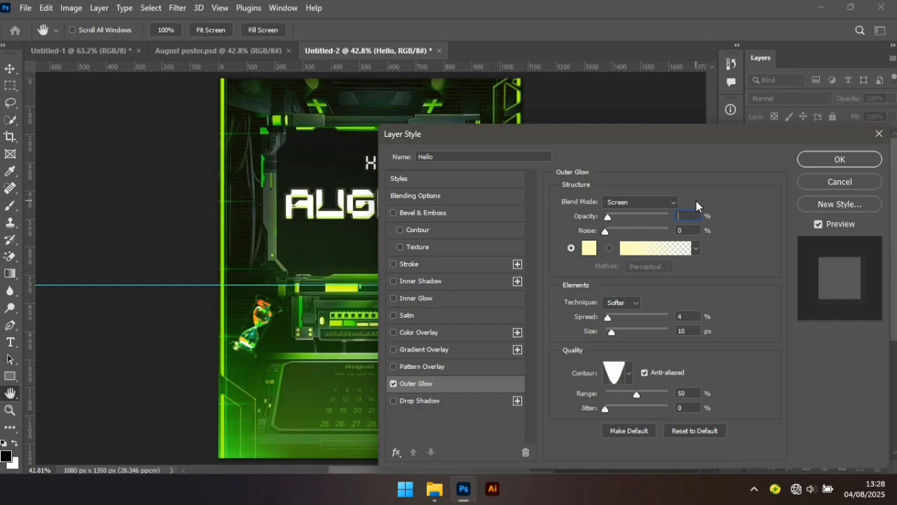
text(31)
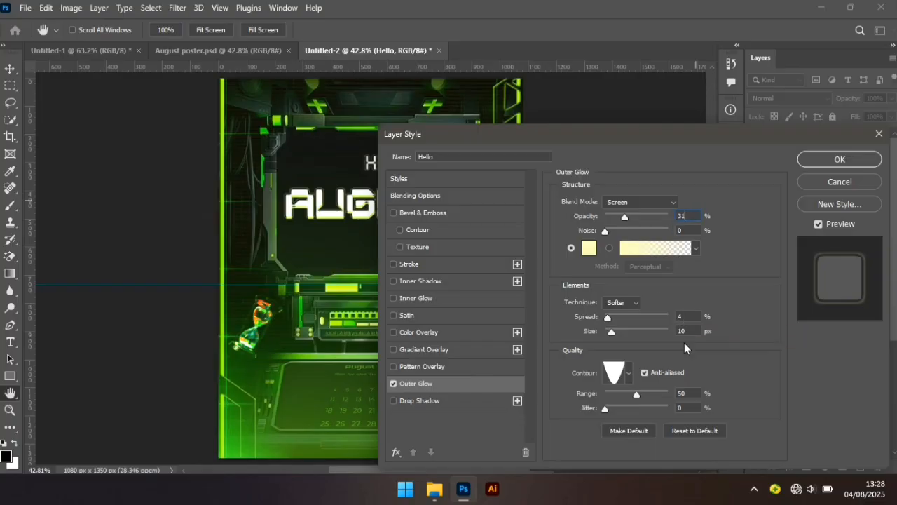
Step: Choose the linear contour for the HELLO text's outer glow and apply the layer style
click(626, 375)
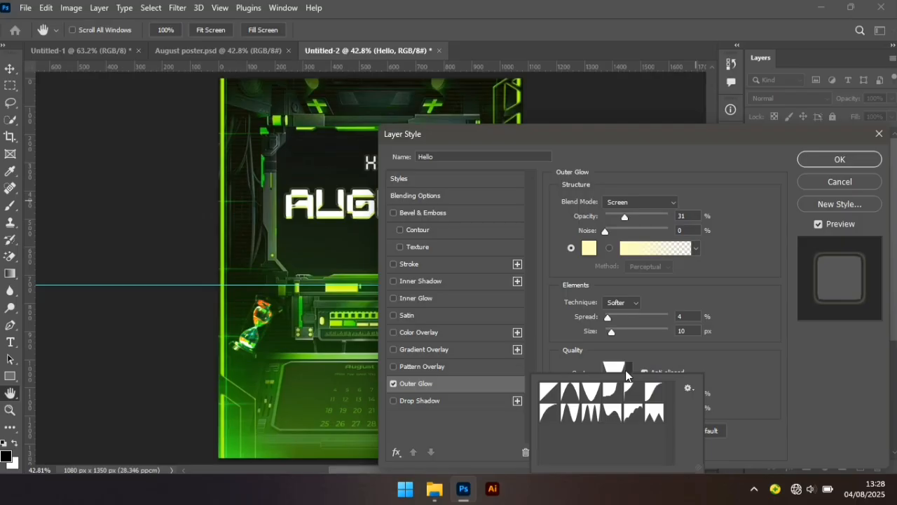
click(548, 393)
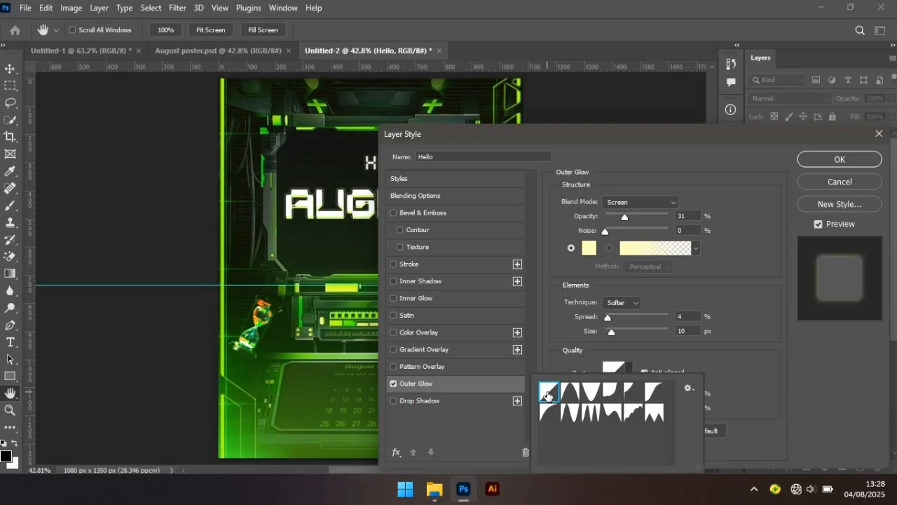
click(762, 289)
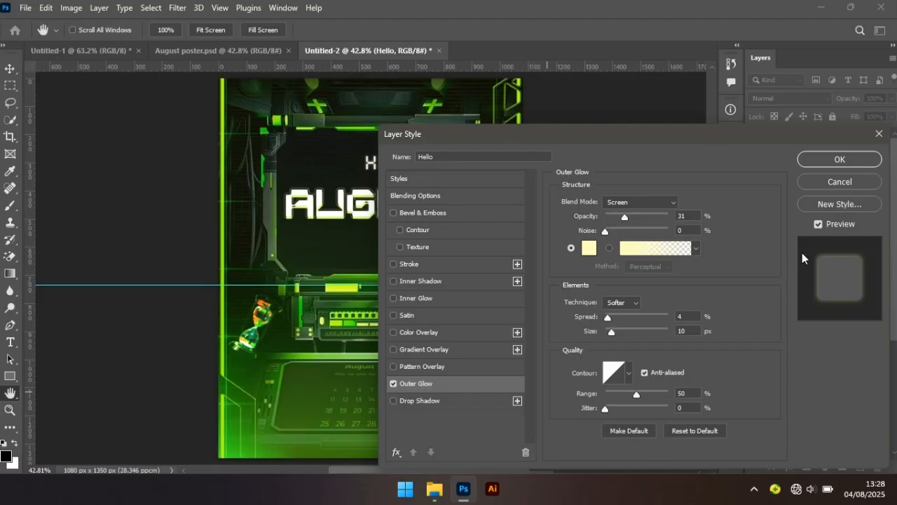
click(829, 162)
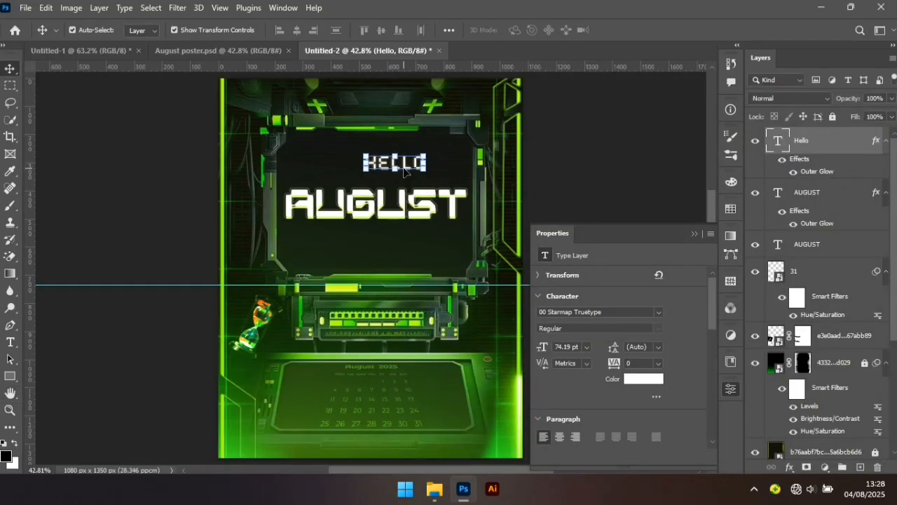
Step: Move the HELLO text close above the middle of the AUGUST title and group the two AUGUST layers
drag(404, 169, 387, 182)
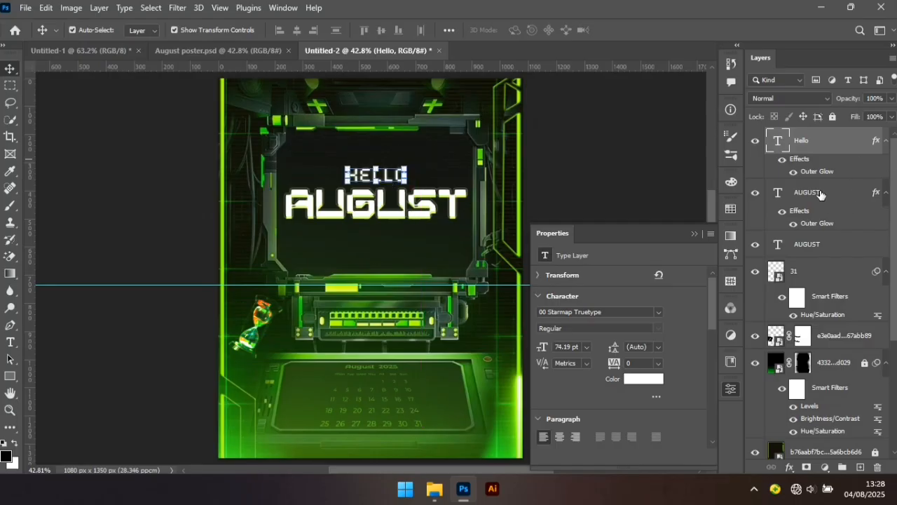
click(834, 242)
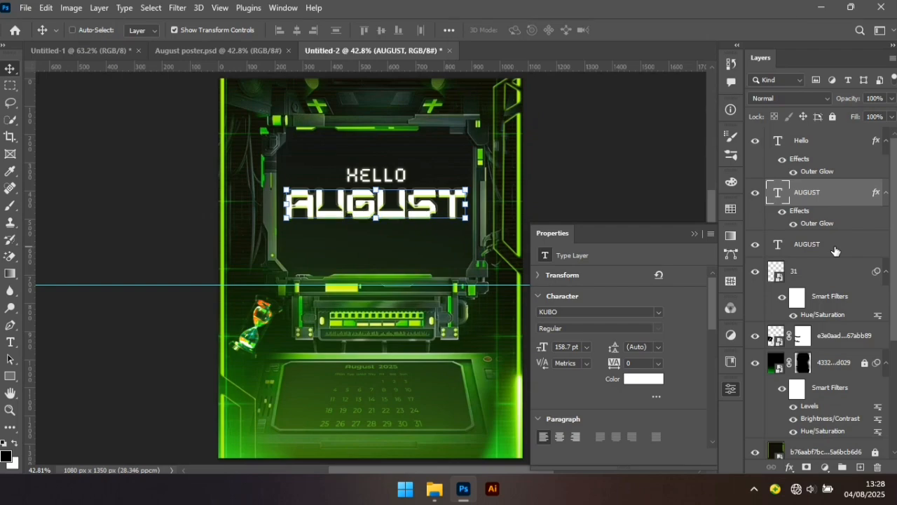
shift+click(835, 250)
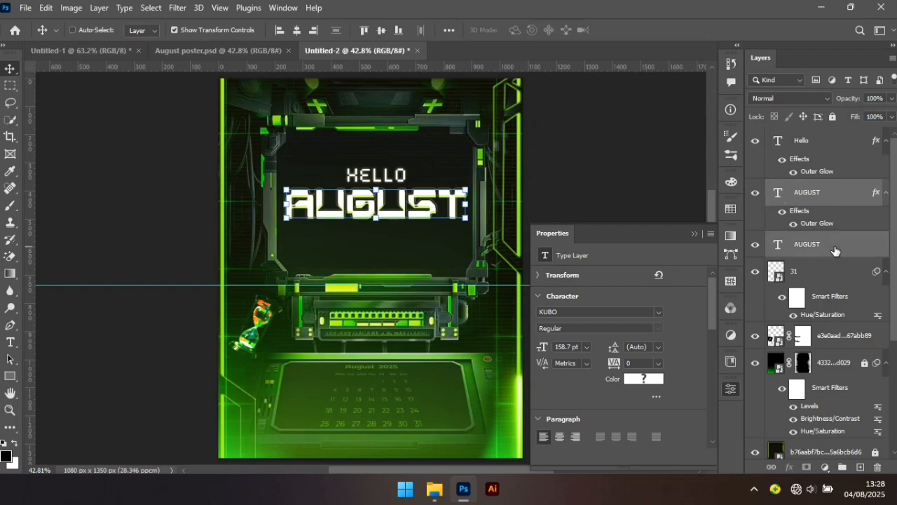
key(ctrl+g)
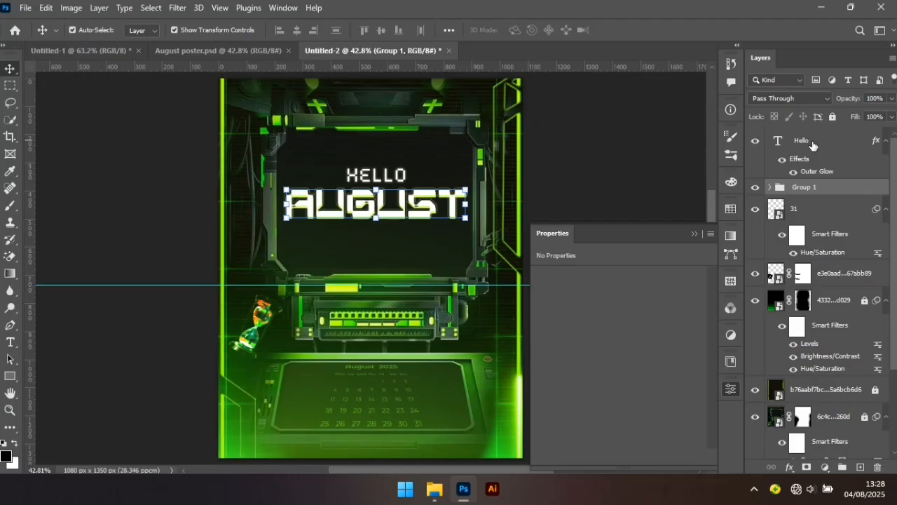
Step: Centre the HELLO layer and the AUGUST group horizontally on the Background layer, then clear the layer selection
shift+click(812, 143)
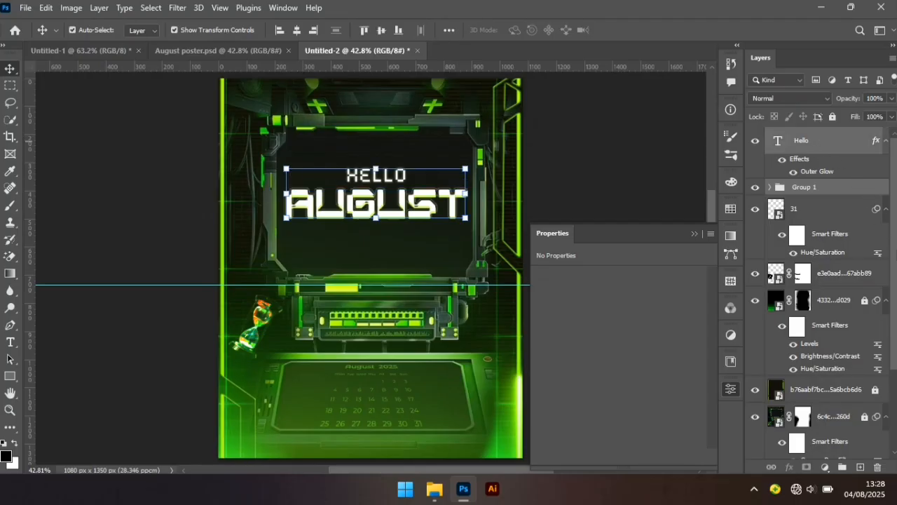
scroll(820, 294, down, 5)
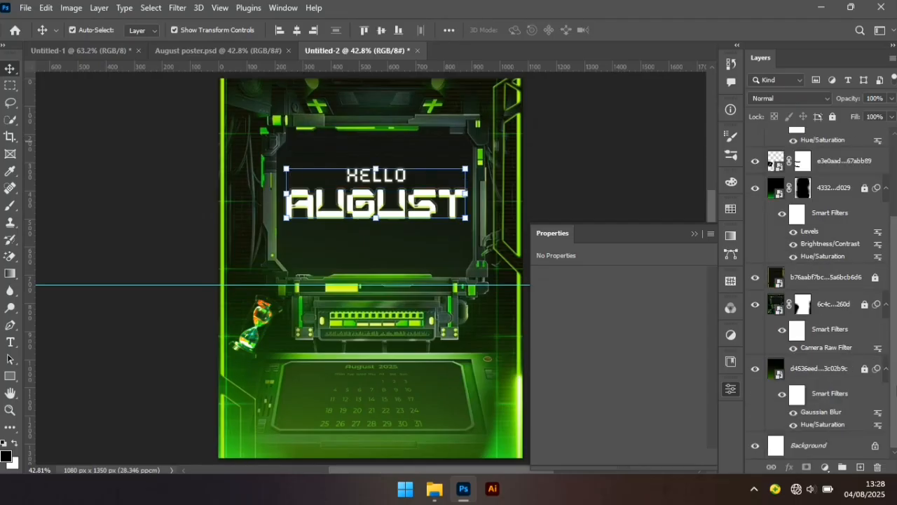
click(816, 446)
click(296, 31)
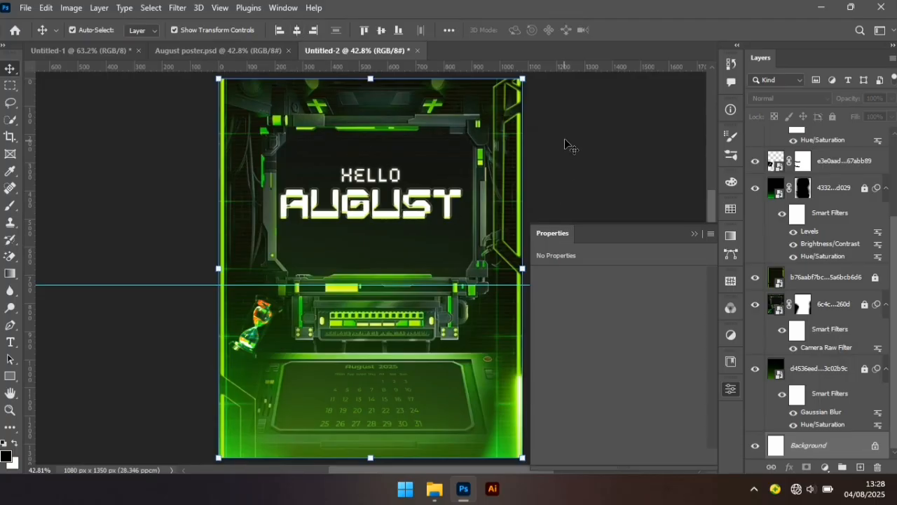
click(574, 160)
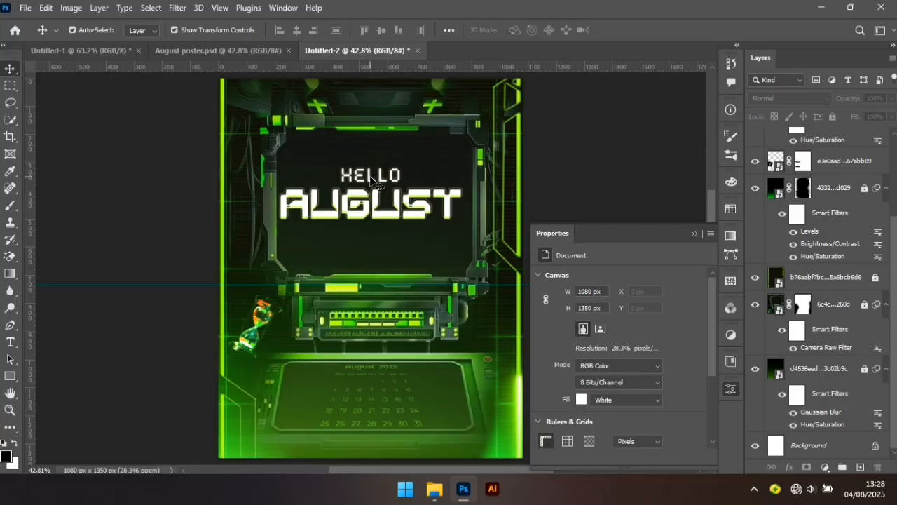
Step: Group the HELLO text layer together with the AUGUST group
click(373, 181)
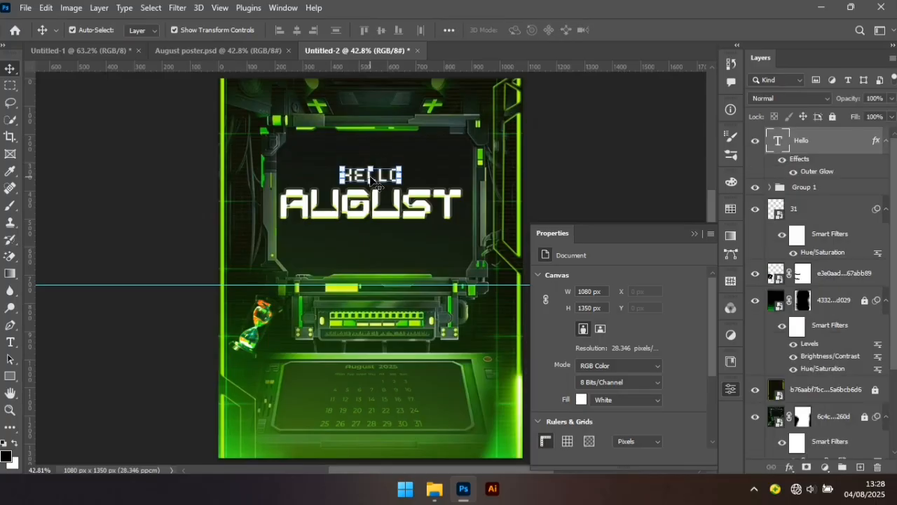
click(827, 192)
key(ctrl+g)
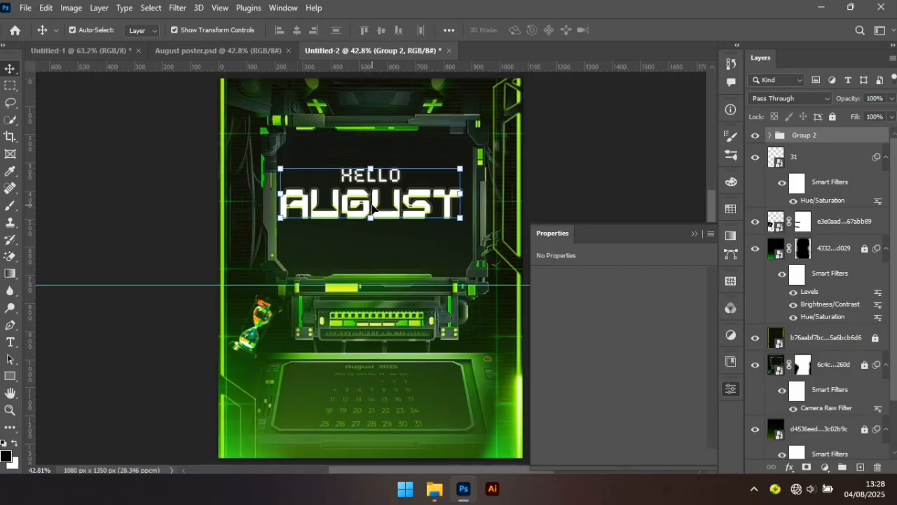
Step: Move the HELLO AUGUST group down to Y 433 px, align it horizontally to the Background centre and deselect
key(ctrl+t)
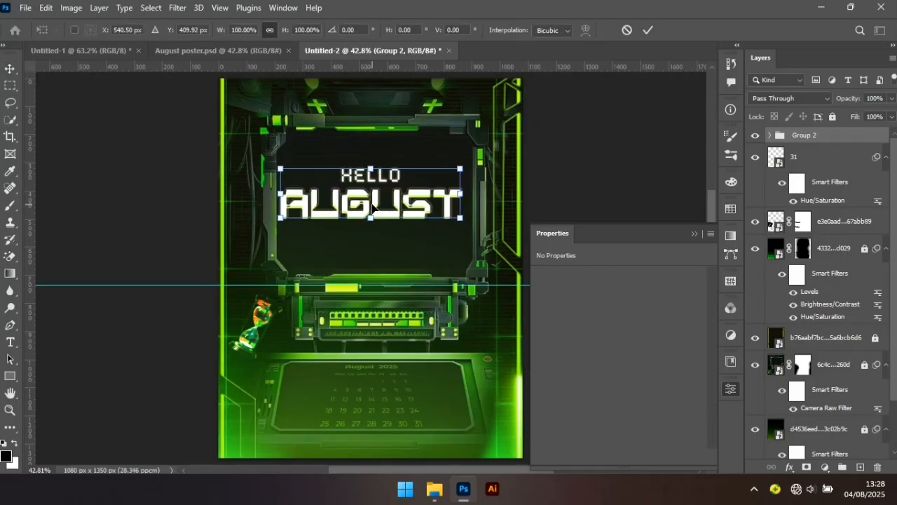
drag(373, 207, 377, 214)
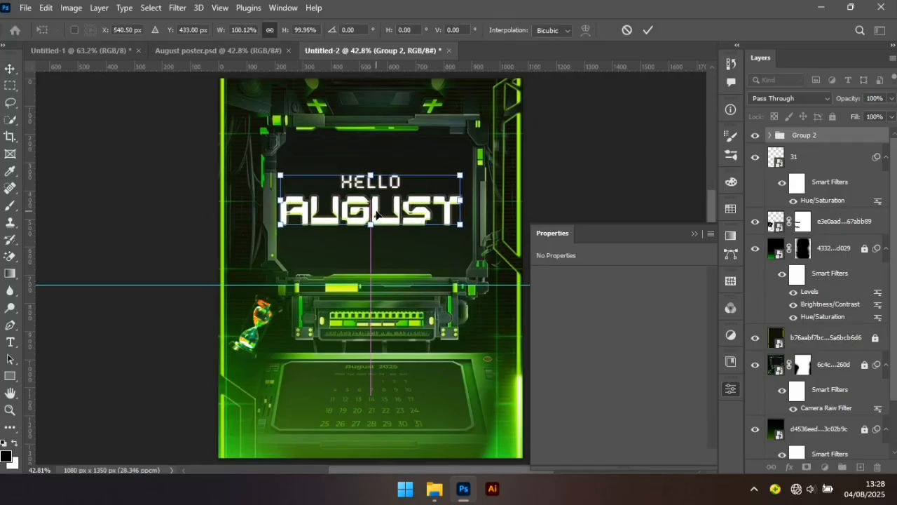
key(Return)
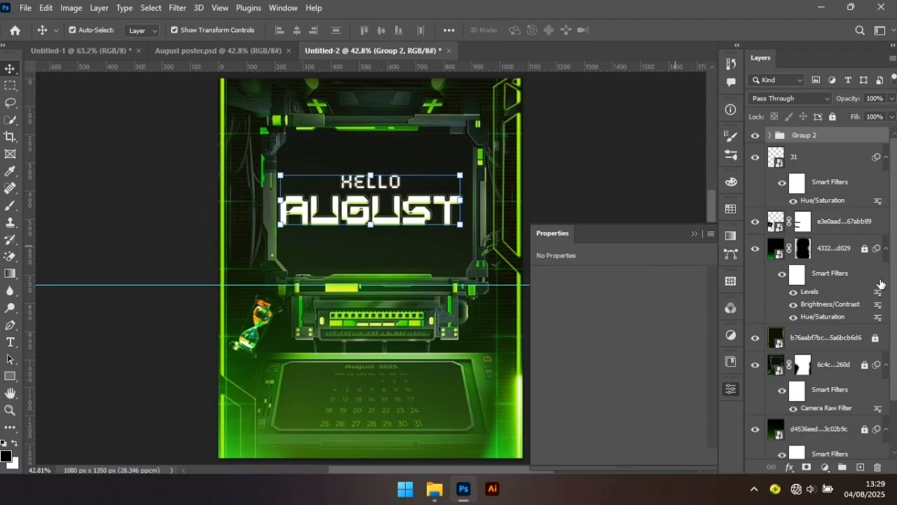
scroll(895, 283, down, 2)
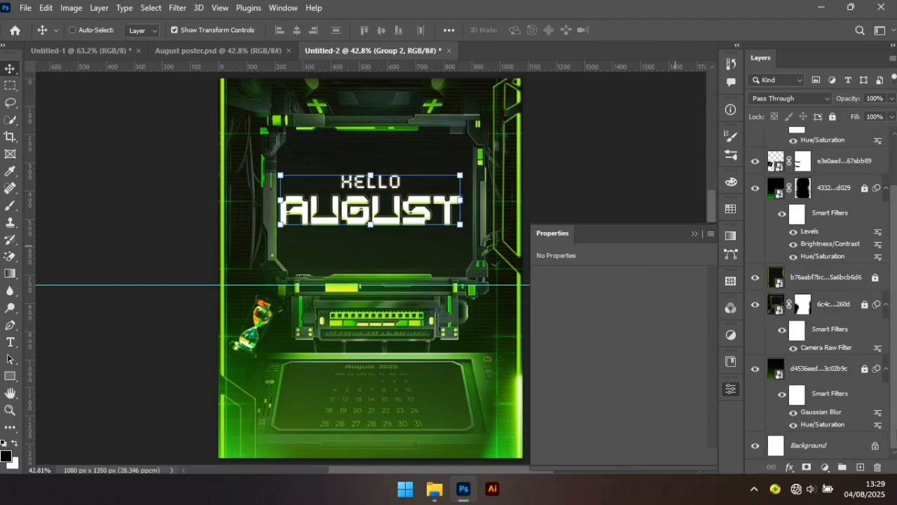
click(827, 451)
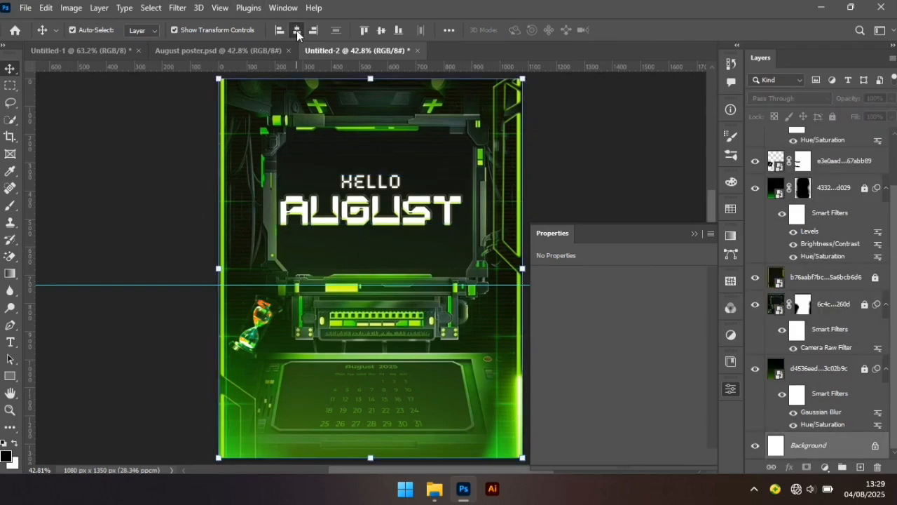
click(645, 137)
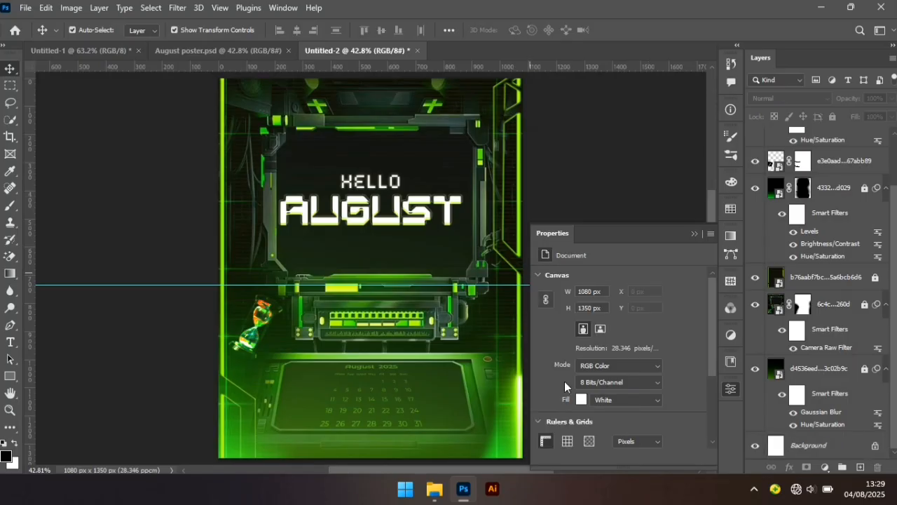
Step: Place the glitch image 0d7fc3594f06469dc0dd705422b42c9b.jpg from File Explorer over the poster's right half, at X 642 px, Y 181 px
click(435, 489)
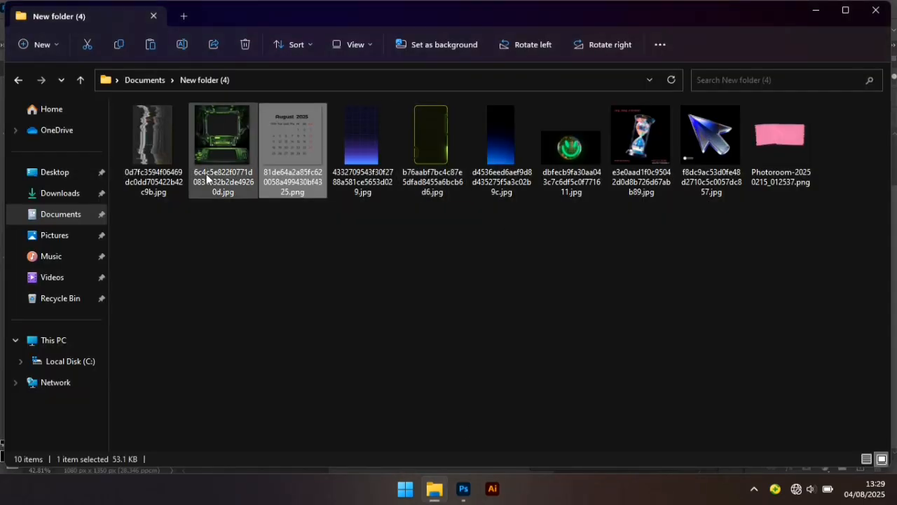
click(148, 168)
drag(138, 145, 428, 231)
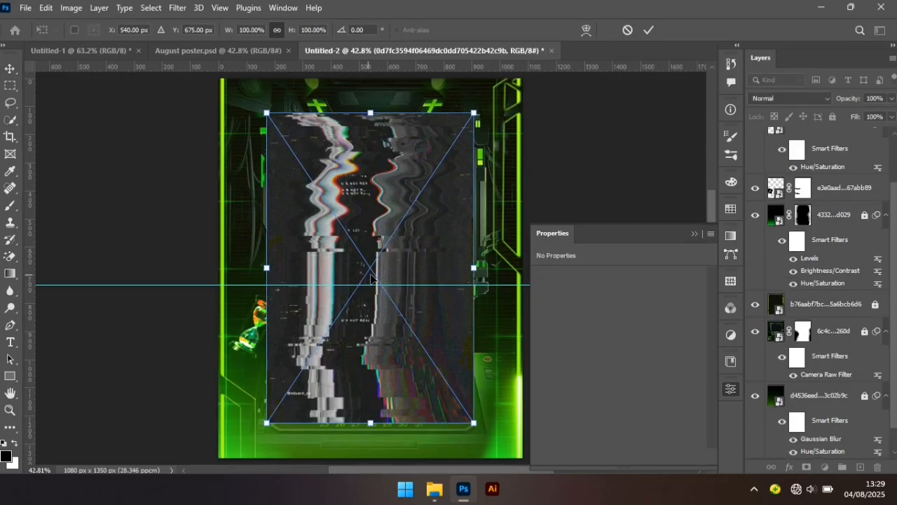
drag(372, 278, 495, 283)
drag(486, 233, 487, 242)
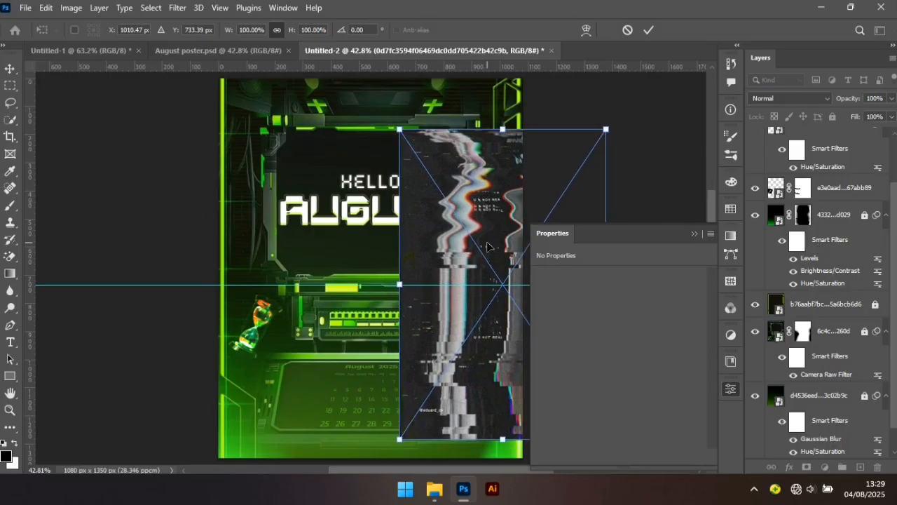
key(Return)
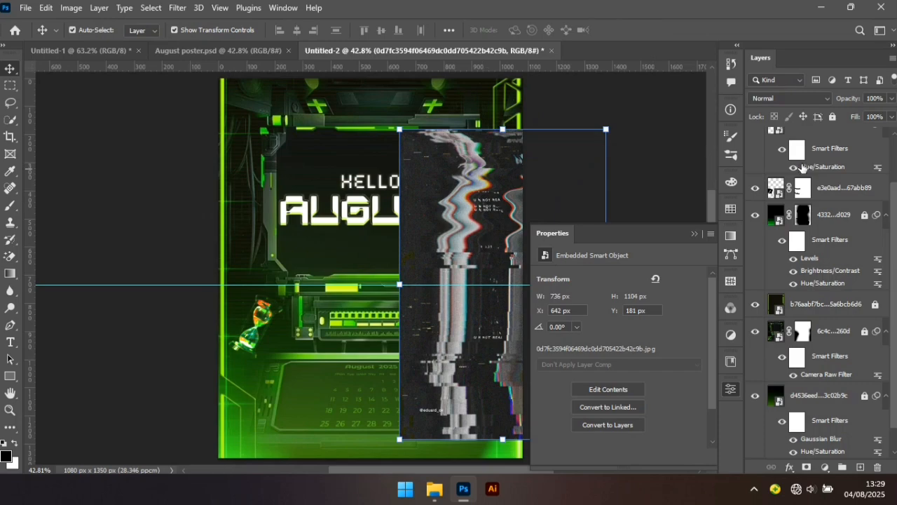
Step: Set the glitch image's blend mode to Color Dodge and move it to about X 540 px, Y 159 px
click(814, 99)
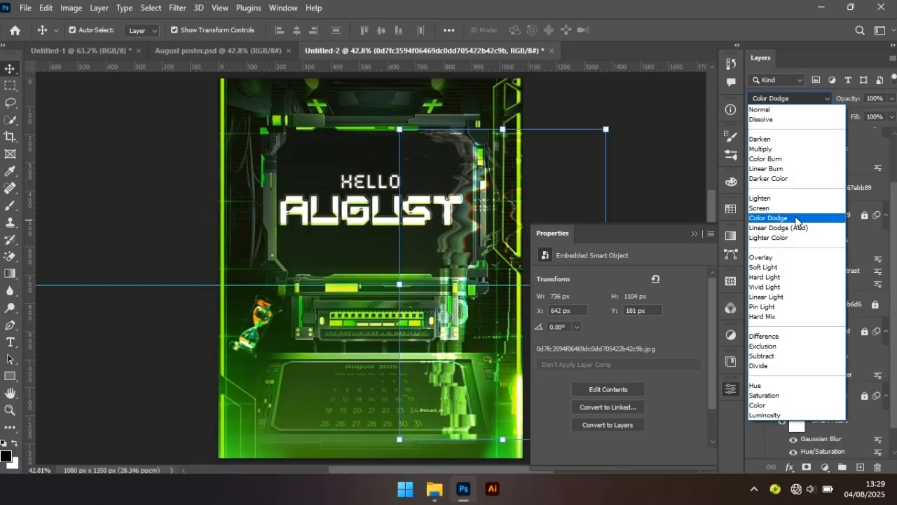
click(796, 220)
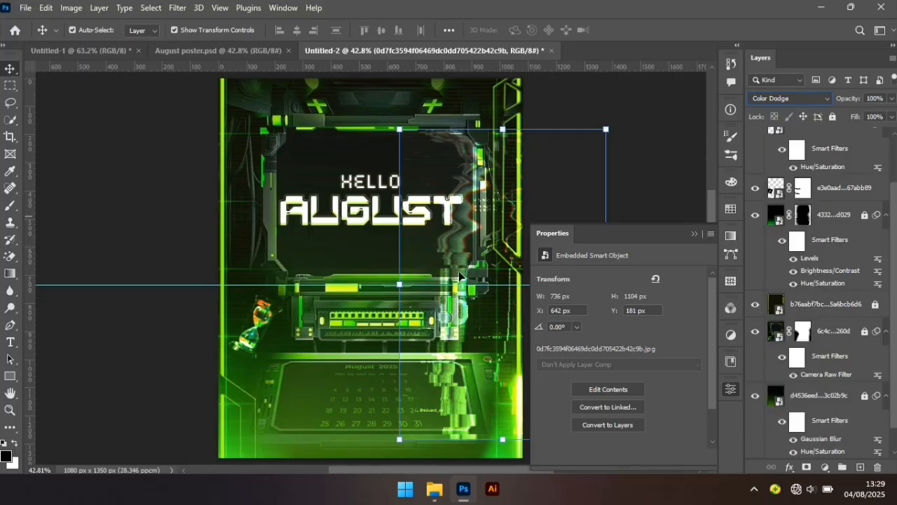
drag(463, 247, 434, 244)
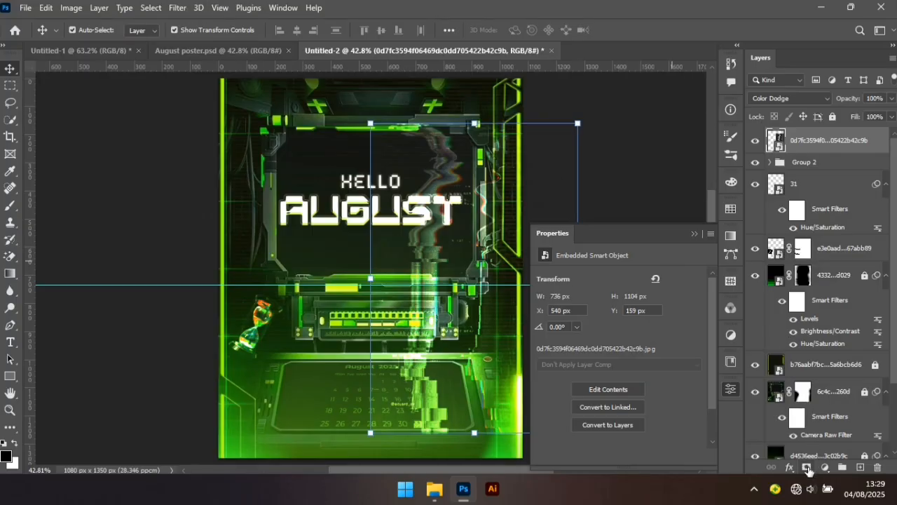
Step: Add a layer mask to the glitch image and hide its upper-left area with a 400 px black brush
click(806, 467)
key(b)
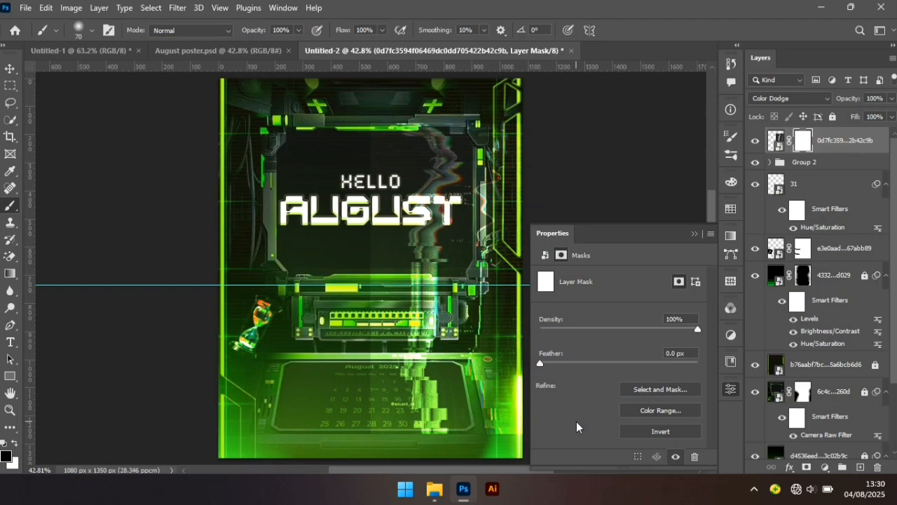
key(bracketright)
key(bracketright)
key(bracketright)
key(bracketright)
key(bracketright)
key(bracketright)
key(bracketright)
key(bracketright)
key(bracketright)
key(bracketright)
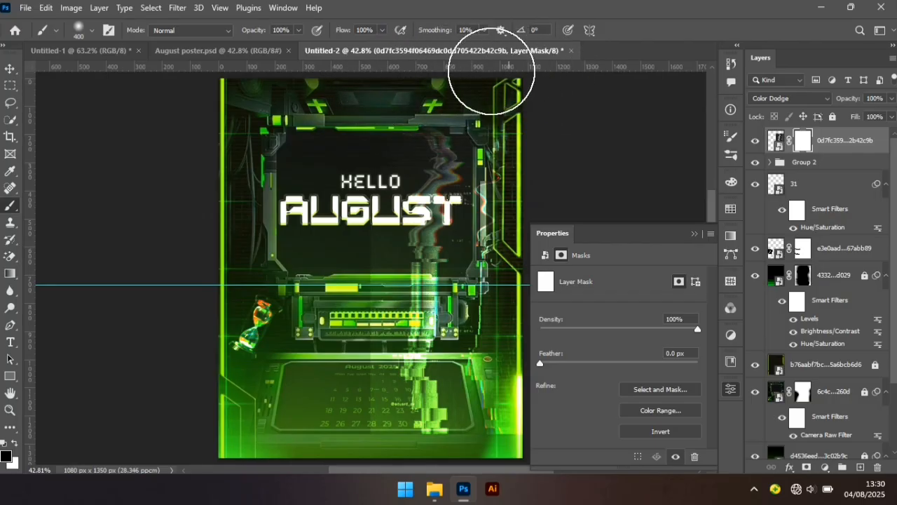
drag(327, 84, 338, 183)
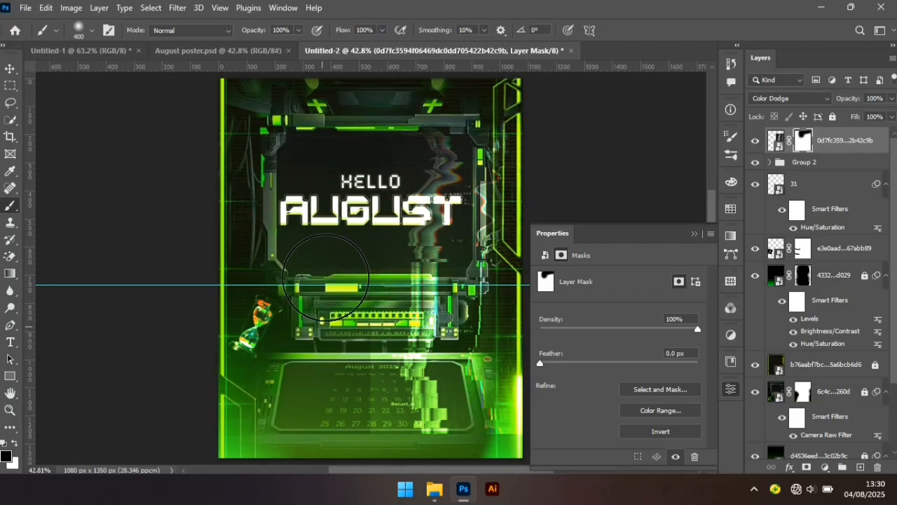
Step: Mask out the glitch image's left edge and its lower part over the keyboard and calendar with a 300 px black brush
mouse_move(361, 315)
mouse_down()
mouse_move(420, 333)
mouse_move(430, 310)
mouse_move(389, 320)
mouse_move(421, 333)
mouse_up()
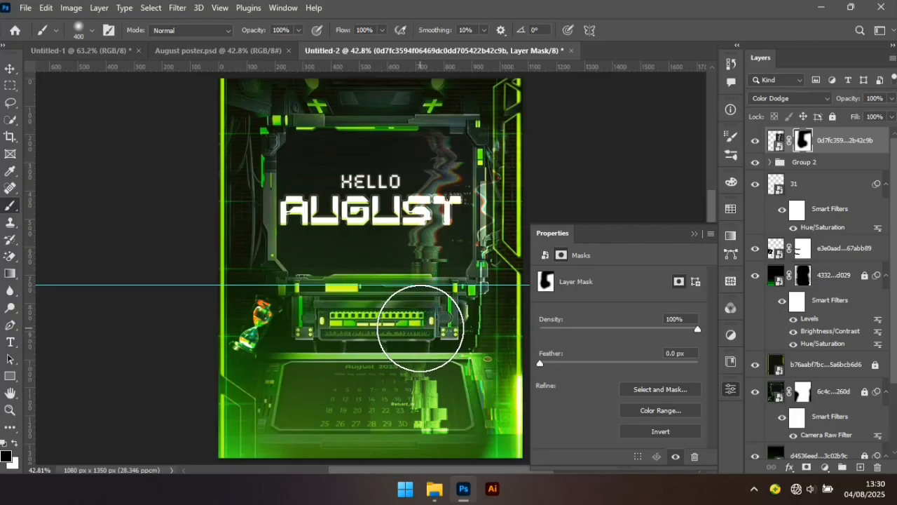
key(ctrl+z)
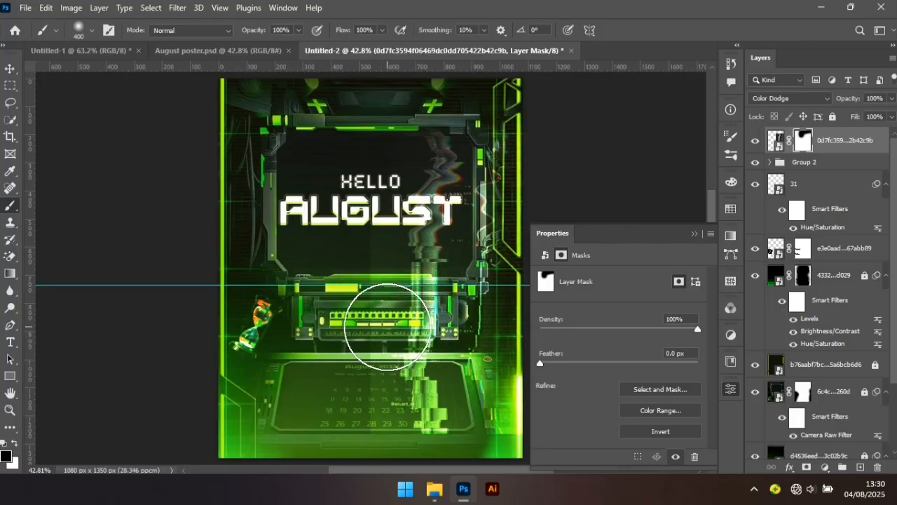
key(bracketleft)
mouse_move(377, 321)
mouse_down()
mouse_move(434, 327)
mouse_move(396, 320)
mouse_move(437, 313)
mouse_move(364, 309)
mouse_up()
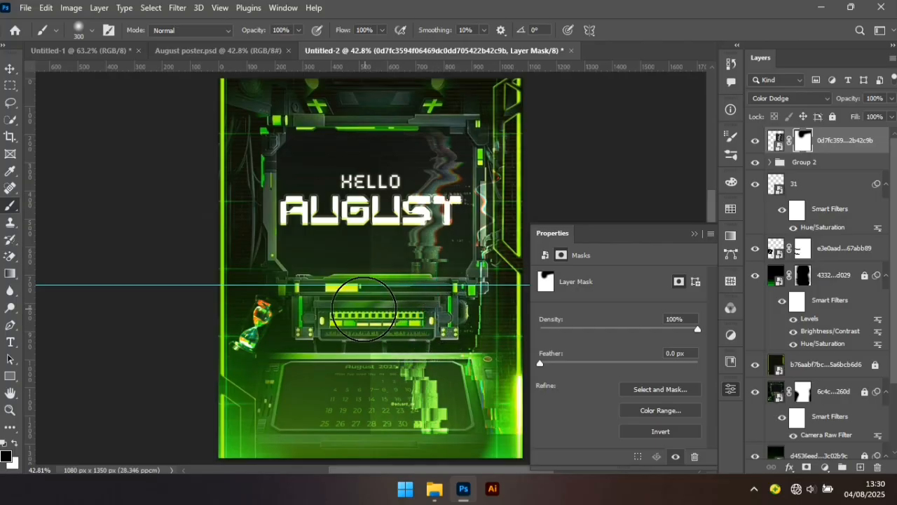
mouse_move(357, 389)
mouse_down()
mouse_move(406, 399)
mouse_move(417, 427)
mouse_move(418, 371)
mouse_move(412, 435)
mouse_move(409, 397)
mouse_move(423, 430)
mouse_move(422, 482)
mouse_move(388, 503)
mouse_move(386, 367)
mouse_move(405, 338)
mouse_move(373, 355)
mouse_move(412, 355)
mouse_move(377, 379)
mouse_move(274, 402)
mouse_up()
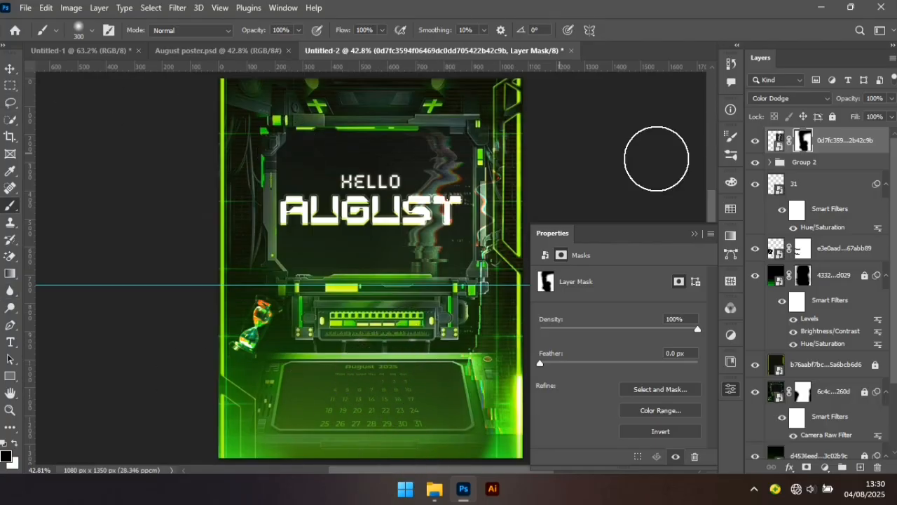
Step: Apply a Brightness/Contrast adjustment to the glitch image itself with contrast 97 and brightness 0
click(776, 140)
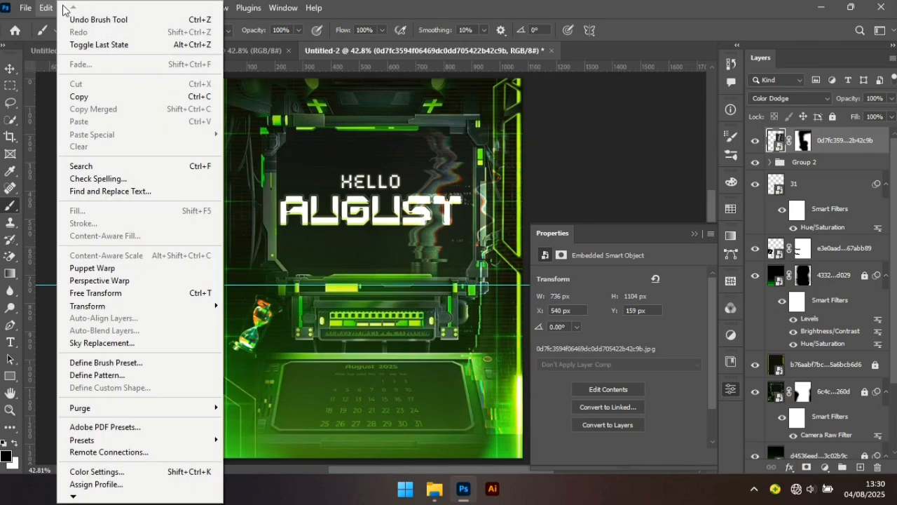
click(46, 7)
click(70, 7)
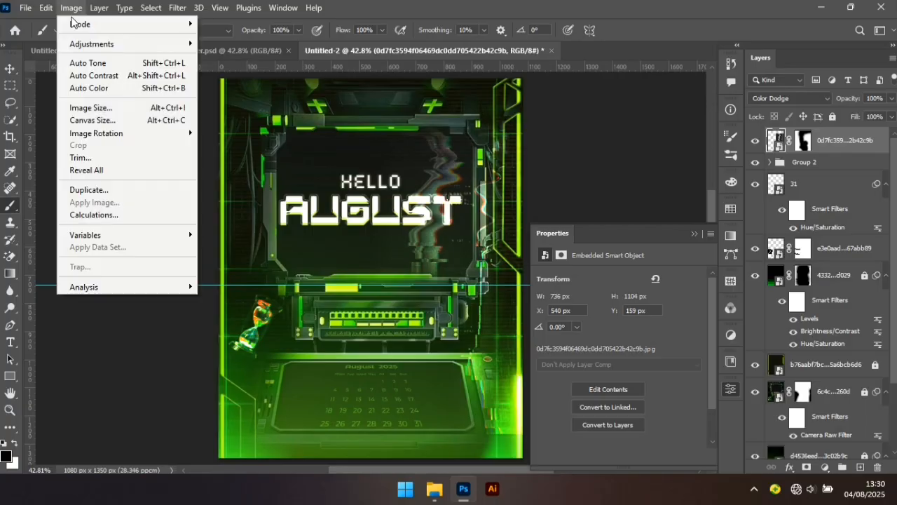
mouse_move(152, 44)
click(235, 43)
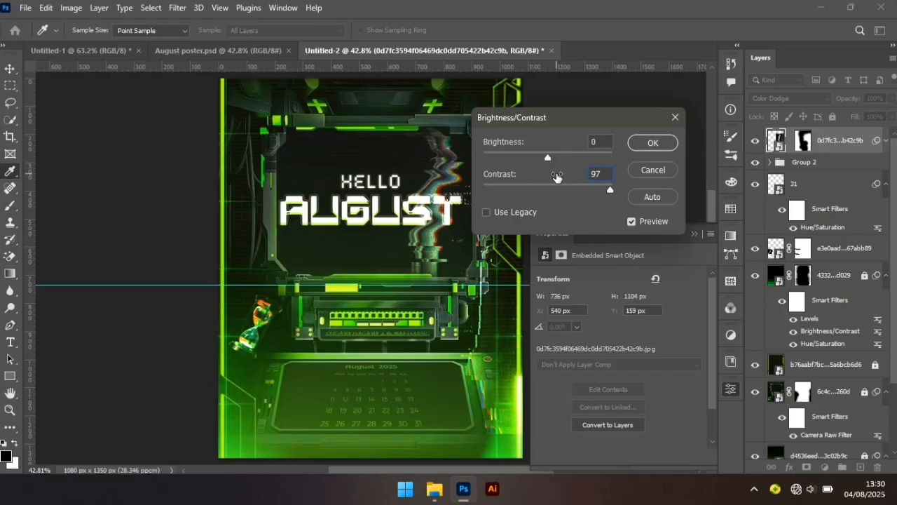
key(Return)
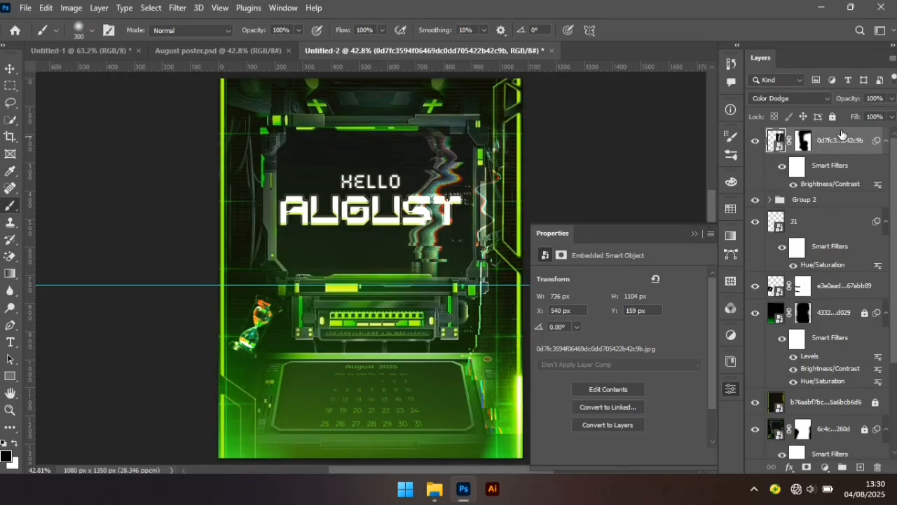
Step: Try a Motion Blur on the masked glitch image with angle 0° and distance 10 pixels
right_click(841, 135)
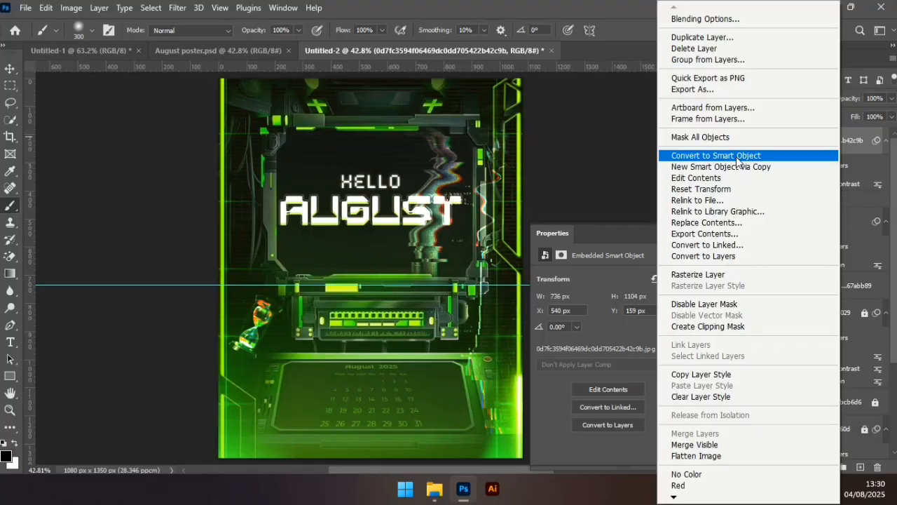
click(862, 153)
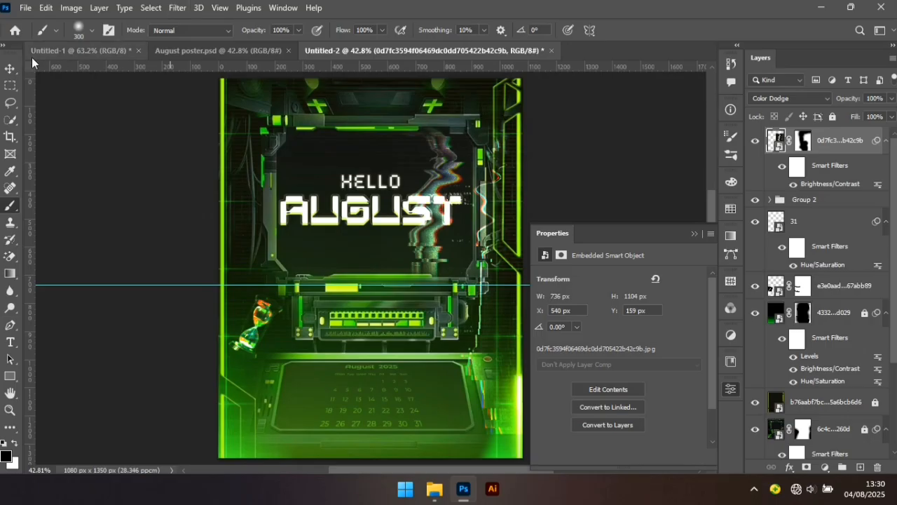
click(12, 68)
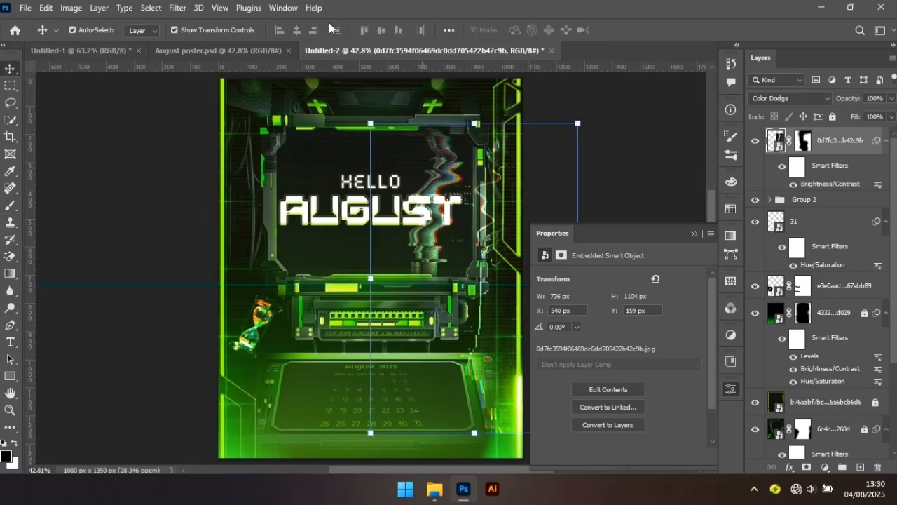
click(178, 8)
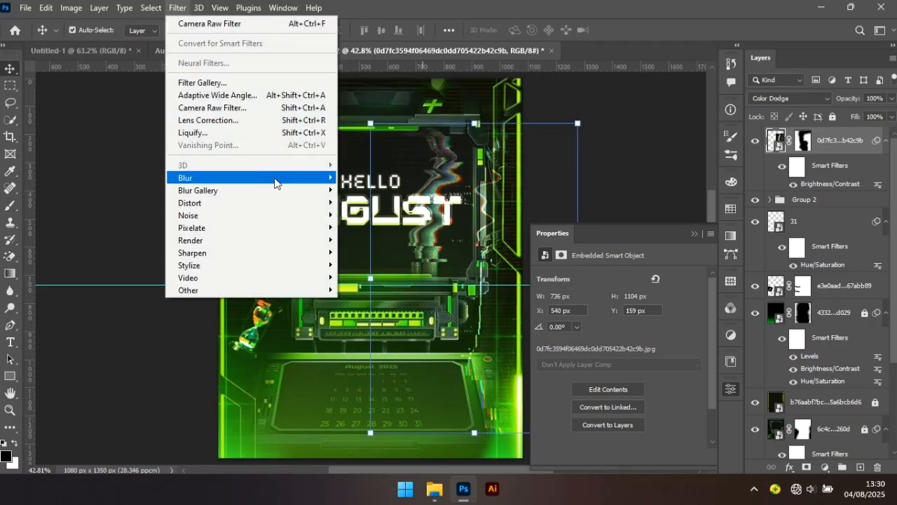
mouse_move(274, 183)
click(371, 253)
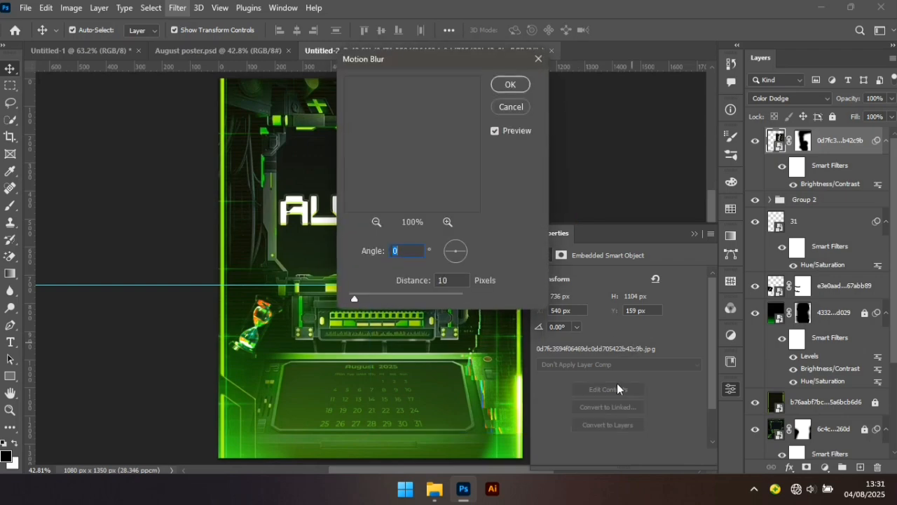
key(Tab)
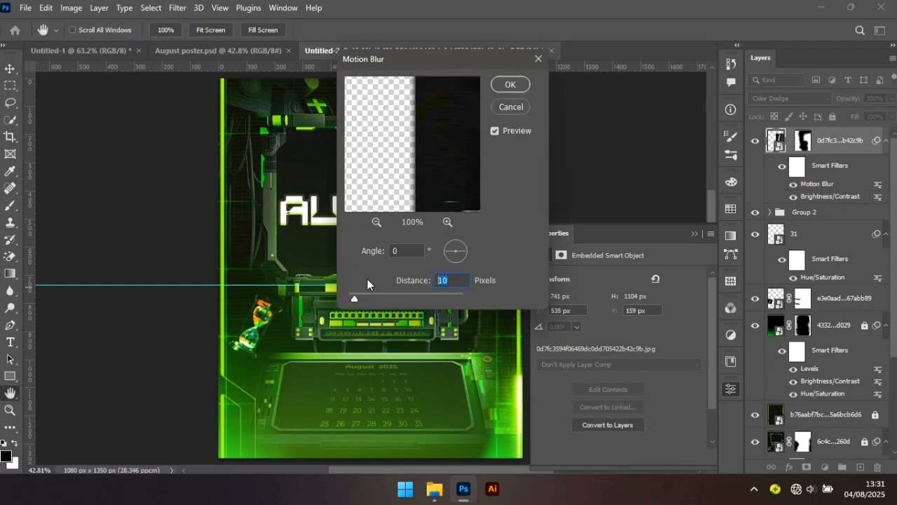
text(10)
key(Return)
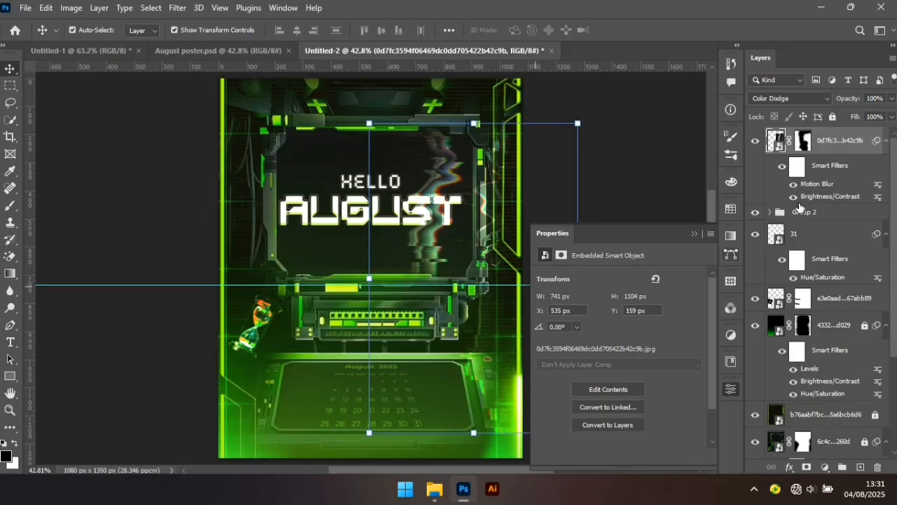
Step: Paint the glitch image's filter mask black with a 175 px brush where the streak crosses the end of AUGUST
click(797, 165)
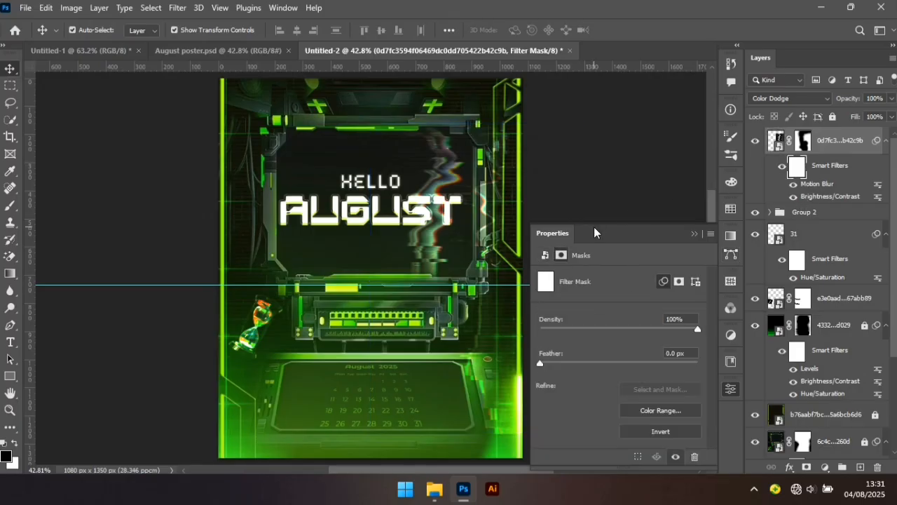
key(b)
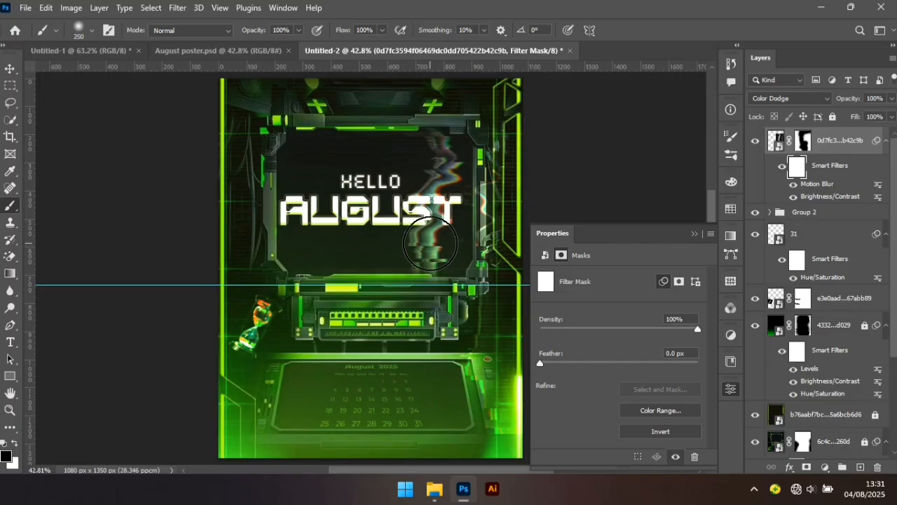
key(bracketleft)
key(bracketleft)
key(bracketleft)
click(436, 212)
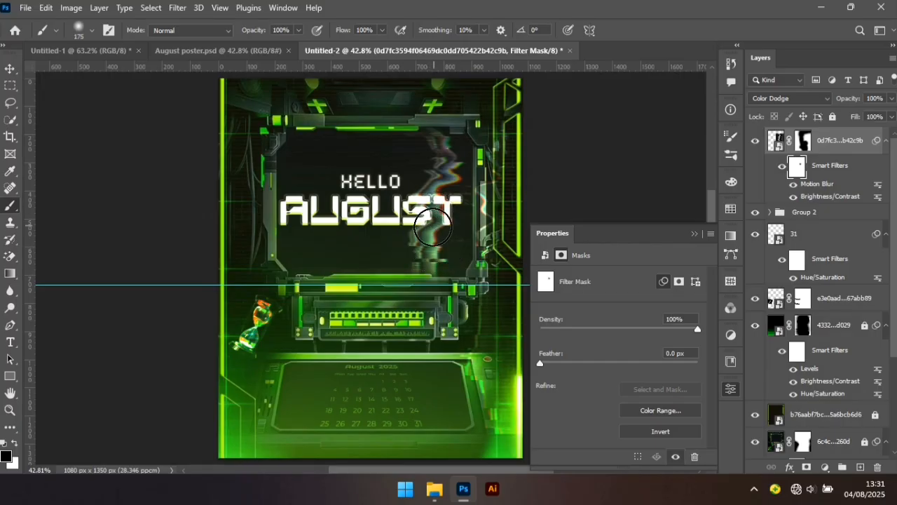
mouse_move(427, 218)
mouse_down()
mouse_move(454, 206)
mouse_move(435, 234)
mouse_up()
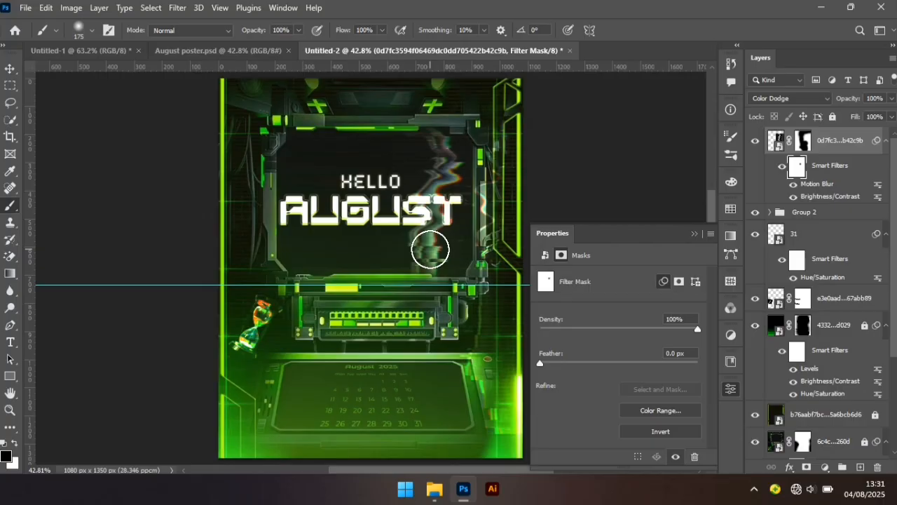
Step: Undo the filter mask painting and the Motion Blur on the glitch image
key(z)
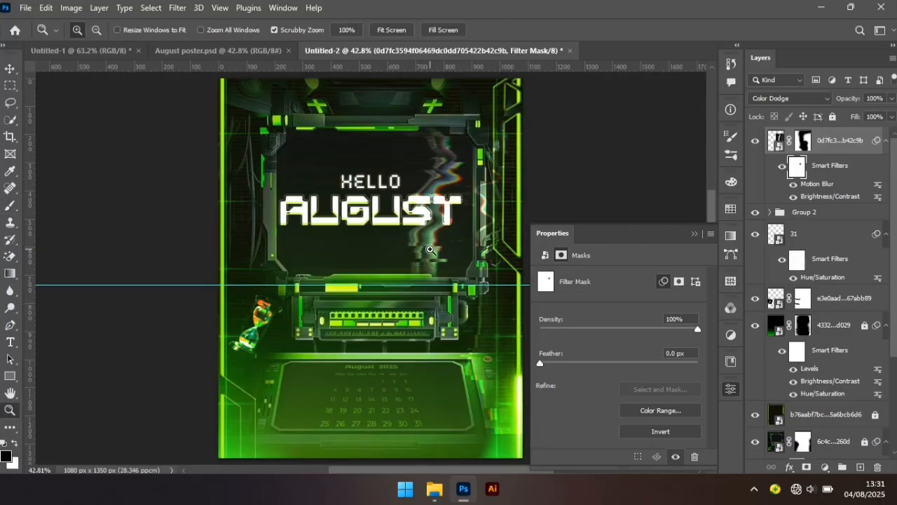
key(ctrl+z)
key(ctrl+z)
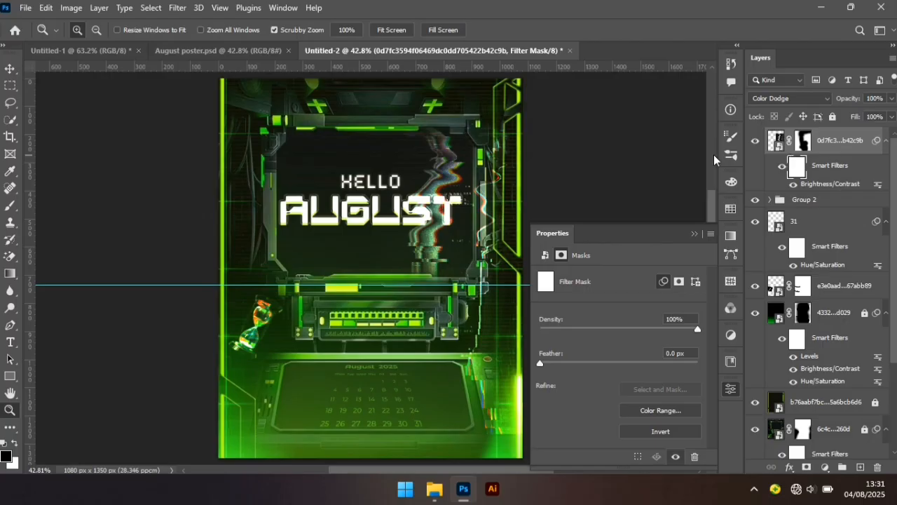
Step: Convert the glitch layer, including its mask and Brightness/Contrast filter, to a single Smart Object
key(v)
right_click(846, 146)
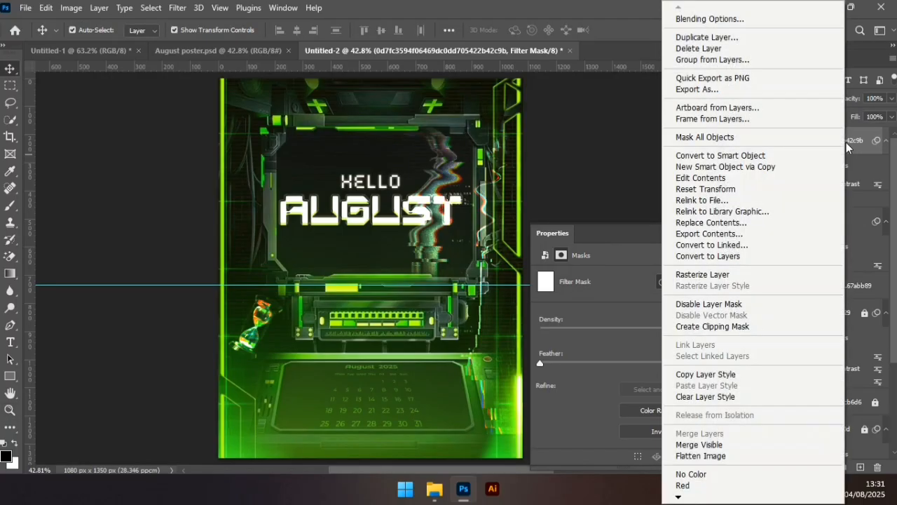
click(729, 156)
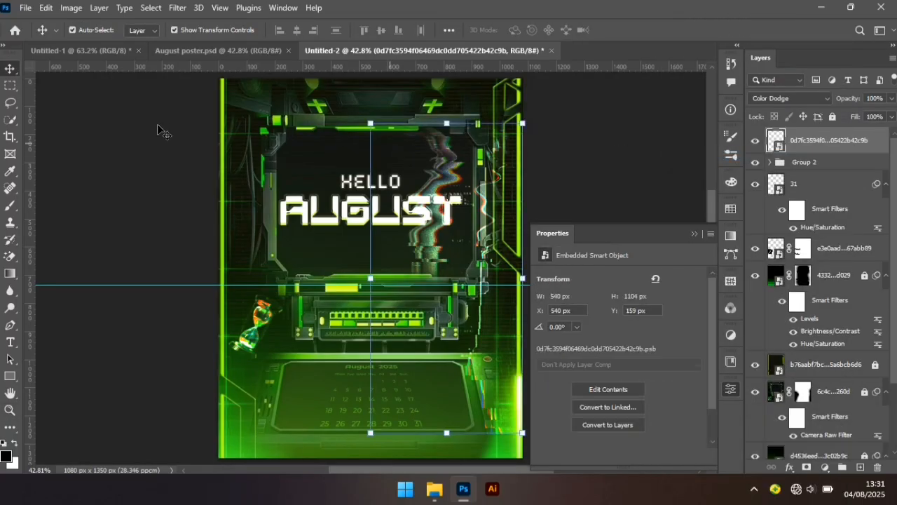
Step: Apply Motion Blur to the converted glitch Smart Object with angle 0° and distance 10 pixels
click(177, 7)
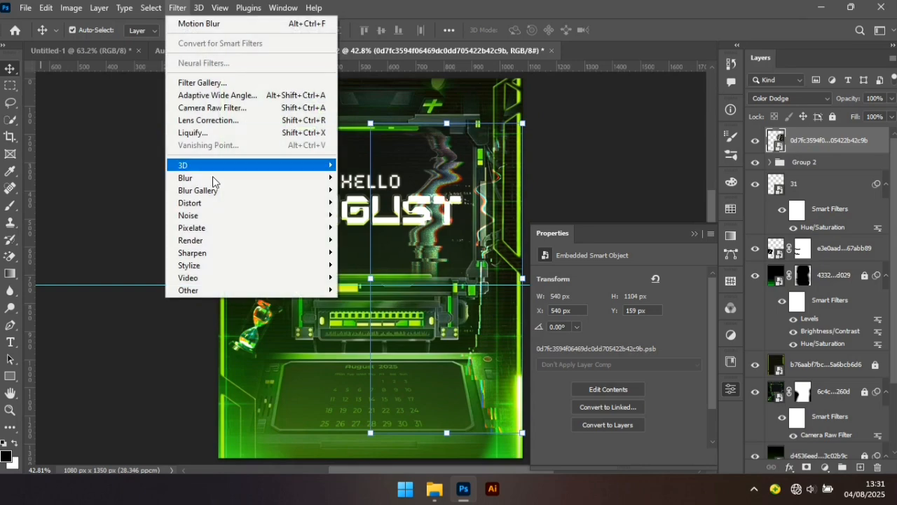
mouse_move(212, 178)
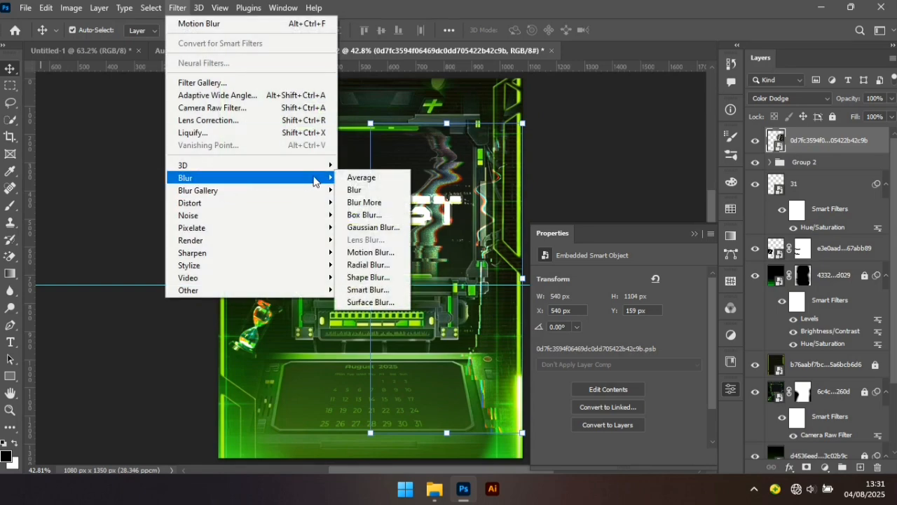
click(372, 252)
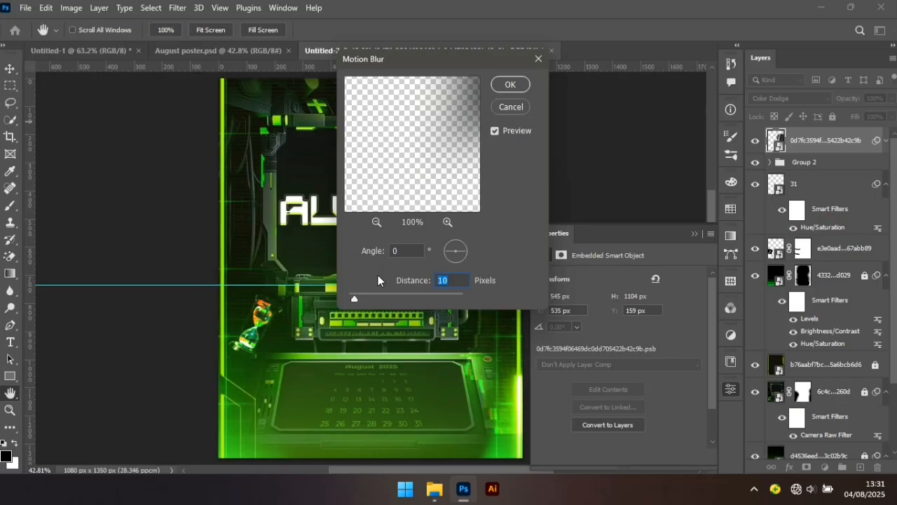
key(Return)
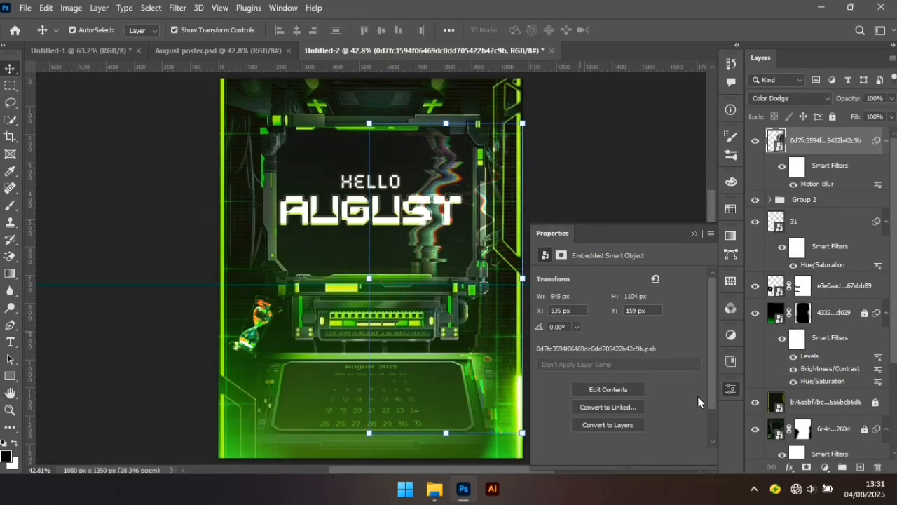
Step: Paint black on the Motion Blur's filter mask with a 150 px brush along the glitch streaks to keep them sharp
click(798, 166)
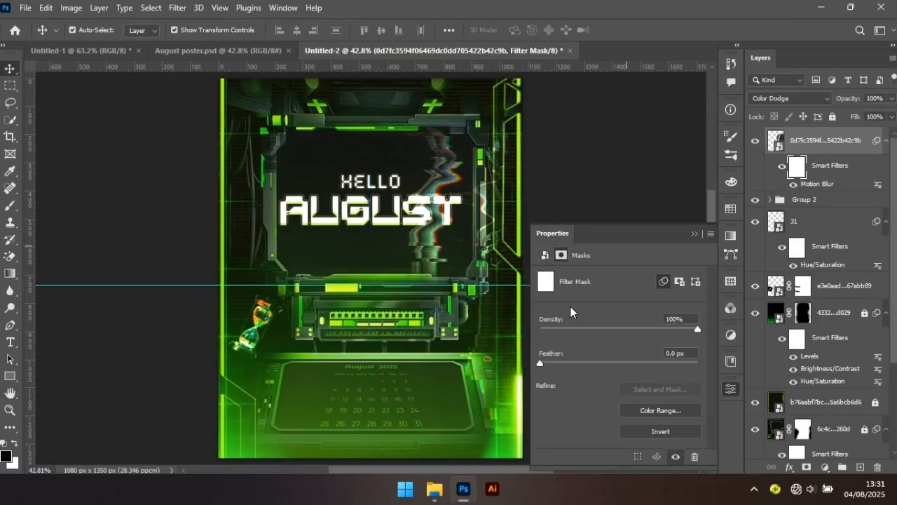
key(b)
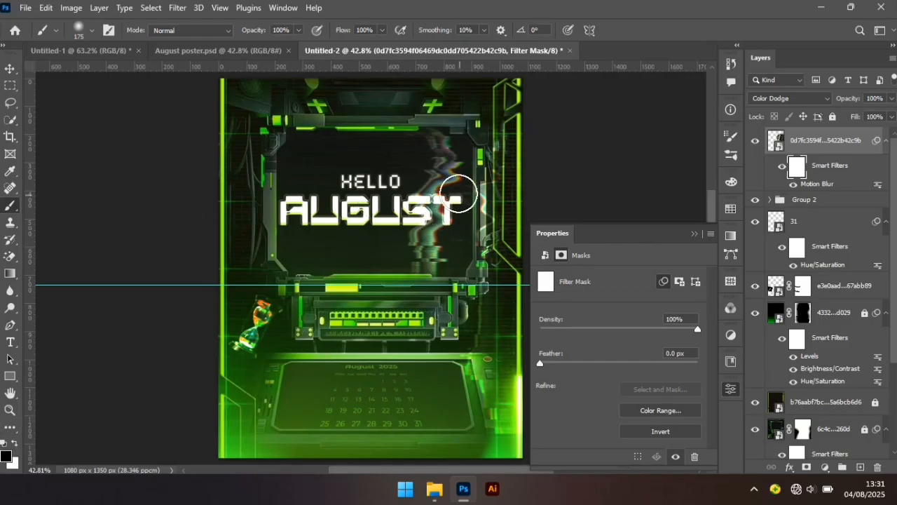
key(bracketleft)
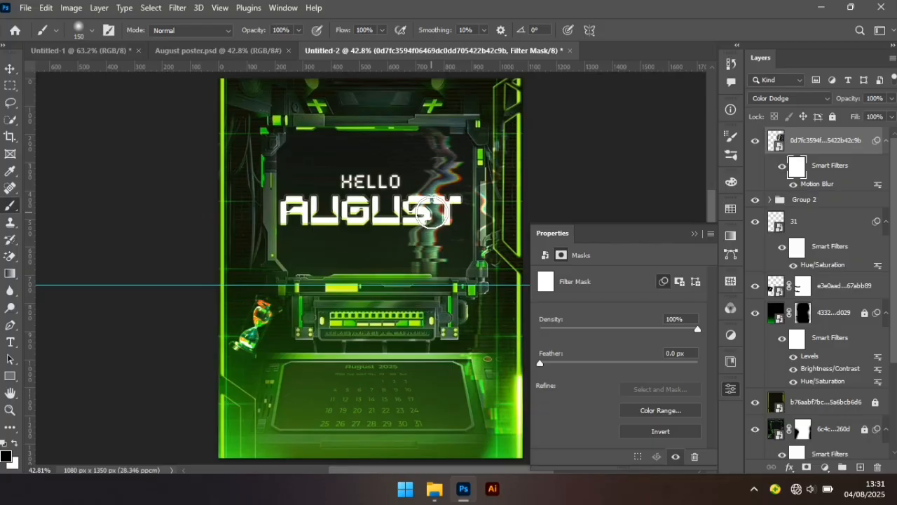
mouse_move(434, 211)
mouse_down()
mouse_move(423, 246)
mouse_move(432, 260)
mouse_up()
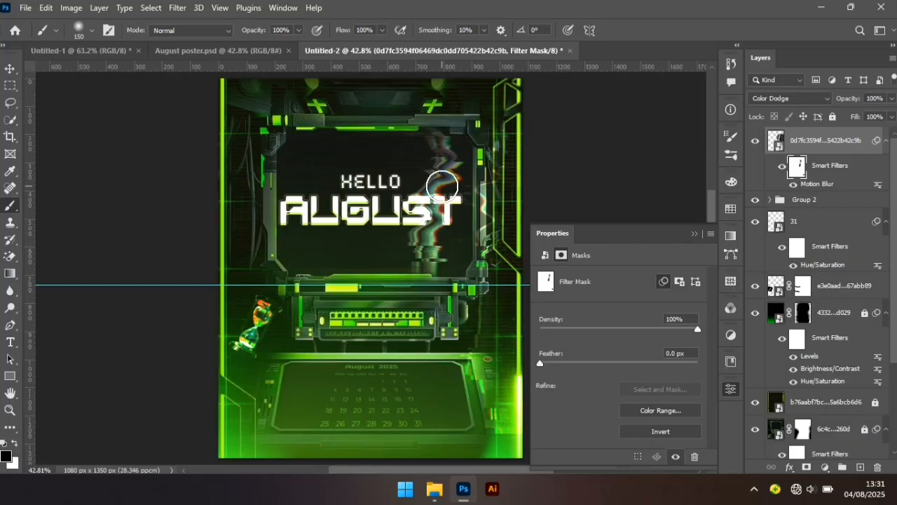
mouse_move(443, 187)
mouse_down()
mouse_move(484, 200)
mouse_move(485, 210)
mouse_up()
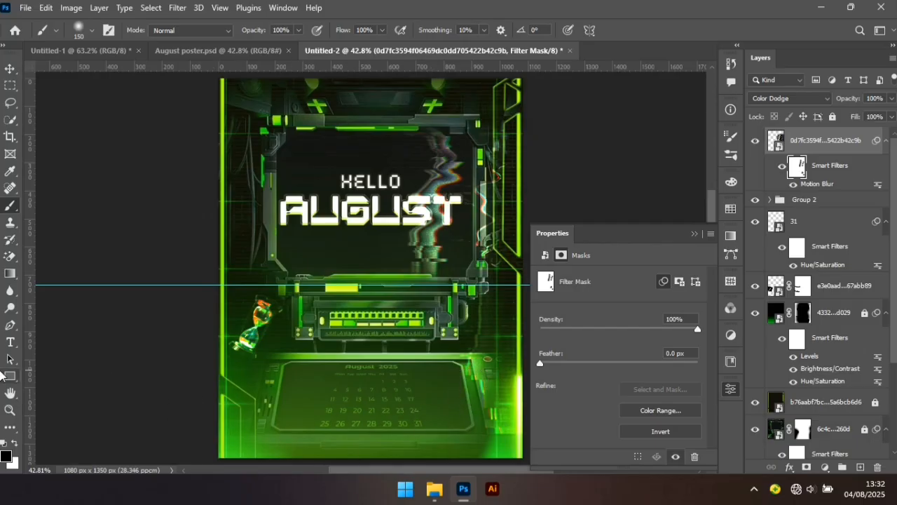
Step: Duplicate the motion-blurred glitch Smart Object and move the copy to the left half of the poster
click(11, 68)
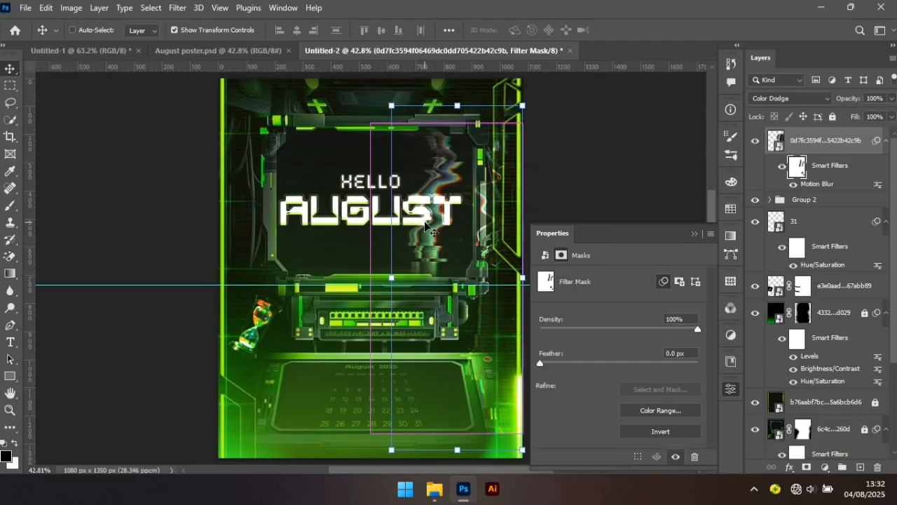
drag(429, 228, 424, 231)
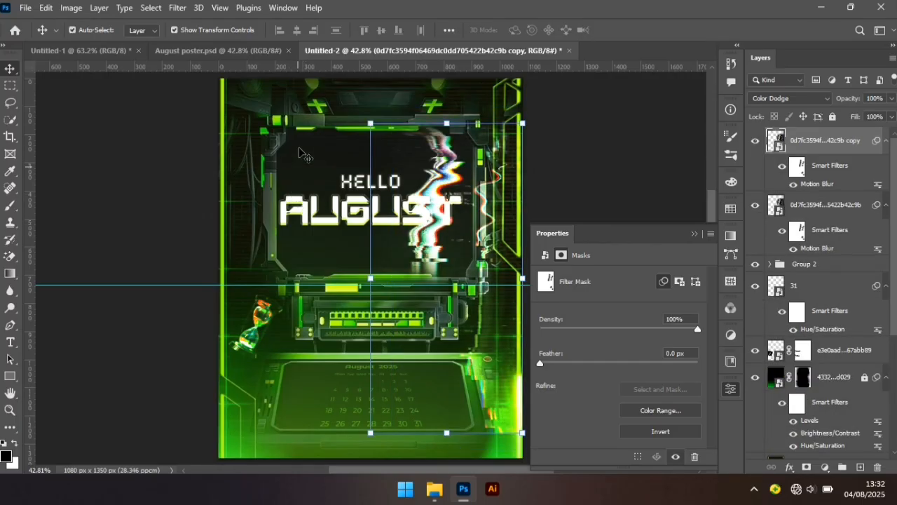
drag(423, 244, 273, 250)
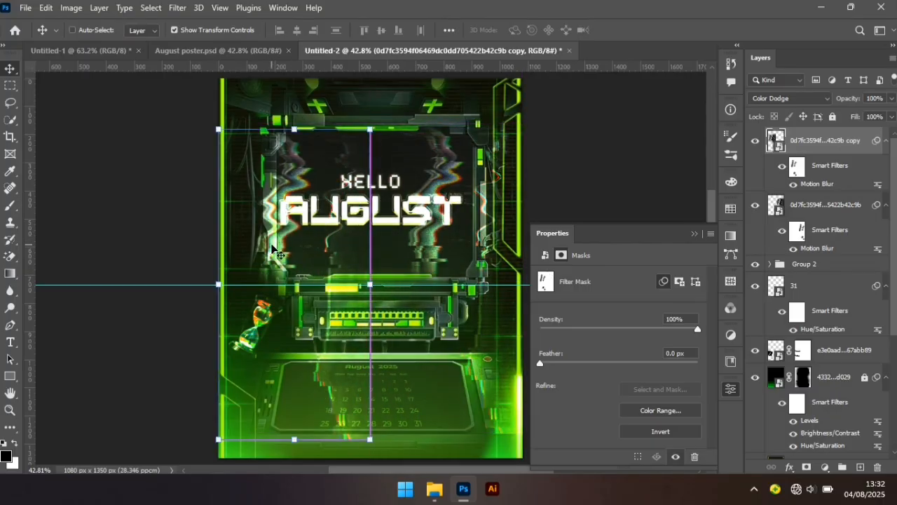
Step: Flip the glitch copy horizontally and position its streaks over the left side of the screen, mirroring the original
key(ctrl+t)
right_click(273, 250)
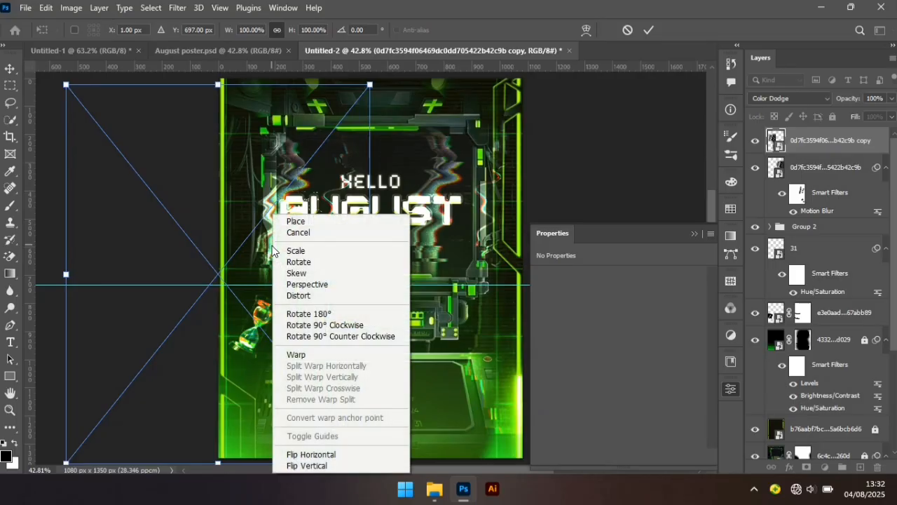
click(320, 459)
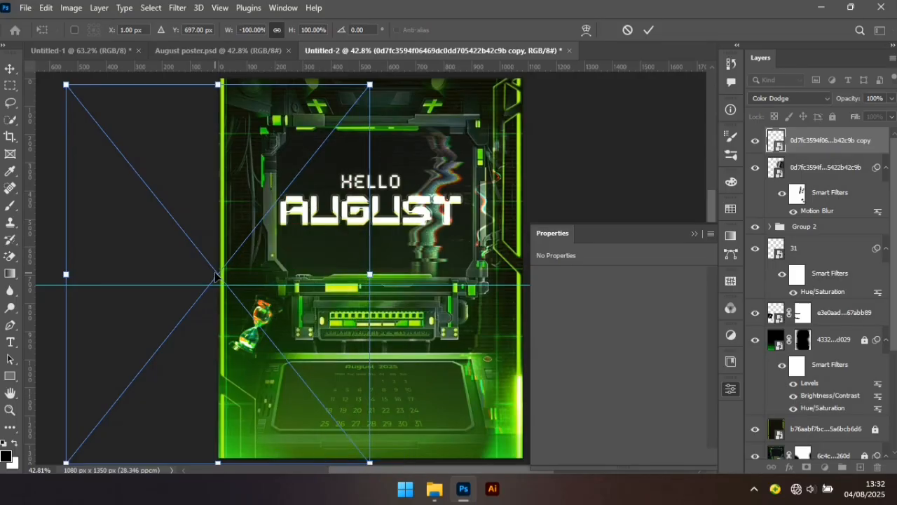
drag(215, 275, 355, 276)
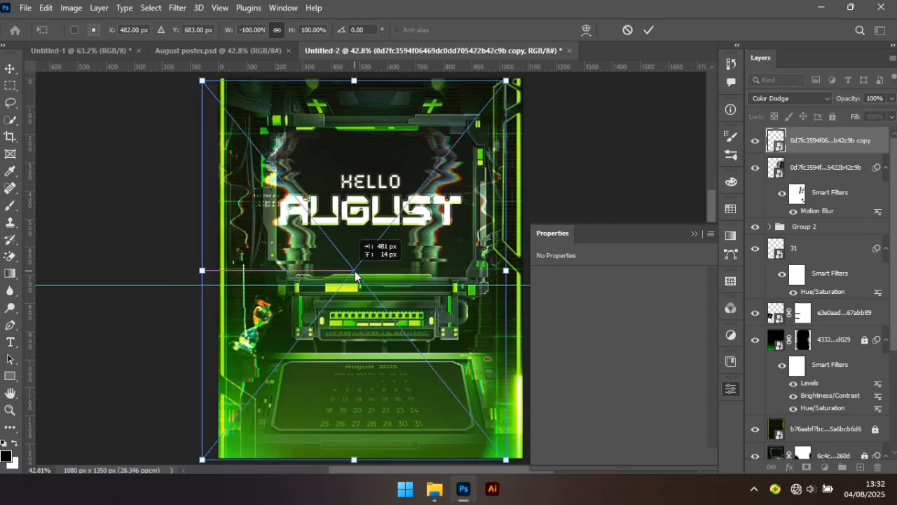
drag(353, 276, 378, 276)
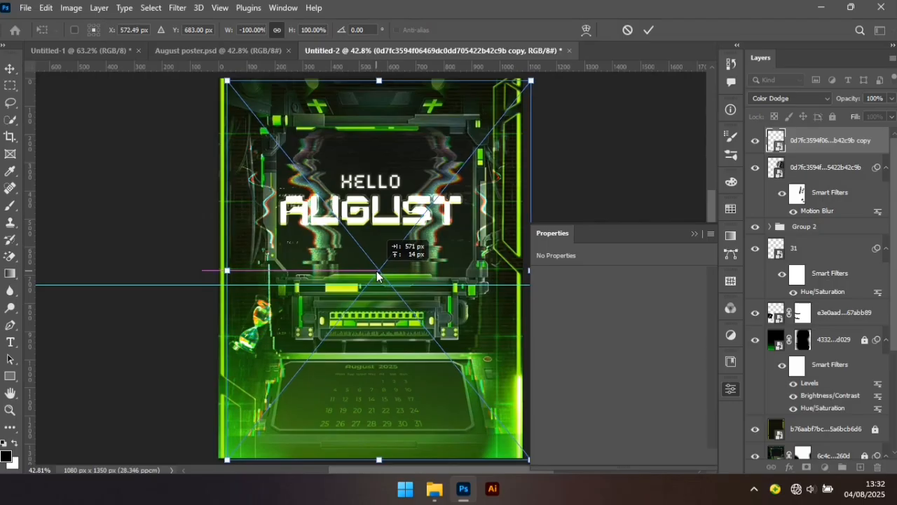
drag(376, 275, 360, 273)
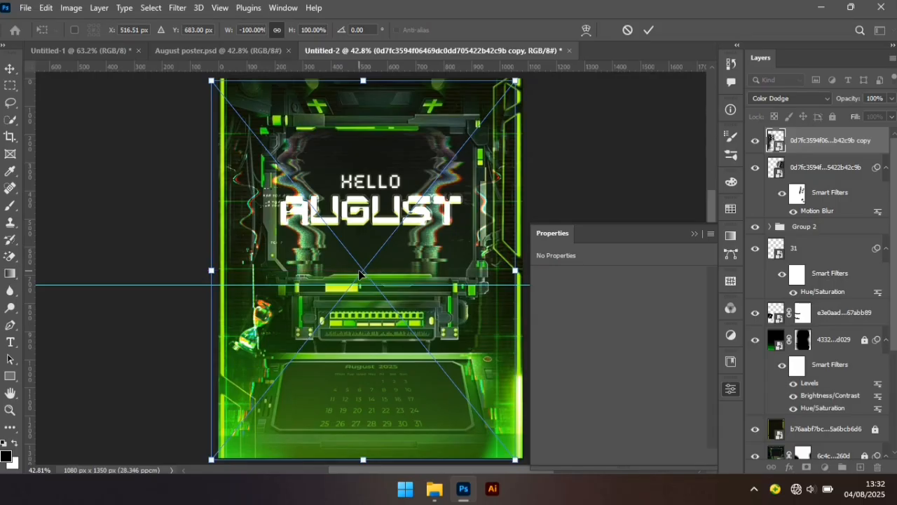
drag(359, 272, 361, 287)
key(Return)
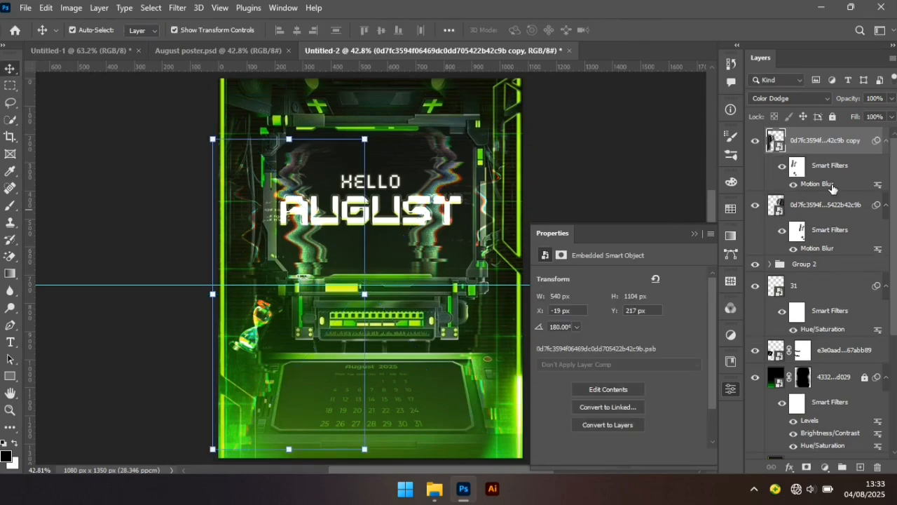
Step: Add a layer mask to the glitch copy and paint black with a 150 px brush over the streaks left of the screen frame
click(806, 466)
key(b)
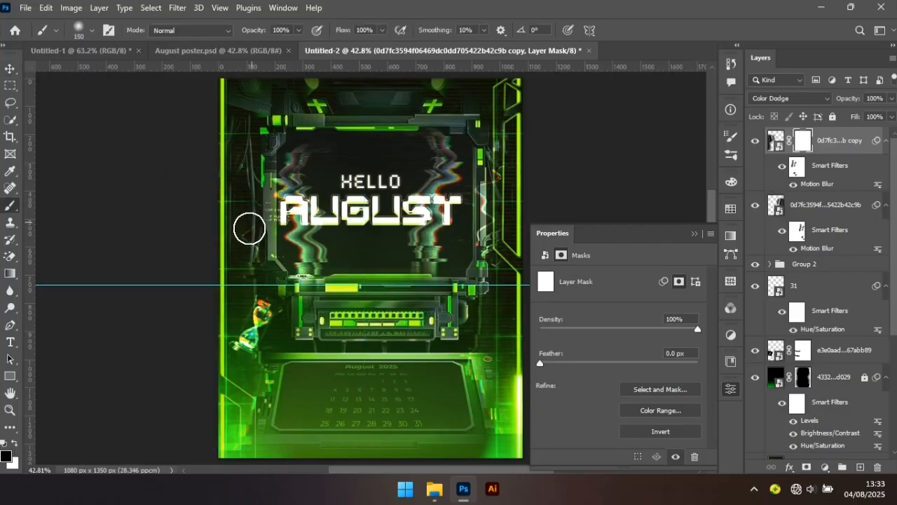
drag(249, 228, 235, 286)
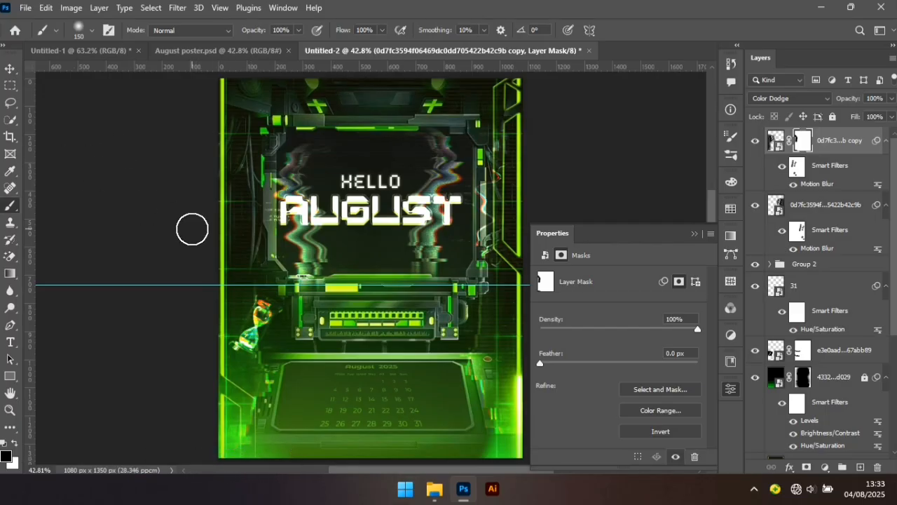
Step: Shift the masked glitch copy slightly up and right to line up with the original glitch layer, then deselect it
click(10, 68)
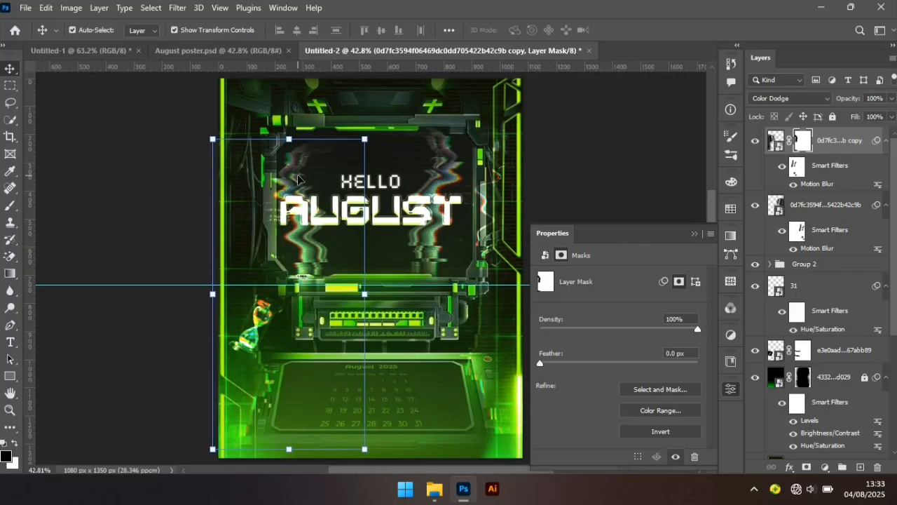
drag(293, 189, 300, 173)
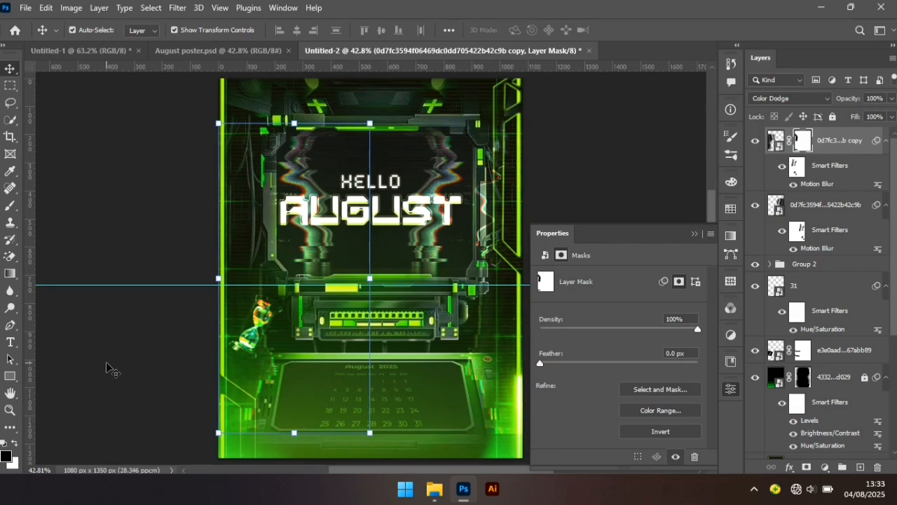
click(134, 372)
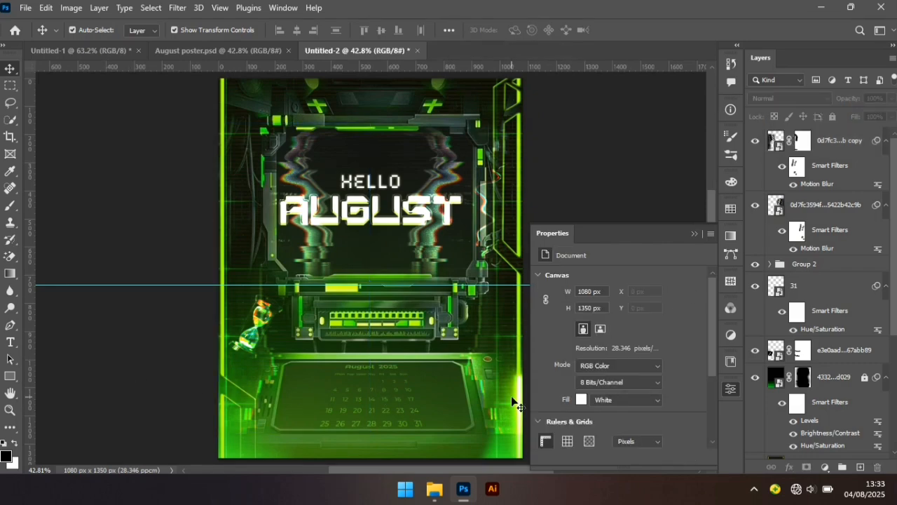
Step: Place the arrow cursor image f8dc9ac53d0fe48d2710c5c0057dc857.jpg on the poster, scaled to about 26.13% over the keyboard
click(465, 425)
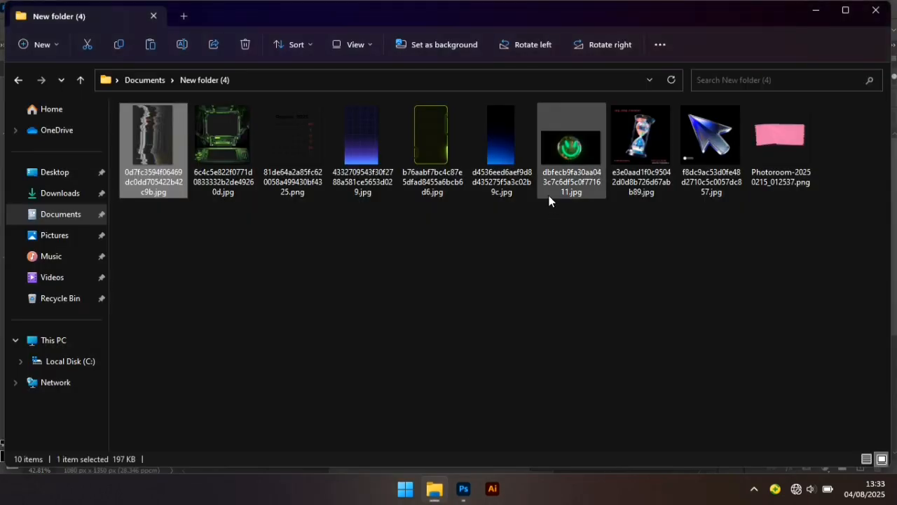
click(713, 126)
drag(713, 126, 379, 229)
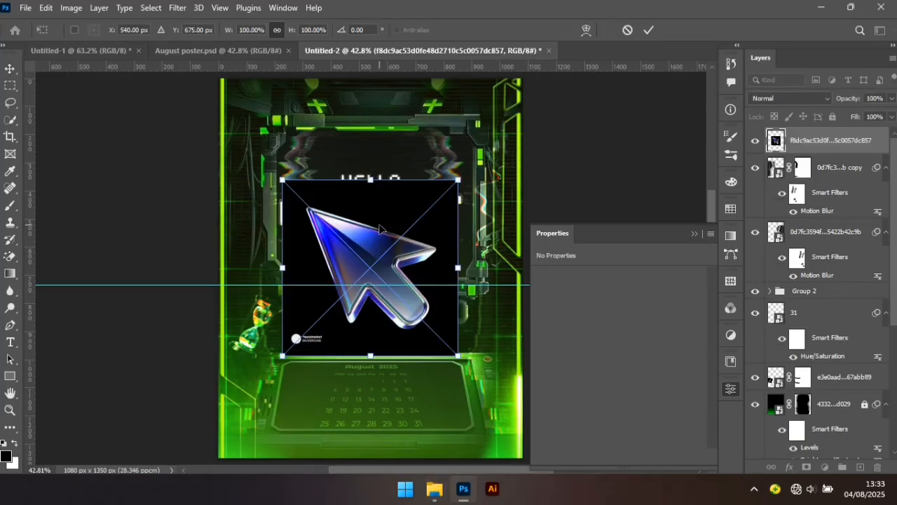
drag(370, 185, 381, 315)
key(Return)
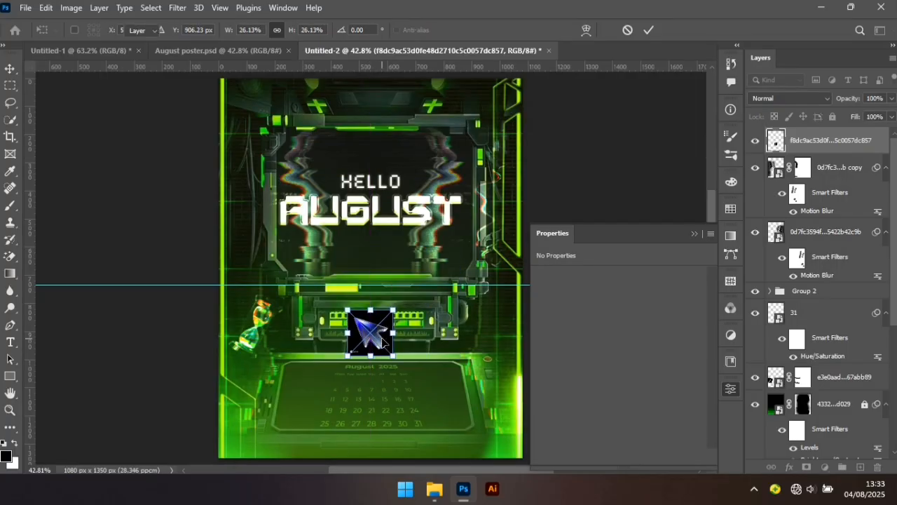
Step: Apply a Hue/Saturation adjustment to the arrow cursor image with Hue -130
click(71, 8)
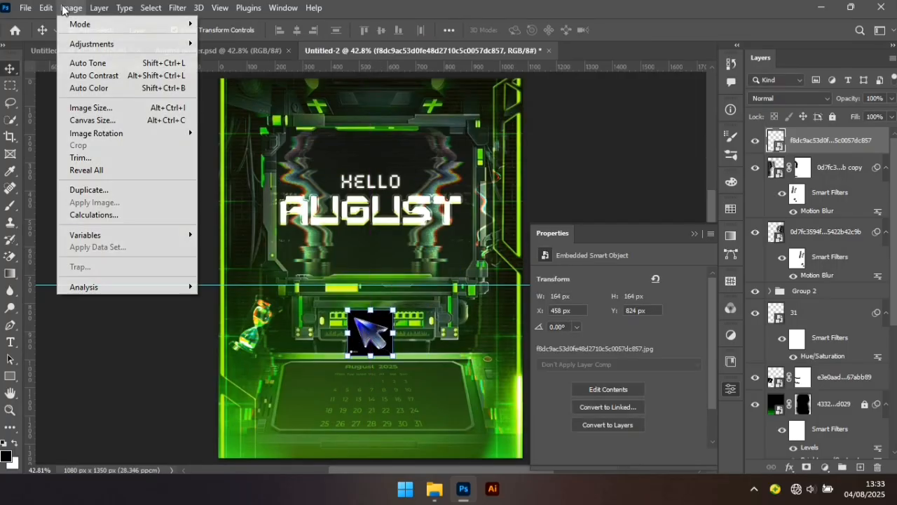
mouse_move(157, 51)
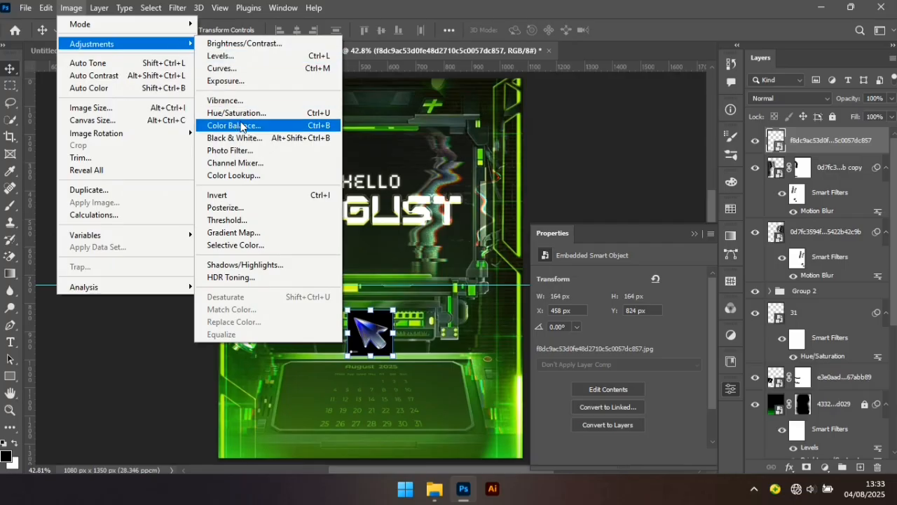
click(267, 114)
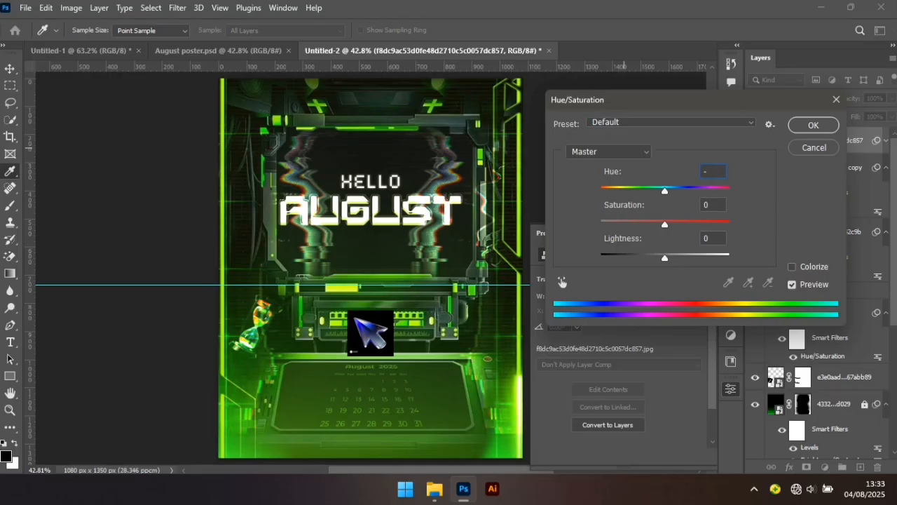
text(130)
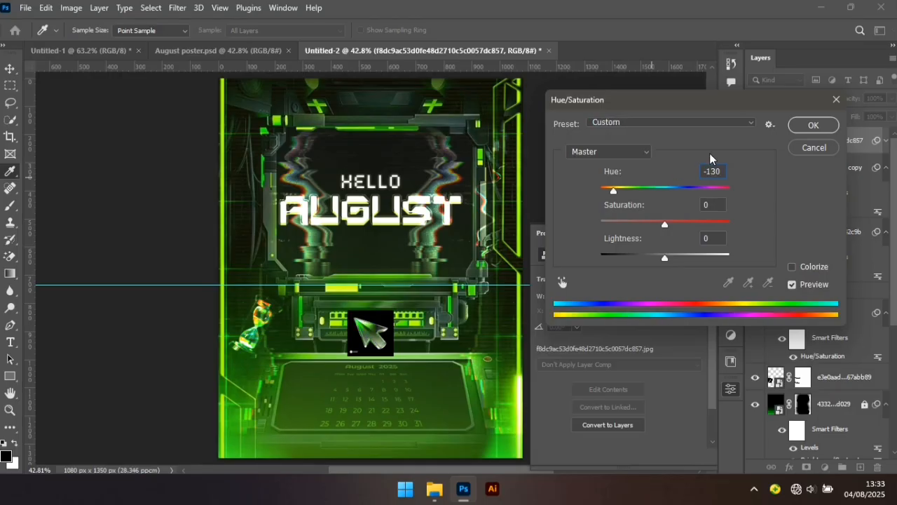
click(811, 125)
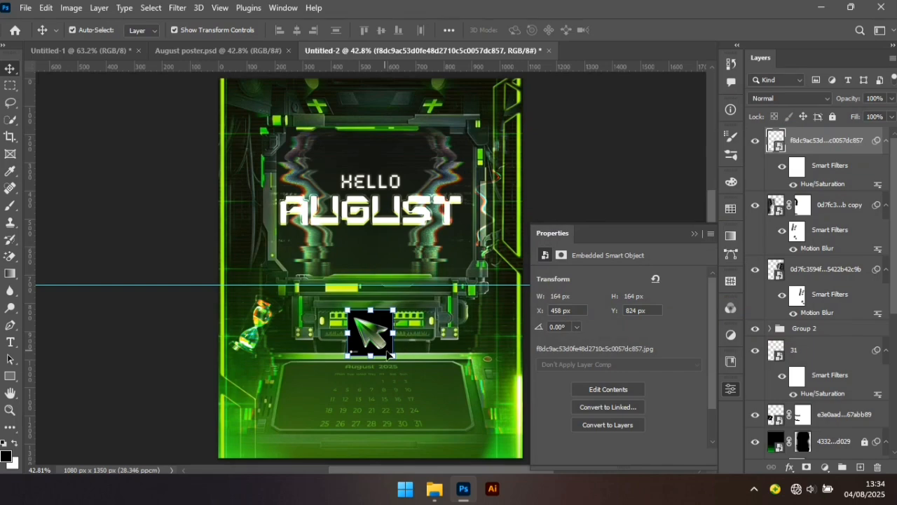
Step: Shrink the arrow cursor to about 70 px, rotate it about -3.15° and place it just after the word HELLO
key(ctrl+t)
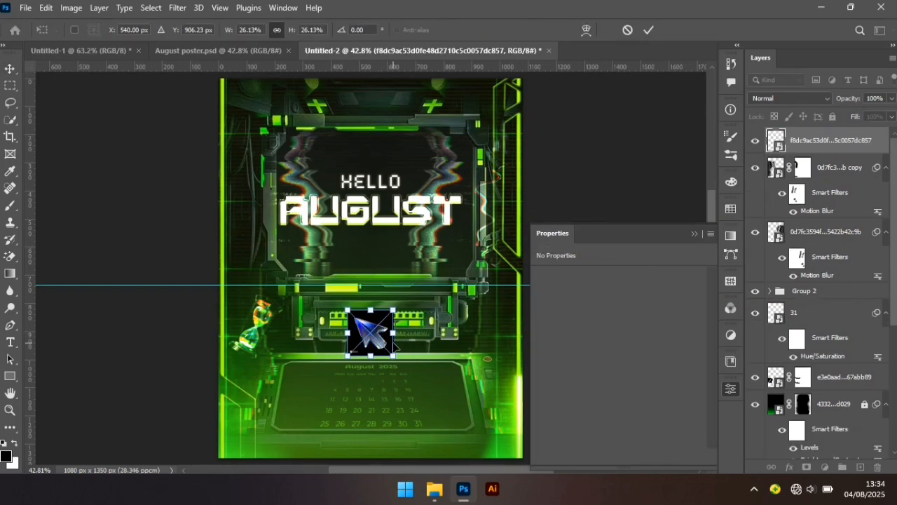
drag(405, 348, 418, 190)
key(Return)
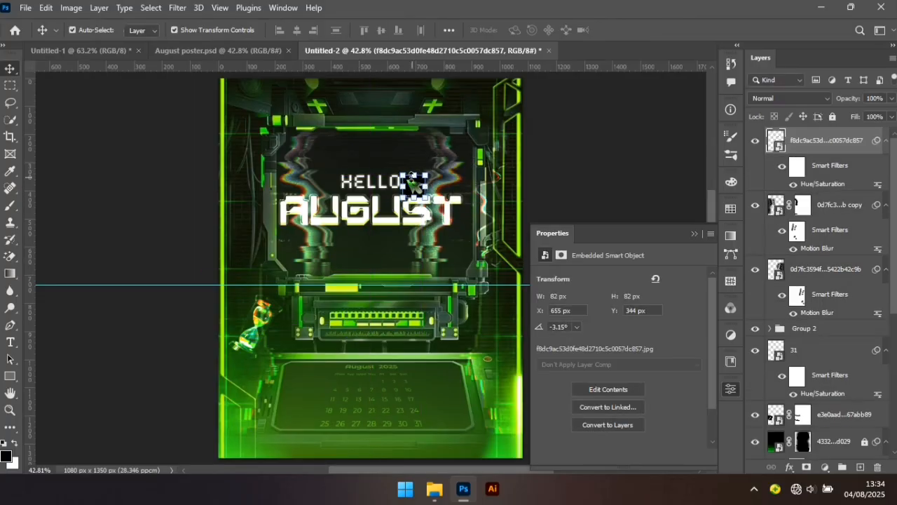
key(ctrl+t)
drag(402, 173, 407, 180)
key(Return)
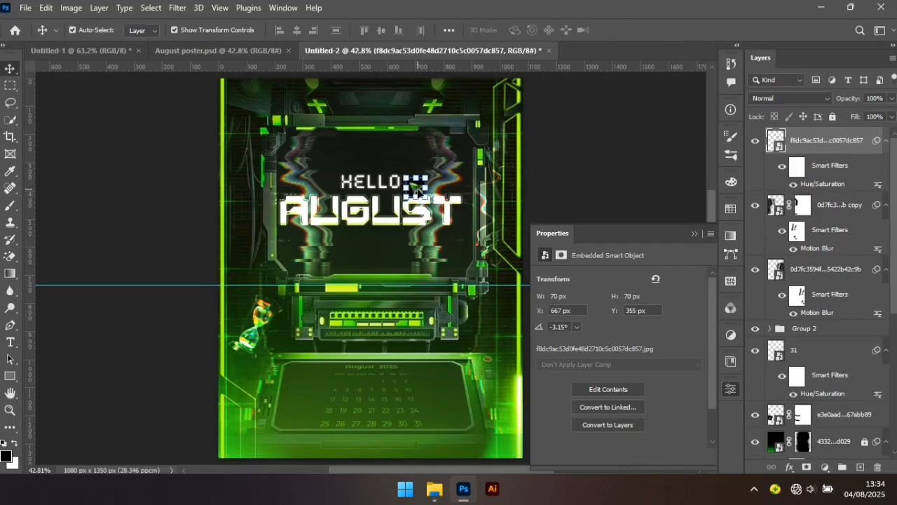
drag(416, 188, 413, 190)
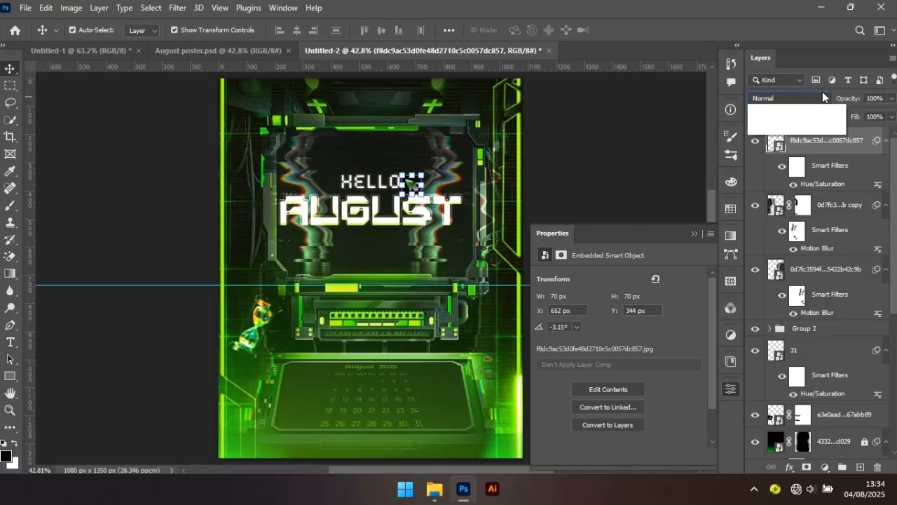
Step: Set the arrow cursor layer's blend mode to Screen and deselect it
click(791, 98)
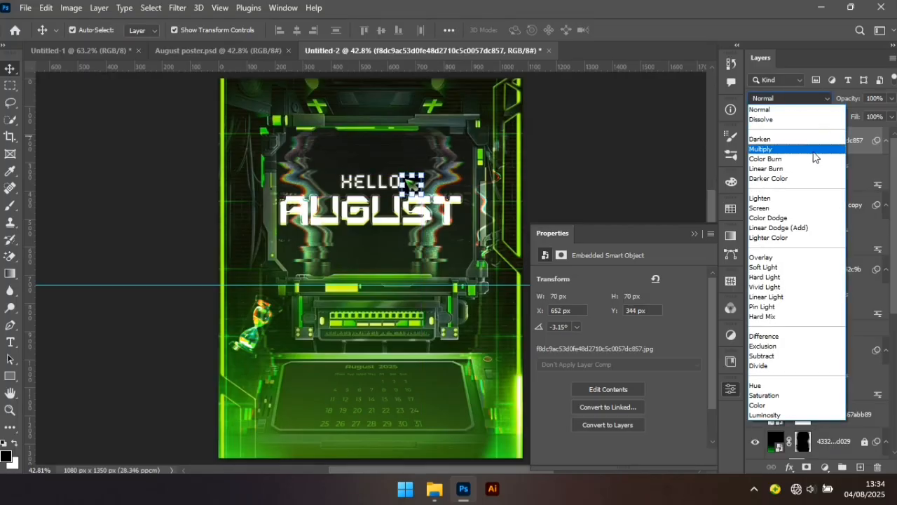
click(791, 209)
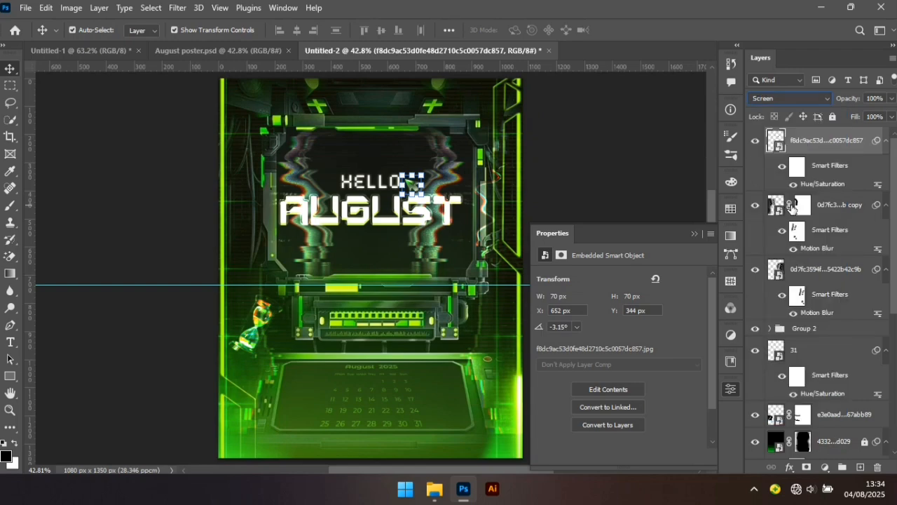
click(567, 202)
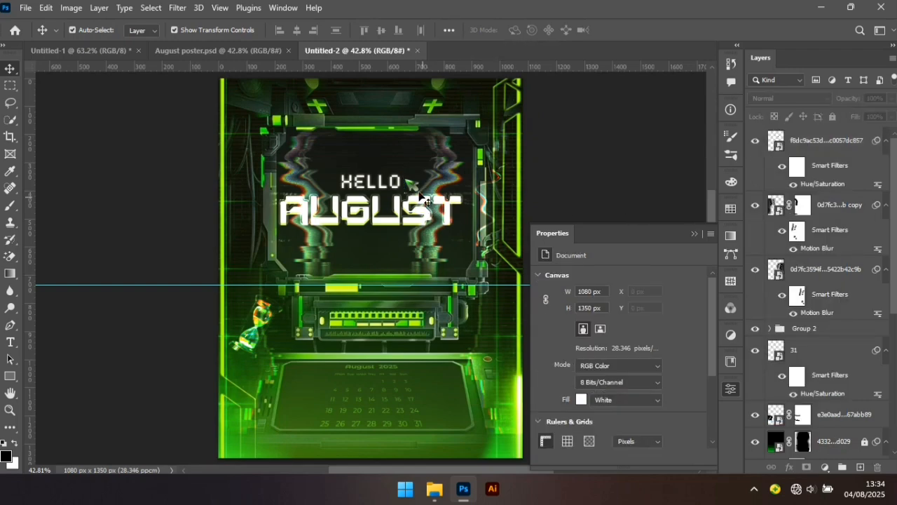
Step: Add a layer mask to the arrow cursor layer and paint black with a 40 px brush along the area beneath the arrow
click(414, 189)
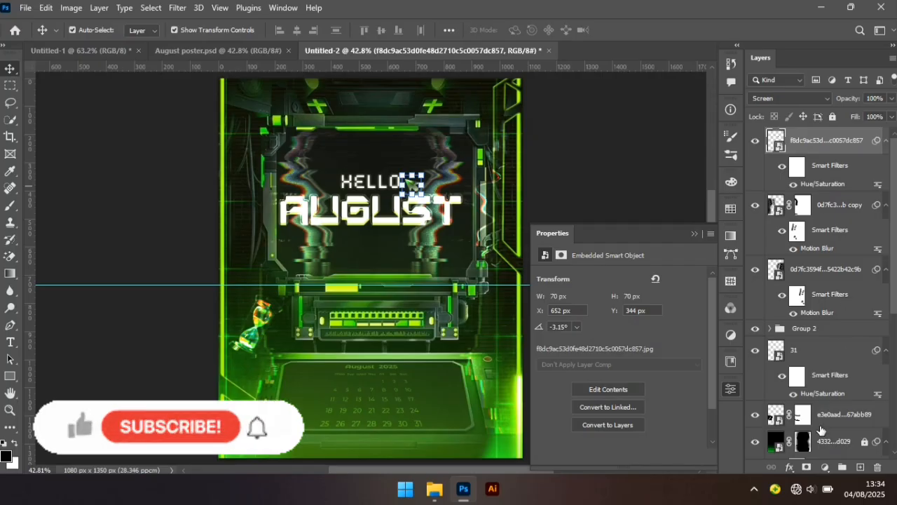
click(805, 468)
key(b)
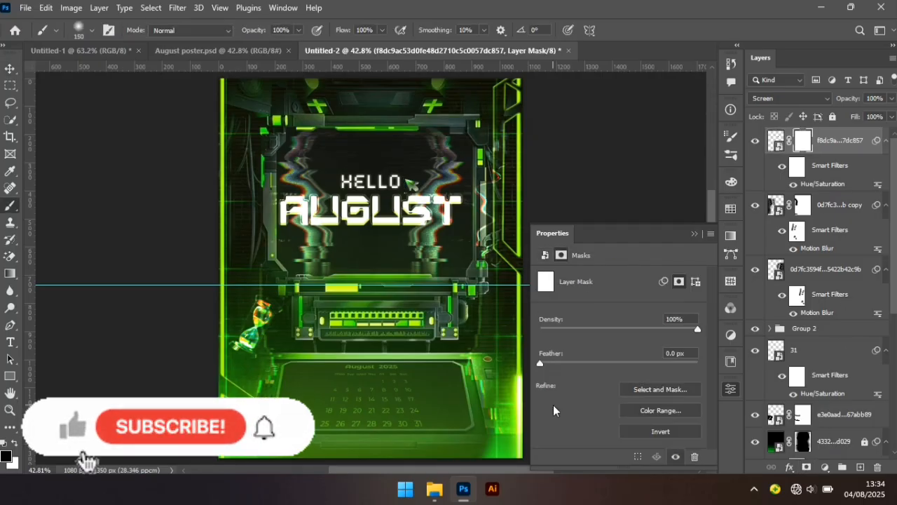
key(bracketleft)
key(bracketleft)
key(bracketleft)
key(bracketleft)
key(bracketleft)
key(bracketleft)
key(bracketleft)
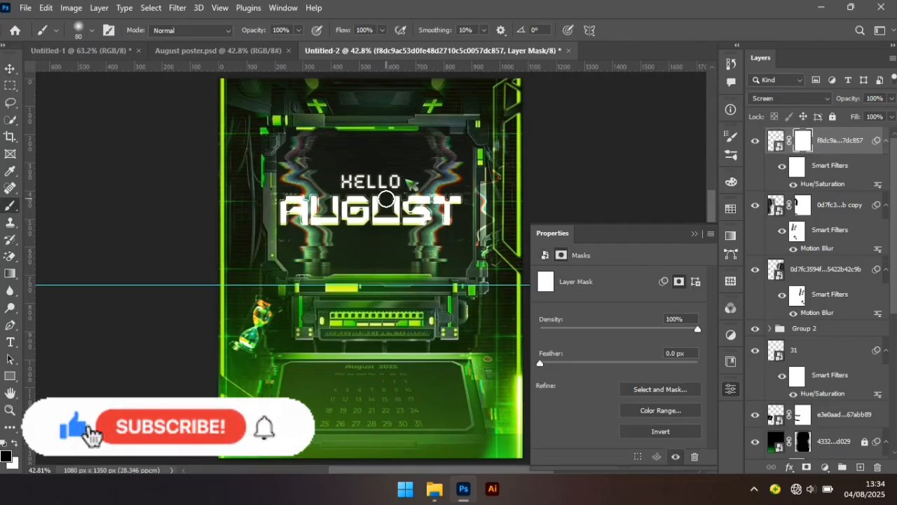
key(bracketleft)
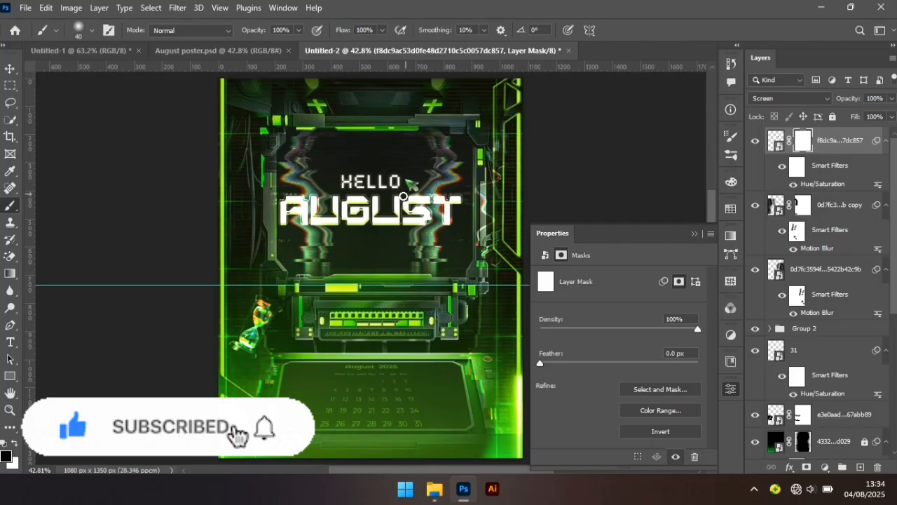
mouse_move(394, 204)
mouse_down()
mouse_move(450, 208)
mouse_move(470, 185)
mouse_up()
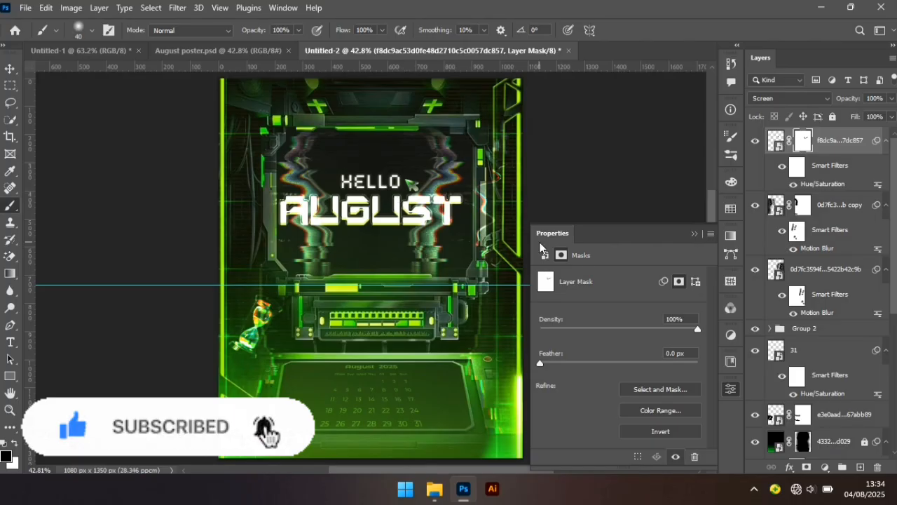
click(9, 68)
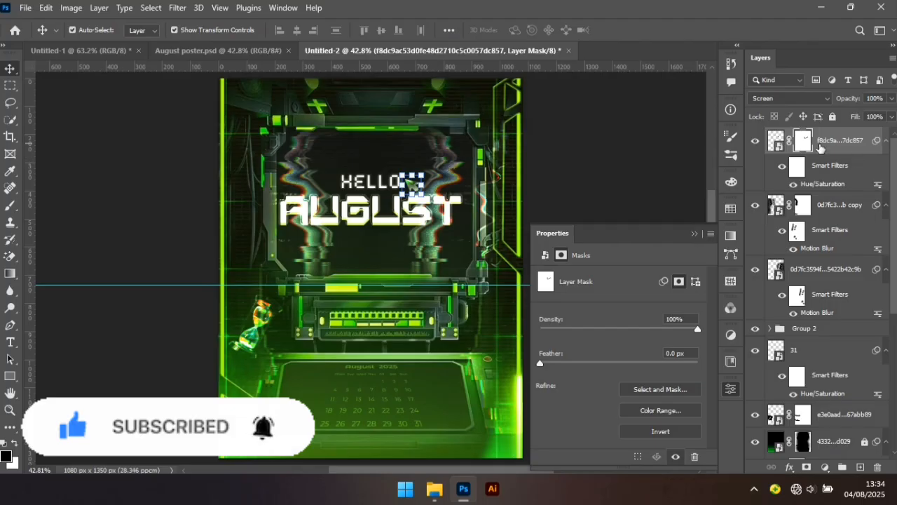
Step: Apply a Brightness/Contrast adjustment with Contrast 100 to the arrow cursor image
click(774, 143)
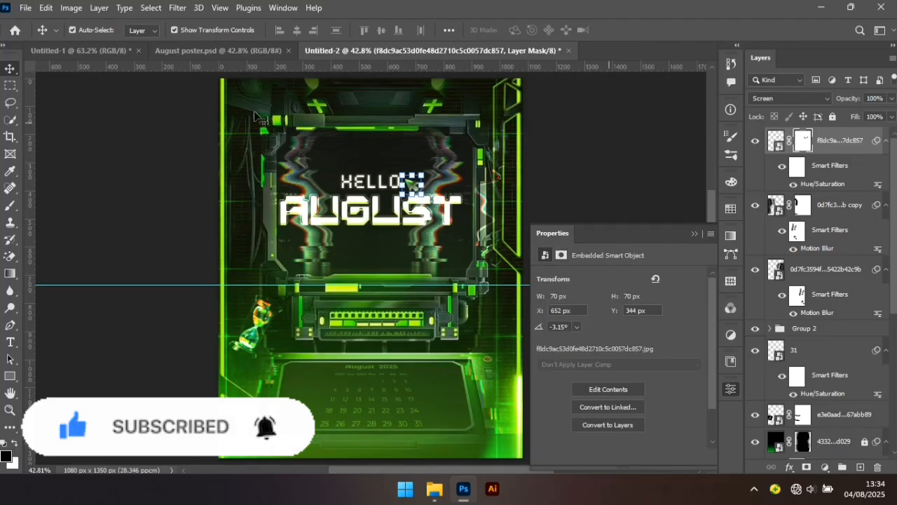
click(71, 8)
mouse_move(130, 47)
click(232, 46)
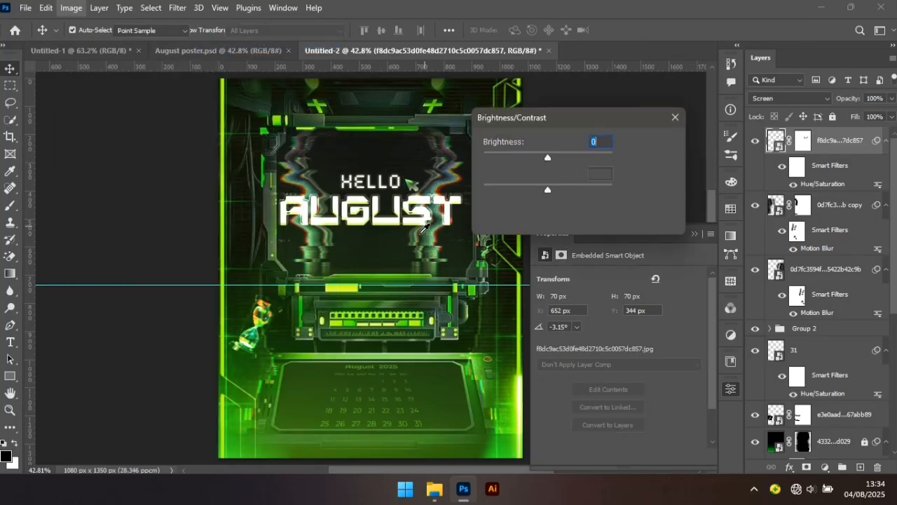
drag(550, 191, 707, 196)
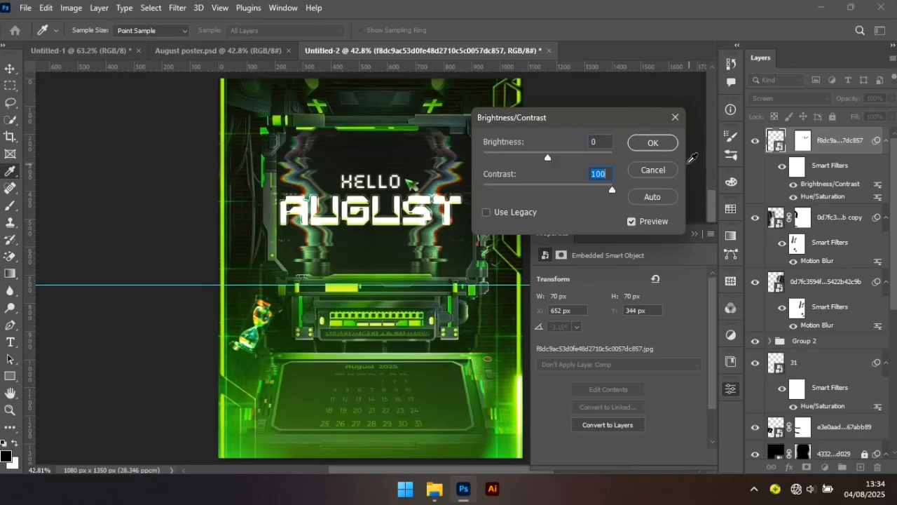
click(655, 144)
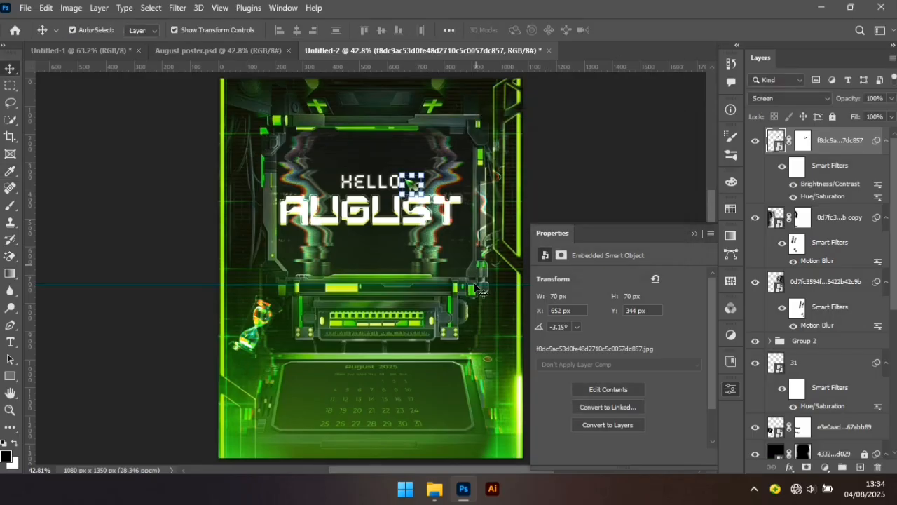
Step: Place the green smiley image above HELLO at about 231 × 130 px and set its blend mode to Screen
click(436, 492)
click(609, 142)
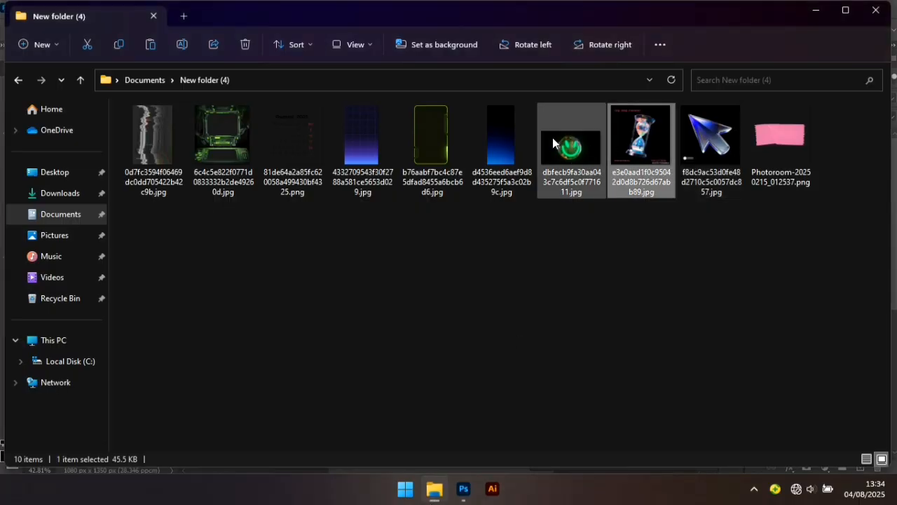
drag(576, 145, 320, 155)
key(Return)
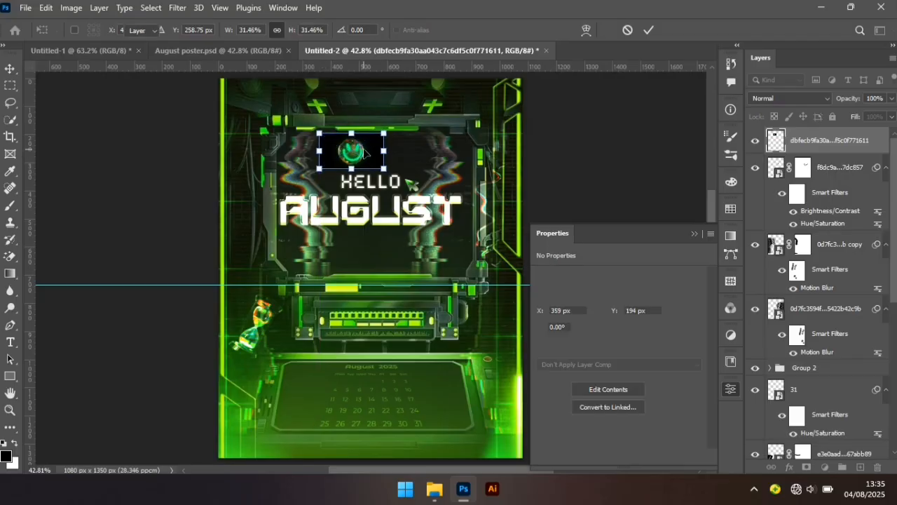
click(822, 97)
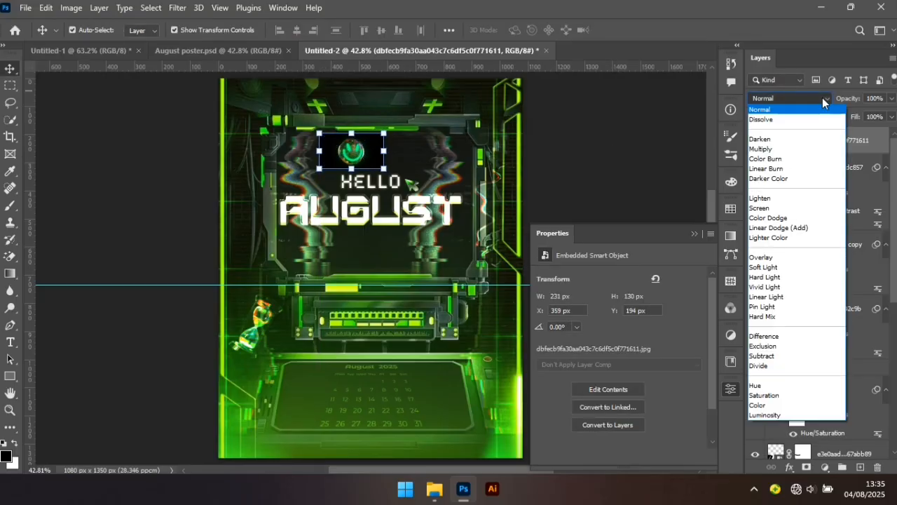
click(775, 207)
Step: Apply a Brightness/Contrast adjustment with Contrast 100 to the smiley image
click(69, 9)
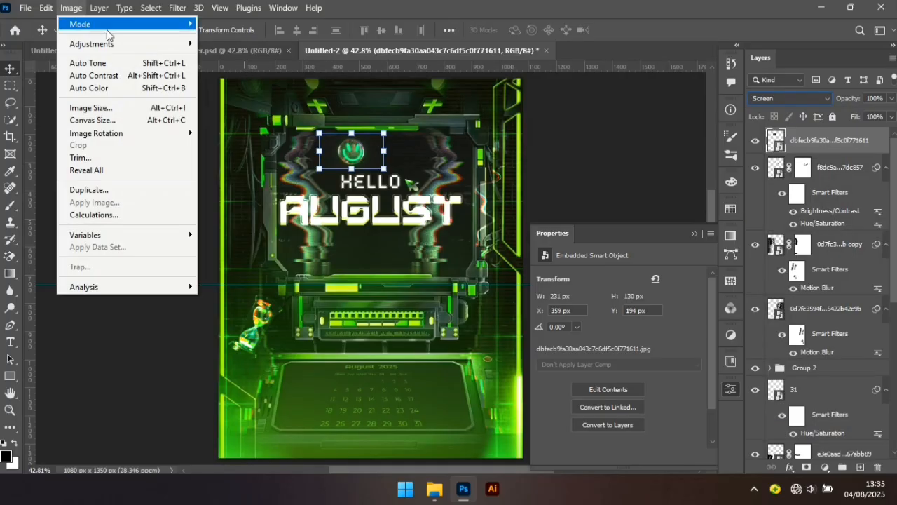
mouse_move(181, 40)
click(281, 43)
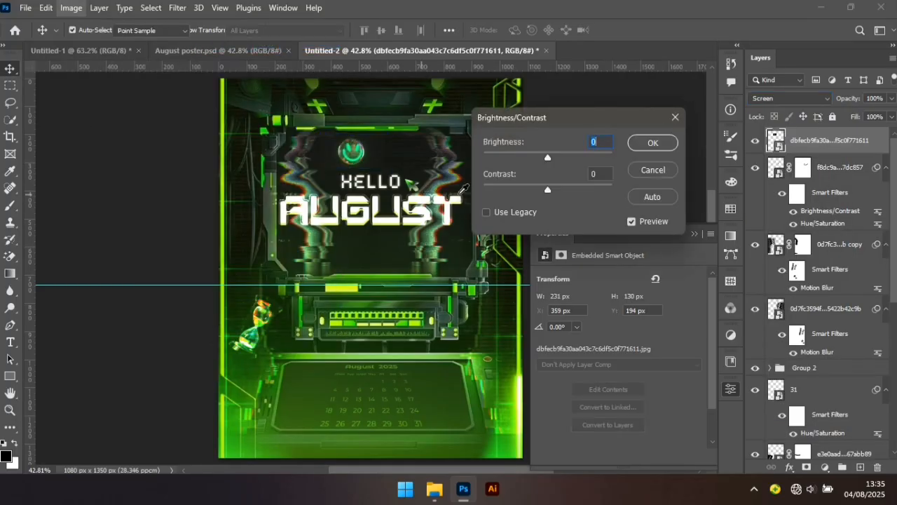
drag(549, 190, 714, 195)
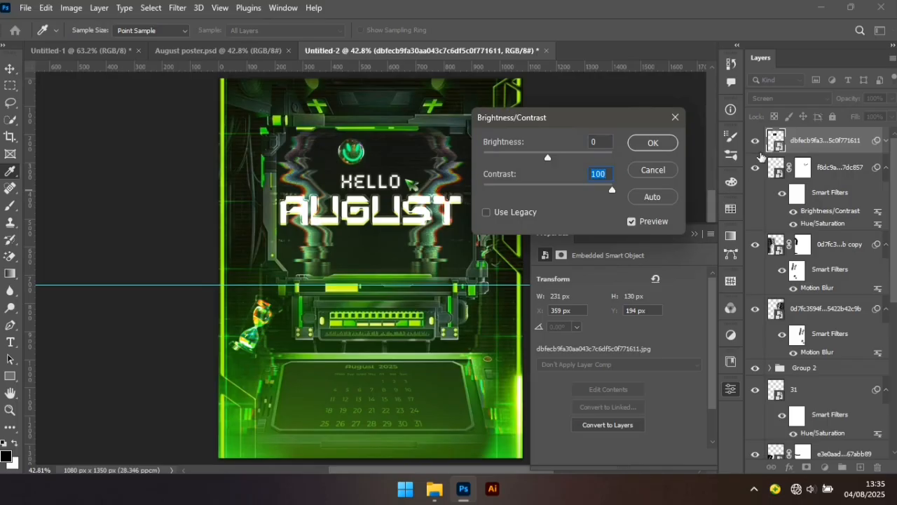
click(645, 149)
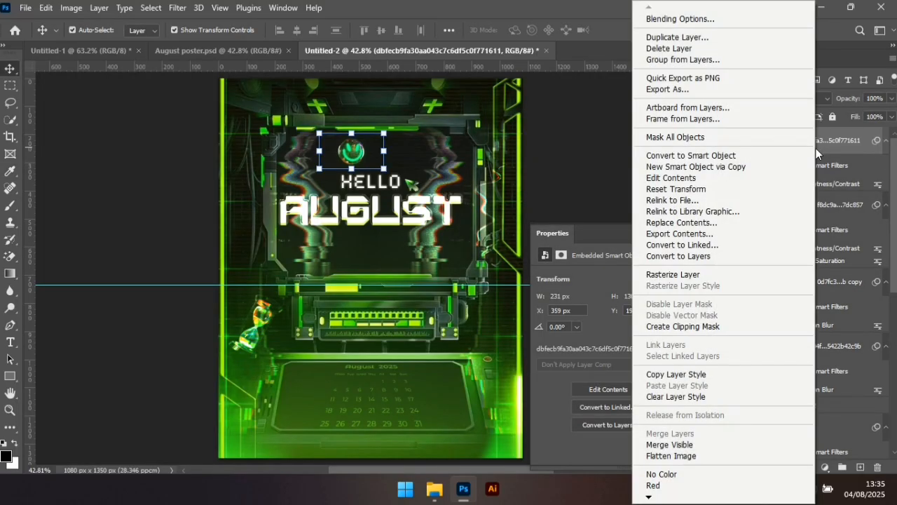
Step: Convert the smiley layer to a smart object and apply a Motion Blur with angle 0° and distance 10 pixels
right_click(816, 148)
click(710, 159)
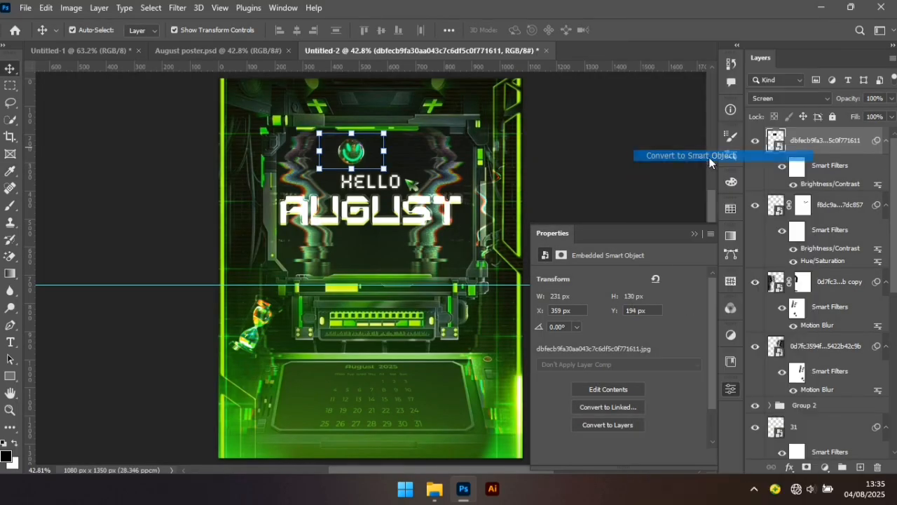
click(179, 7)
mouse_move(324, 184)
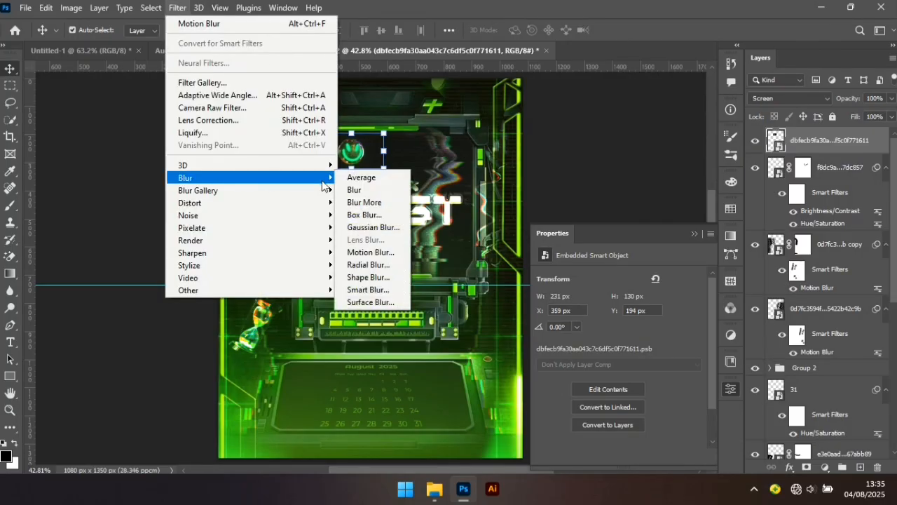
click(370, 253)
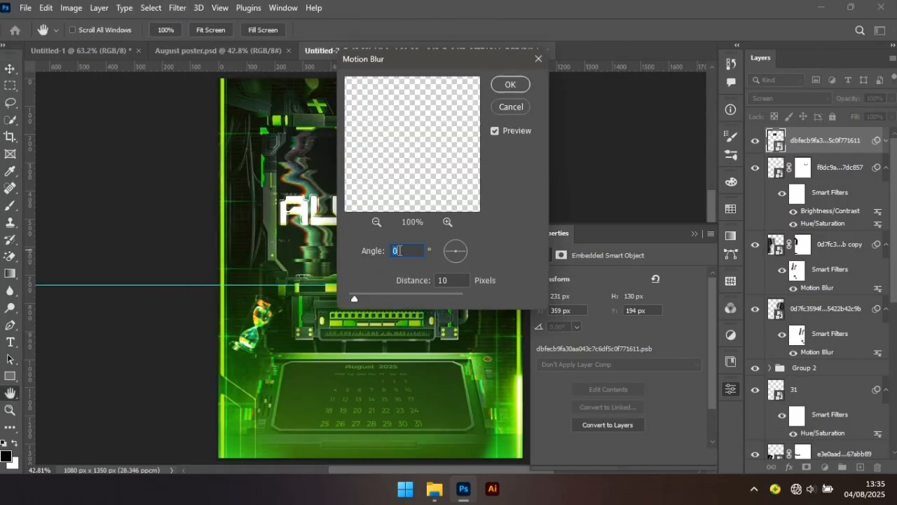
click(511, 84)
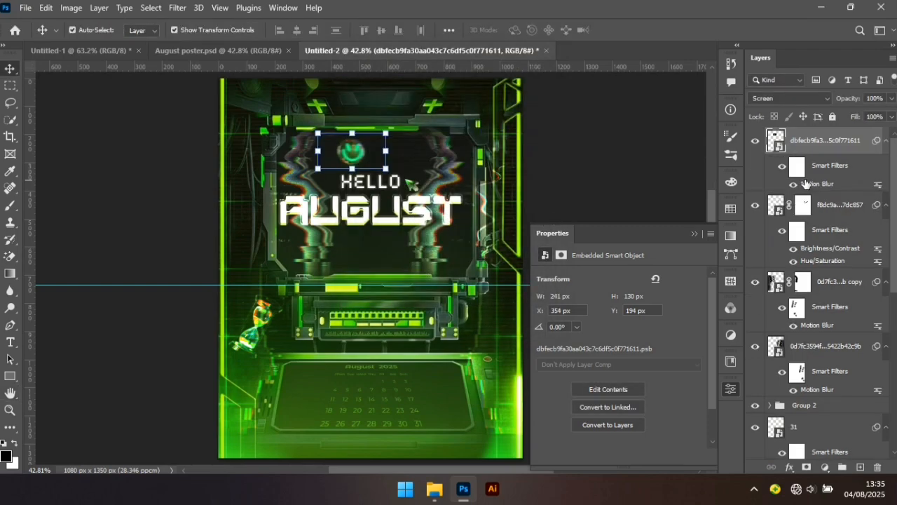
Step: Paint black on the smiley's Motion Blur filter mask over the face with a 100 px brush, and deselect the mask
click(801, 173)
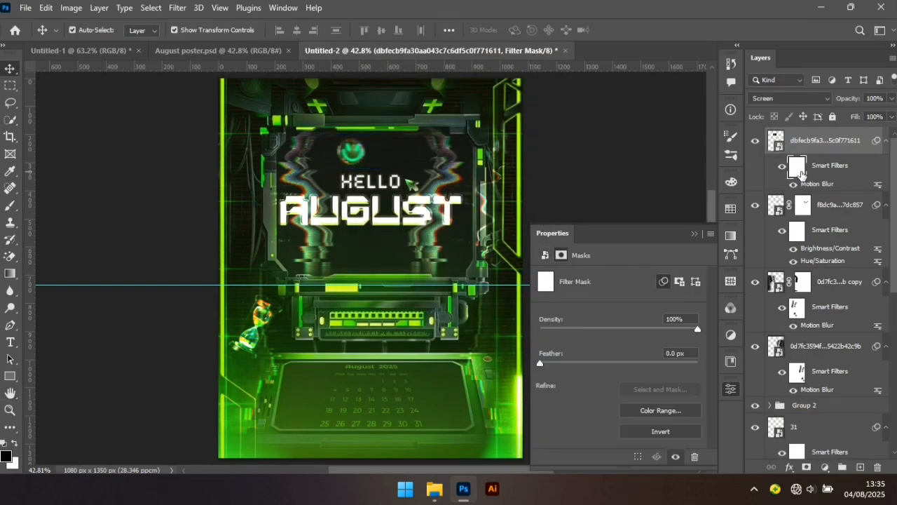
key(b)
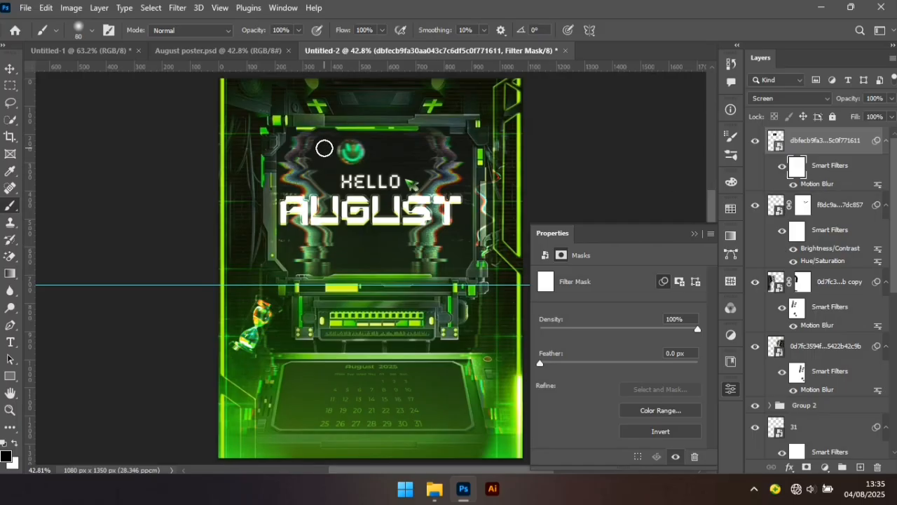
key(bracketright)
key(bracketright)
click(351, 151)
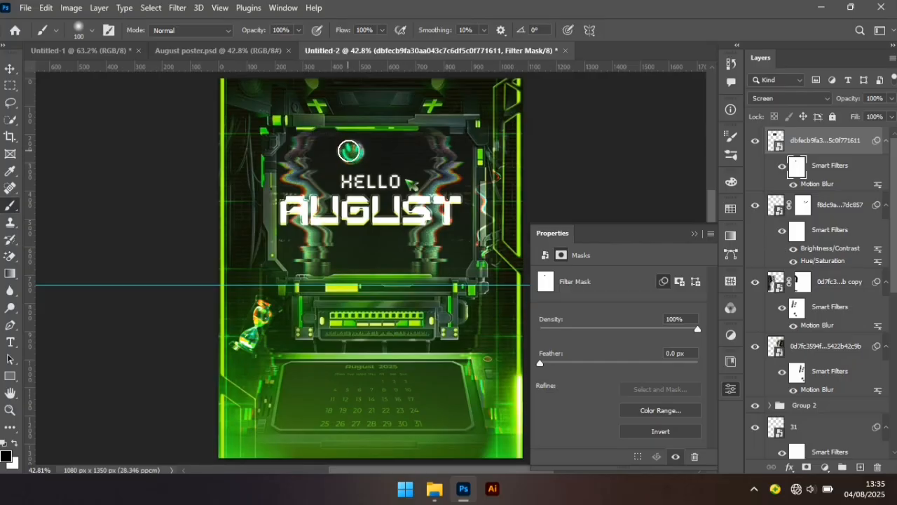
click(351, 150)
click(10, 68)
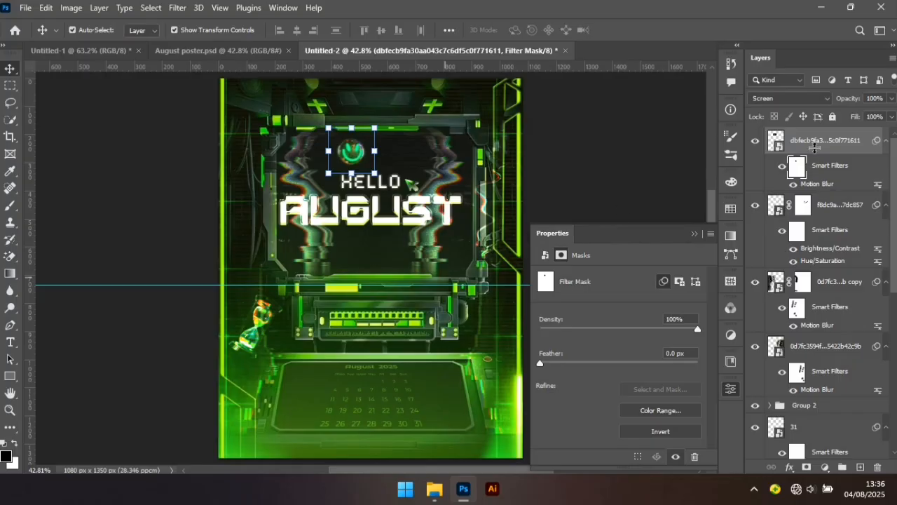
click(815, 149)
click(621, 198)
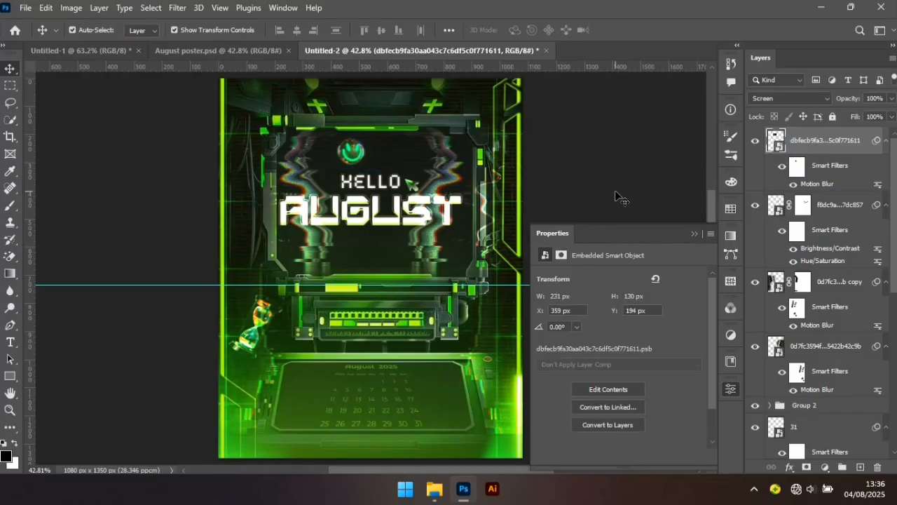
Step: Place the pink tape image Photoroom-20250215_012537.png and squash it into a strip about 730 × 57 px below the calendar at the poster's lower edge
click(434, 489)
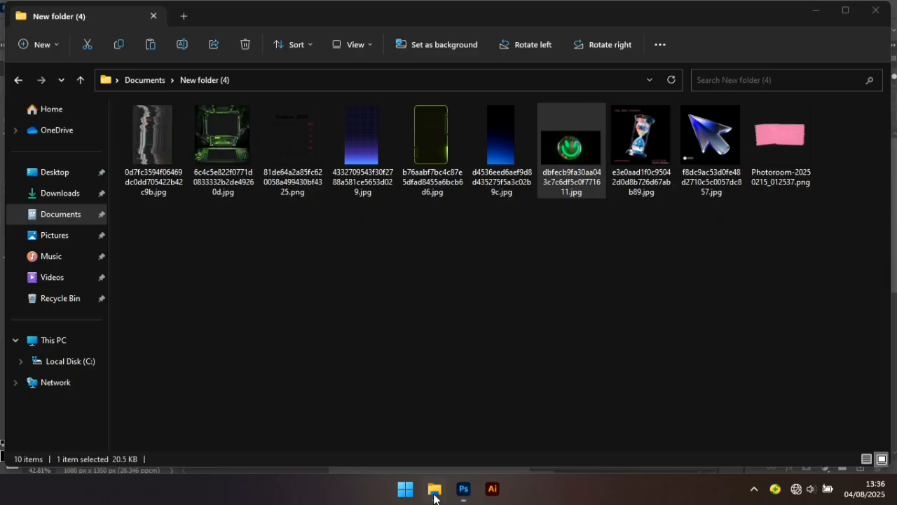
click(801, 145)
drag(786, 130, 363, 435)
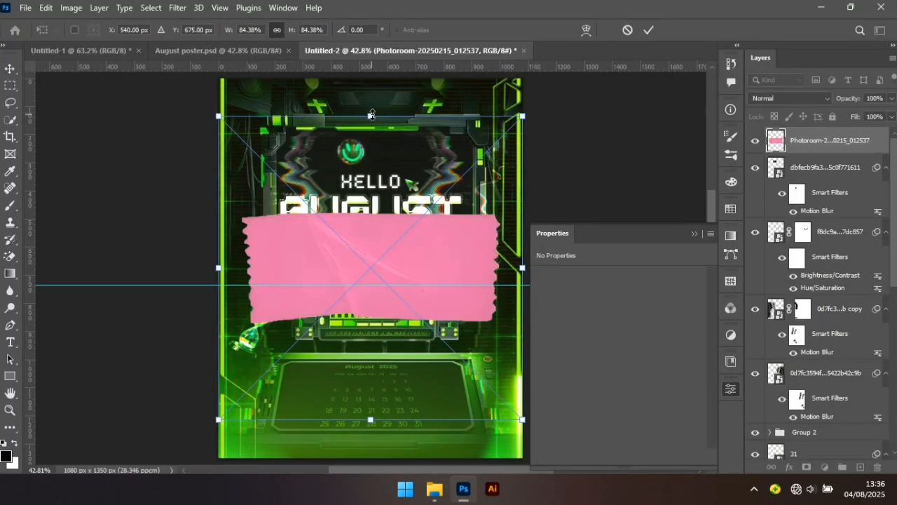
drag(371, 116, 371, 352)
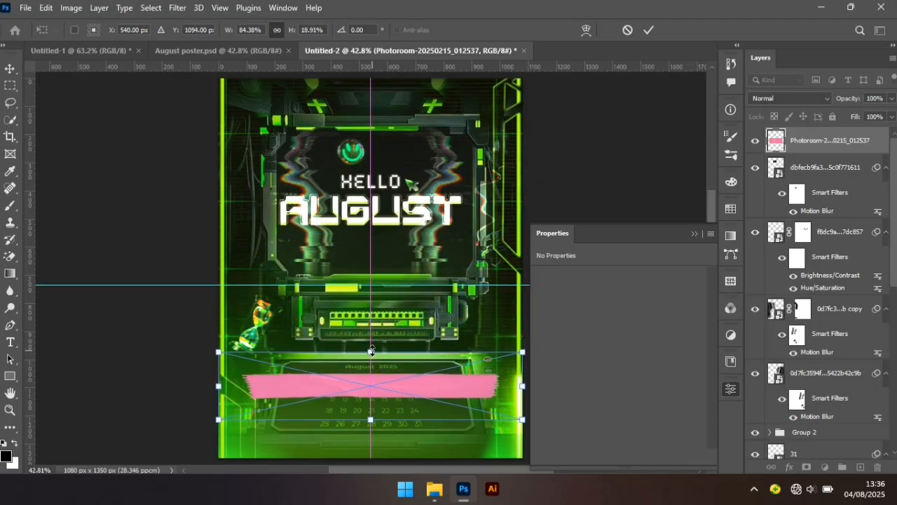
drag(362, 382, 368, 438)
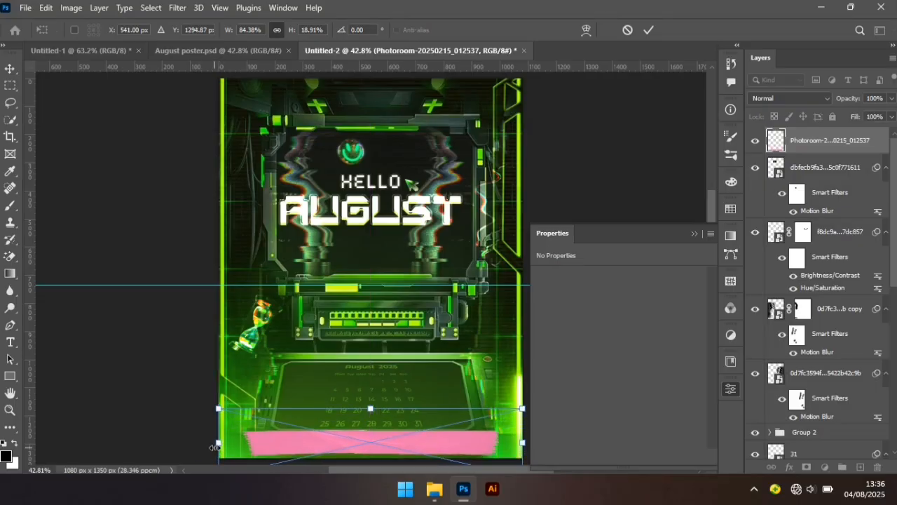
drag(215, 447, 281, 435)
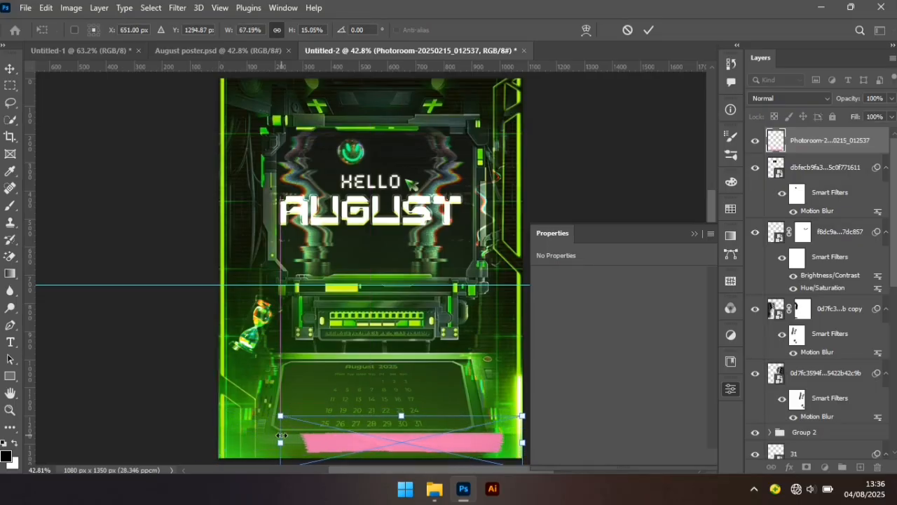
drag(404, 416, 375, 449)
key(Return)
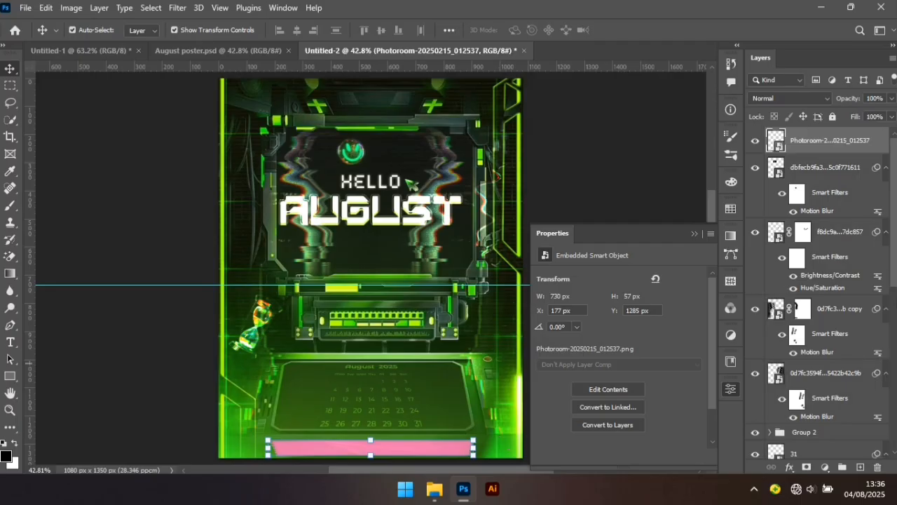
Step: Centre the tape strip horizontally on the poster by aligning it with the Background layer
scroll(892, 424, down, 5)
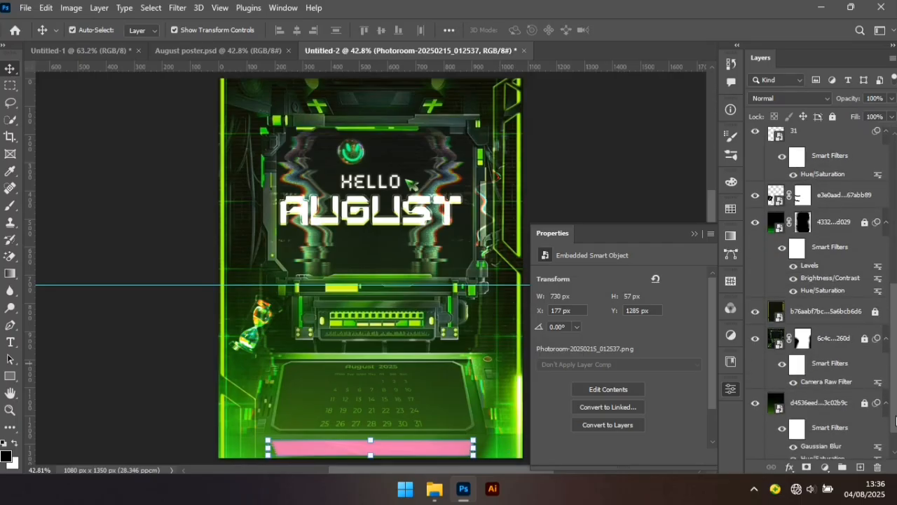
drag(896, 419, 896, 449)
click(801, 445)
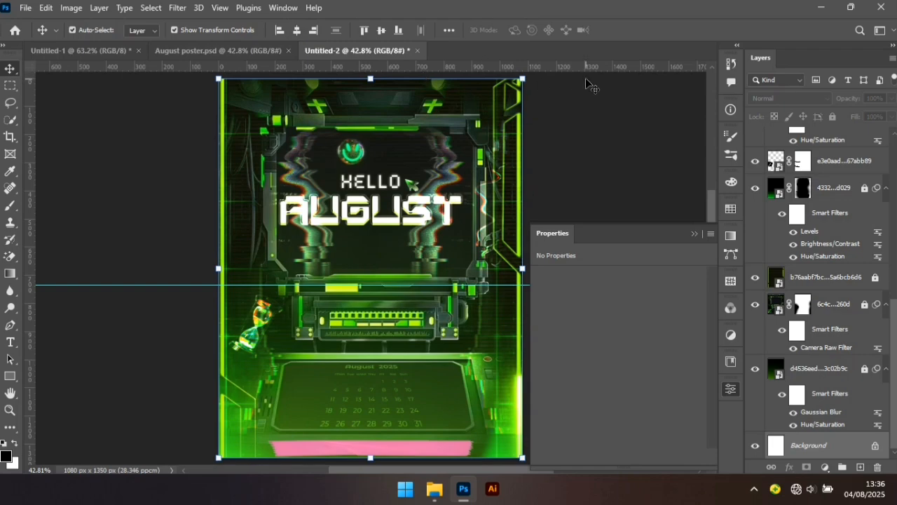
click(610, 180)
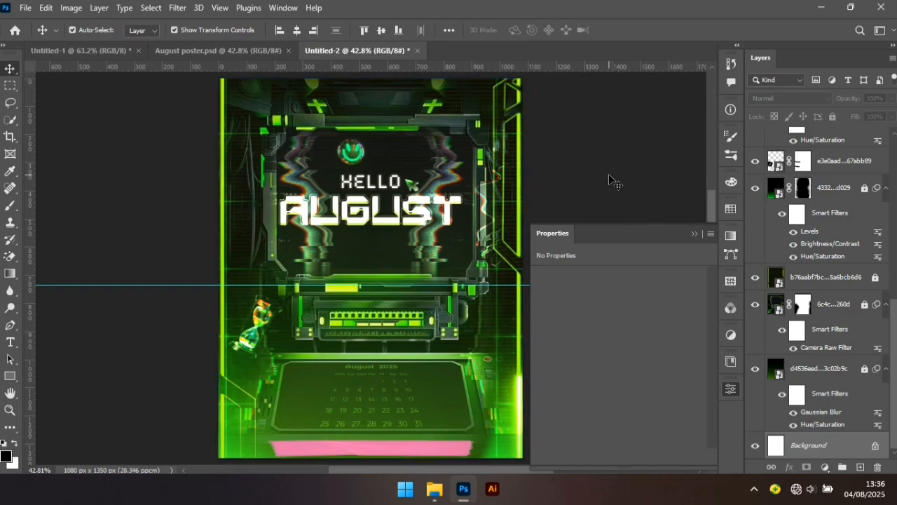
Step: Recolour the pink tape strip green with a Hue/Saturation adjustment of Hue +132
click(400, 448)
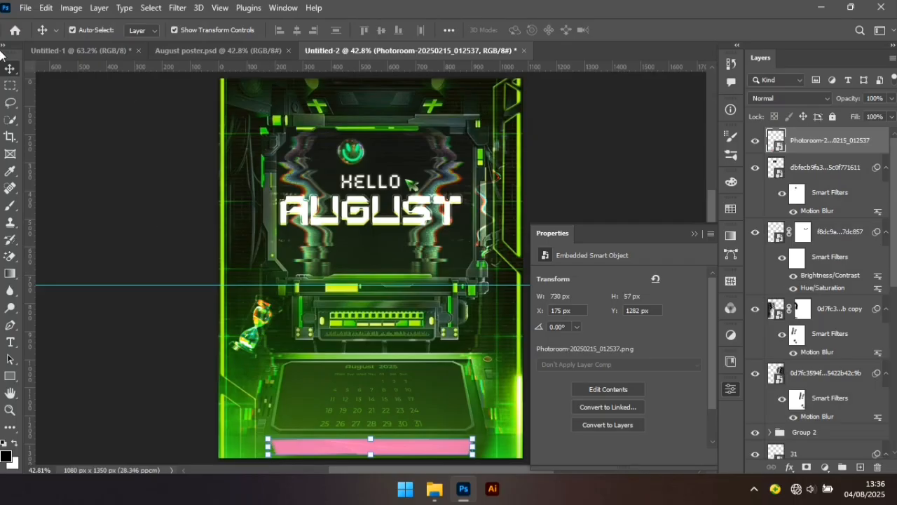
click(70, 8)
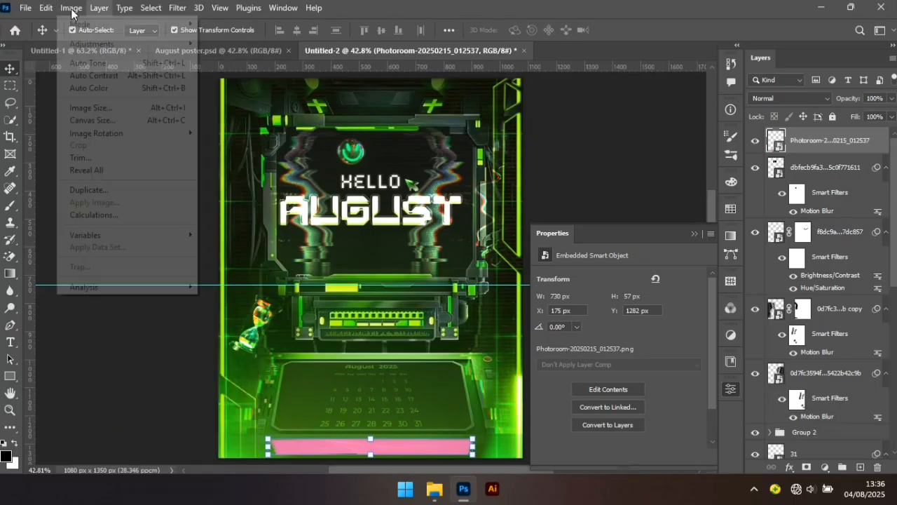
mouse_move(186, 43)
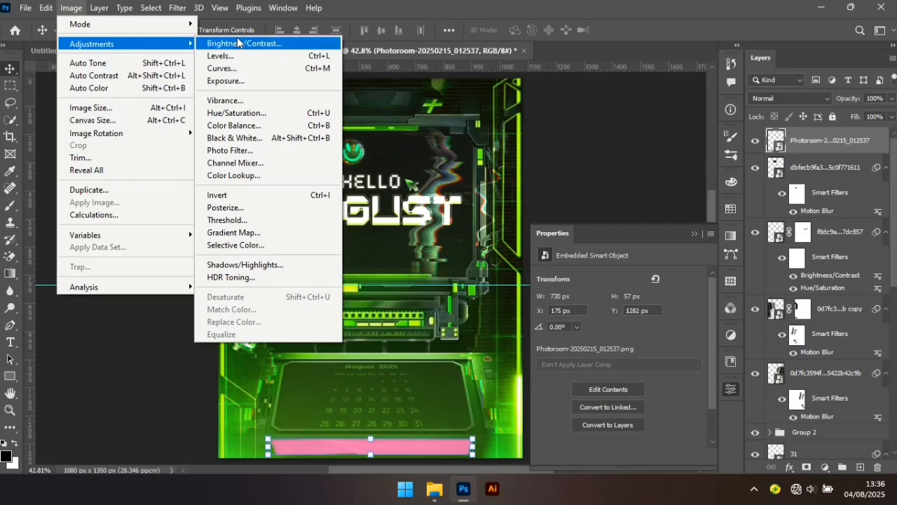
click(285, 114)
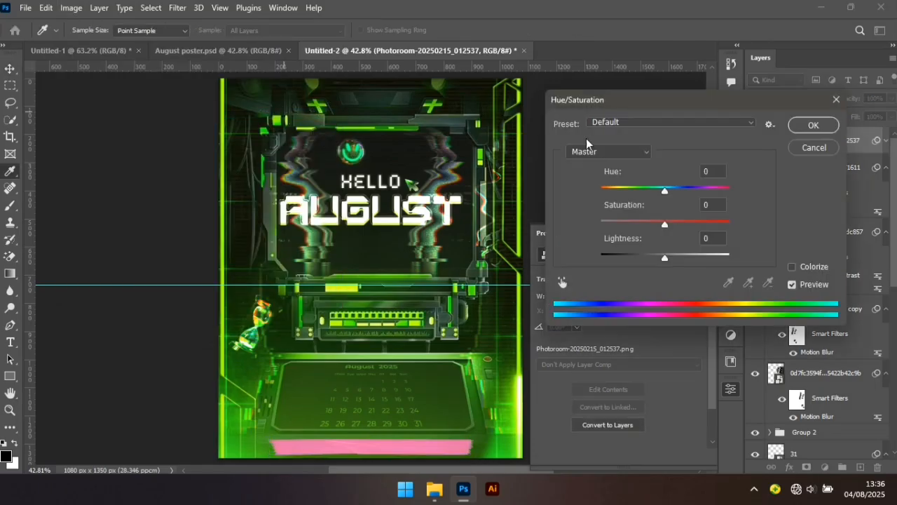
text(132)
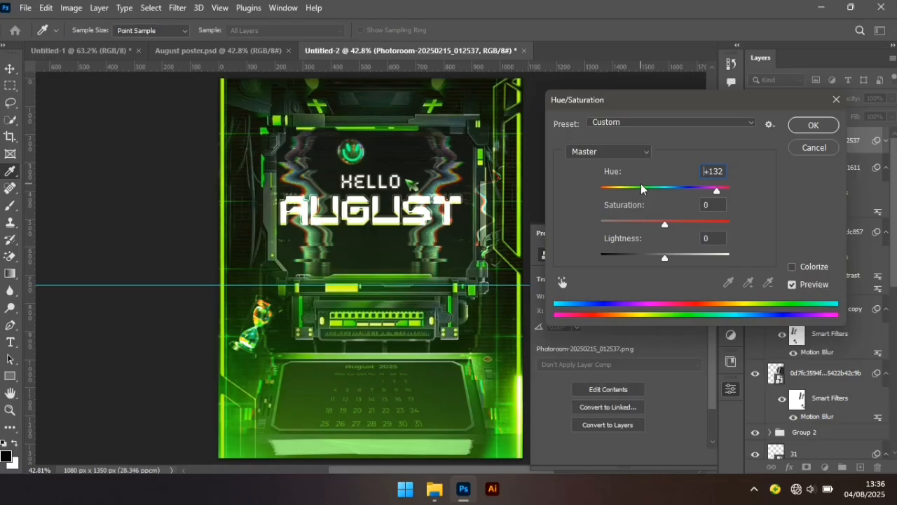
key(Return)
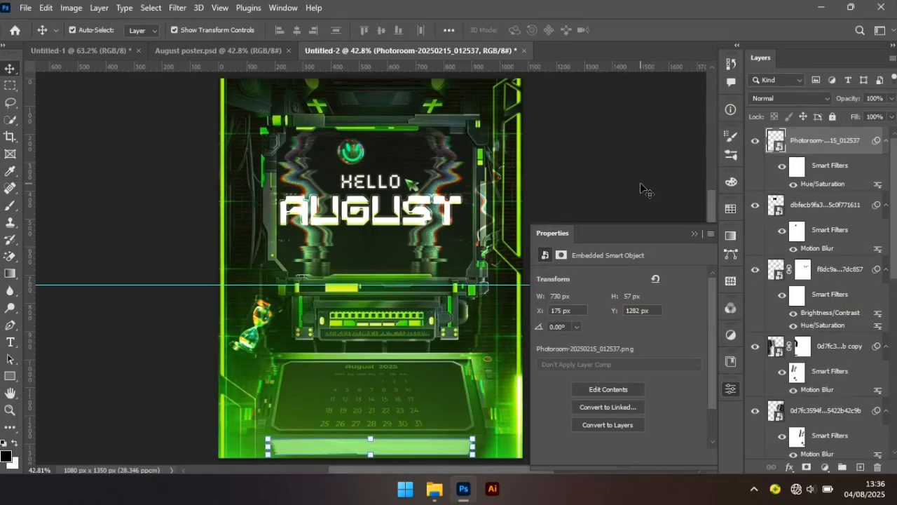
Step: Set the green tape strip layer's blend mode to Overlay and deselect it
click(805, 102)
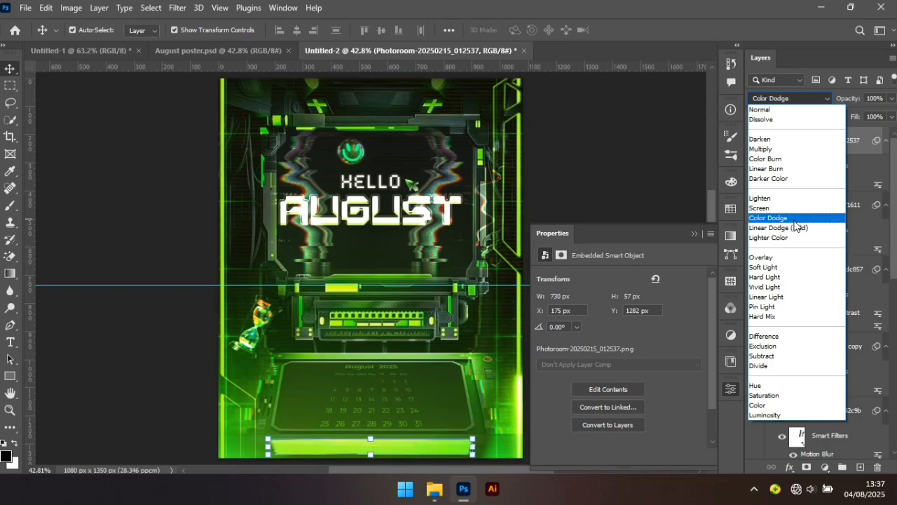
click(784, 263)
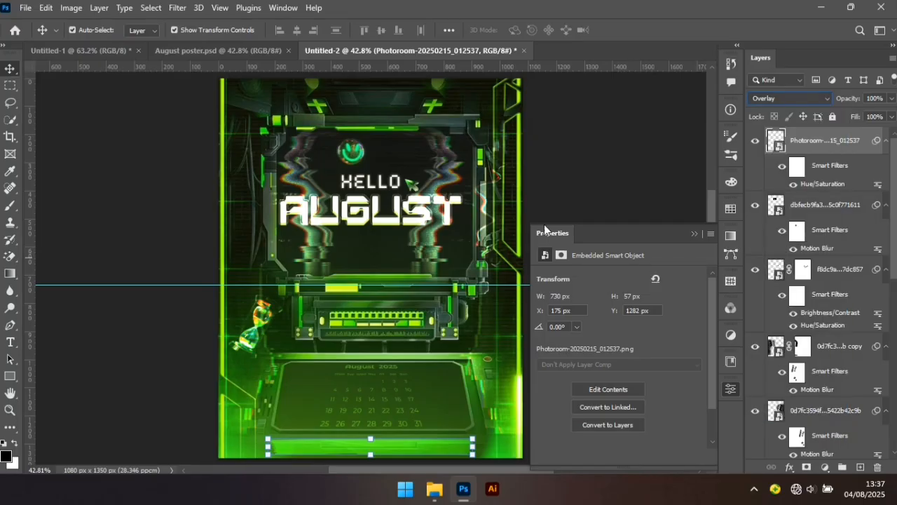
click(199, 423)
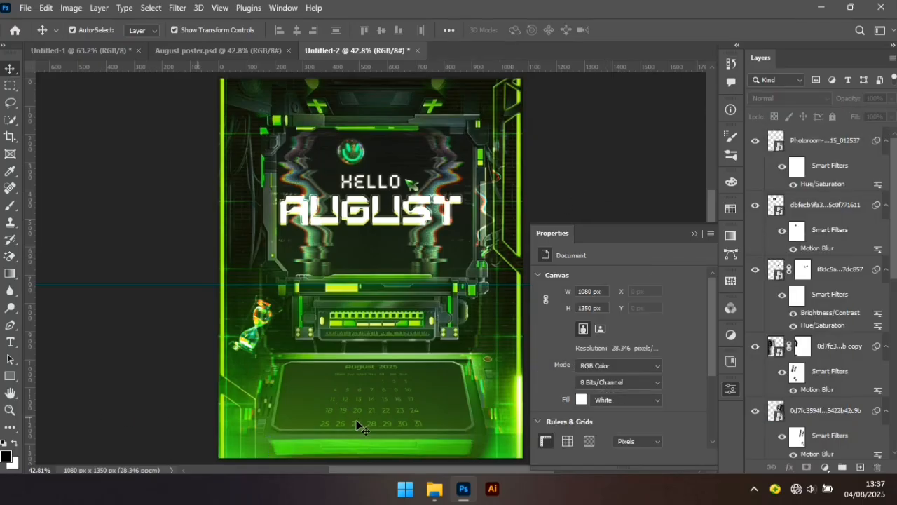
Step: Add a black Multiply drop shadow to the tape strip with 35% opacity, 3 px distance, 0% spread and 7 px size
click(369, 444)
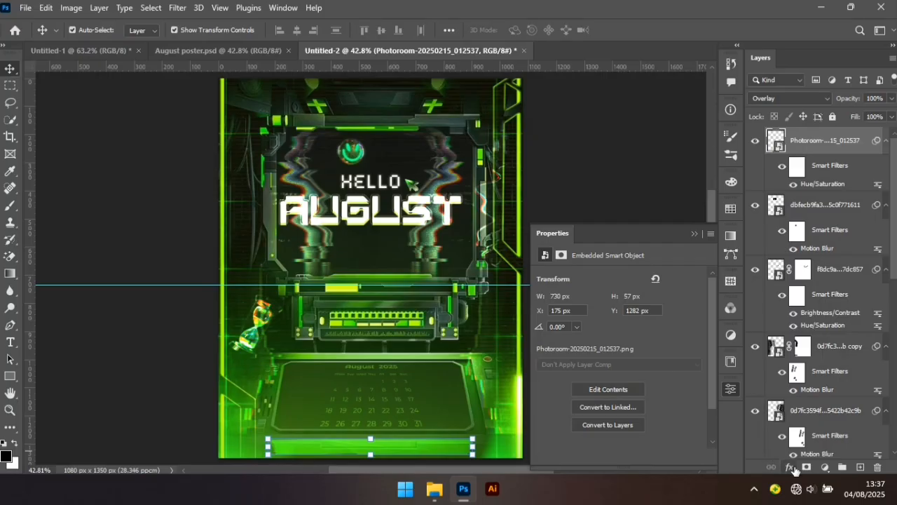
click(790, 466)
click(822, 458)
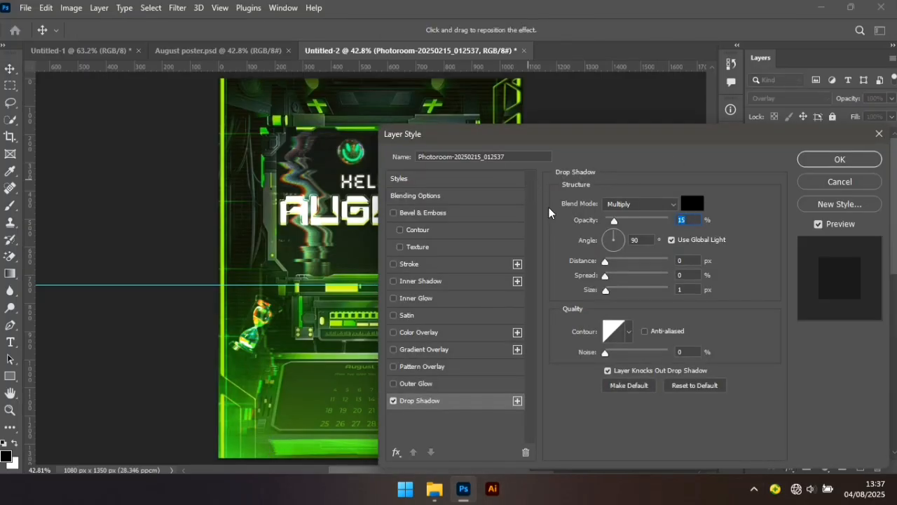
text(35)
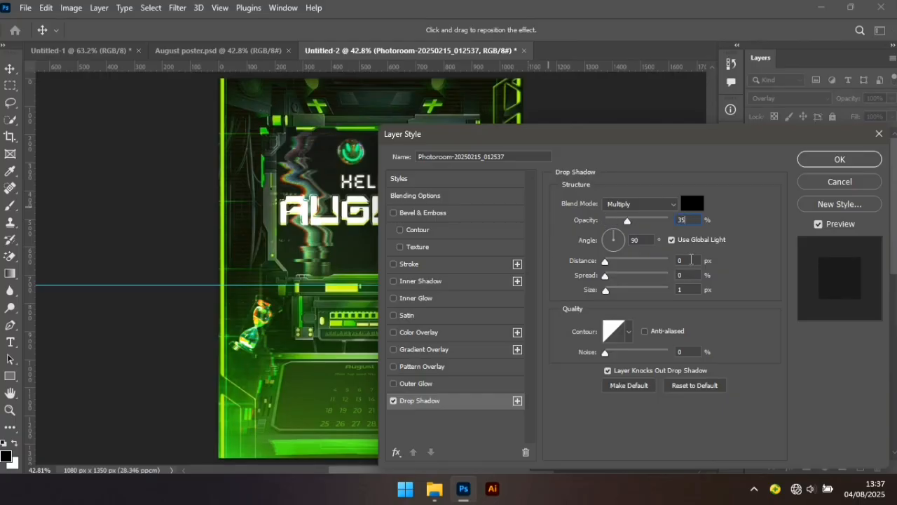
double_click(688, 258)
text(3)
key(Tab)
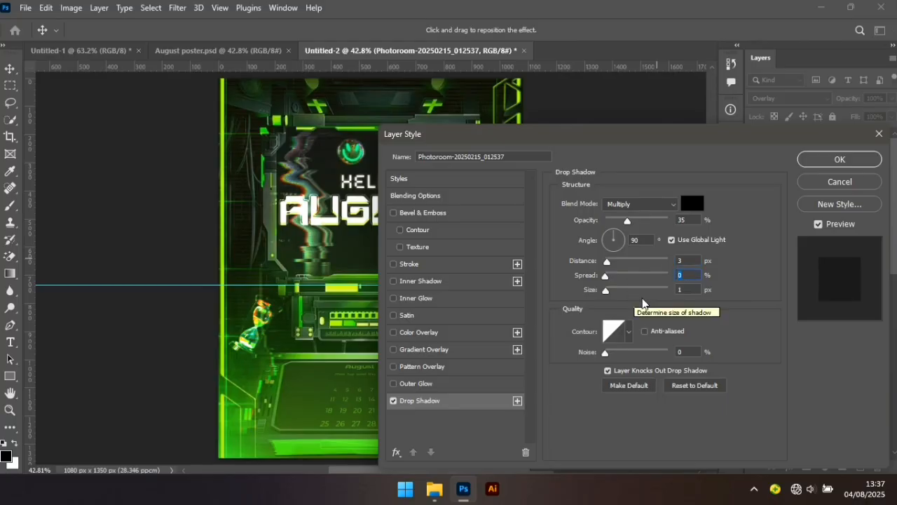
double_click(683, 293)
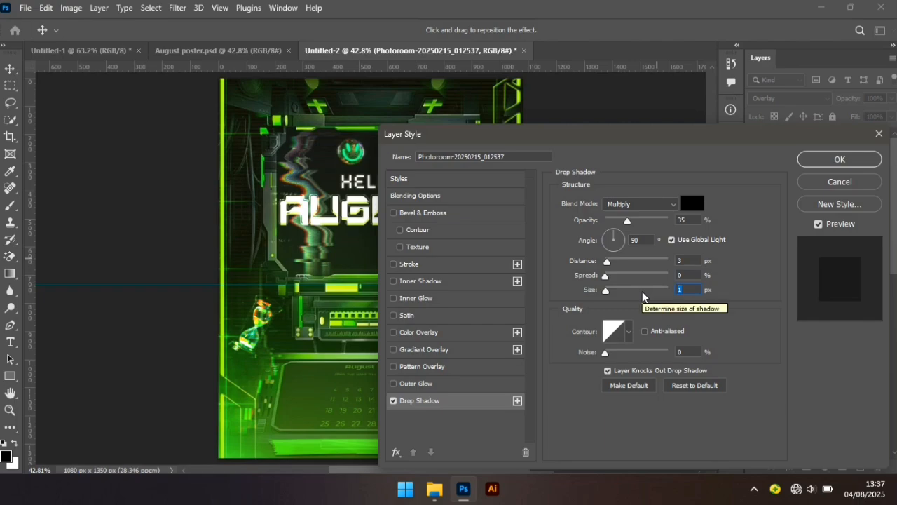
text(7)
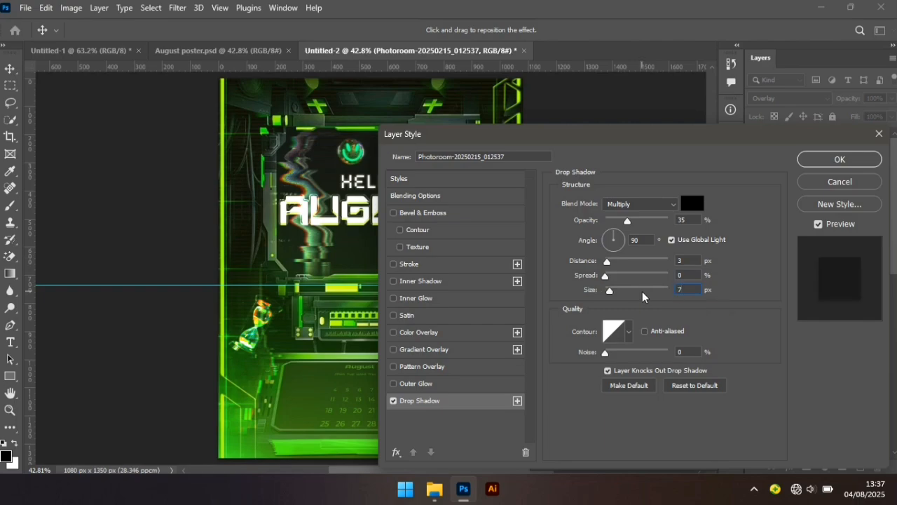
click(841, 160)
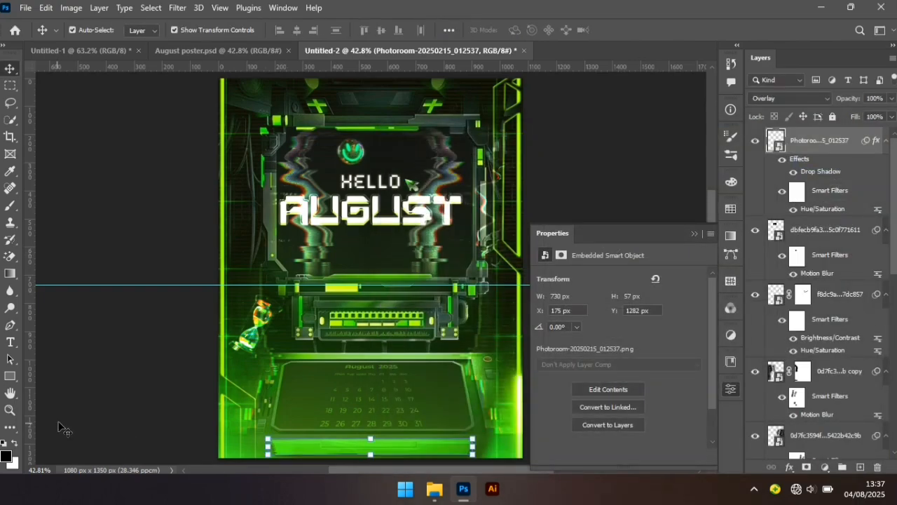
click(140, 409)
Step: Add a horizontal text layer reading ENIX DESIGN over the tape strip at the poster's lower edge
click(10, 342)
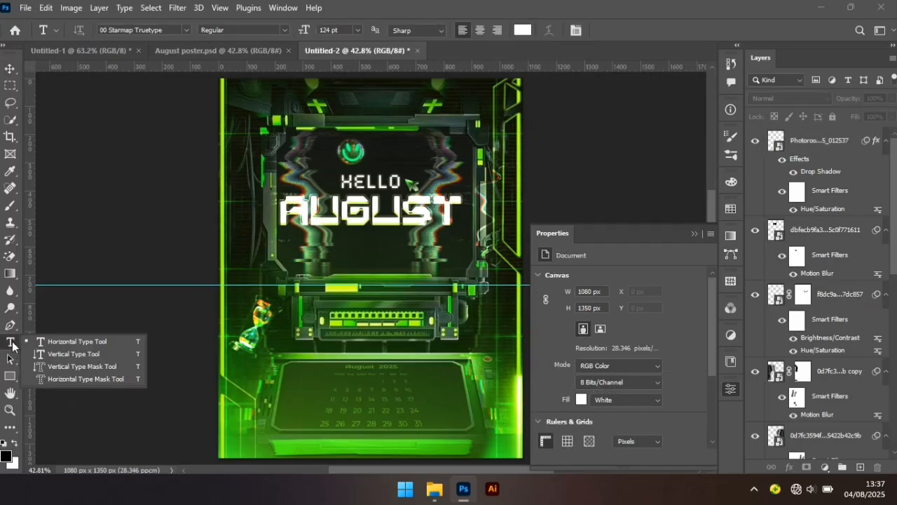
click(55, 344)
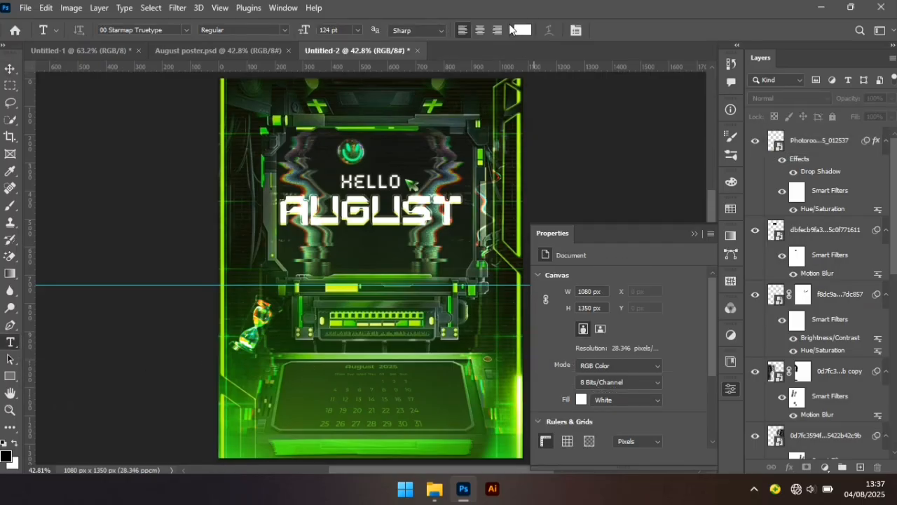
click(329, 447)
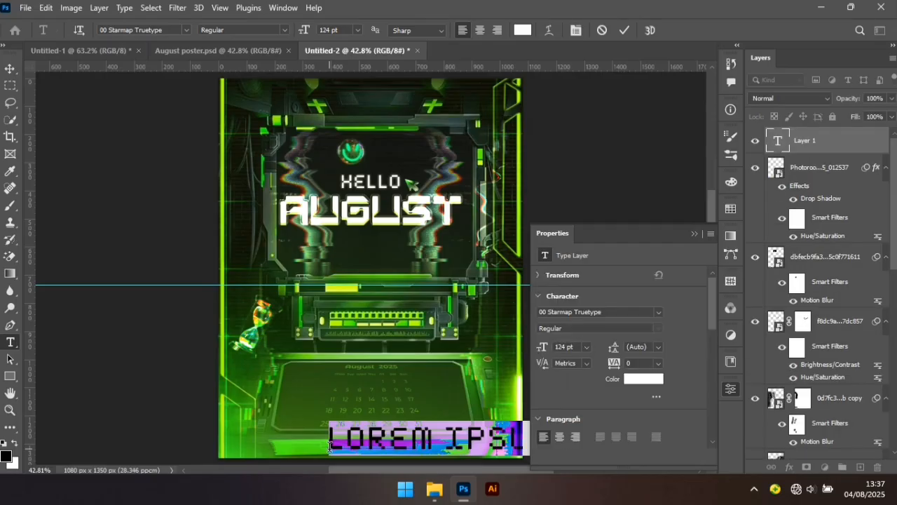
text(E)
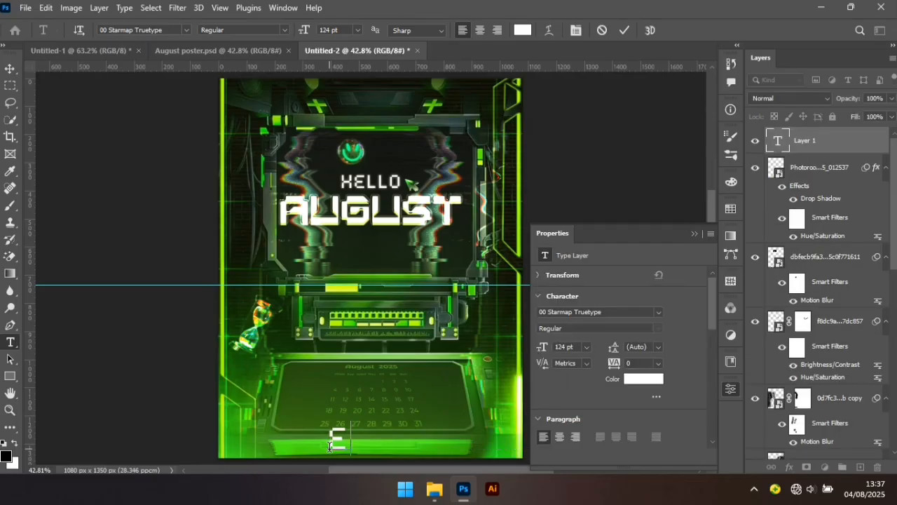
text(NIX)
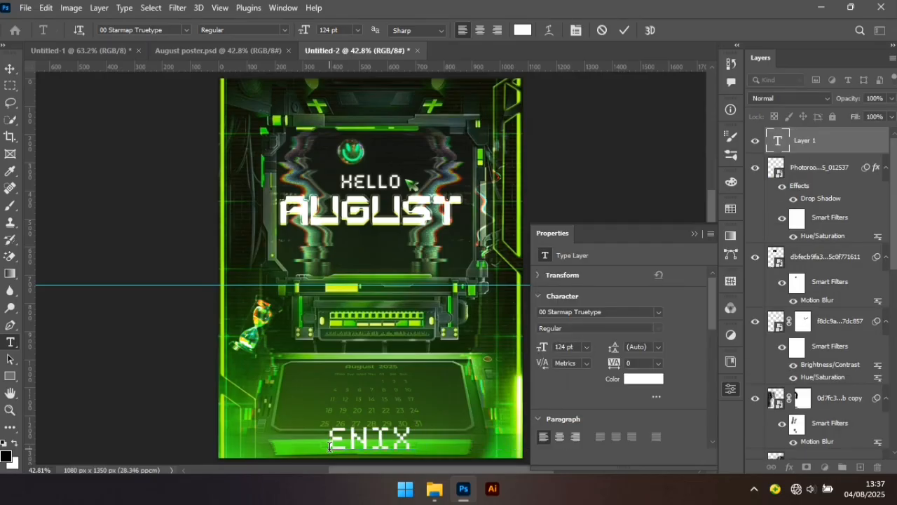
text( DESIG)
Step: Set the ENIX DESIGN text in Poppins Regular with a tracking of 1500
key(ctrl+a)
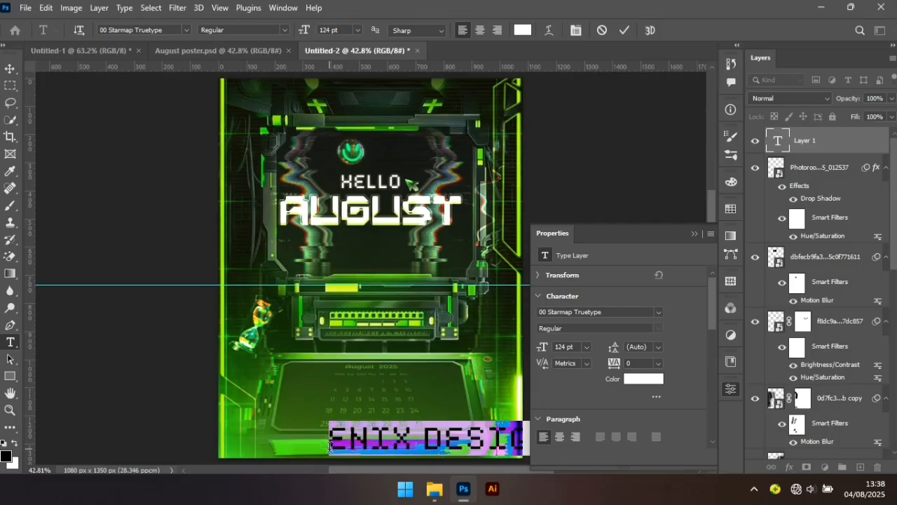
click(659, 313)
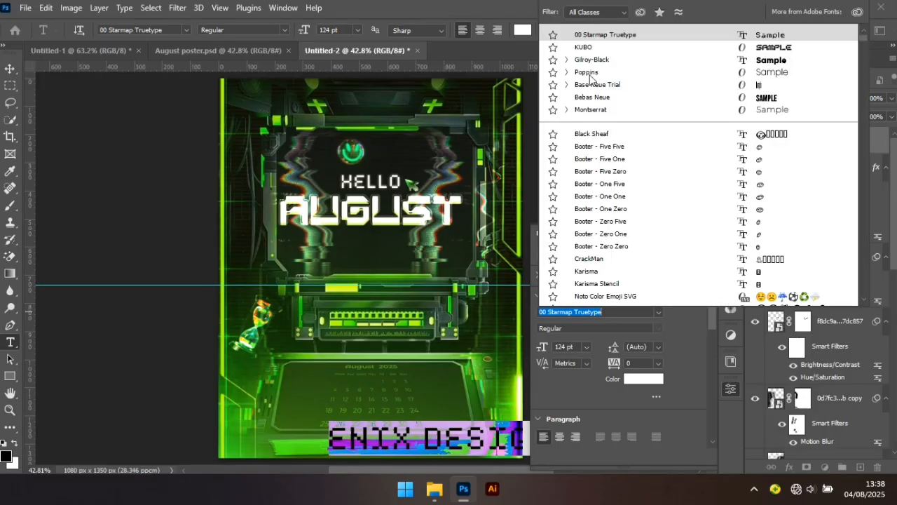
text(Noto Color Emoji SVG)
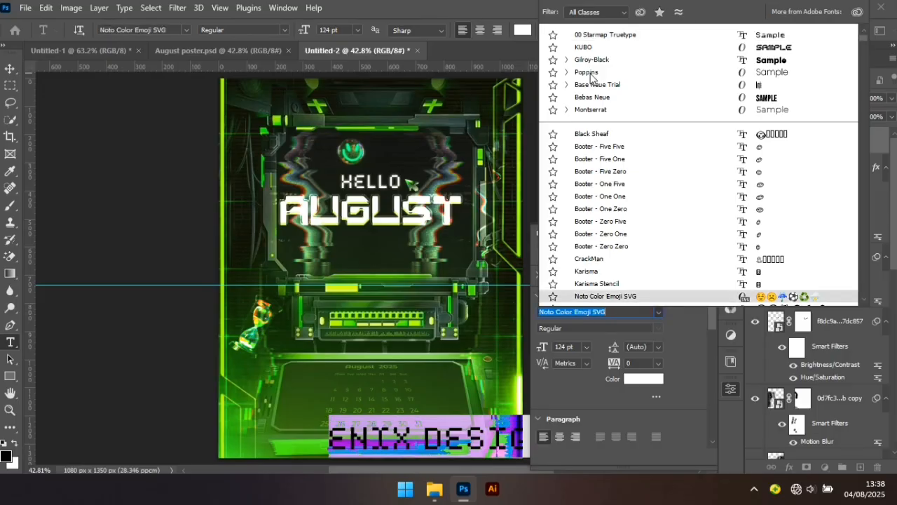
click(587, 72)
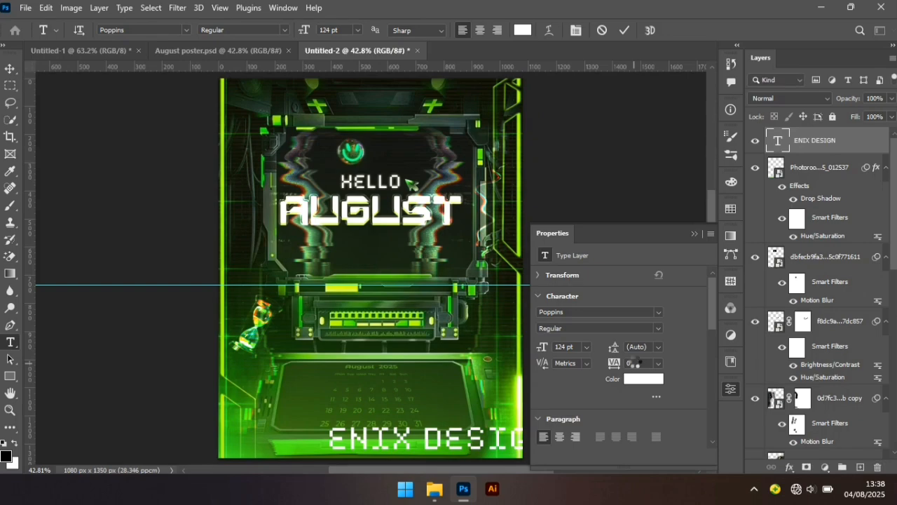
click(635, 362)
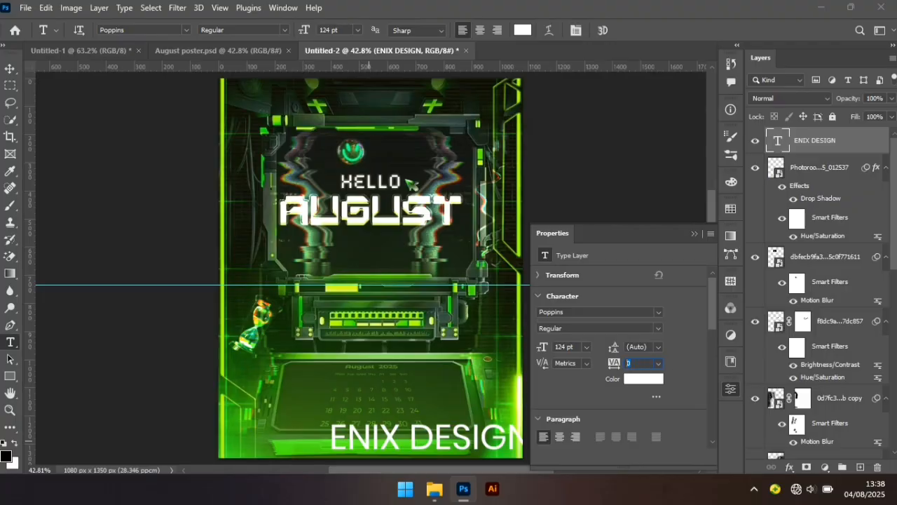
text(1500)
key(Return)
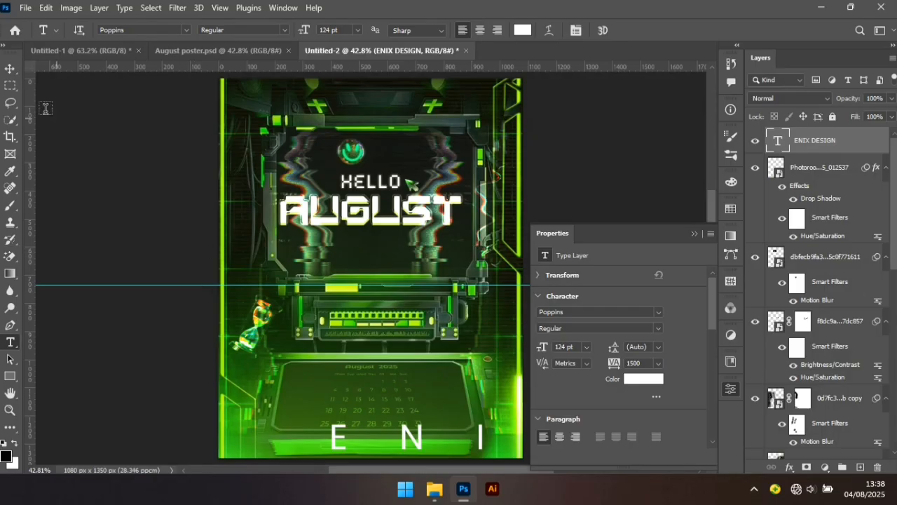
Step: Scale the ENIX DESIGN text down to about 19% (23.84 pt) and place it on the tape strip
click(7, 70)
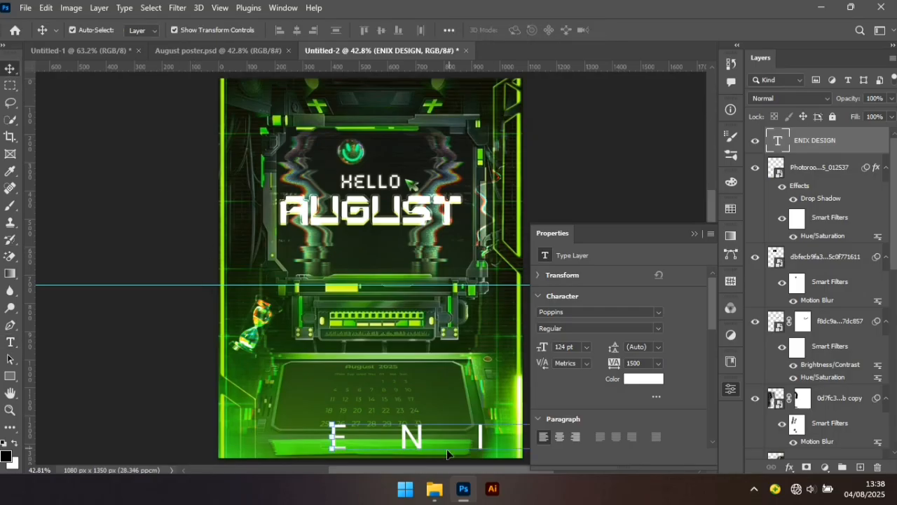
drag(419, 448, 211, 373)
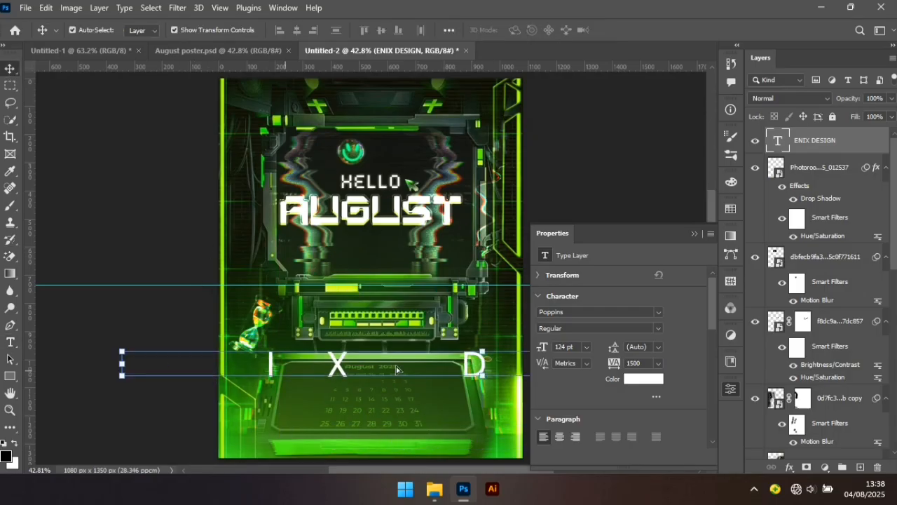
key(ctrl+t)
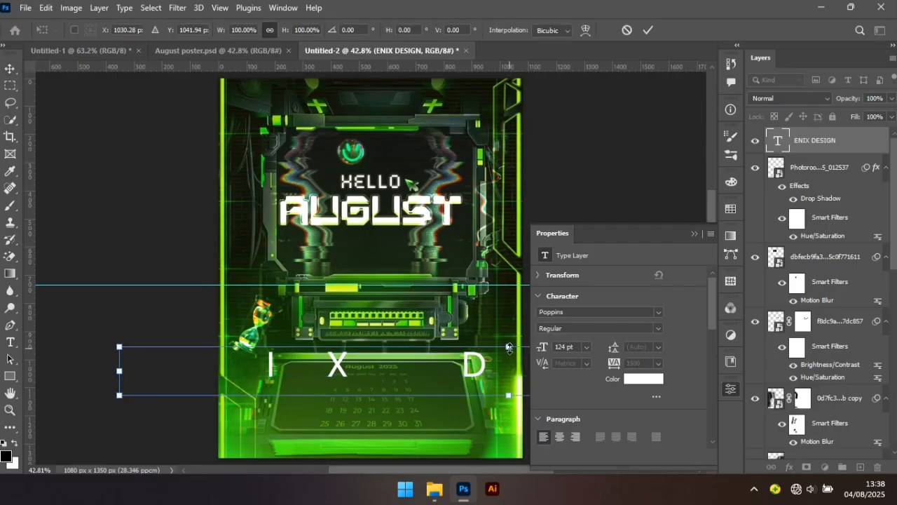
drag(508, 346, 472, 387)
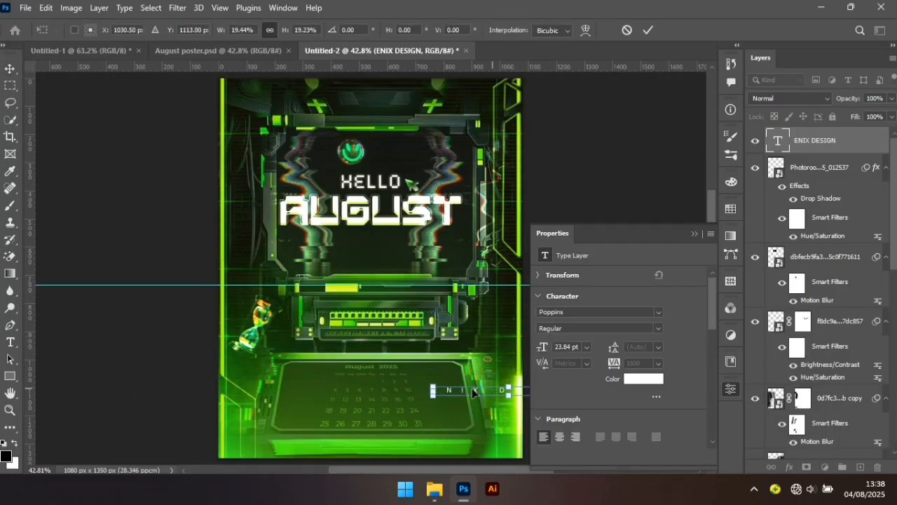
mouse_move(328, 449)
mouse_down()
mouse_move(333, 440)
mouse_move(334, 449)
mouse_up()
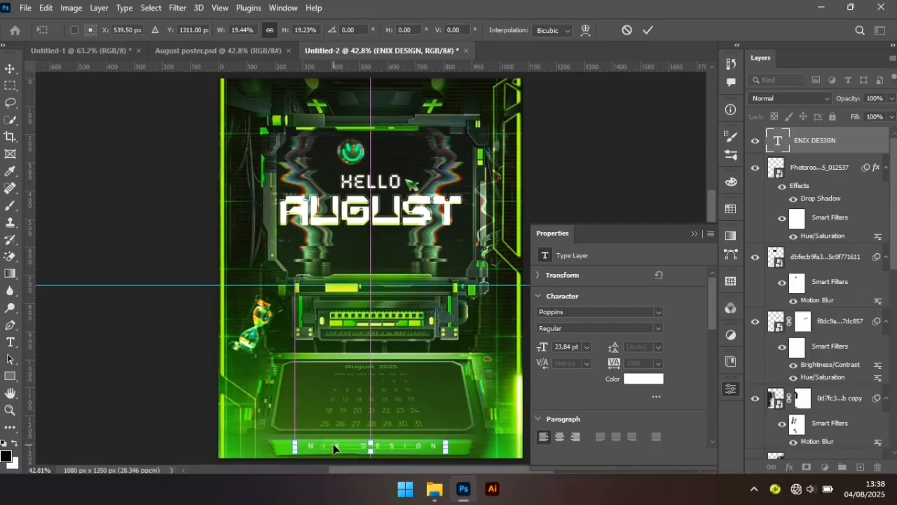
key(Return)
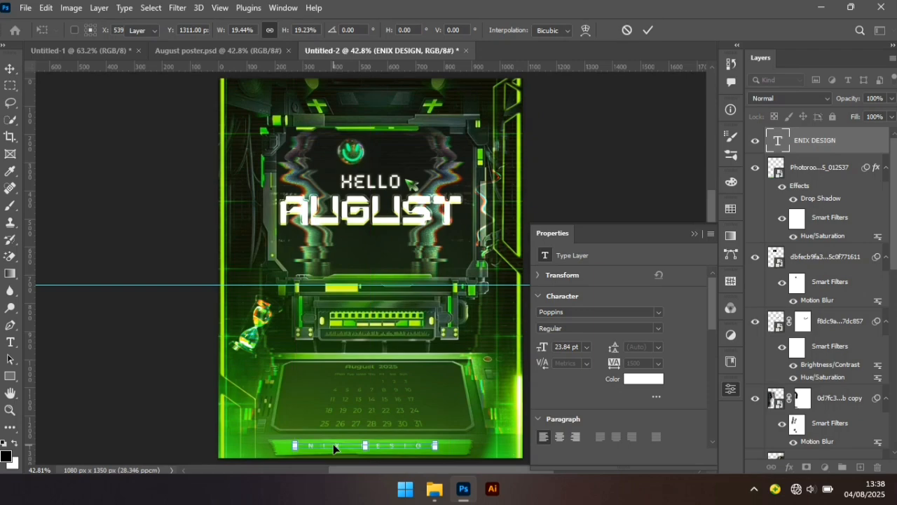
Step: Change the ENIX DESIGN text colour to black (000000)
click(643, 382)
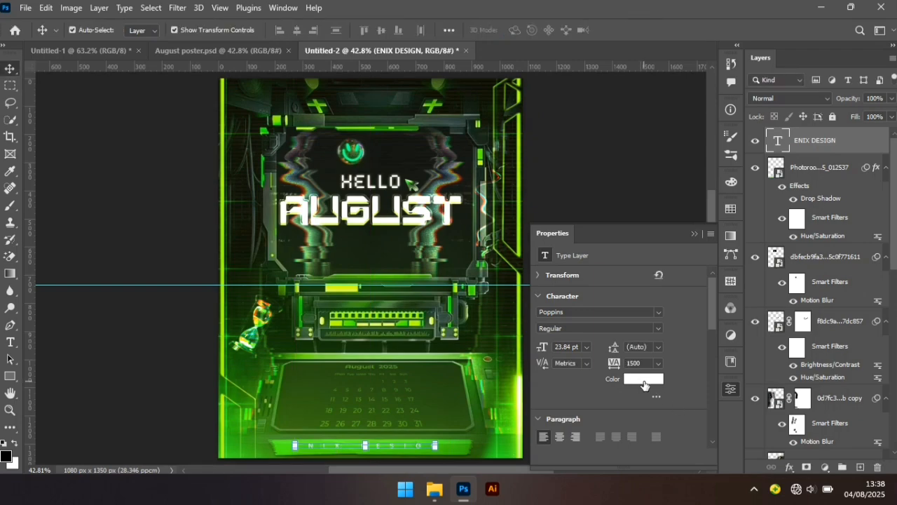
text(000000)
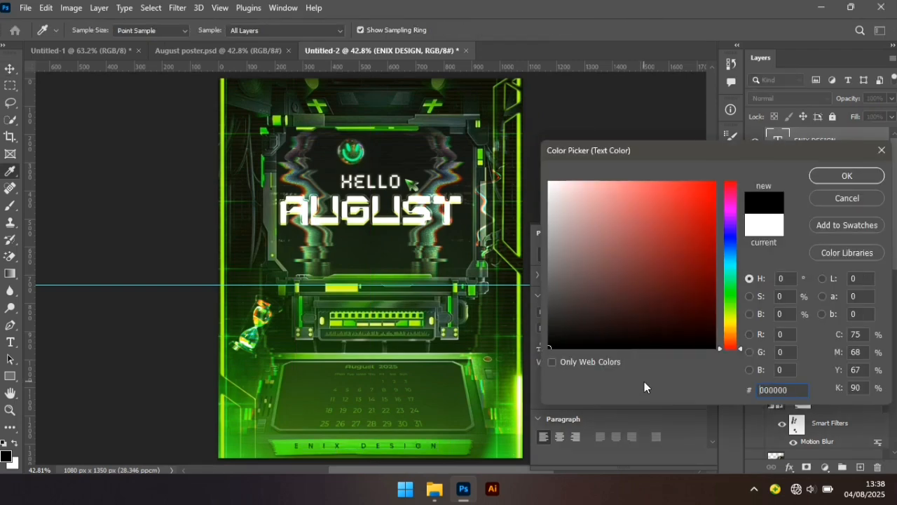
key(Return)
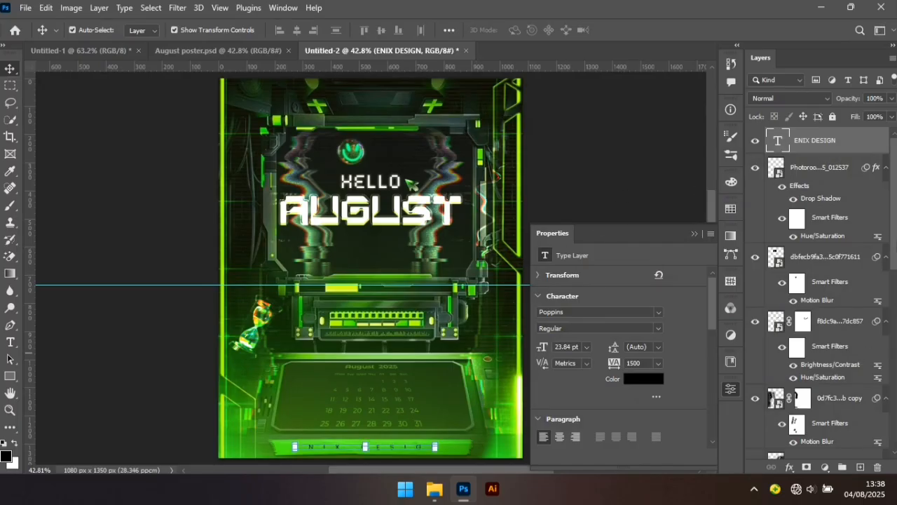
Step: Centre the ENIX DESIGN text horizontally on the poster by aligning it with the Background layer
drag(893, 242, 888, 449)
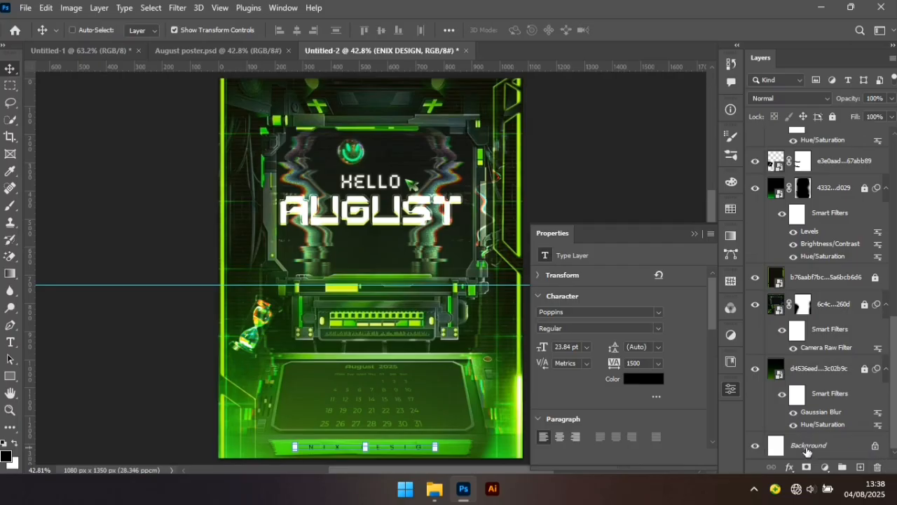
click(806, 451)
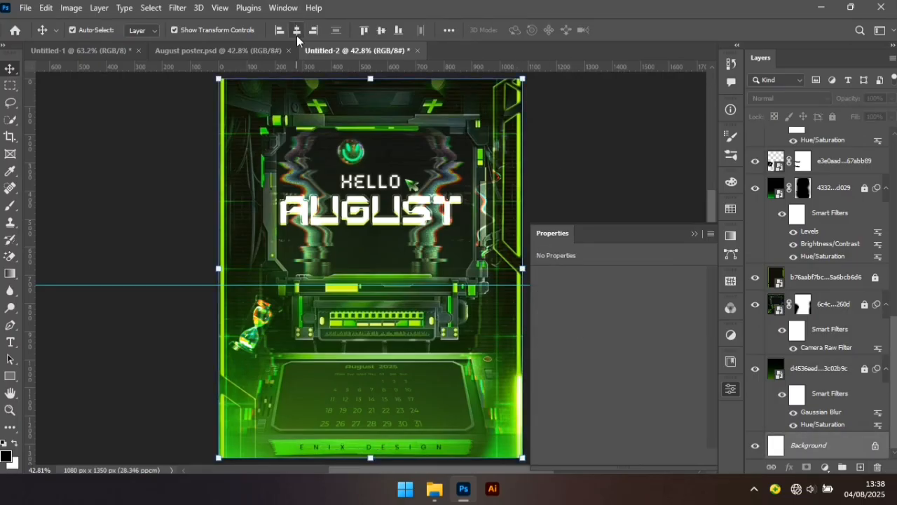
click(161, 175)
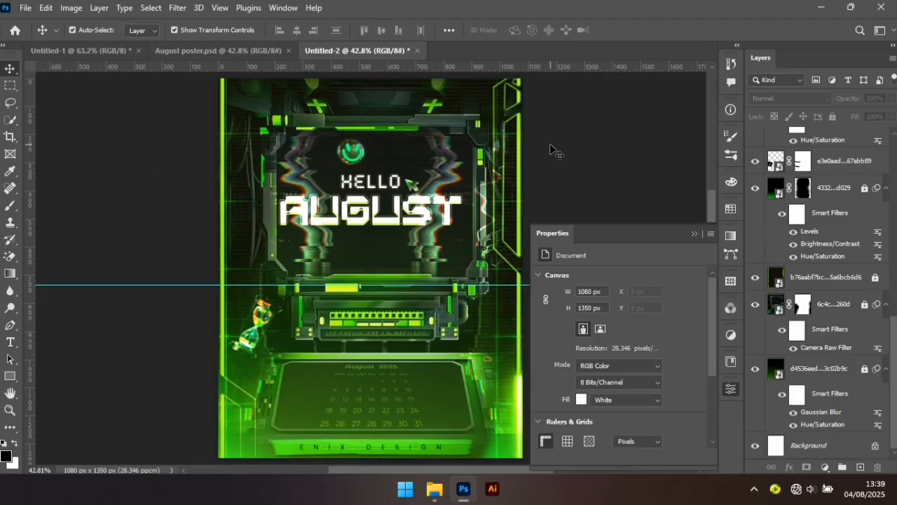
Step: Collapse the Properties panel and remove the horizontal guide crossing the middle of the poster
click(694, 233)
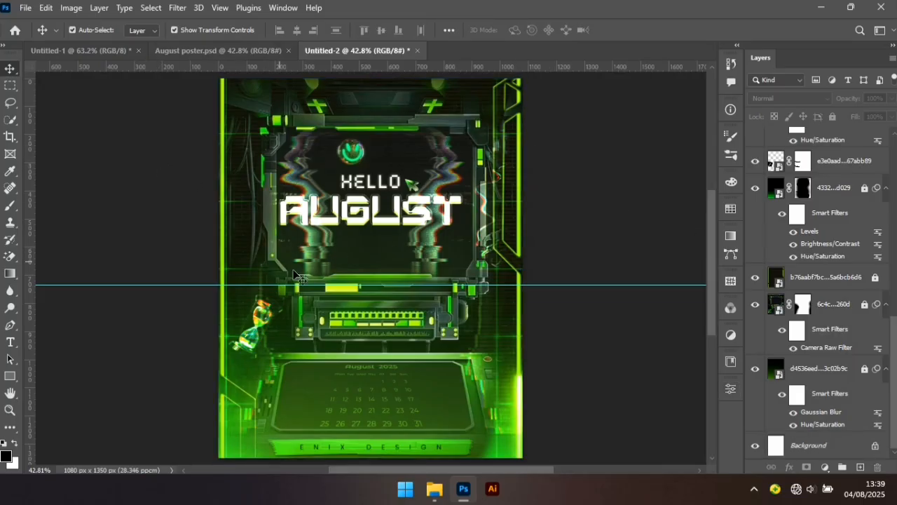
key(z)
right_click(298, 272)
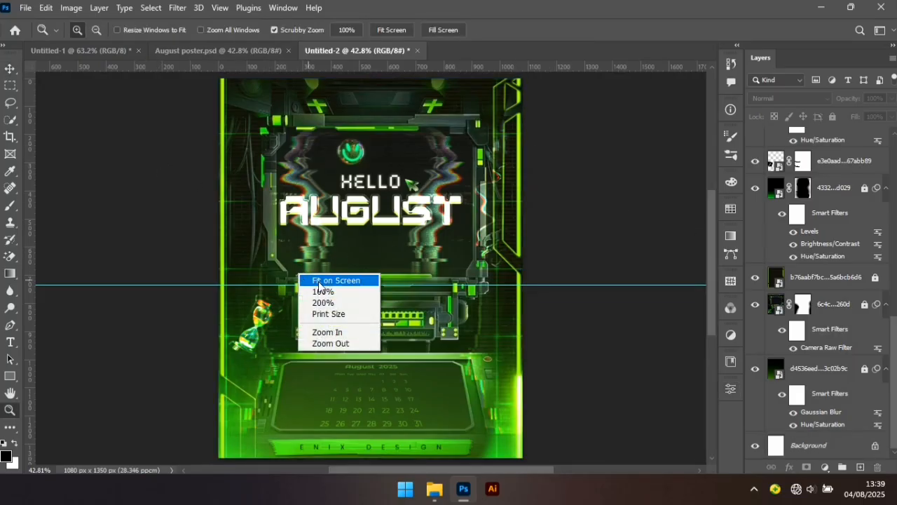
click(319, 280)
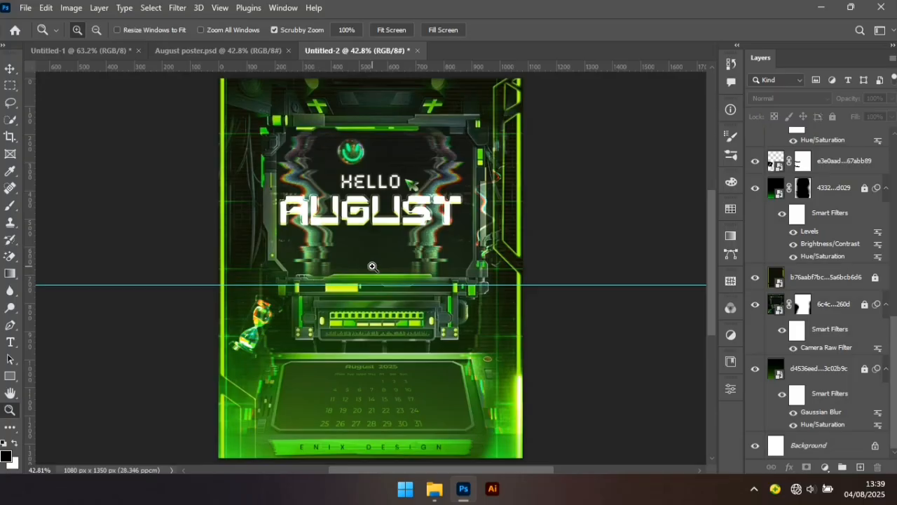
mouse_move(381, 272)
mouse_down()
mouse_move(372, 269)
mouse_move(379, 272)
mouse_up()
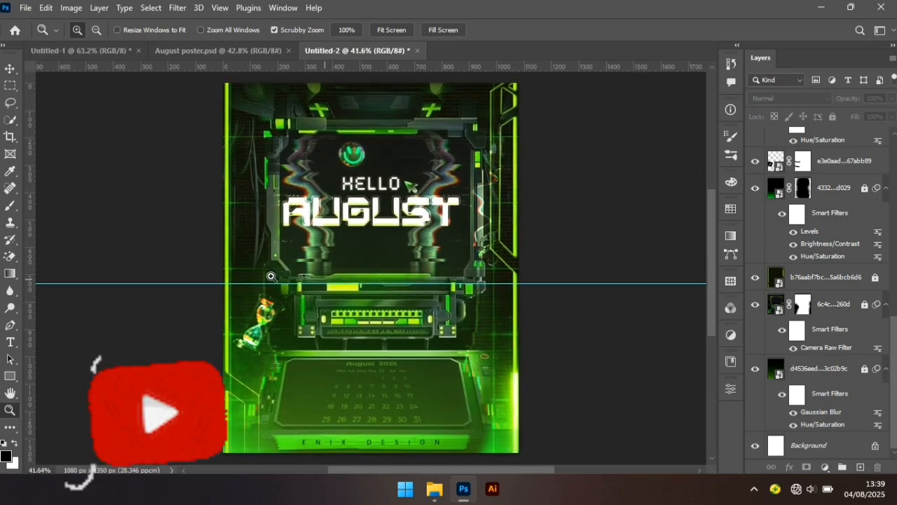
key(v)
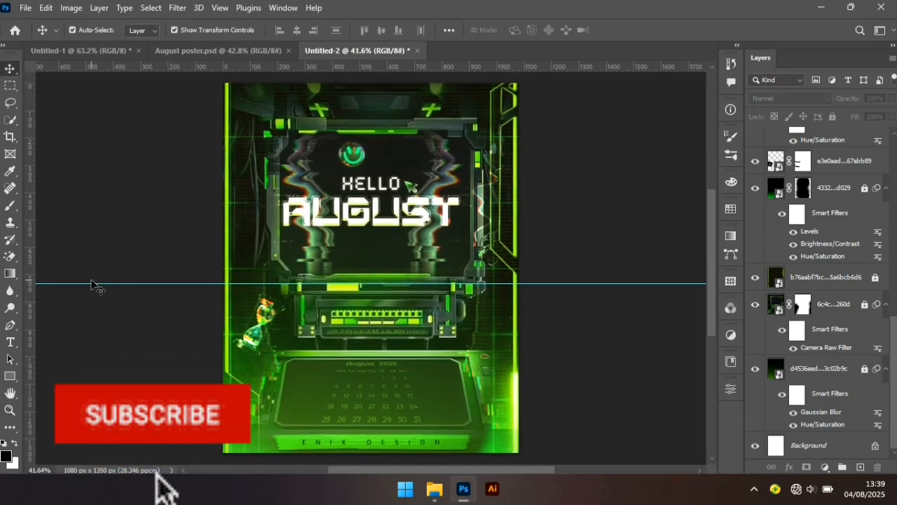
drag(92, 284, 90, 14)
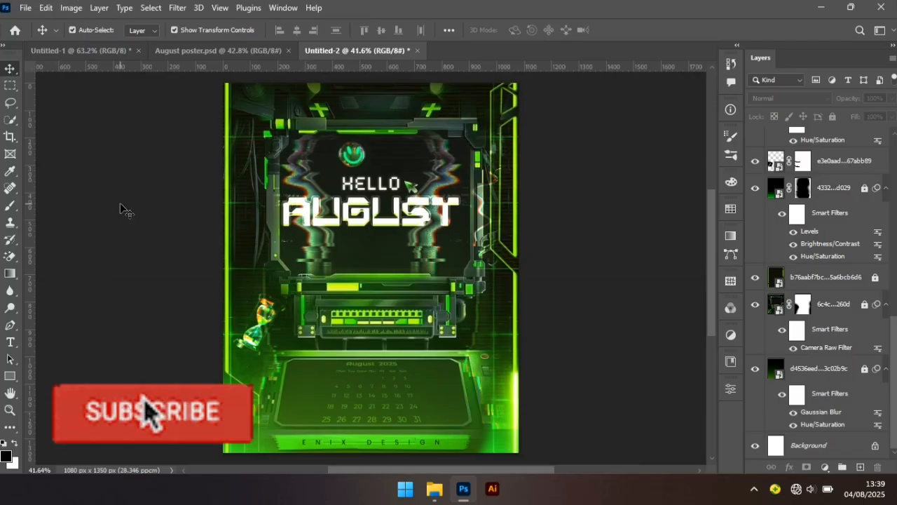